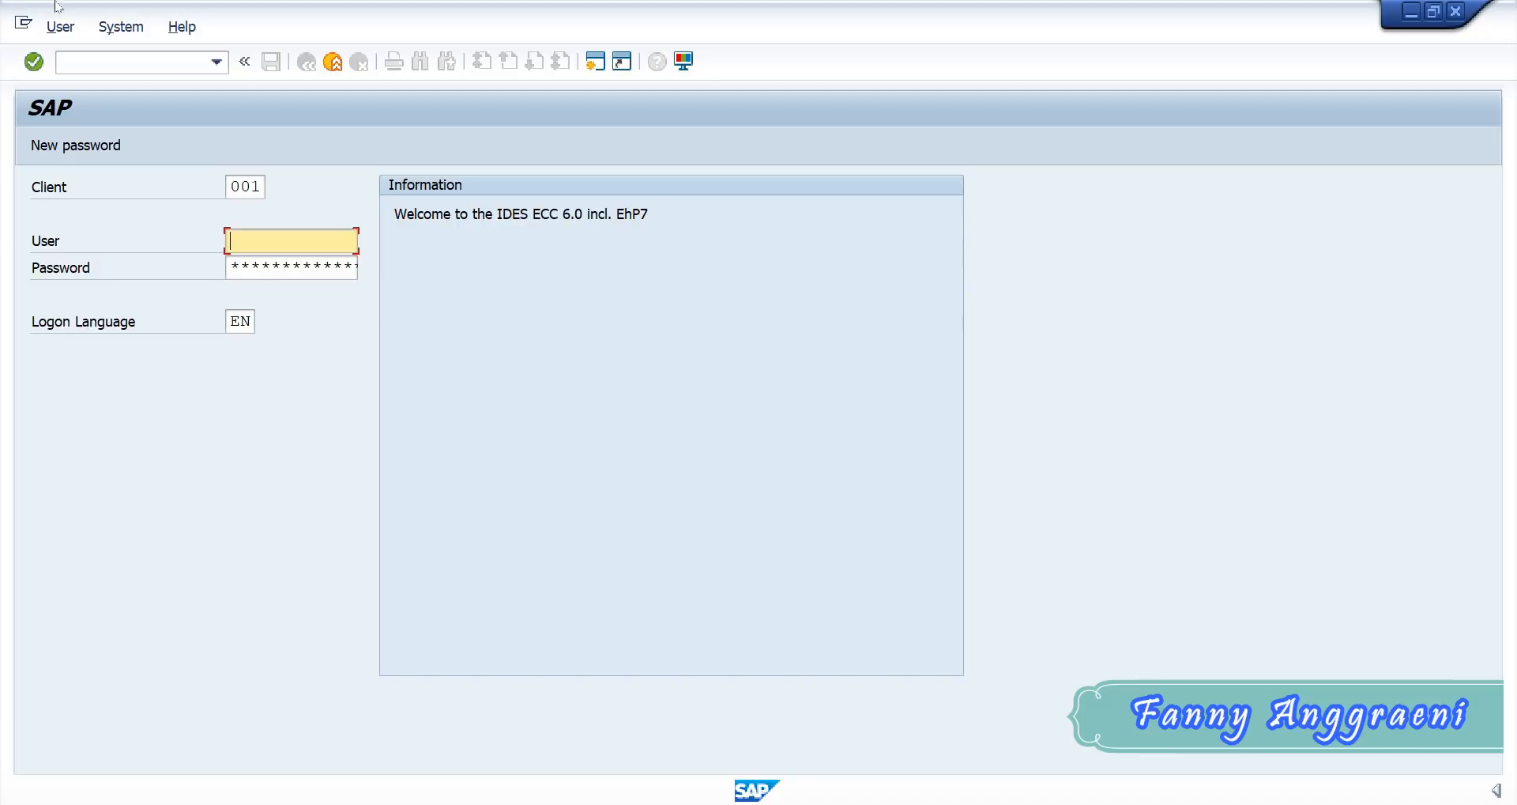
# - Log on to client 902 with the assigned user ID and account password
pyautogui.doubleClick(229, 185)
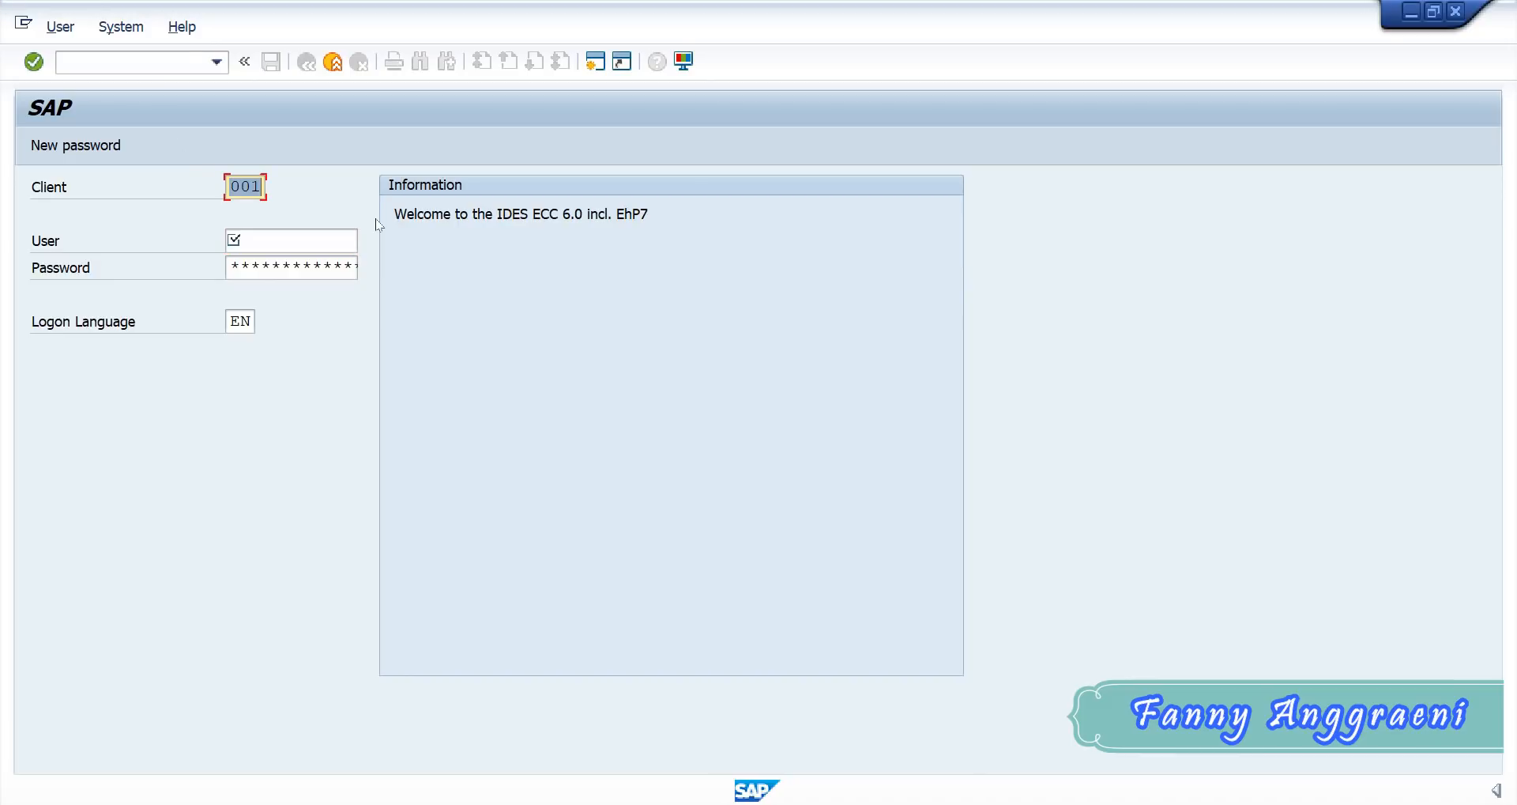
pyautogui.write('902')
pyautogui.press('Tab')
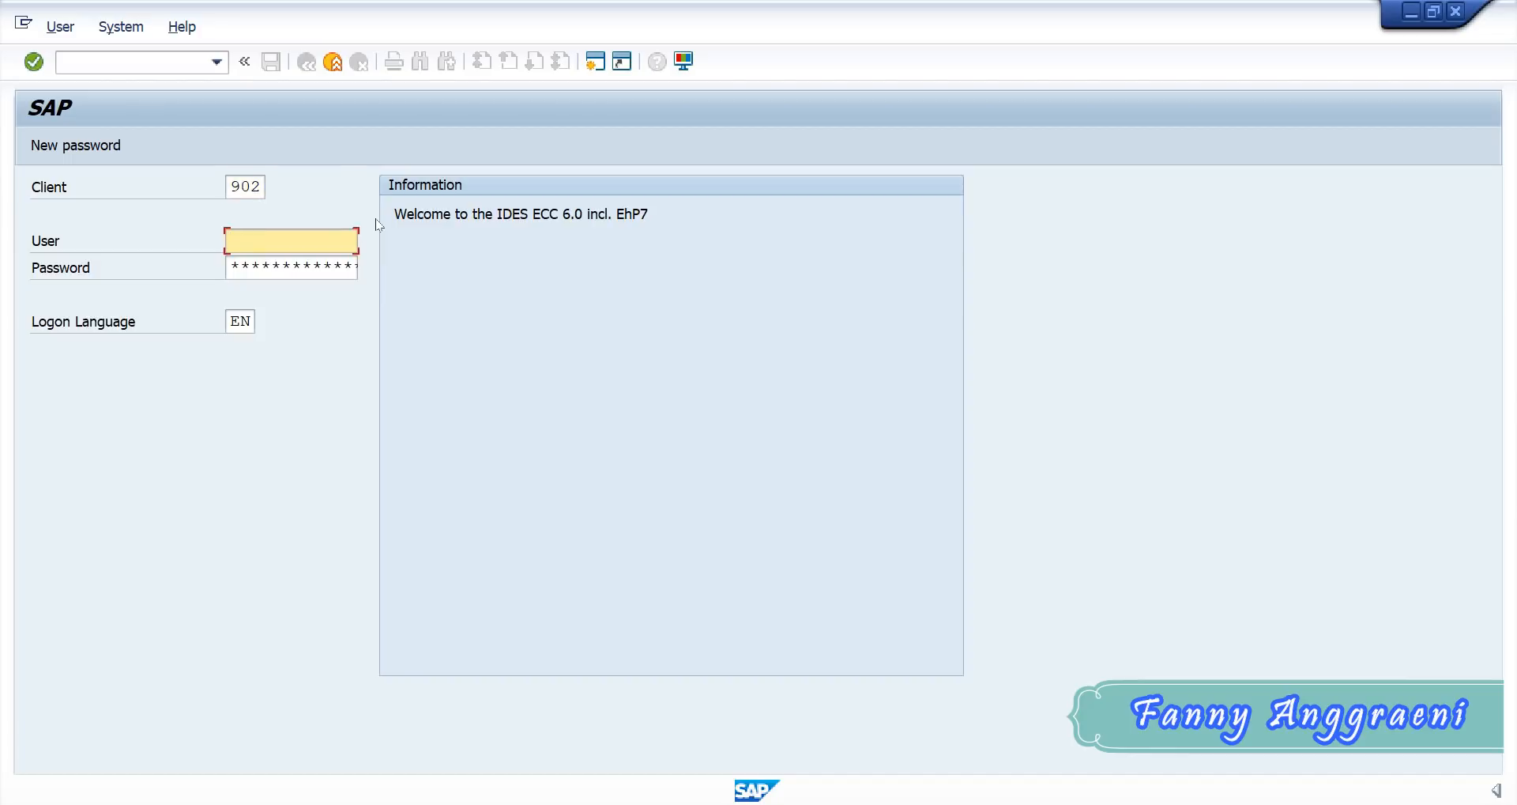
pyautogui.write('31')
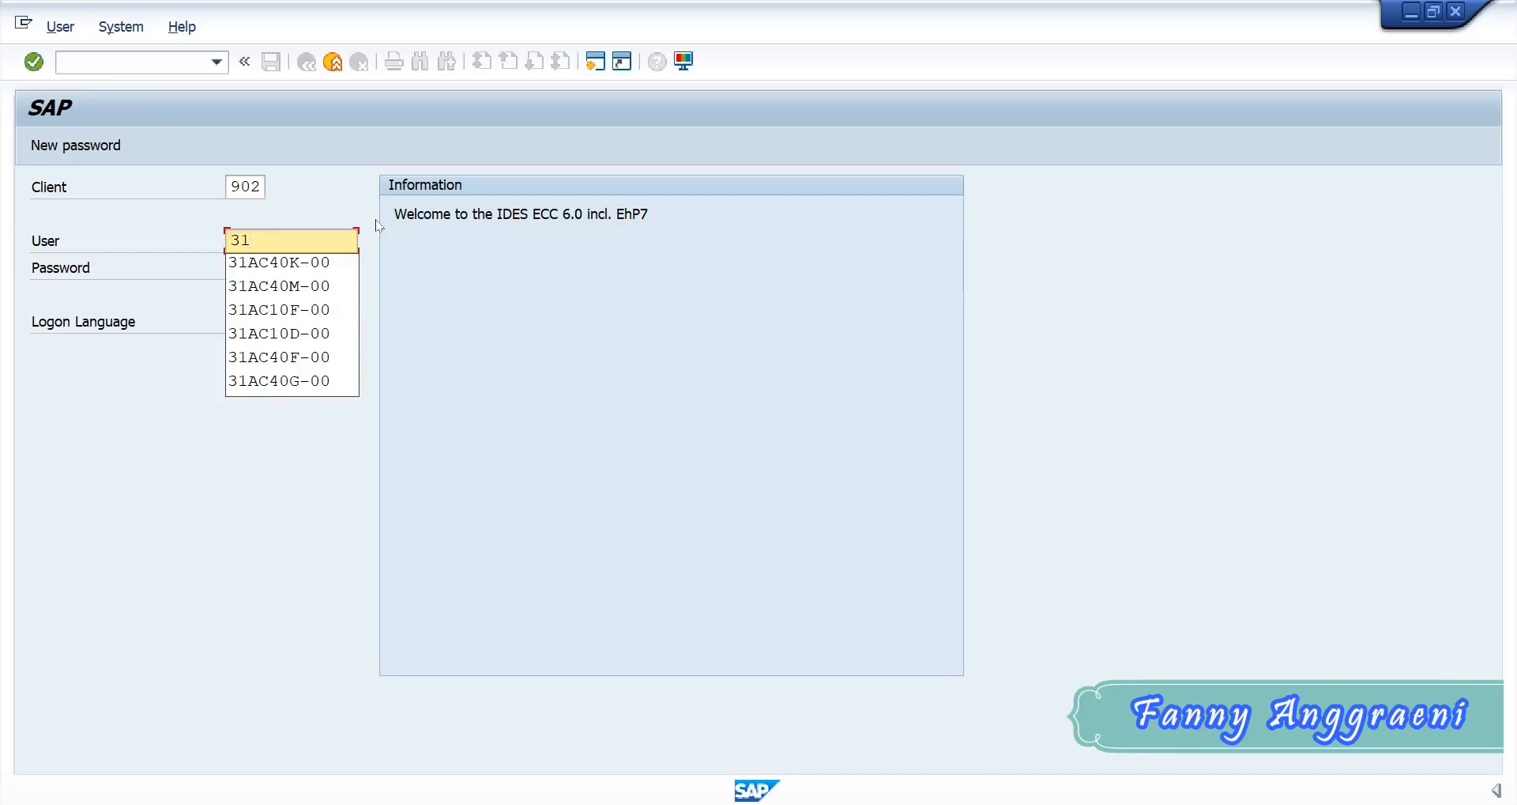
pyautogui.click(339, 356)
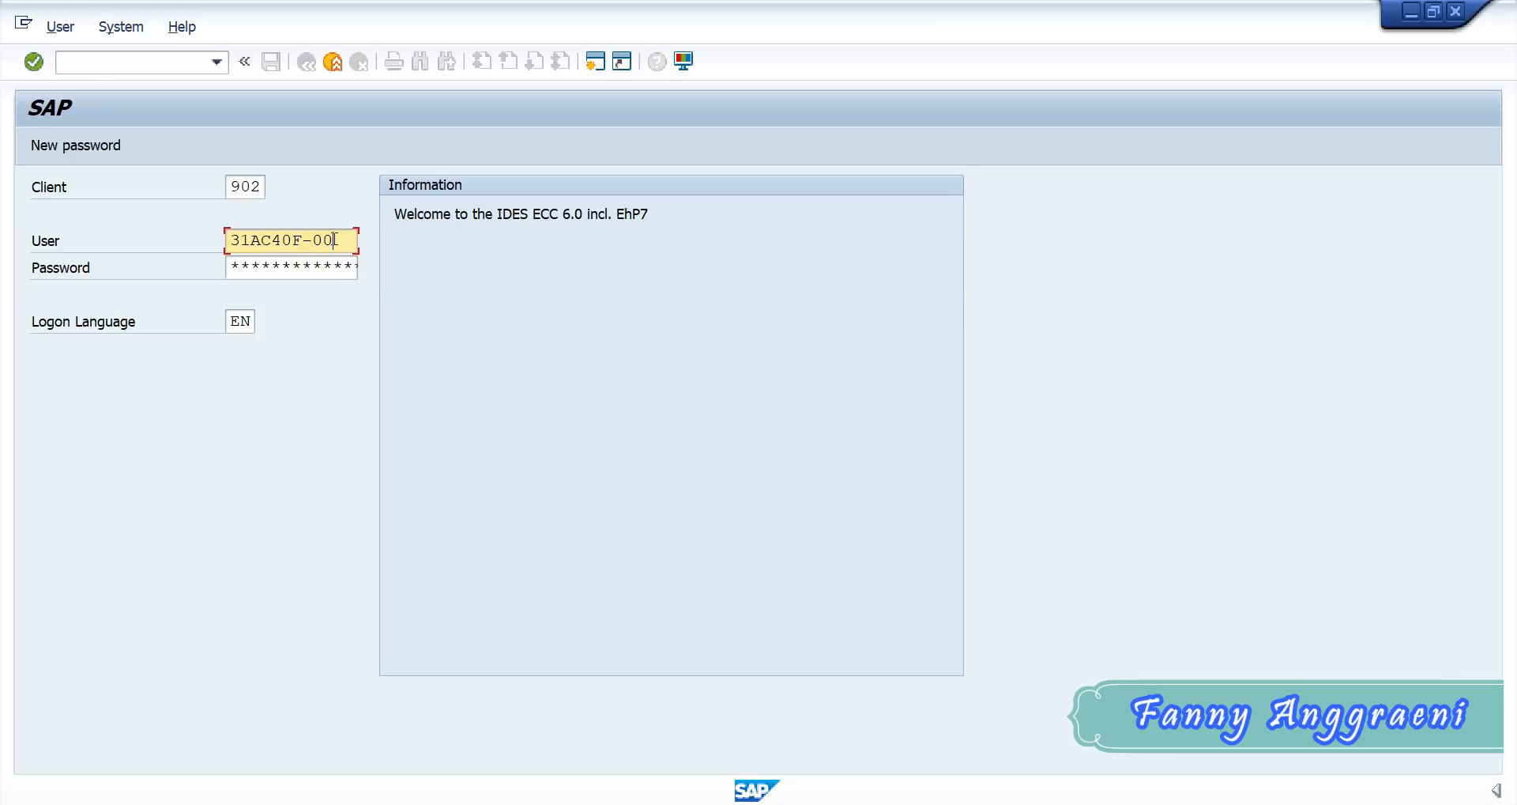
pyautogui.click(234, 269)
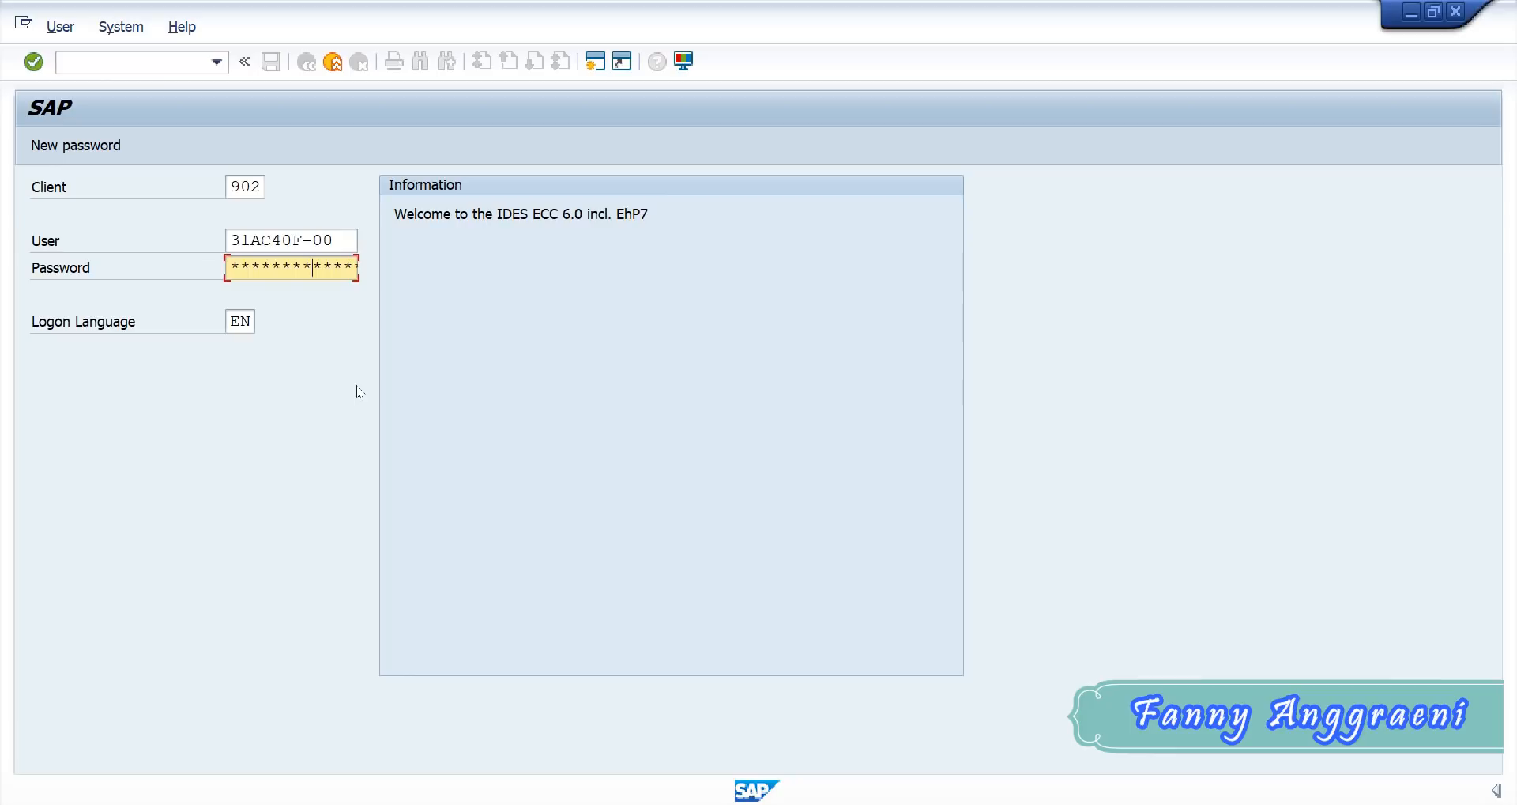
pyautogui.press('Return')
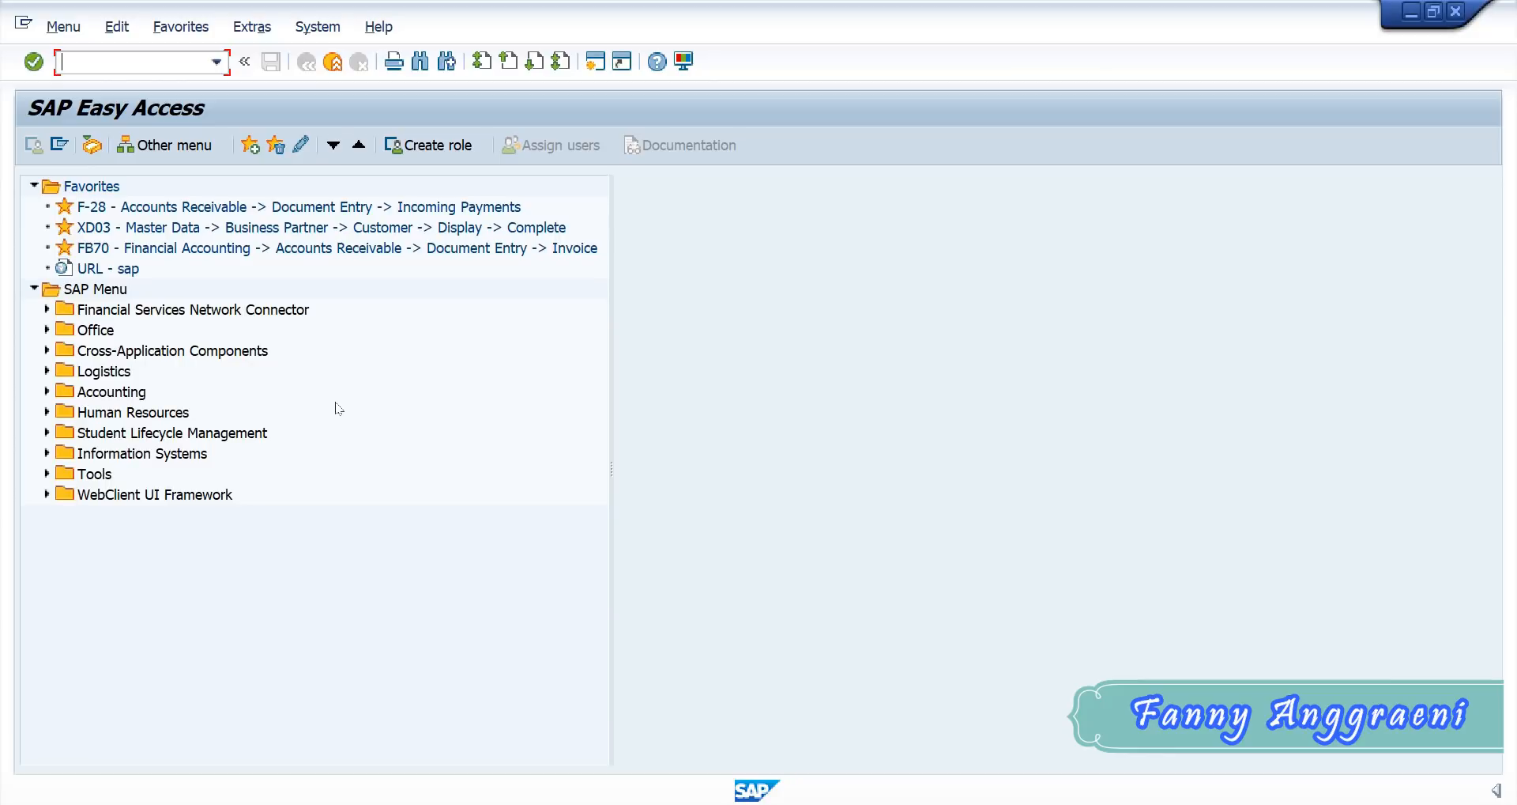
# - Open transaction KA06 - Create Secondary from the individual cost element processing under Controlling's Cost Center Accounting master data
pyautogui.click(306, 293)
pyautogui.click(47, 392)
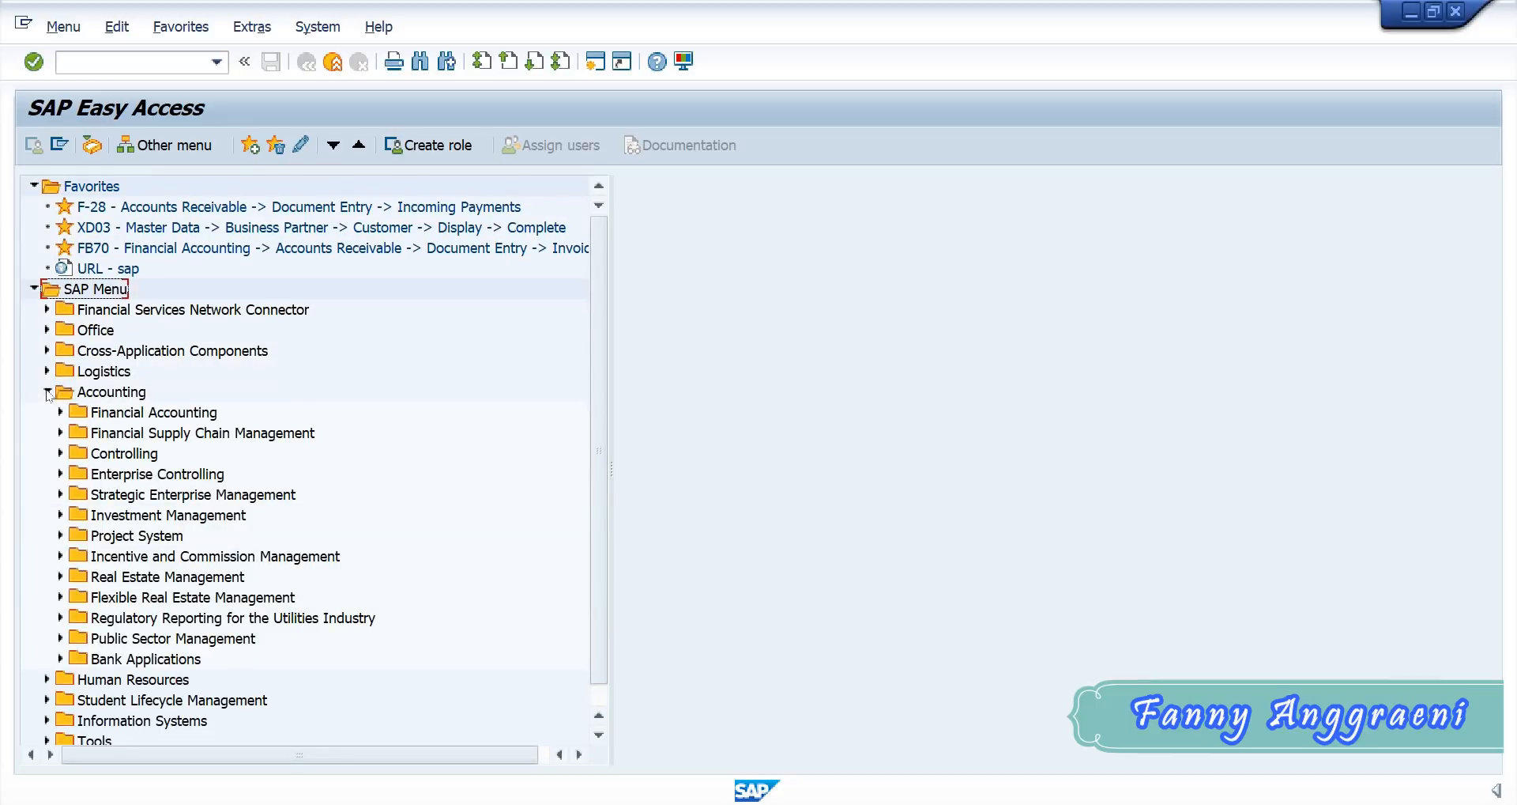
pyautogui.click(60, 454)
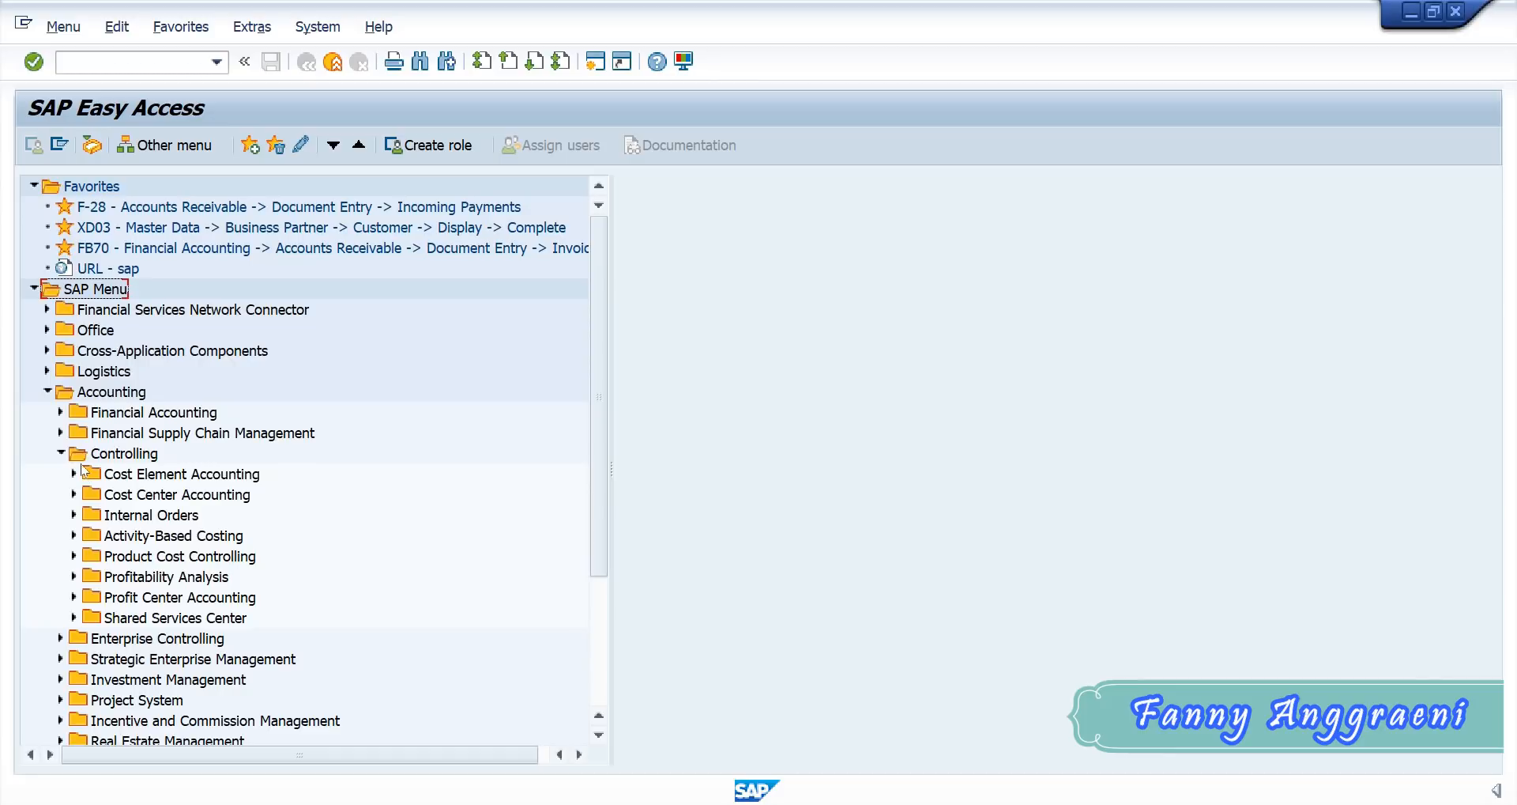
pyautogui.click(73, 494)
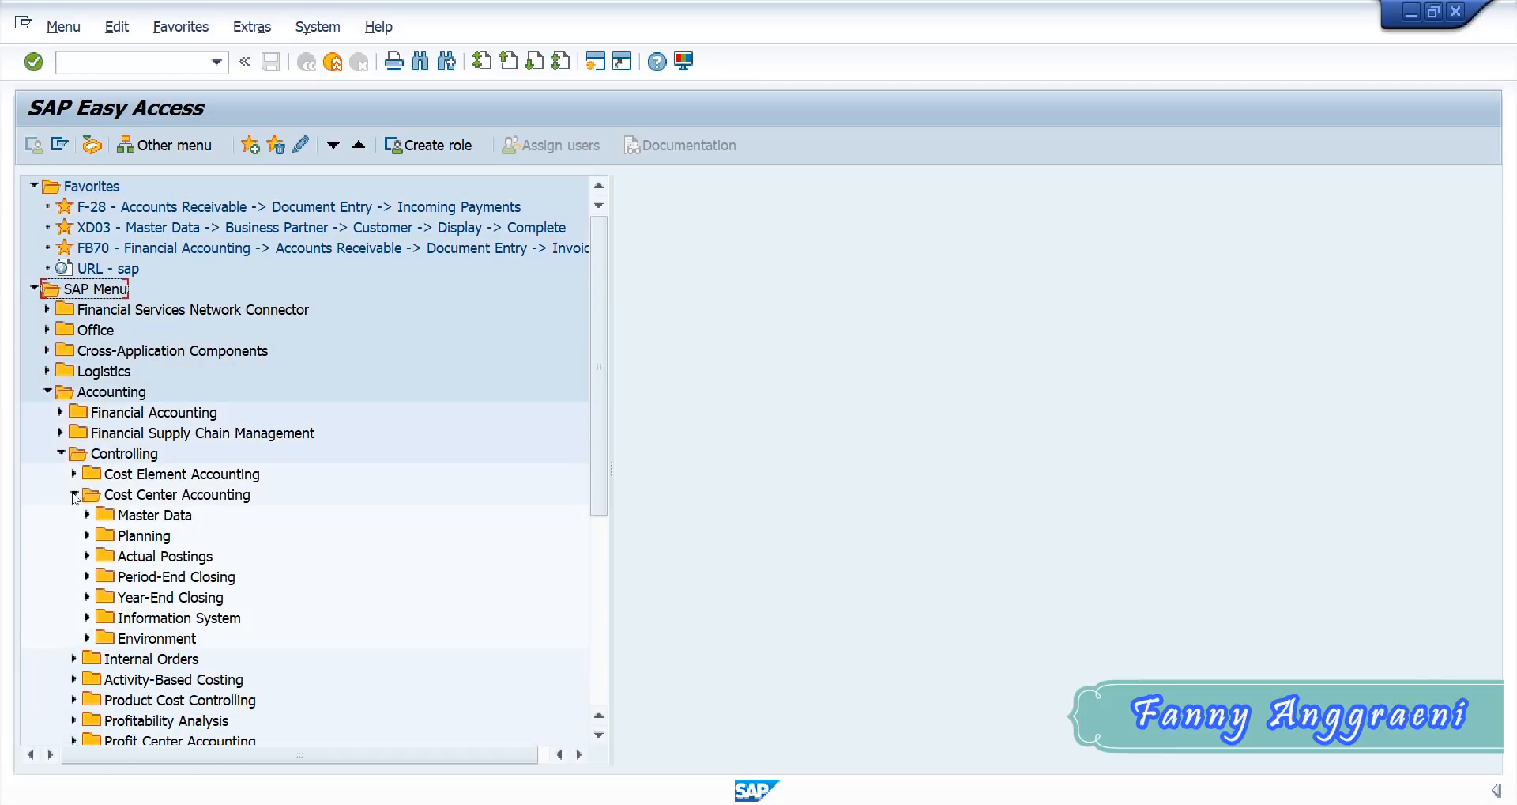
pyautogui.click(88, 515)
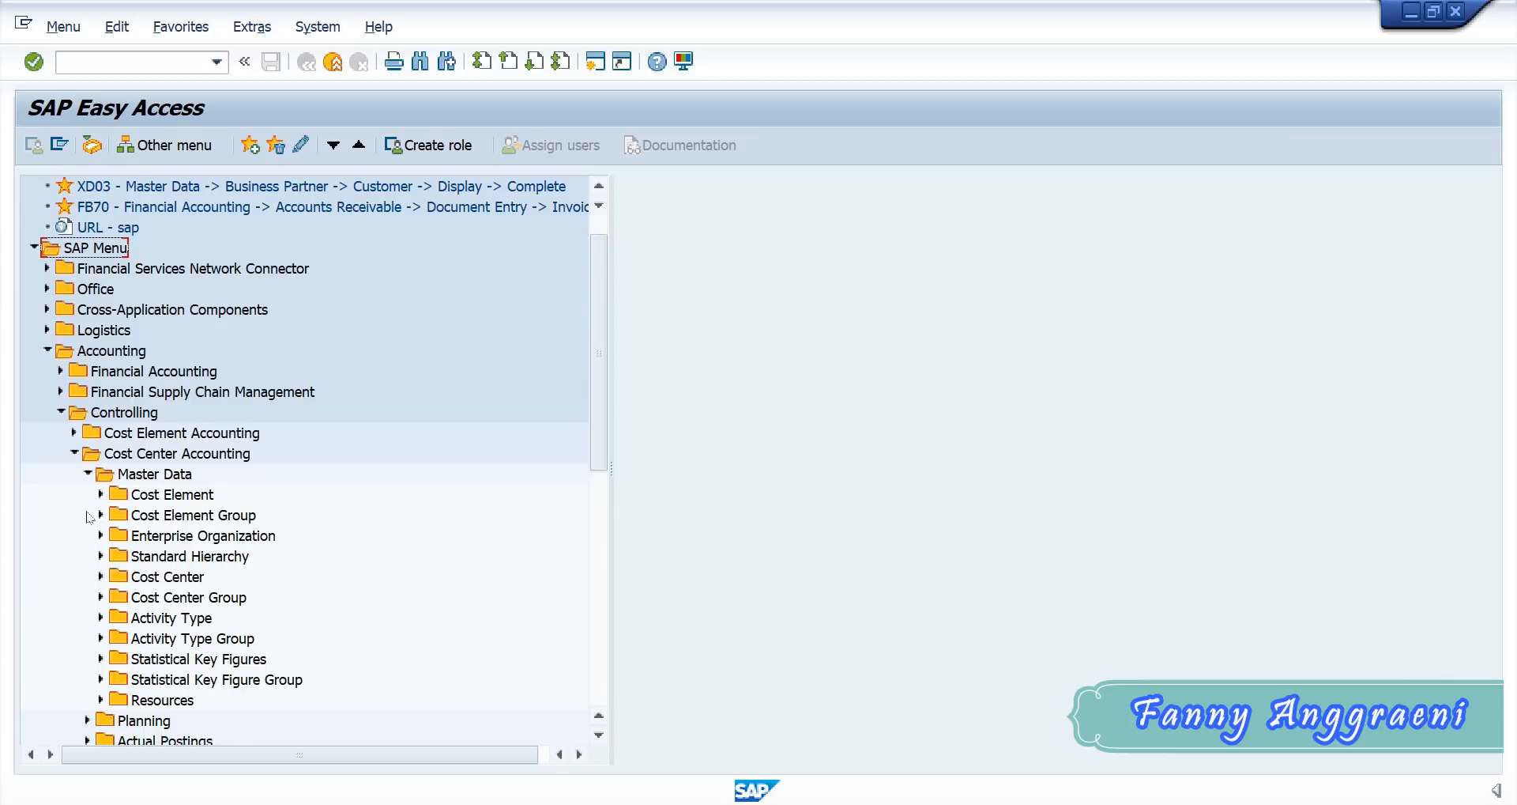
pyautogui.click(101, 495)
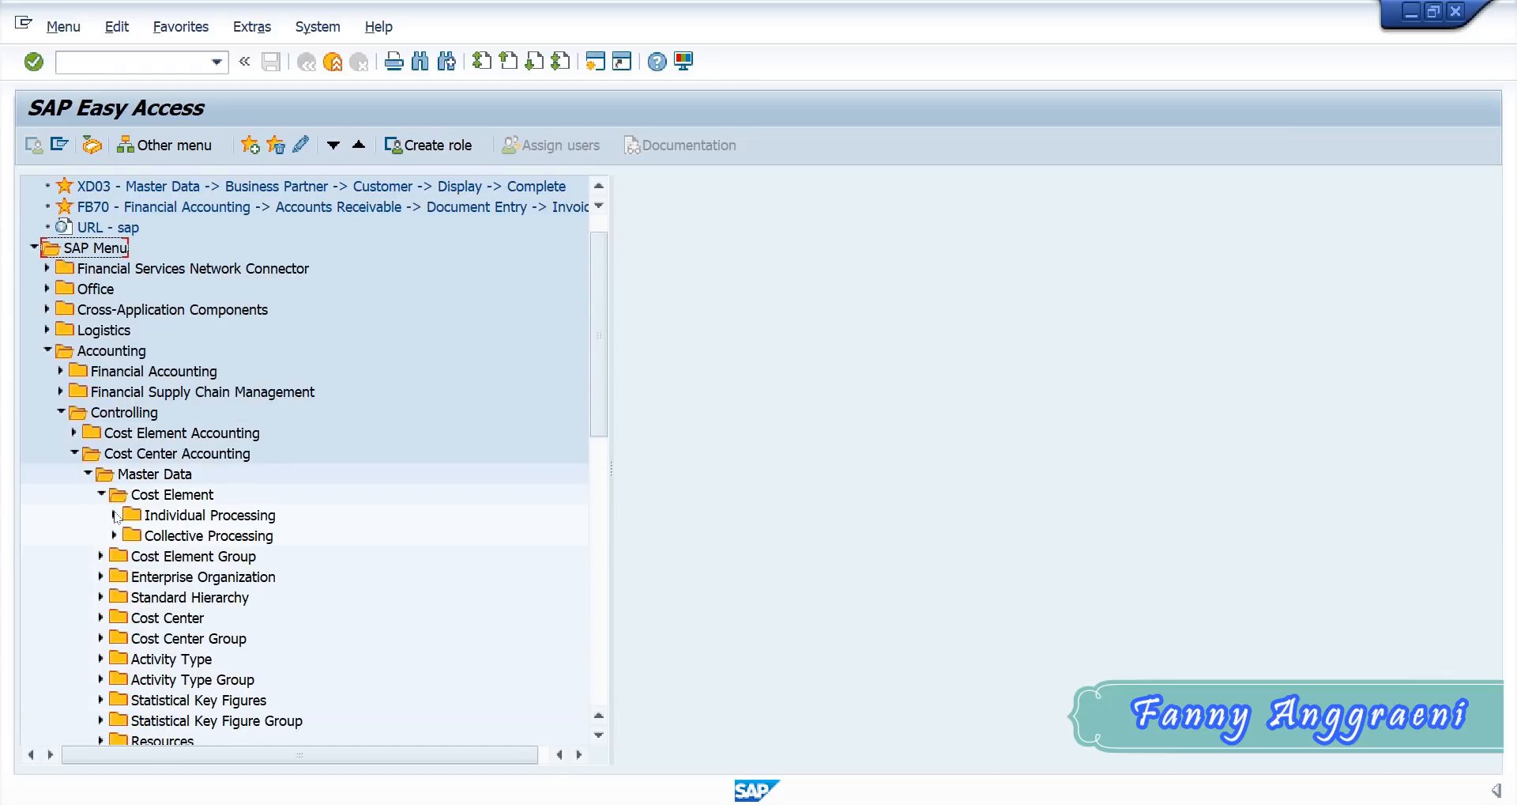
pyautogui.click(115, 515)
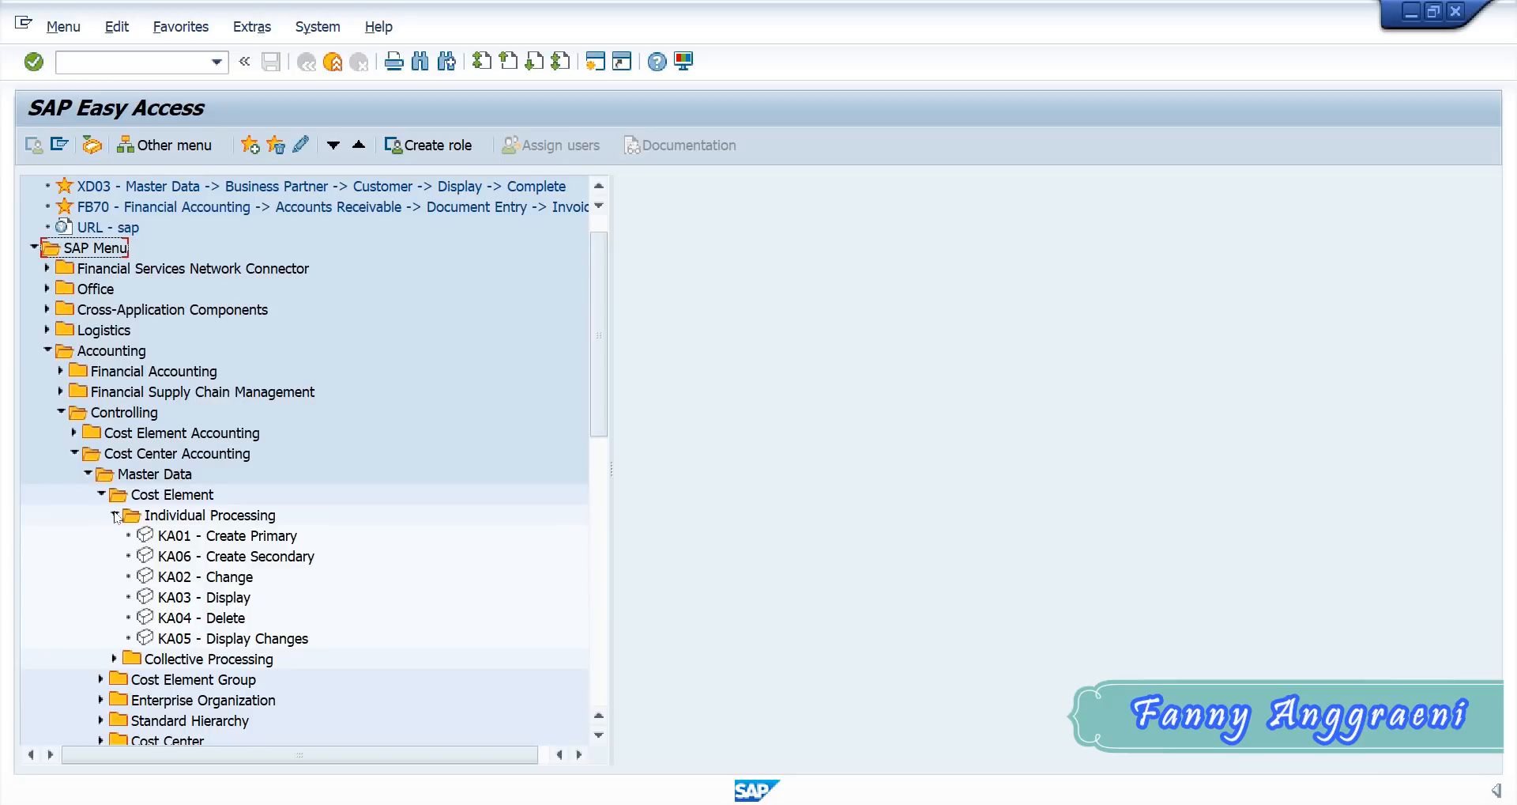
pyautogui.click(166, 557)
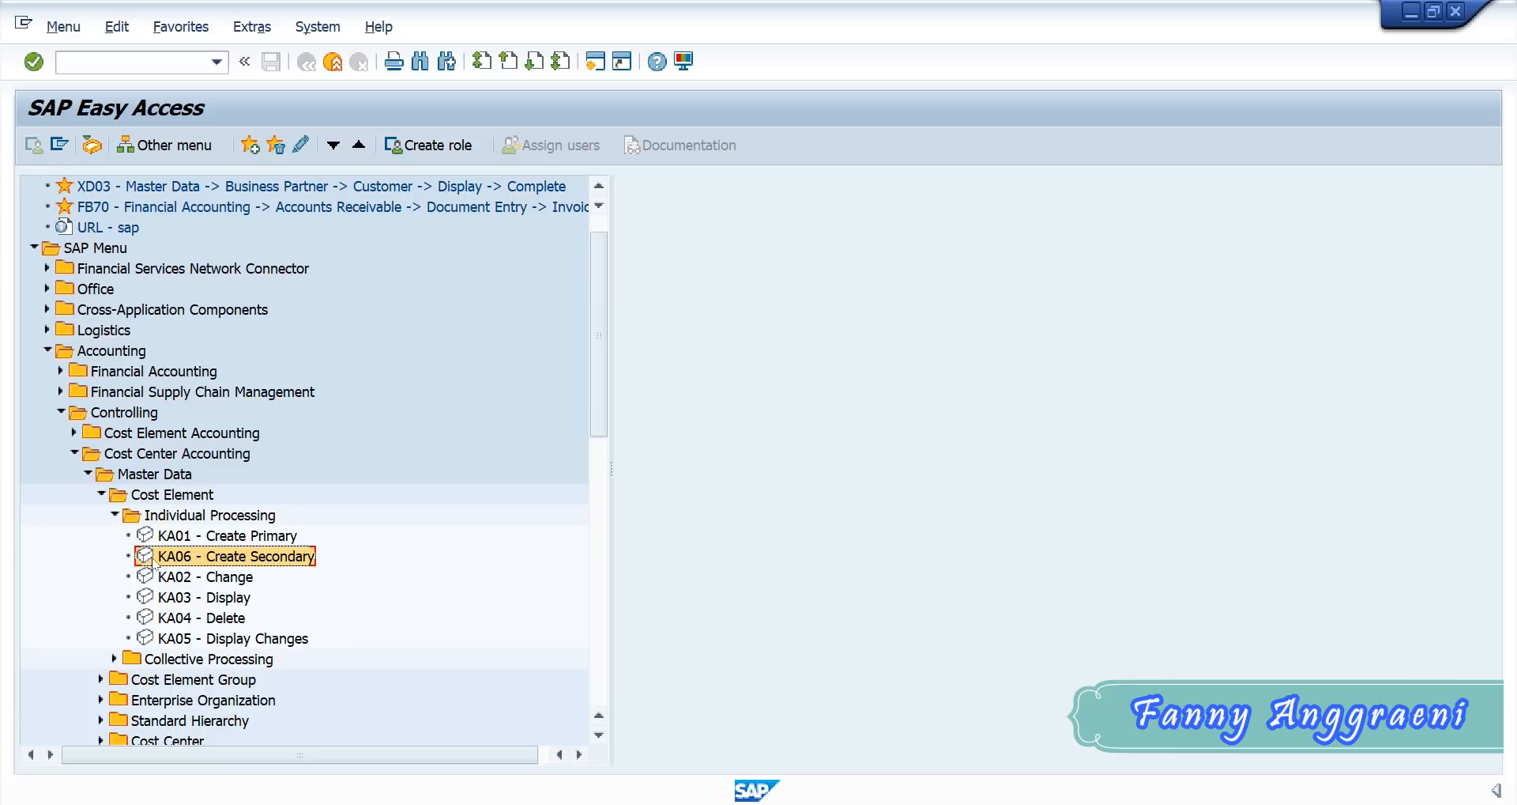
pyautogui.doubleClick(195, 558)
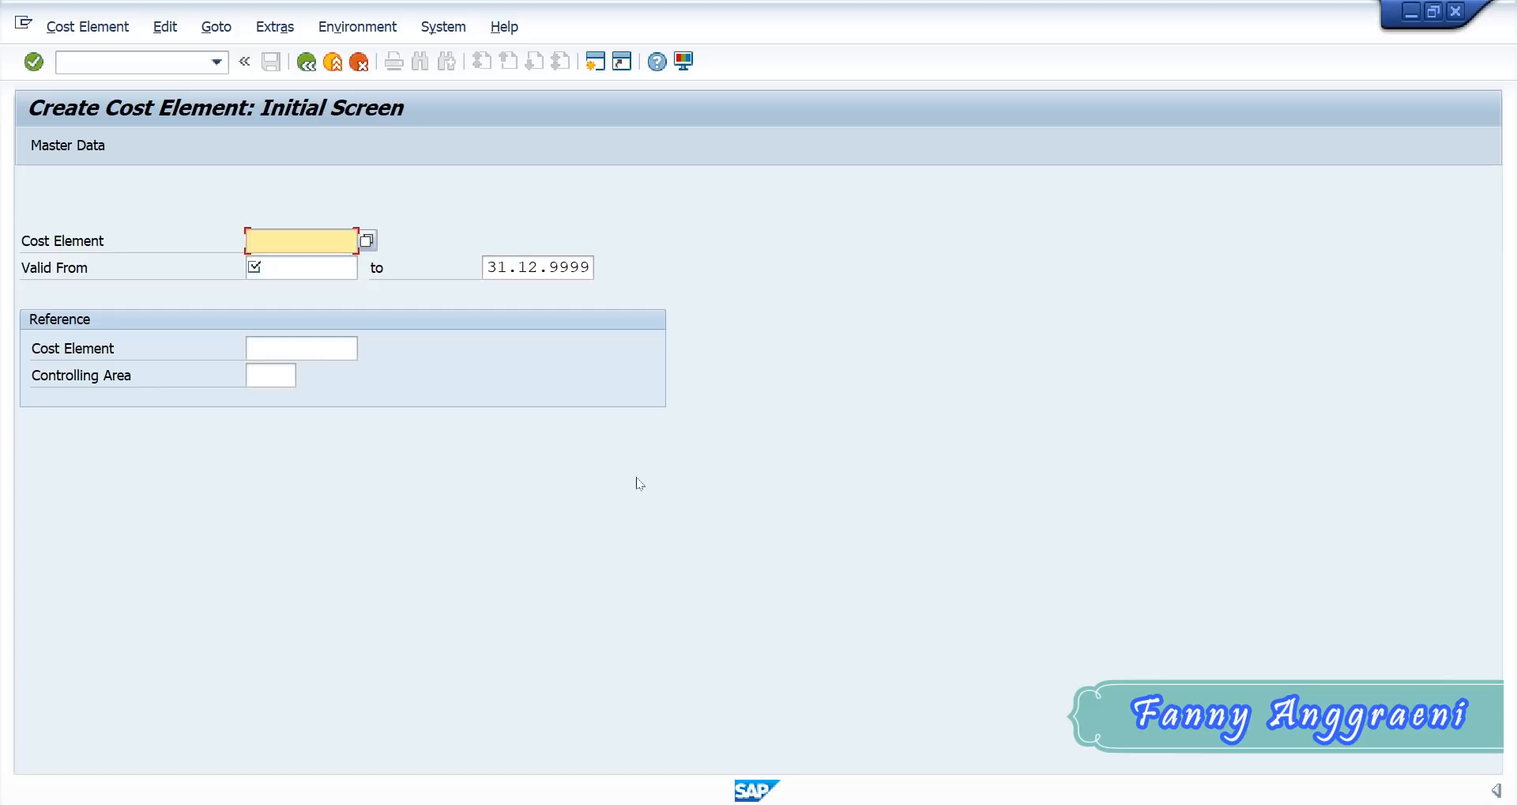
# - Switch to Excel and examine the Secondary Element column in the user ID workbooks for batches F, G, BA and BC
pyautogui.click(850, 804)
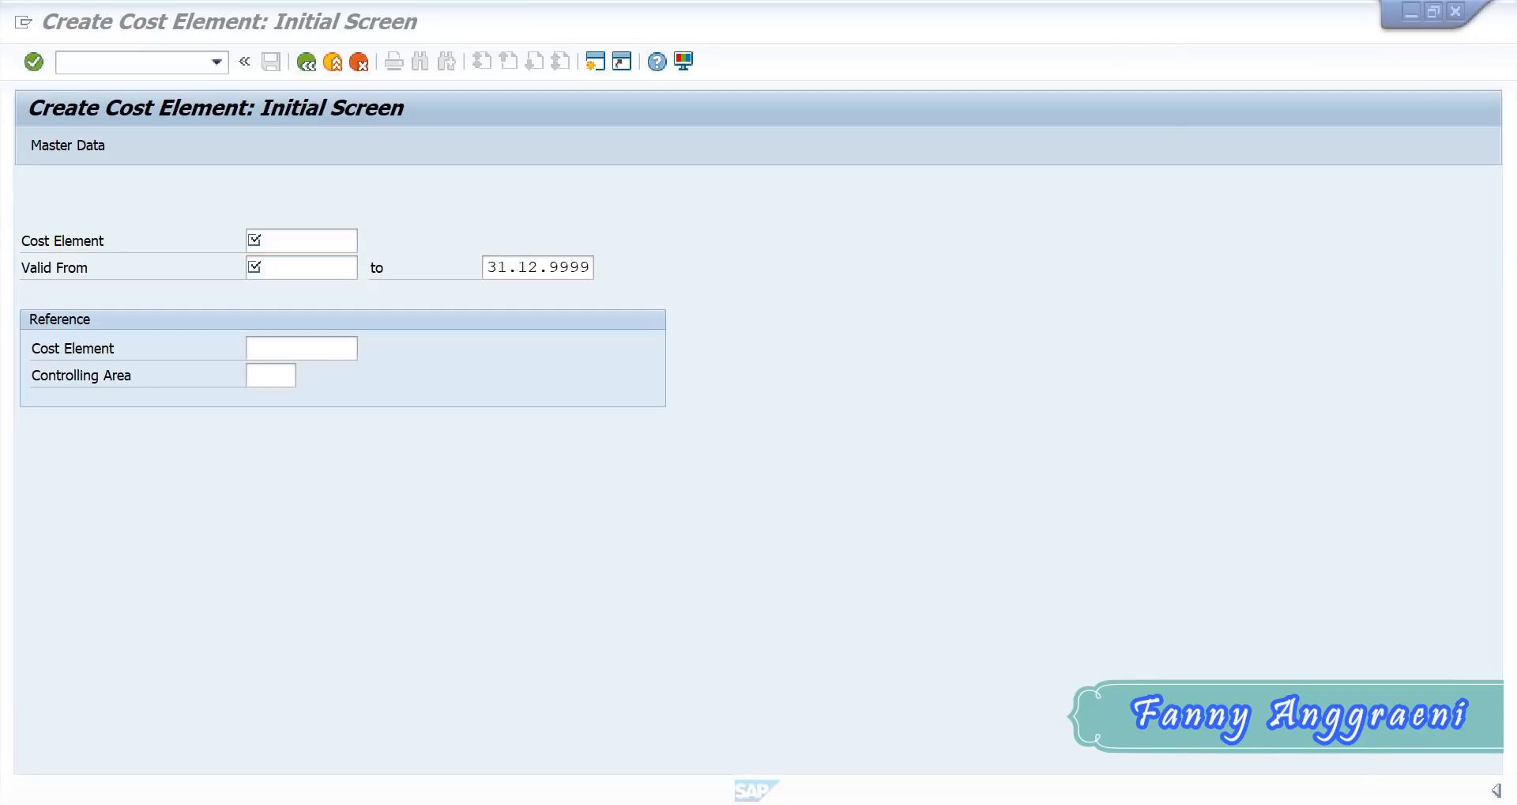
pyautogui.click(807, 745)
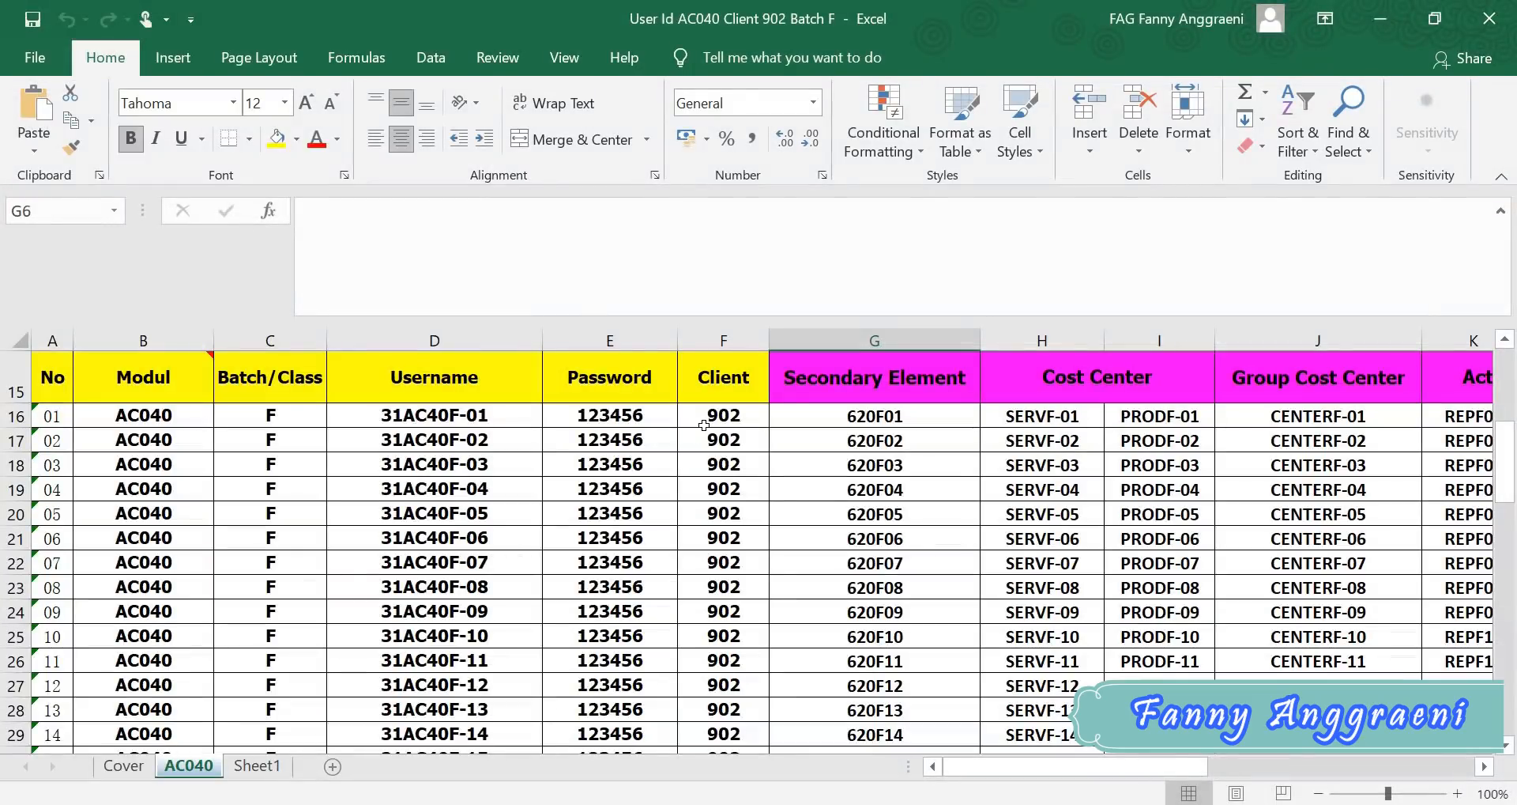
pyautogui.click(889, 350)
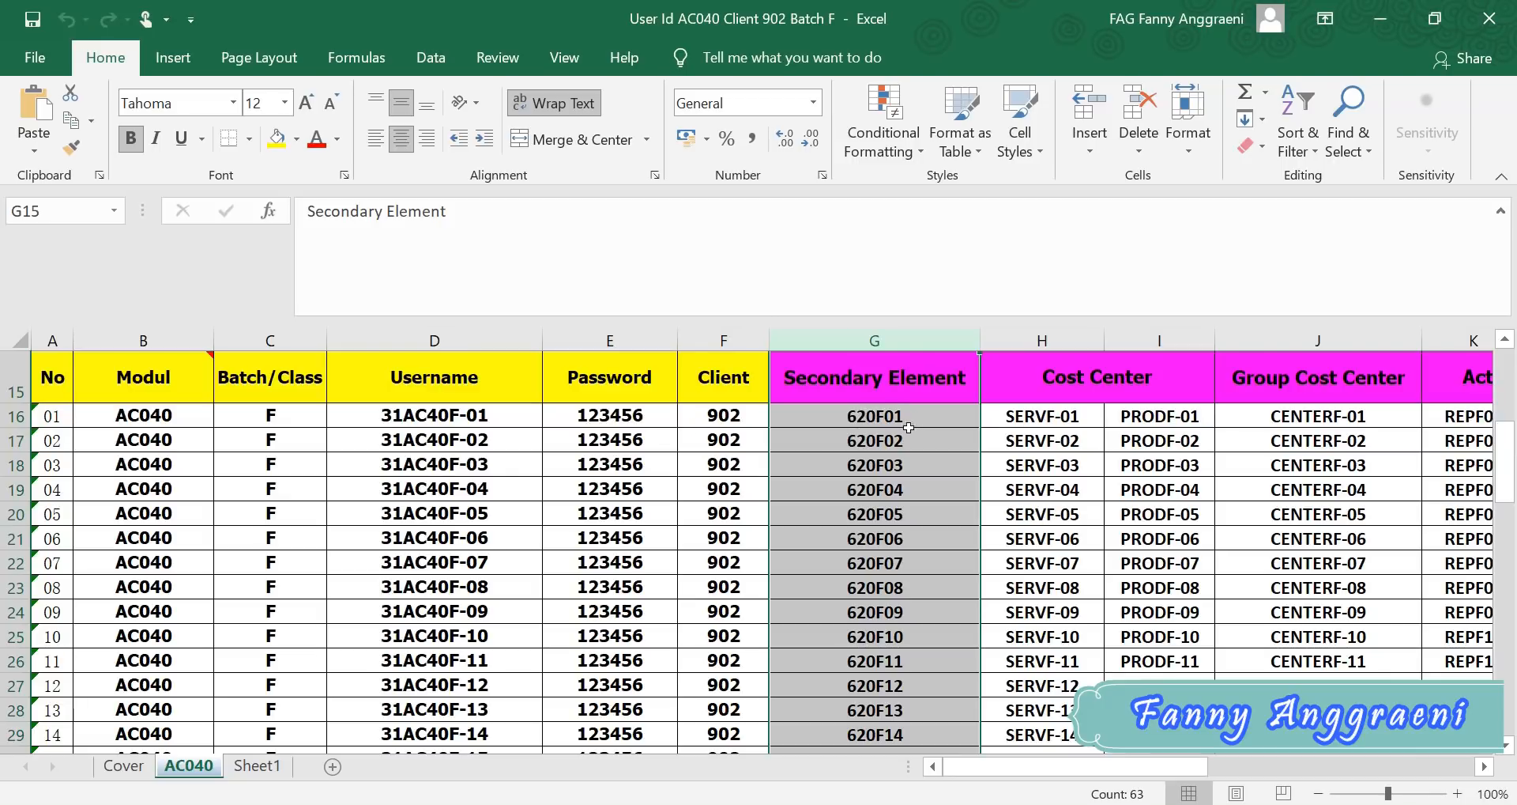
pyautogui.click(851, 804)
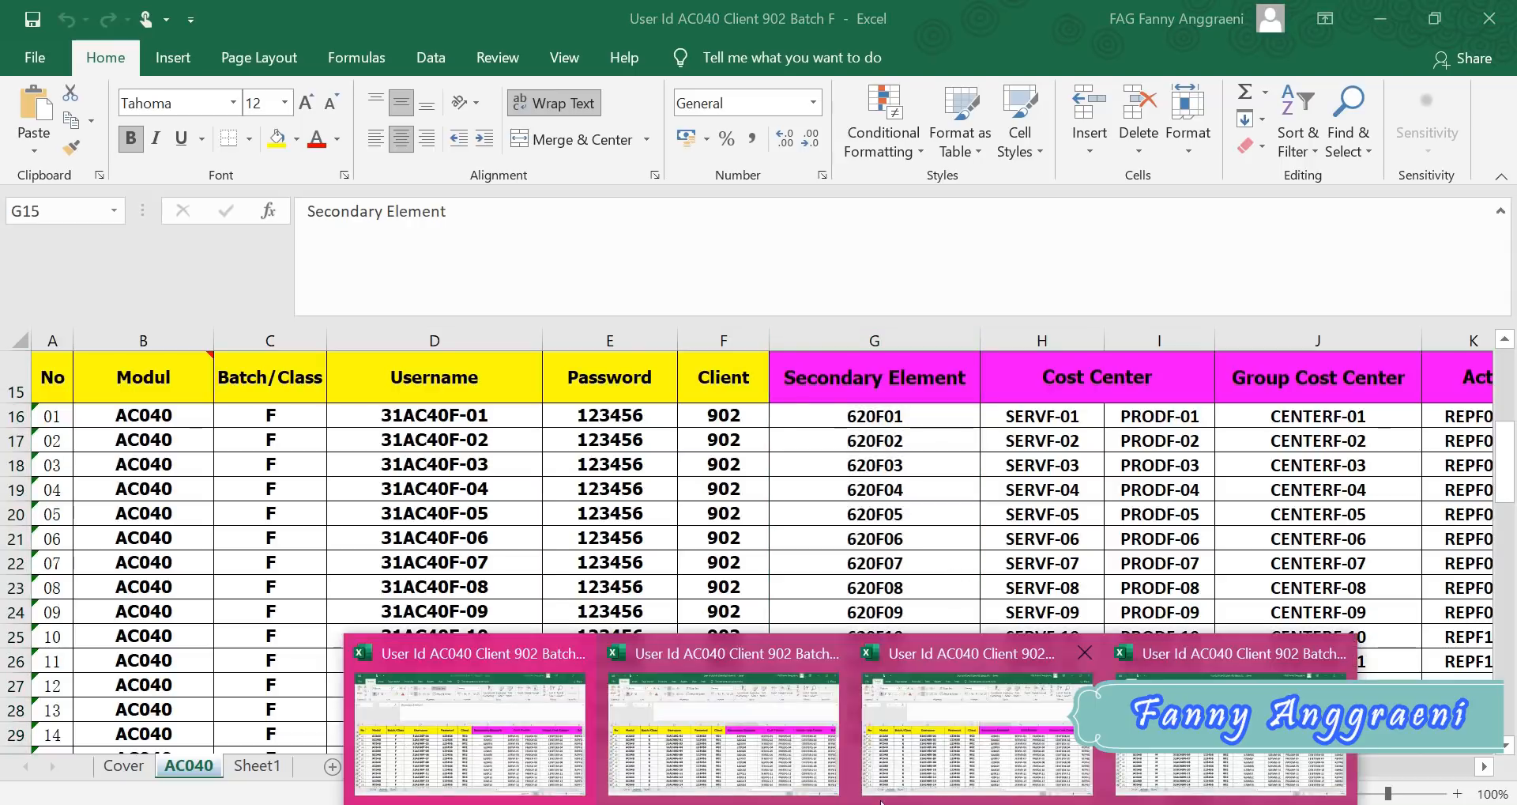
pyautogui.click(753, 722)
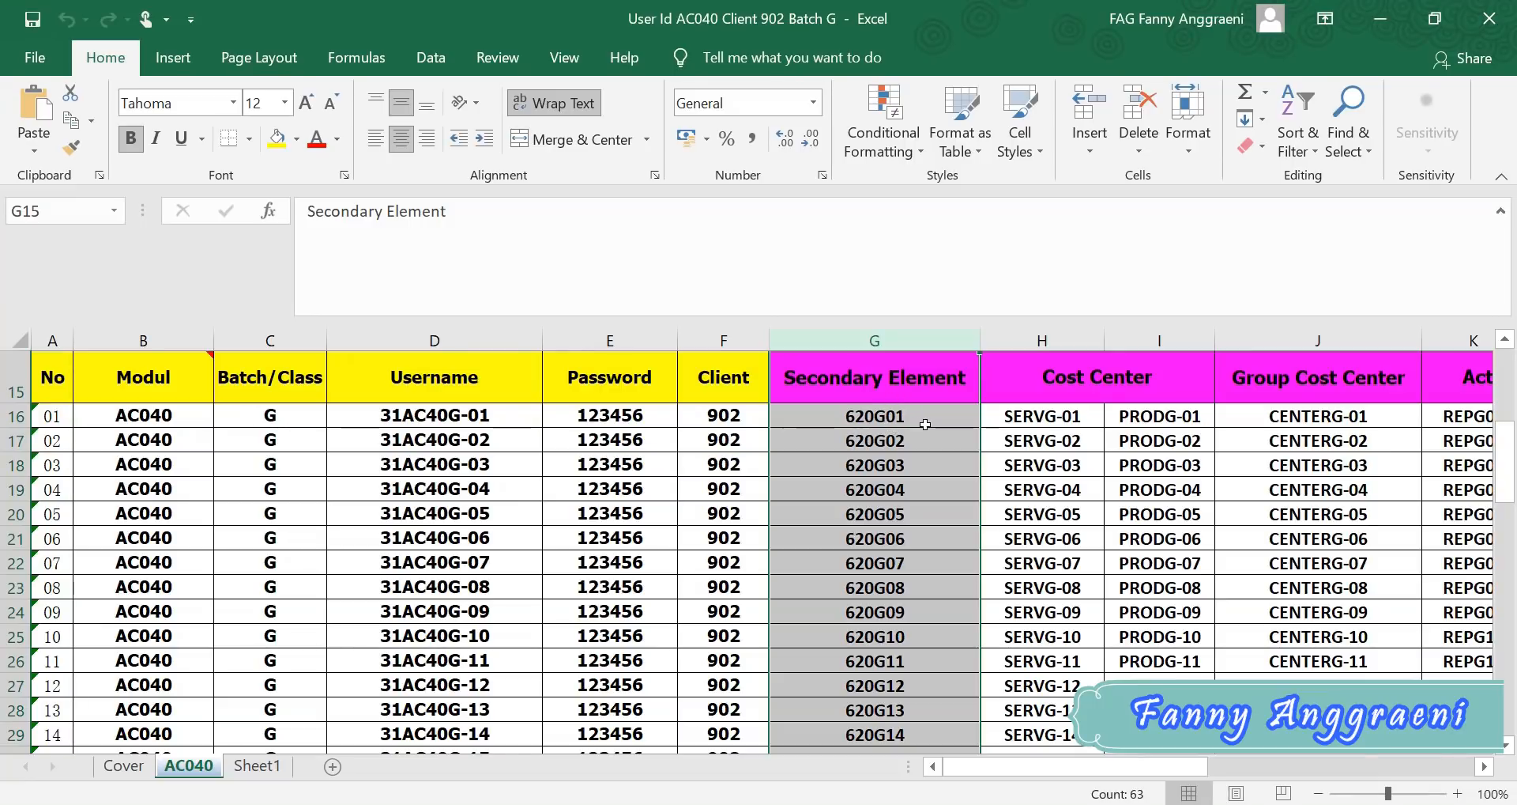
pyautogui.click(846, 803)
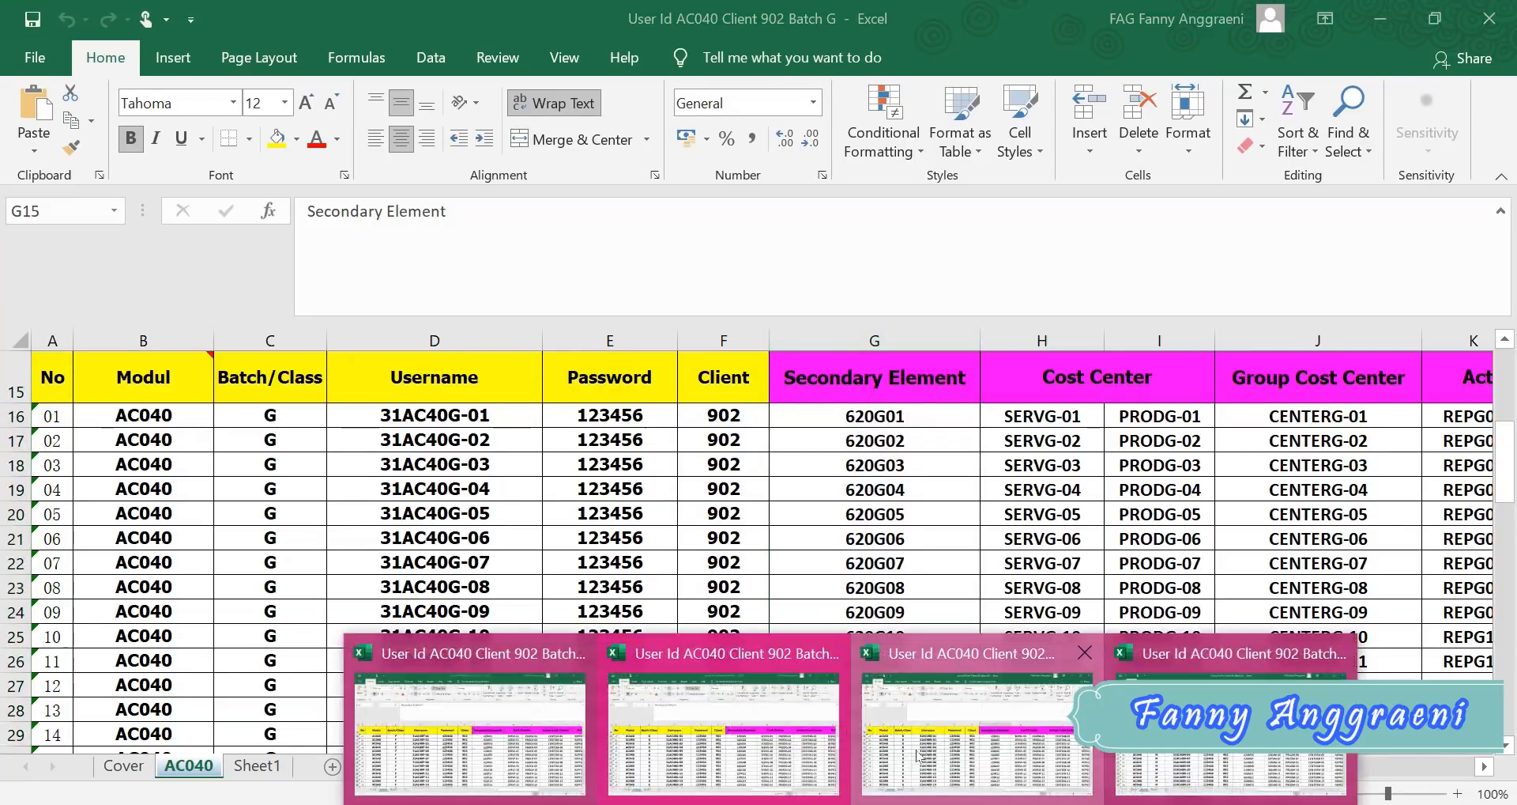
pyautogui.click(960, 718)
pyautogui.click(875, 340)
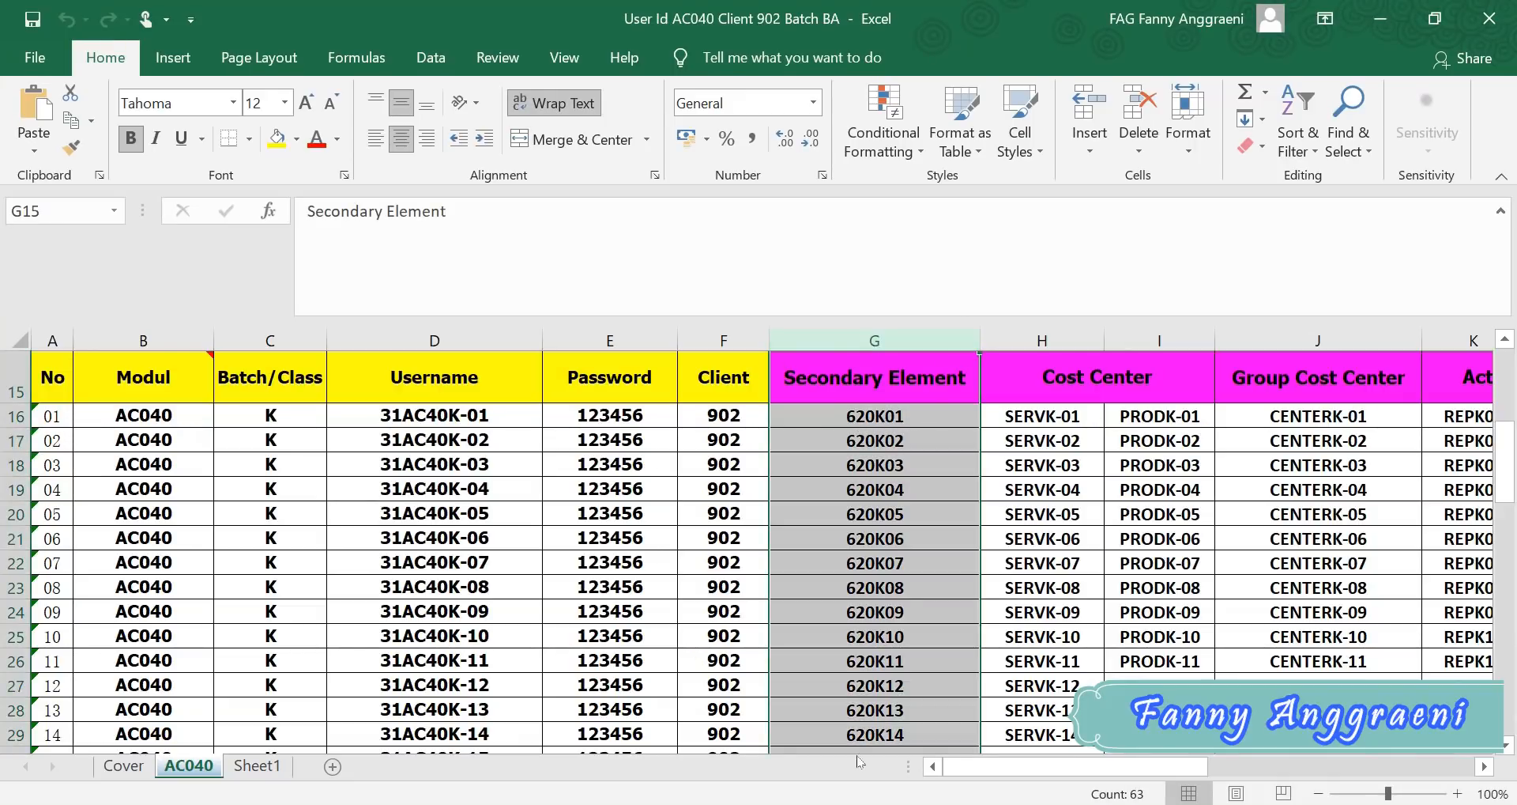
pyautogui.click(849, 803)
pyautogui.click(948, 731)
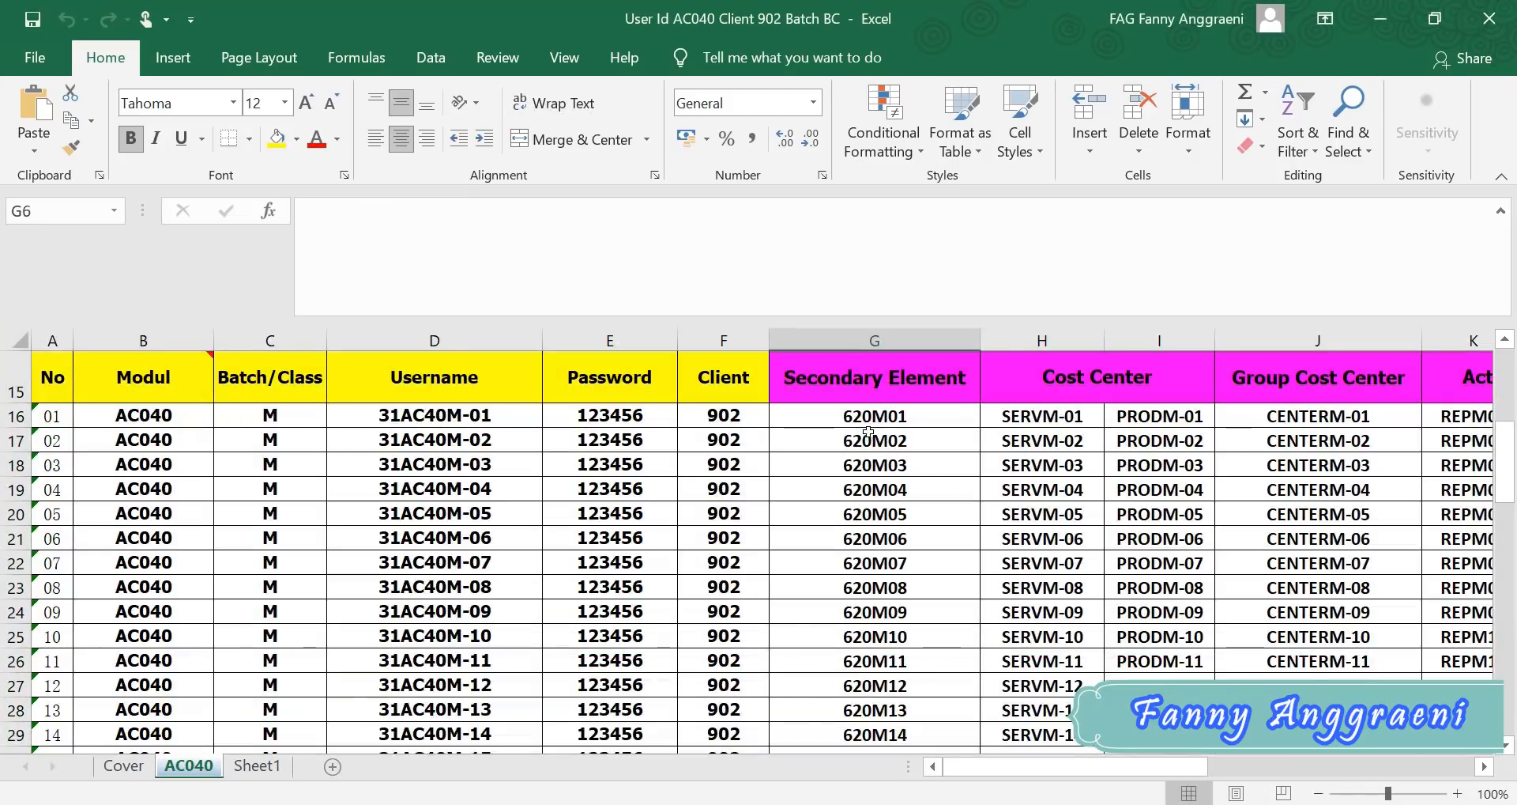
pyautogui.click(876, 341)
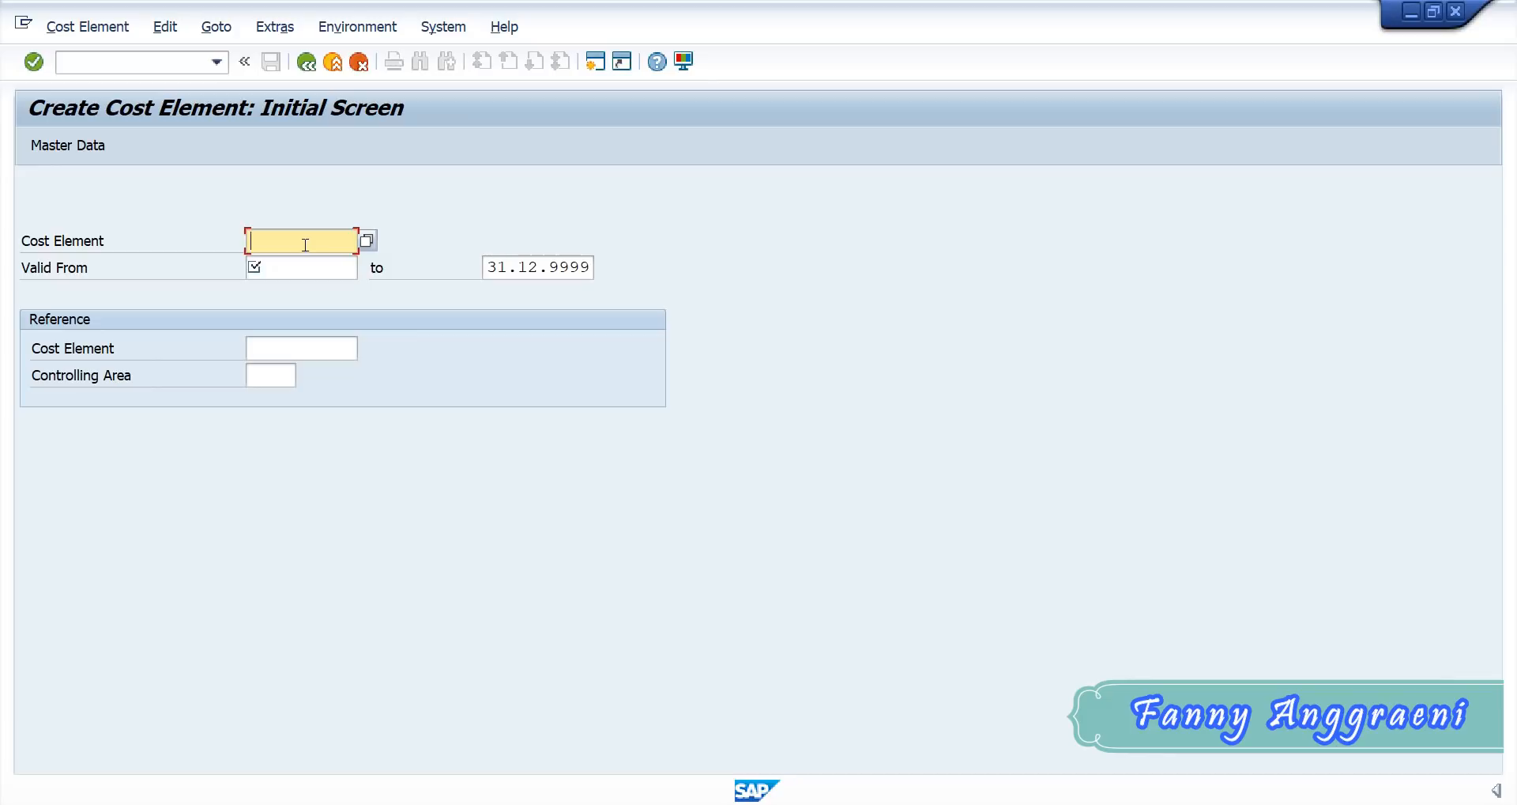
# - Back in SAP, enter 620F00 as the code of the new secondary cost element
pyautogui.write('620')
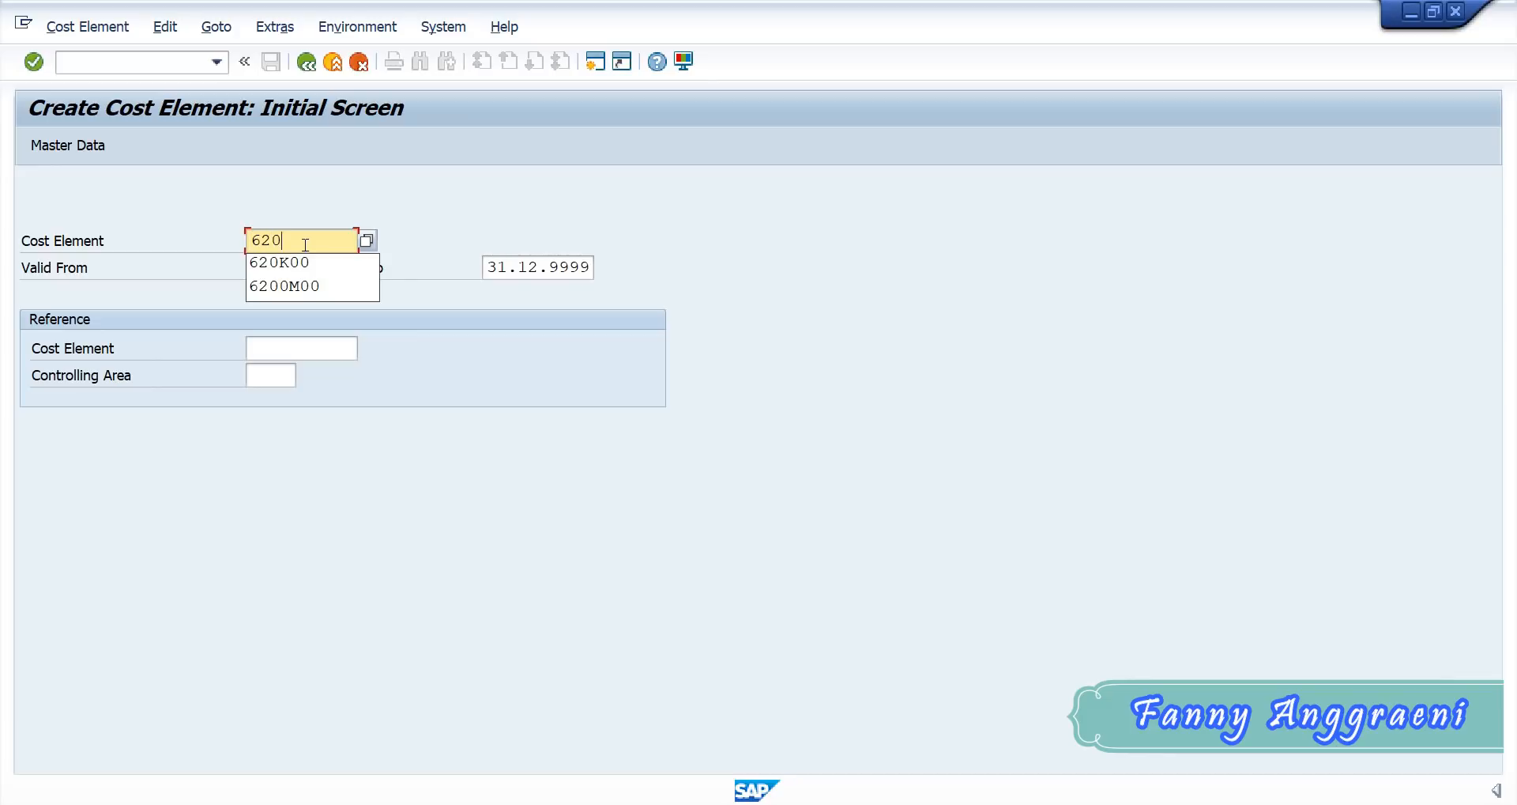
pyautogui.write('F')
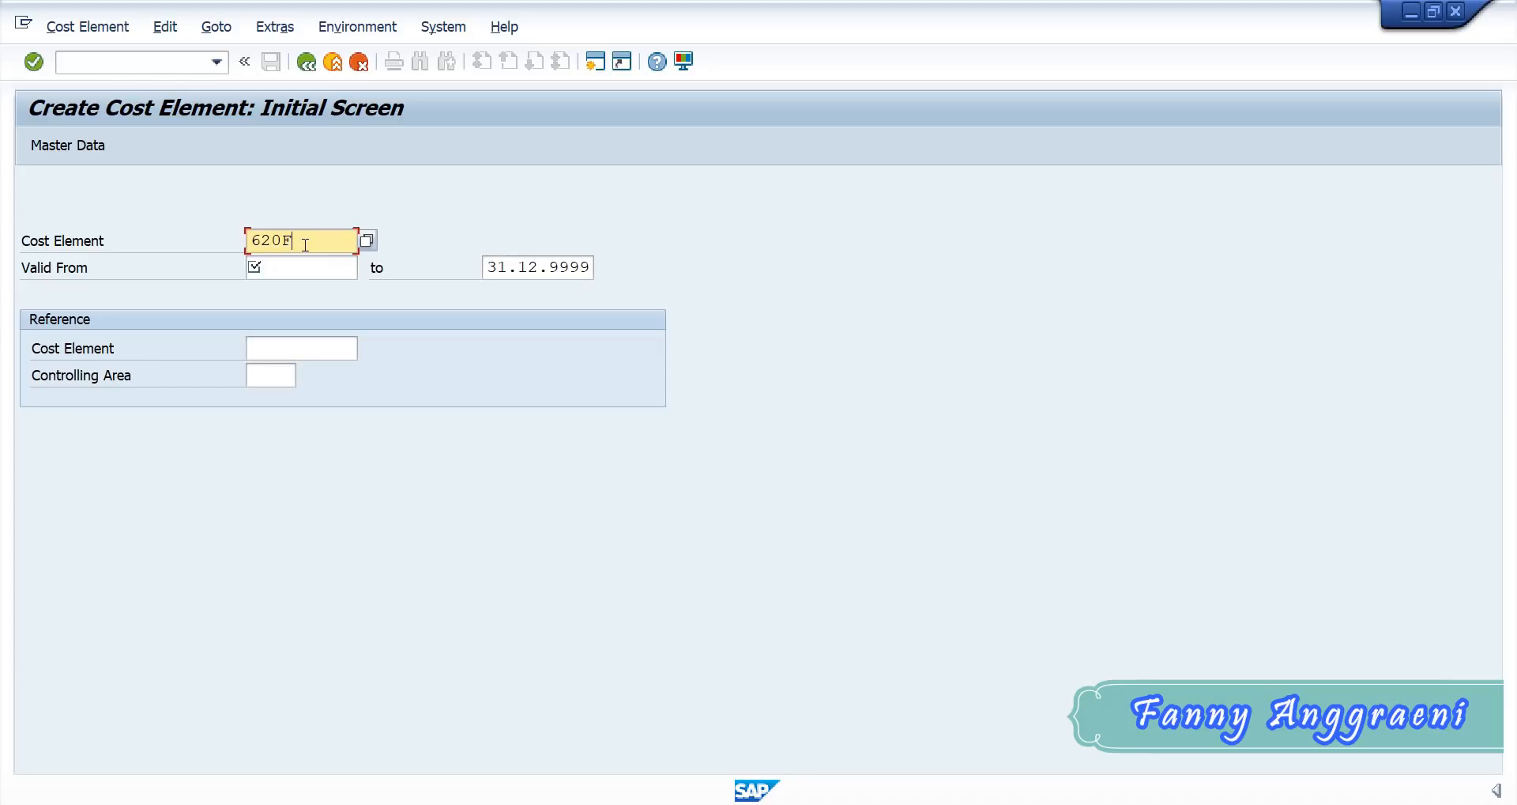
pyautogui.write('00')
# - Set the cost element's validity from 01.01.2021 to 31.12.2021 and proceed to its master data
pyautogui.click(330, 264)
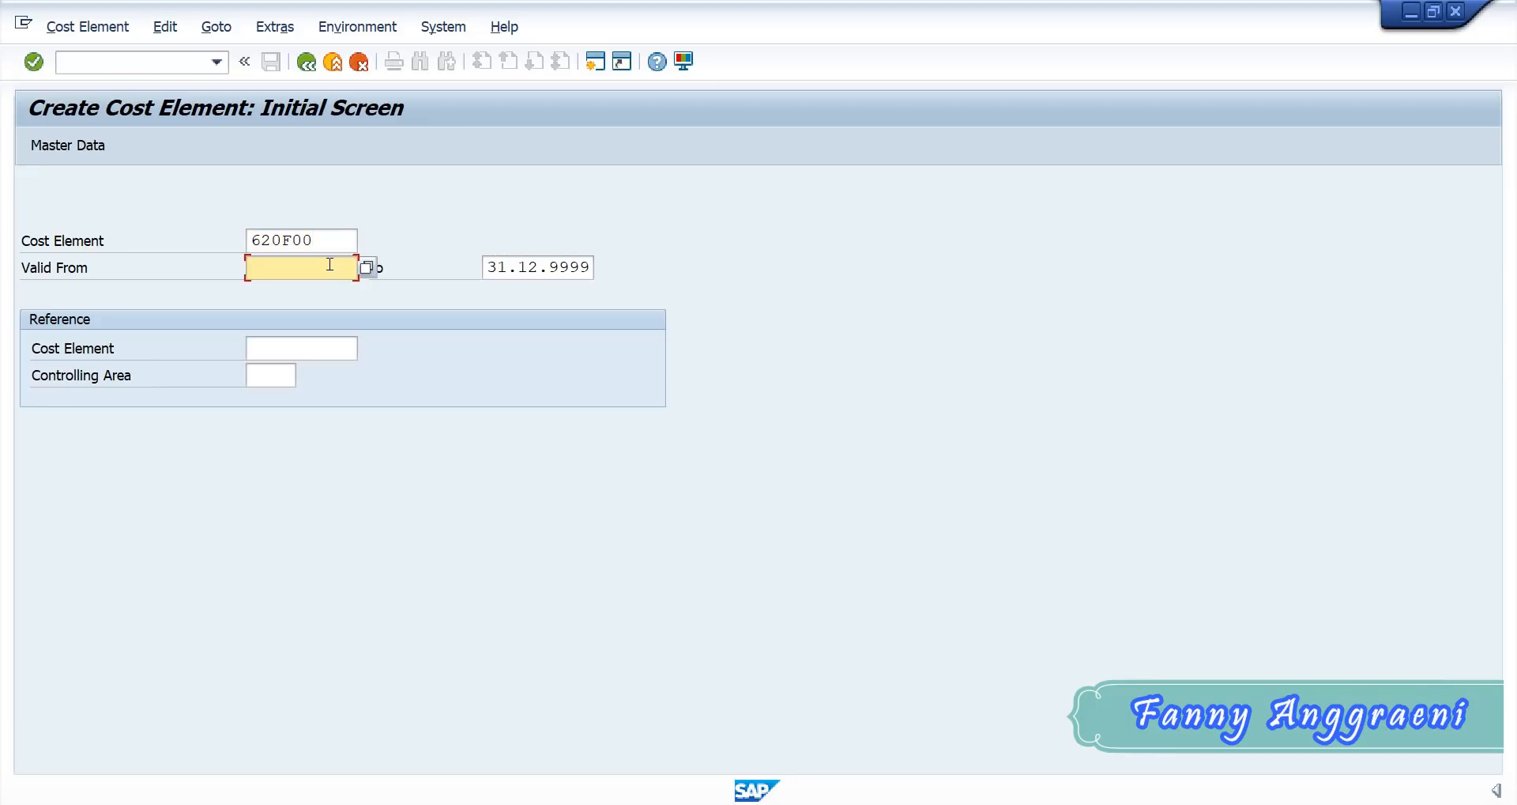
pyautogui.write('0')
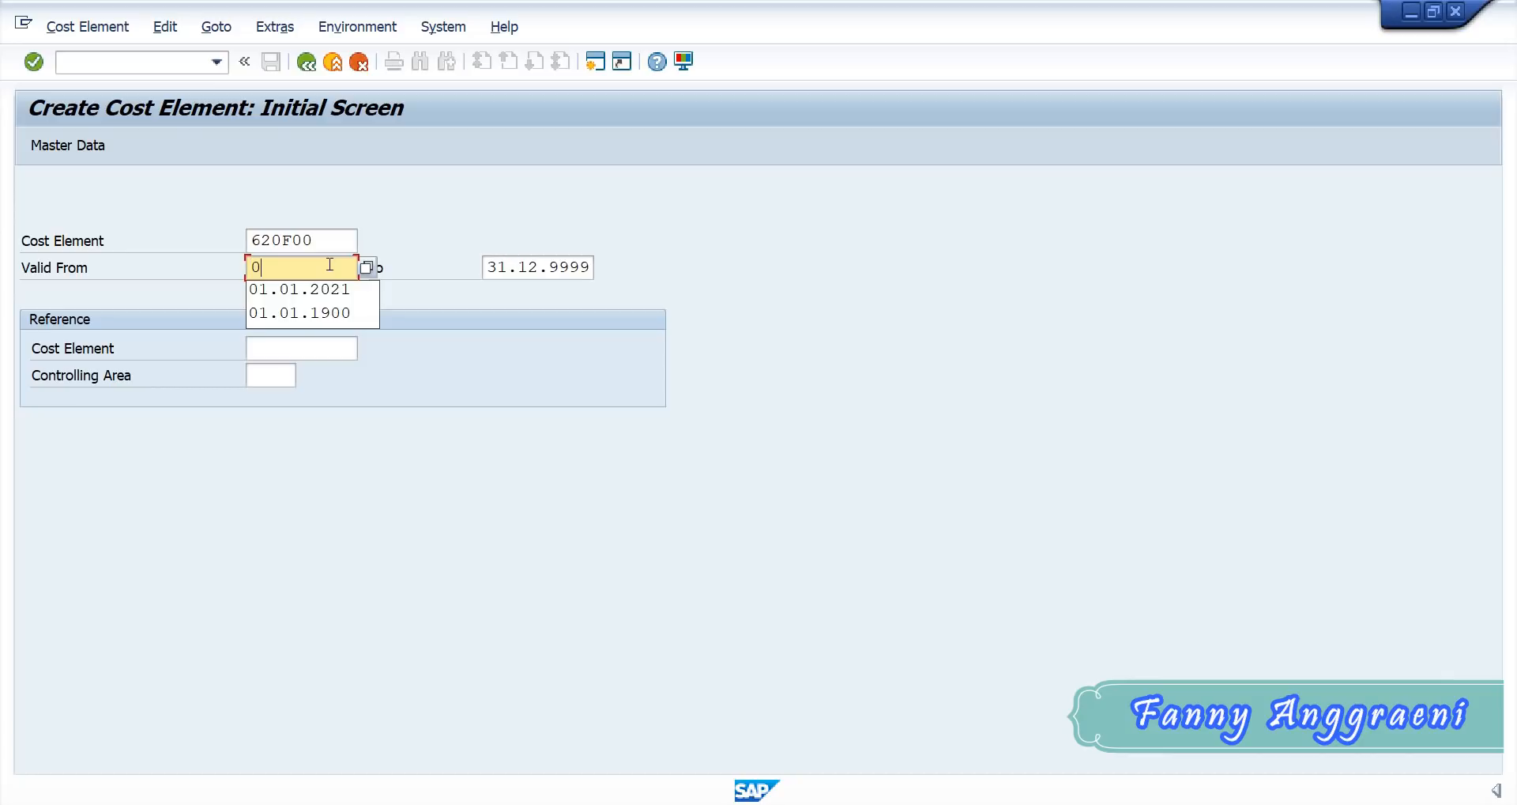
pyautogui.write('1')
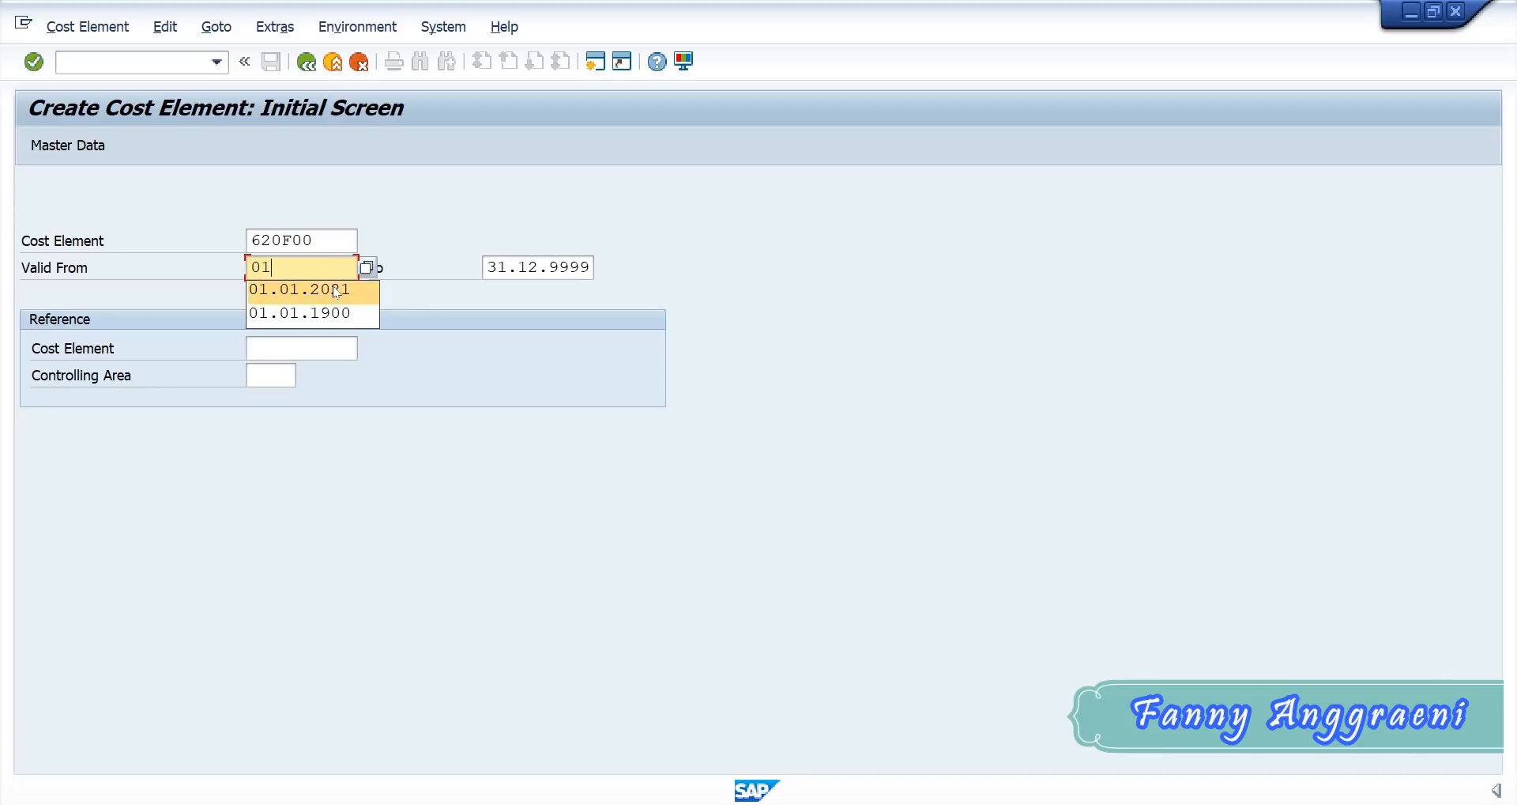
pyautogui.click(336, 291)
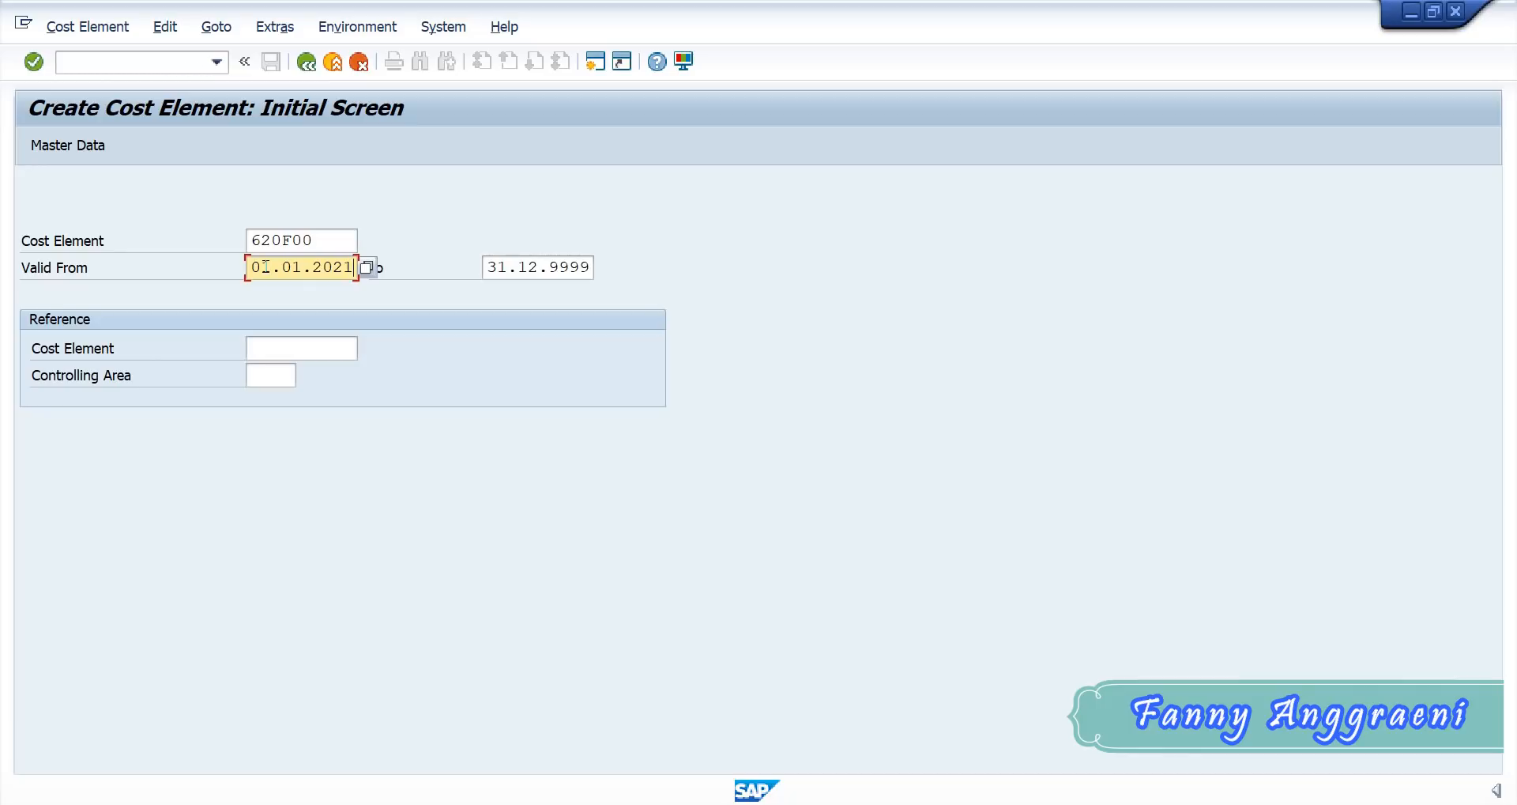
pyautogui.press('Tab')
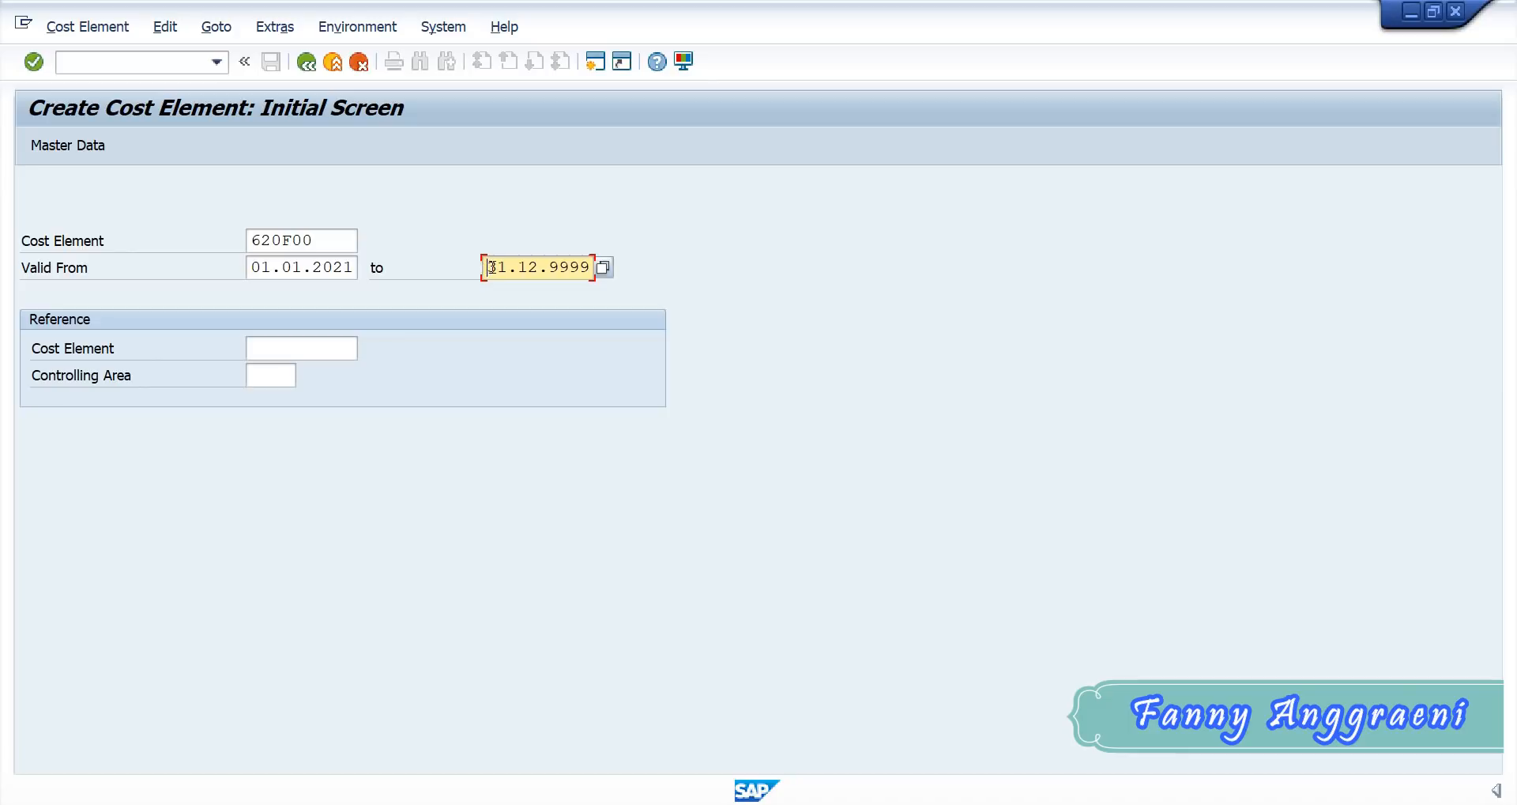
pyautogui.moveTo(486, 268); pyautogui.dragTo(680, 288)
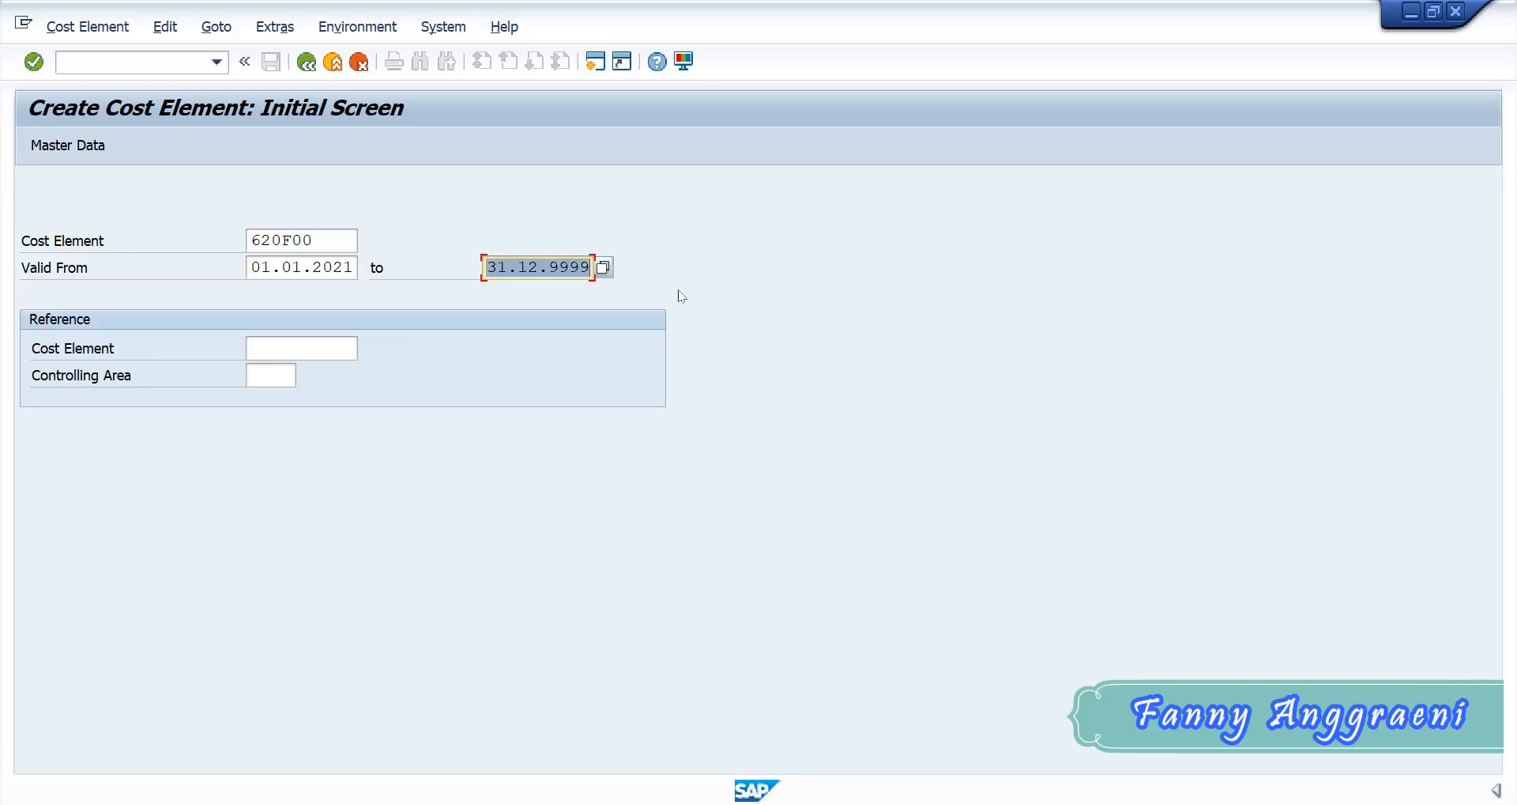
pyautogui.write('3')
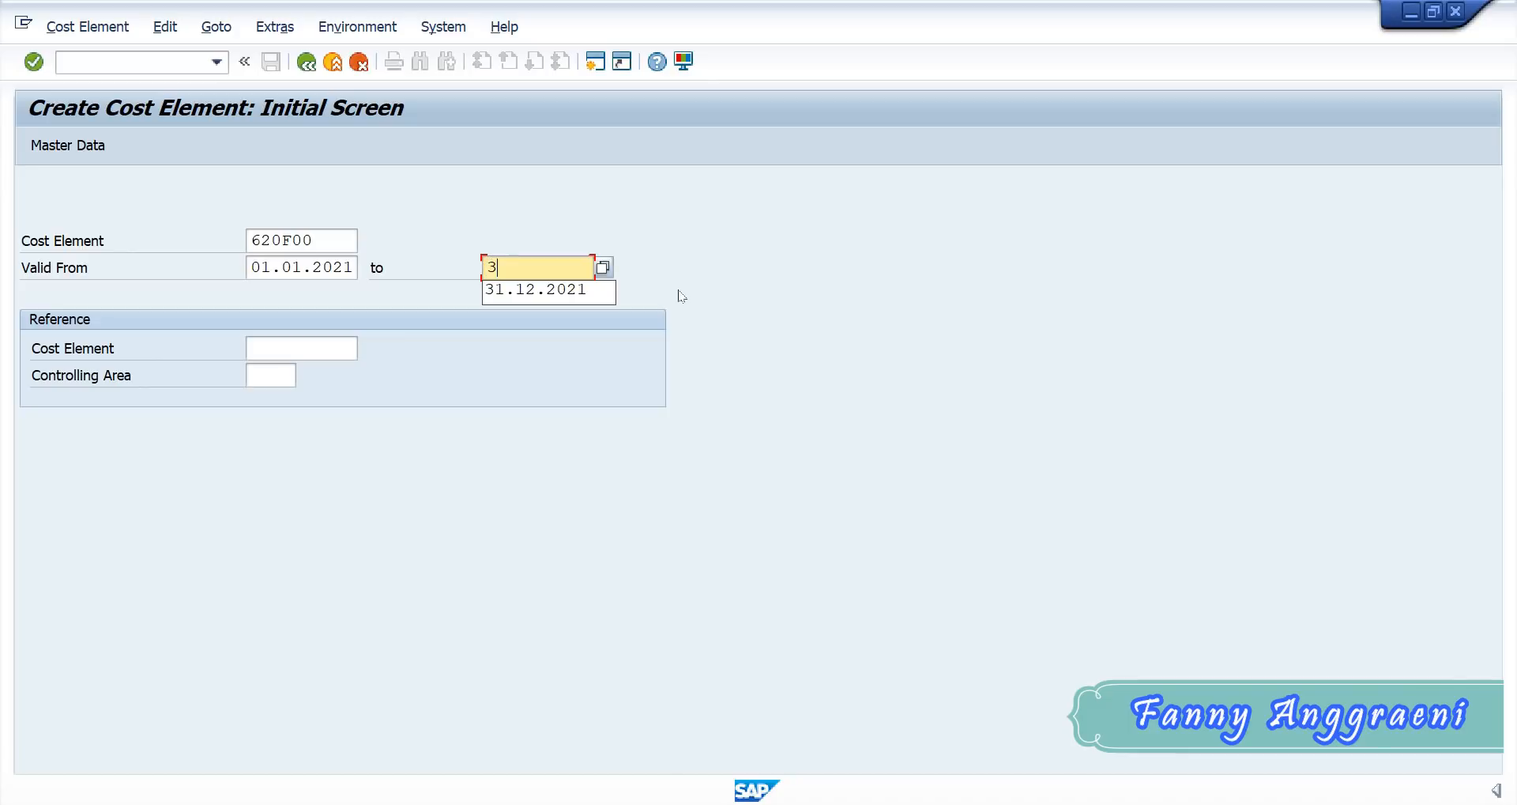
pyautogui.click(562, 292)
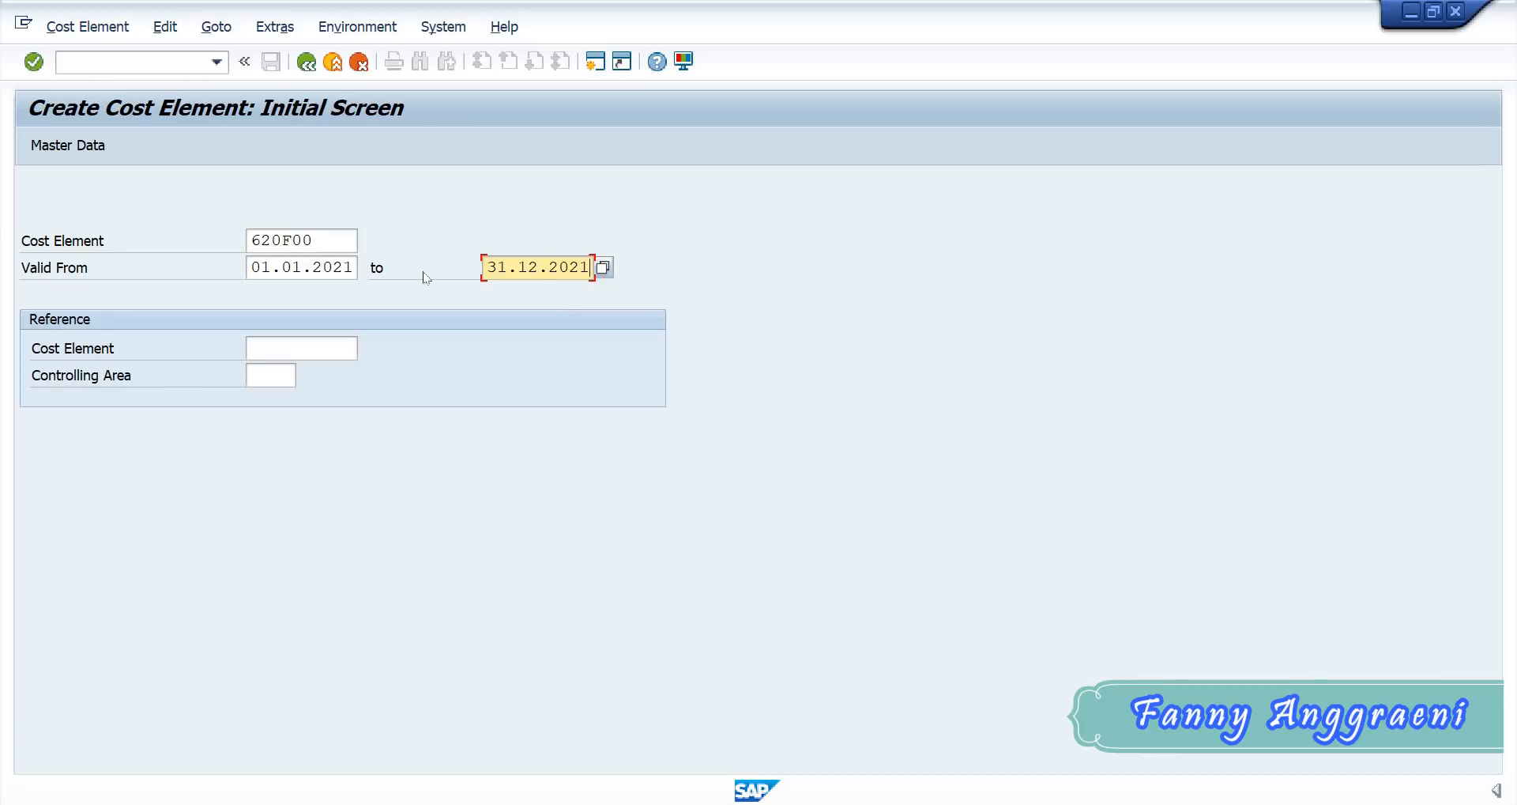
pyautogui.click(63, 147)
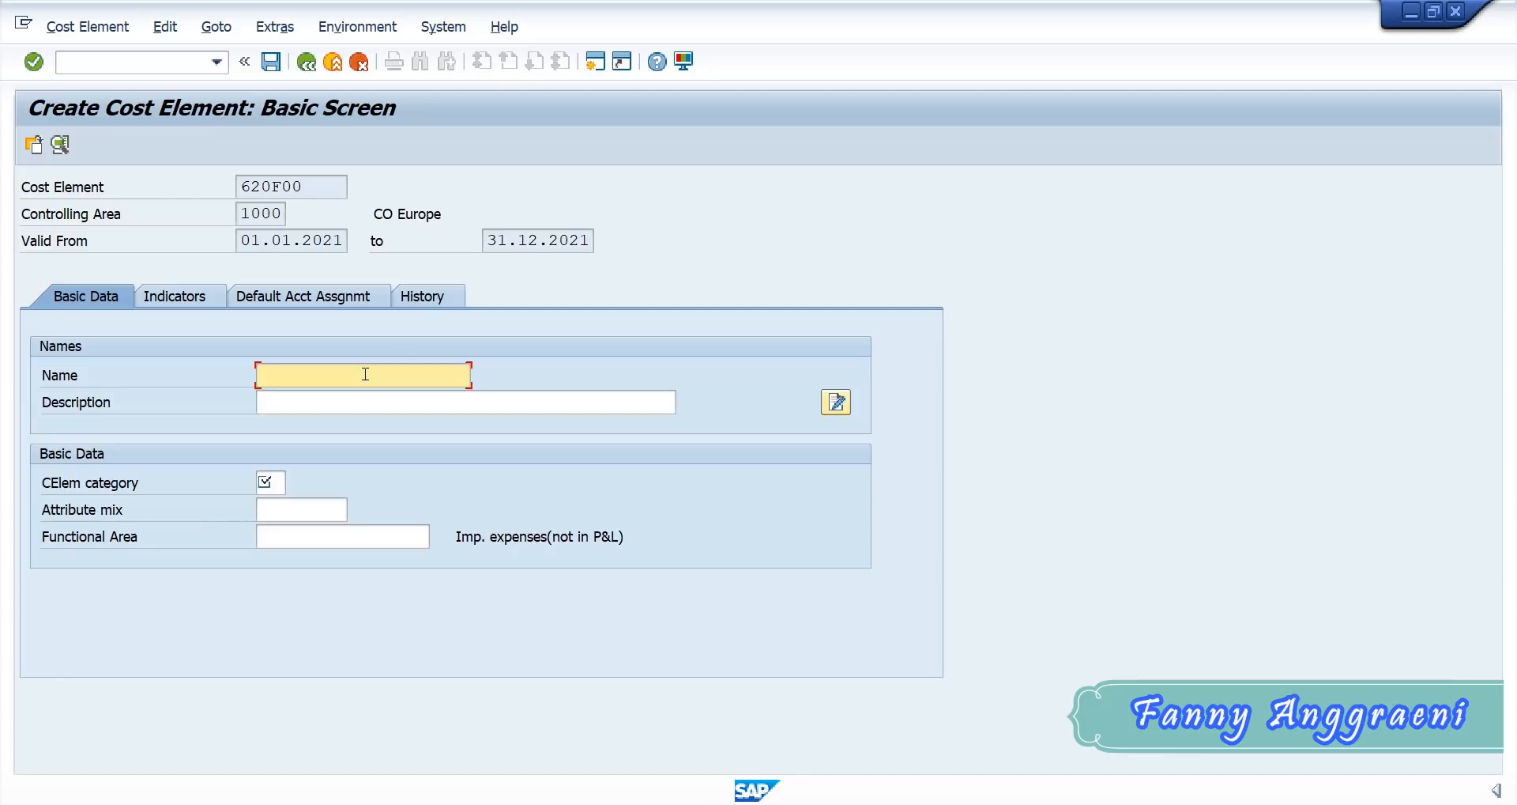
# - Enter DAA Check Assets as both the name and the description of cost element 620F00
pyautogui.write('DAA')
pyautogui.click(369, 399)
pyautogui.click(370, 400)
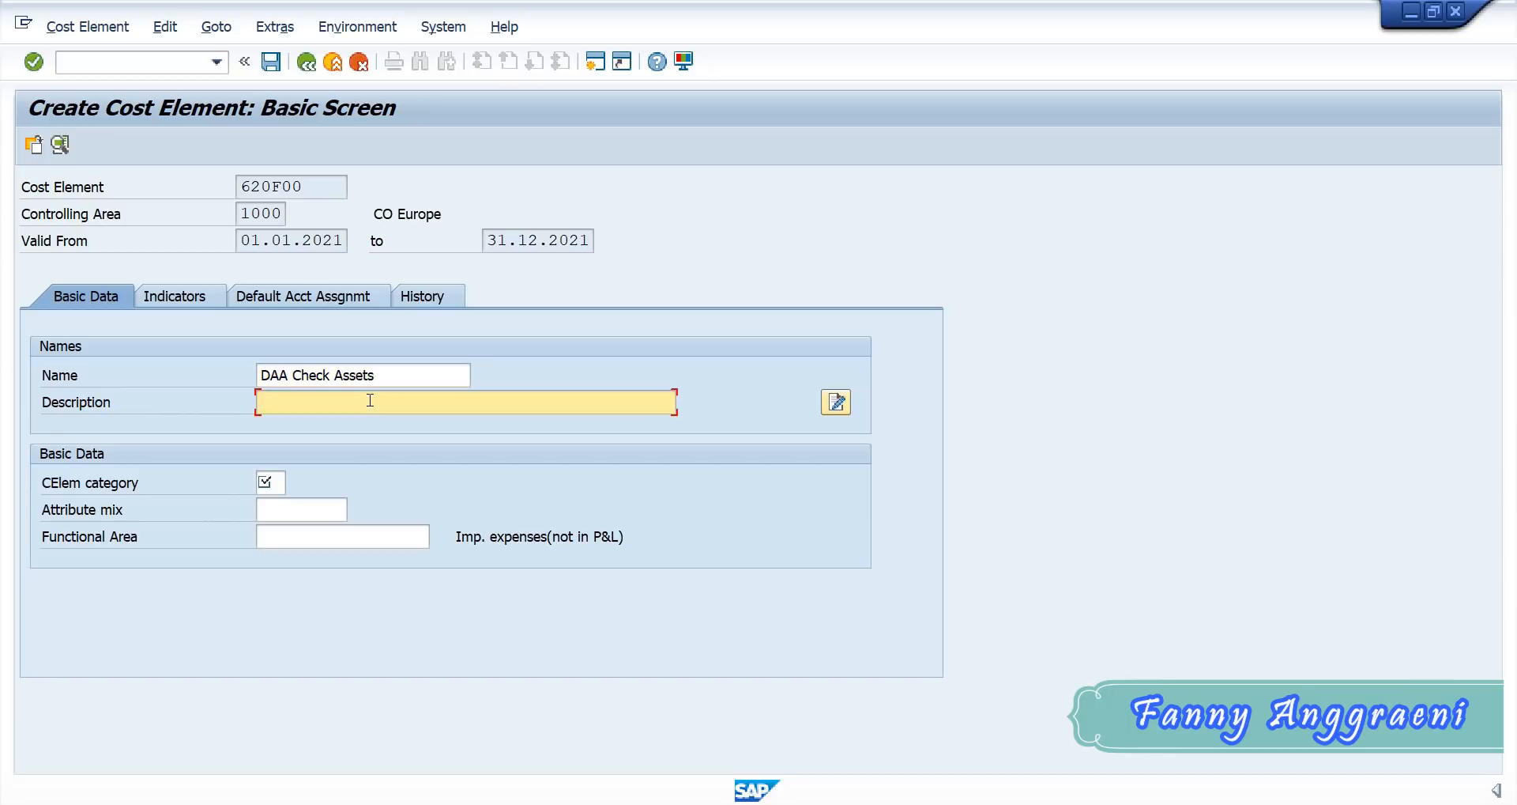
pyautogui.write('D')
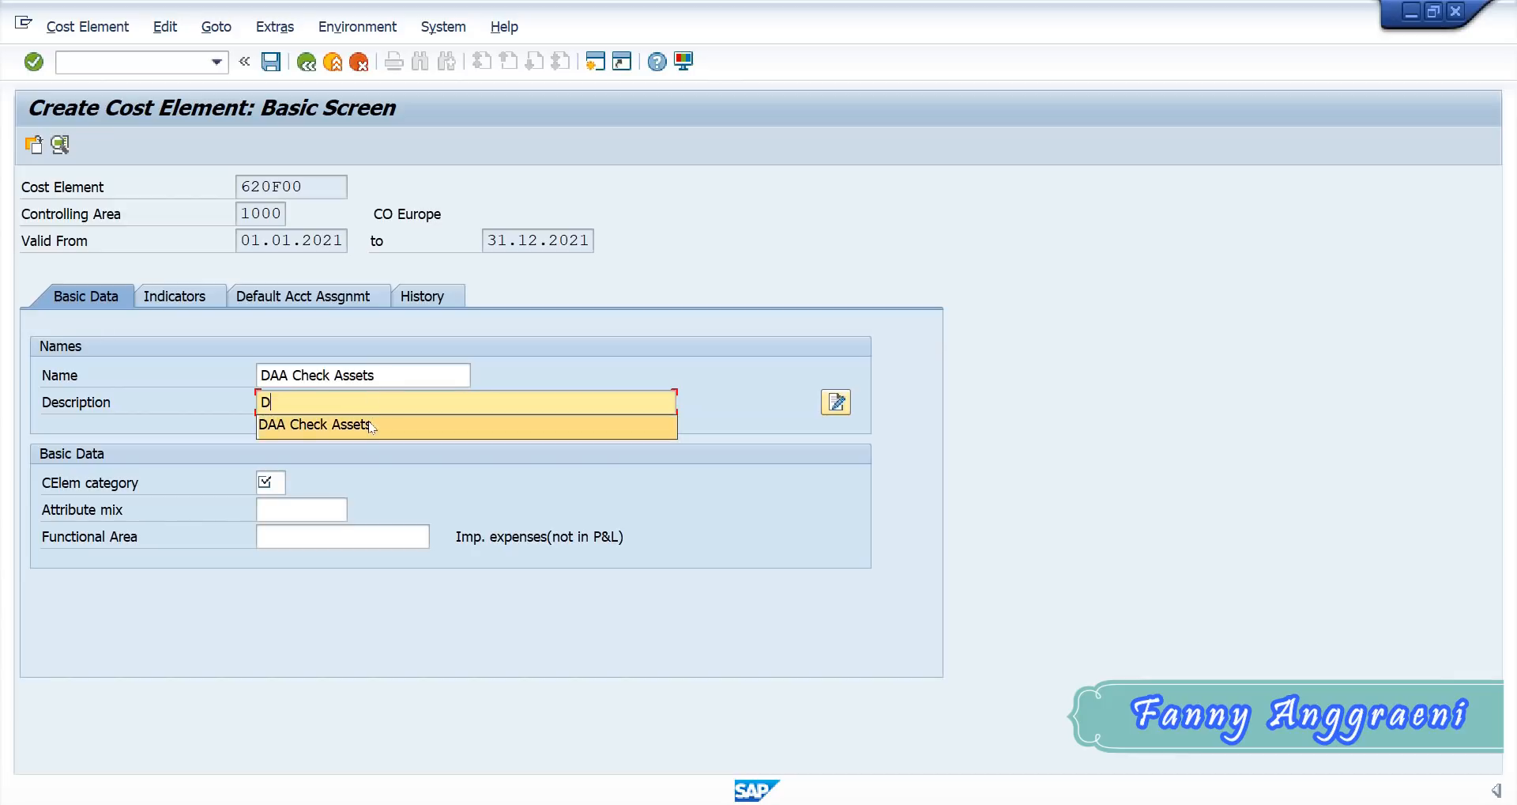
pyautogui.click(371, 425)
# - Assign cost element category 43, Internal activity allocation, and save the new secondary cost element
pyautogui.click(269, 482)
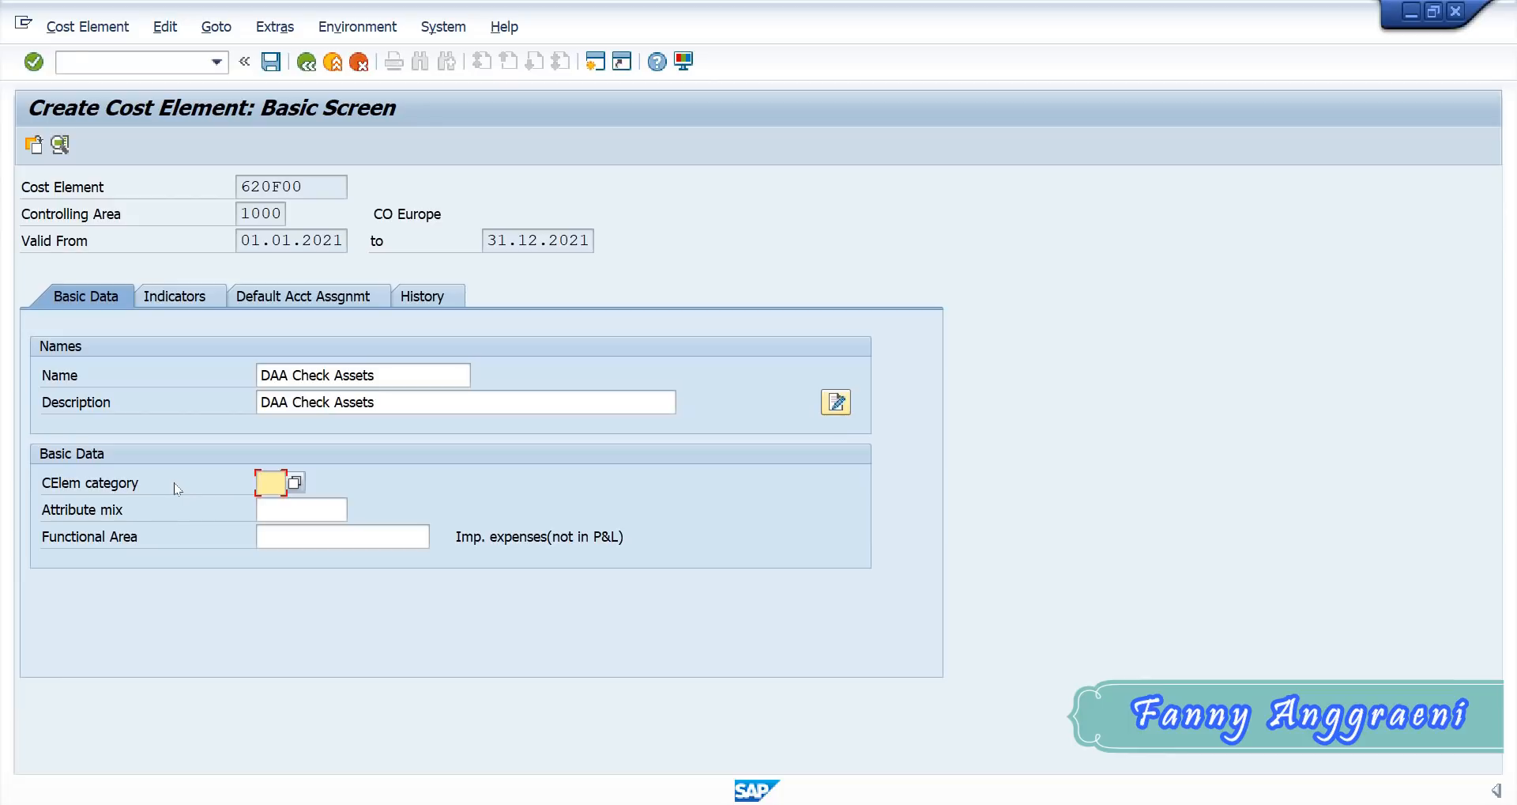
pyautogui.write('43')
pyautogui.click(296, 482)
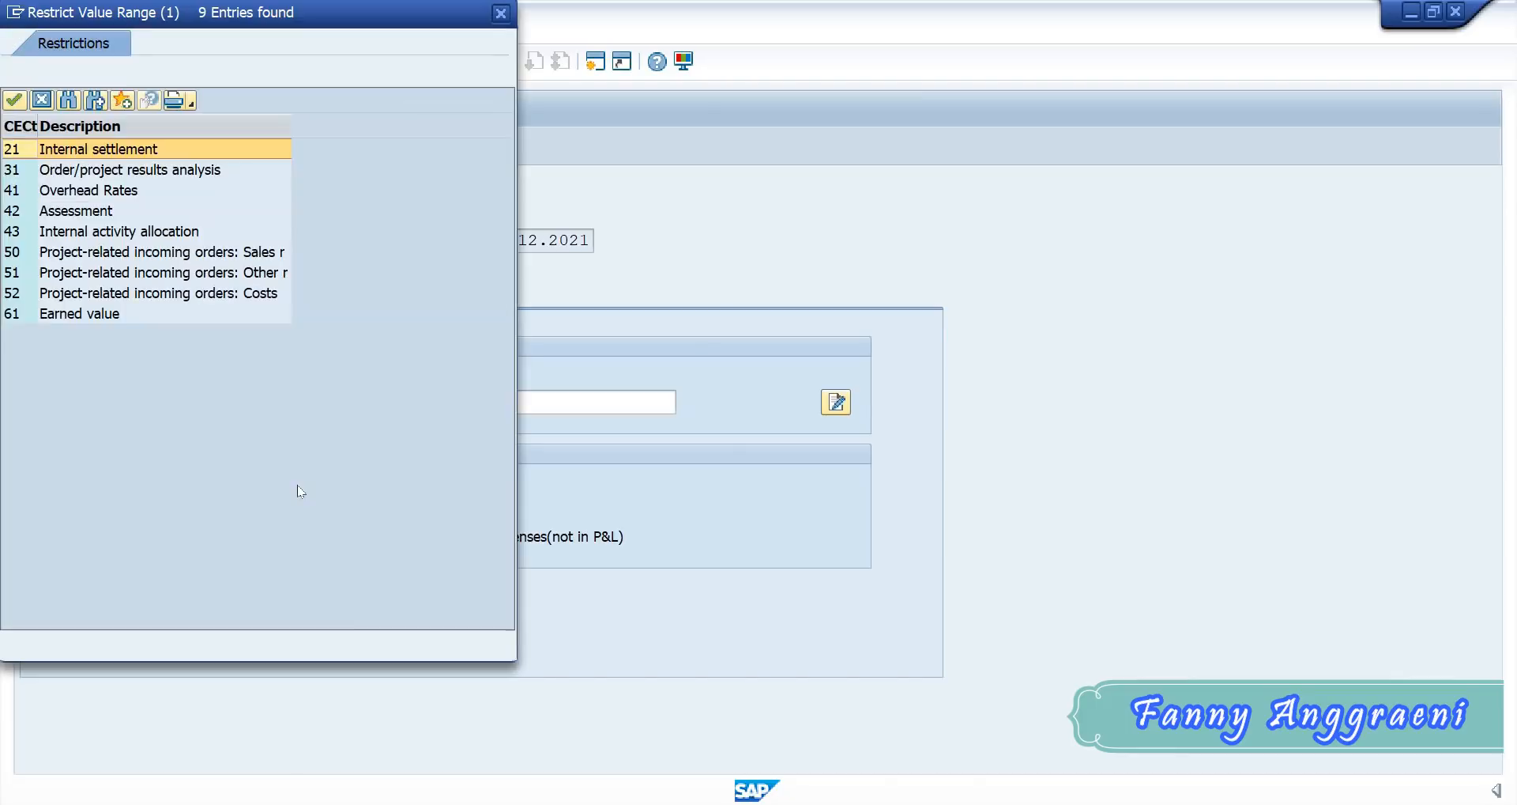
pyautogui.click(10, 233)
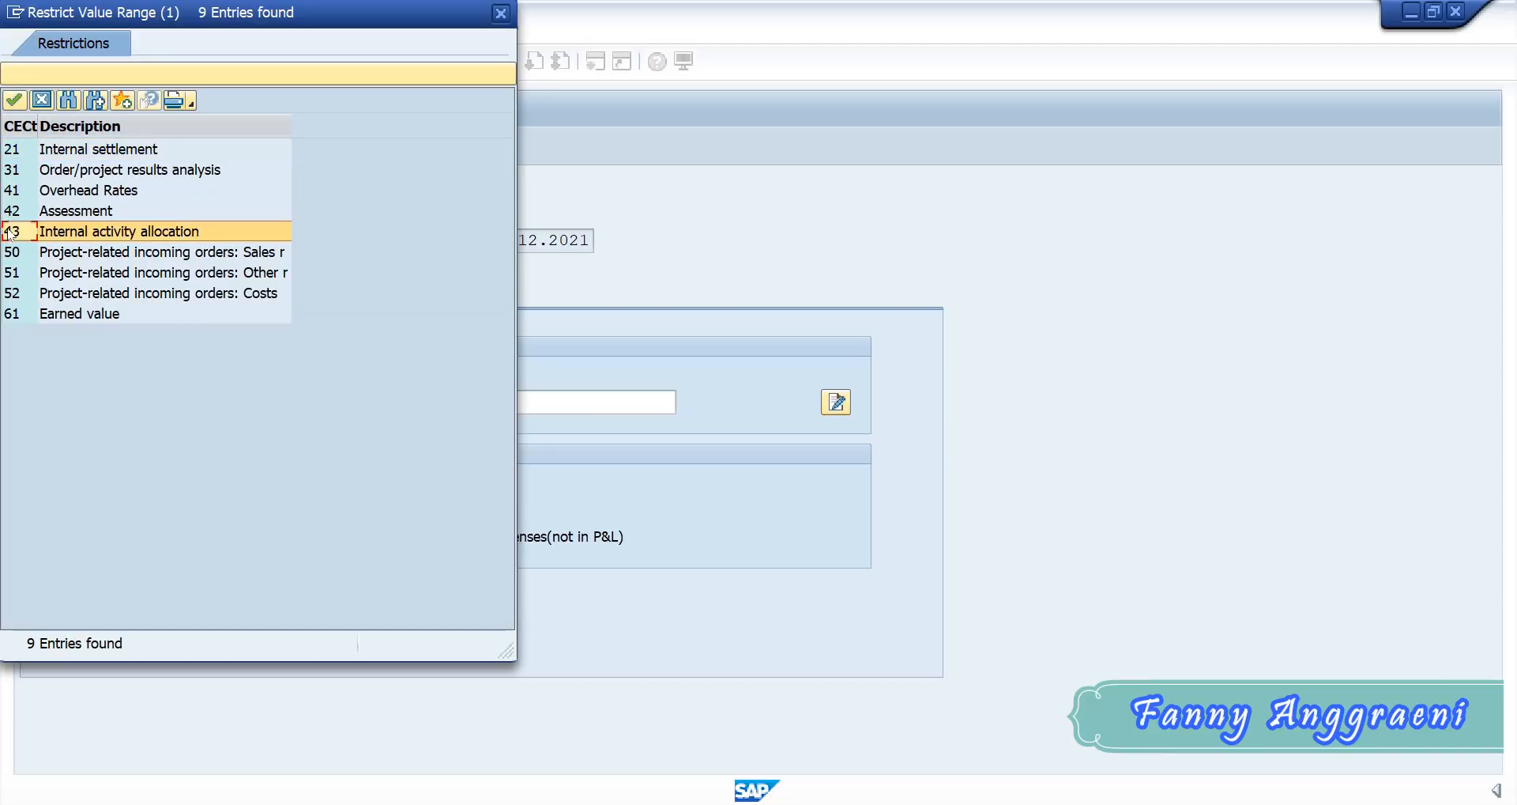
pyautogui.doubleClick(9, 233)
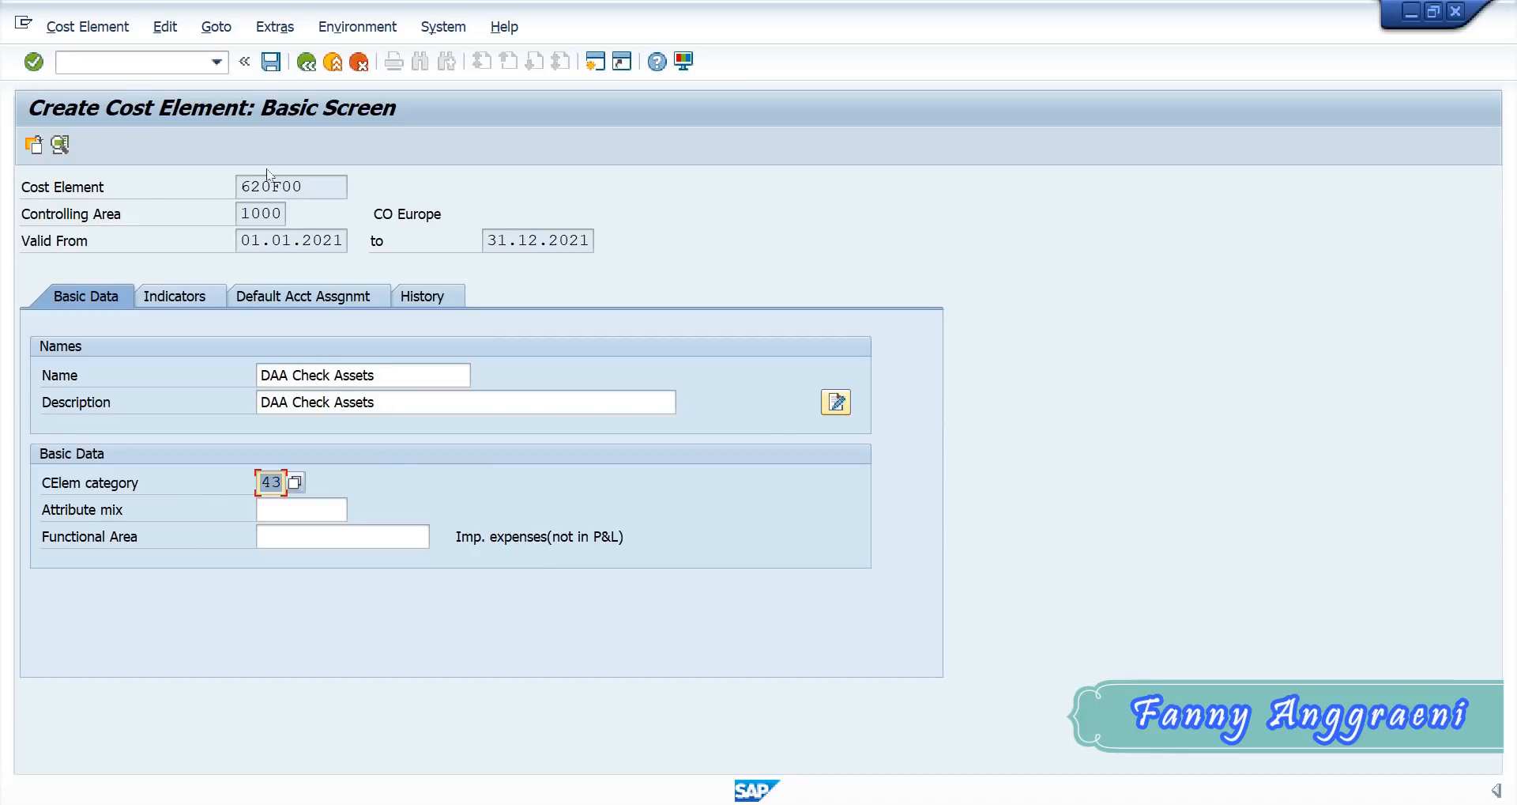
pyautogui.click(264, 67)
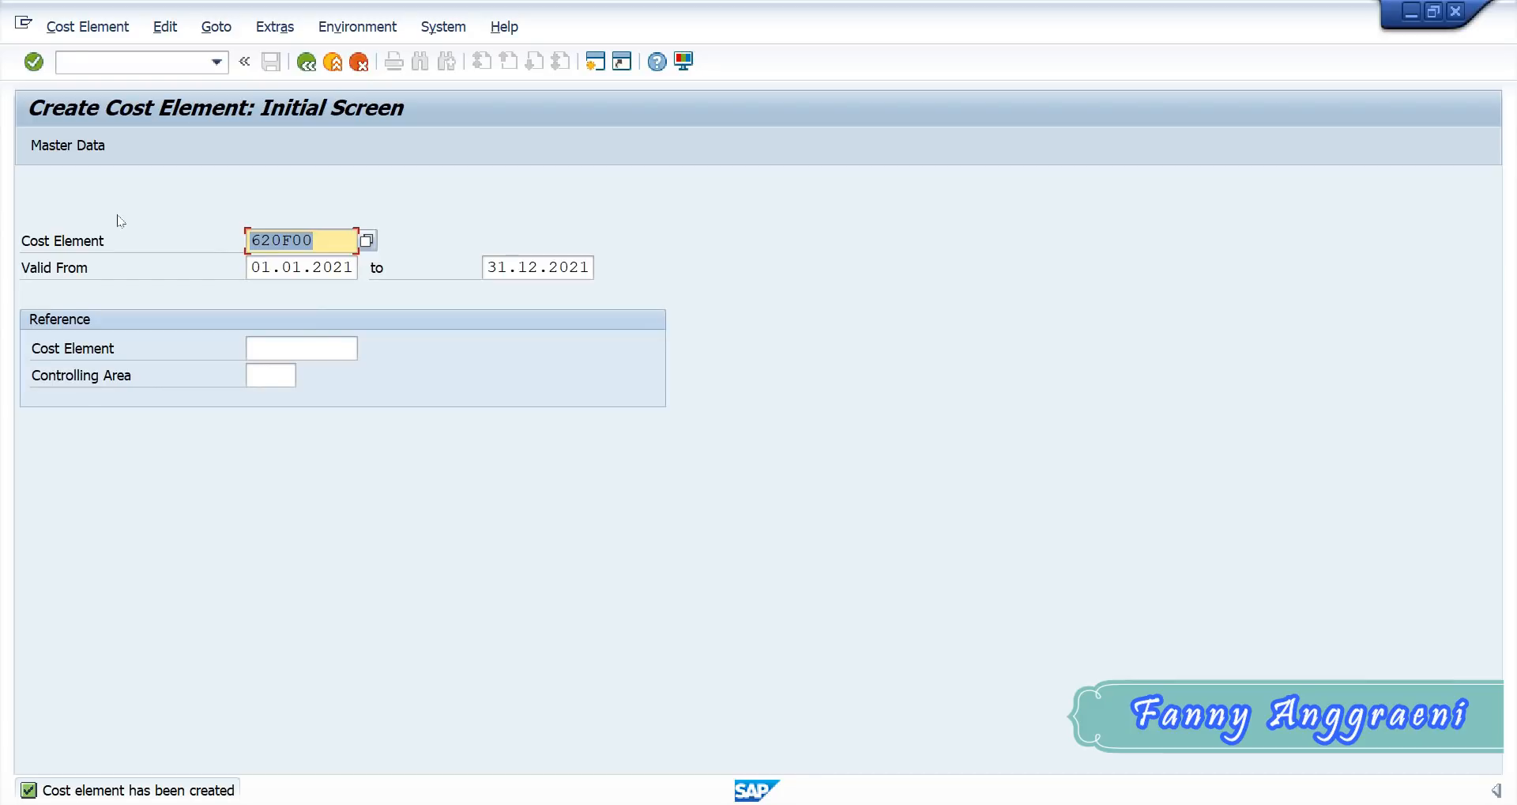
# - Leave the cost element transaction with /n to return to SAP Easy Access
pyautogui.click(154, 68)
pyautogui.write('/n')
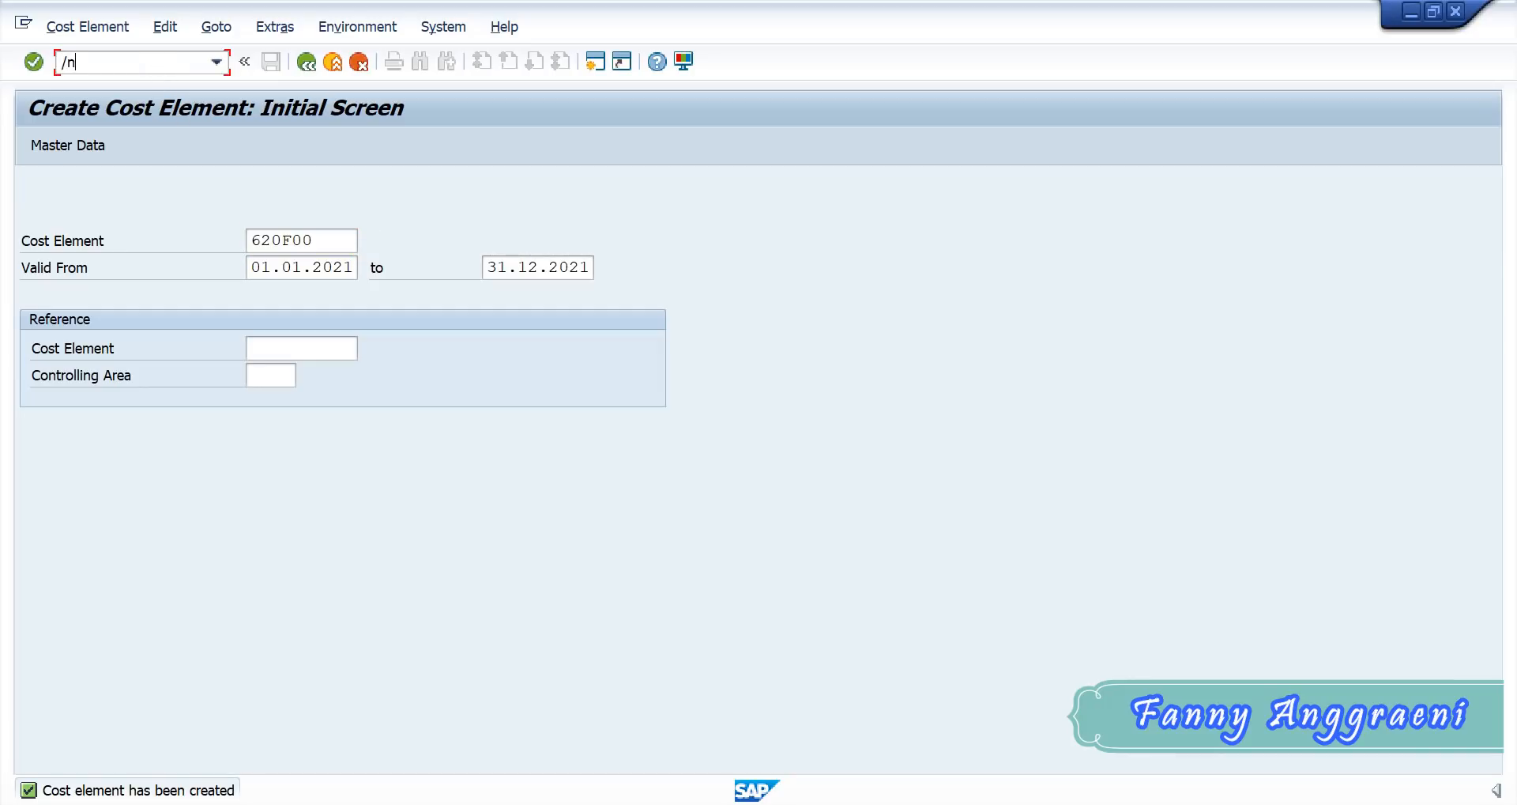
pyautogui.press('Return')
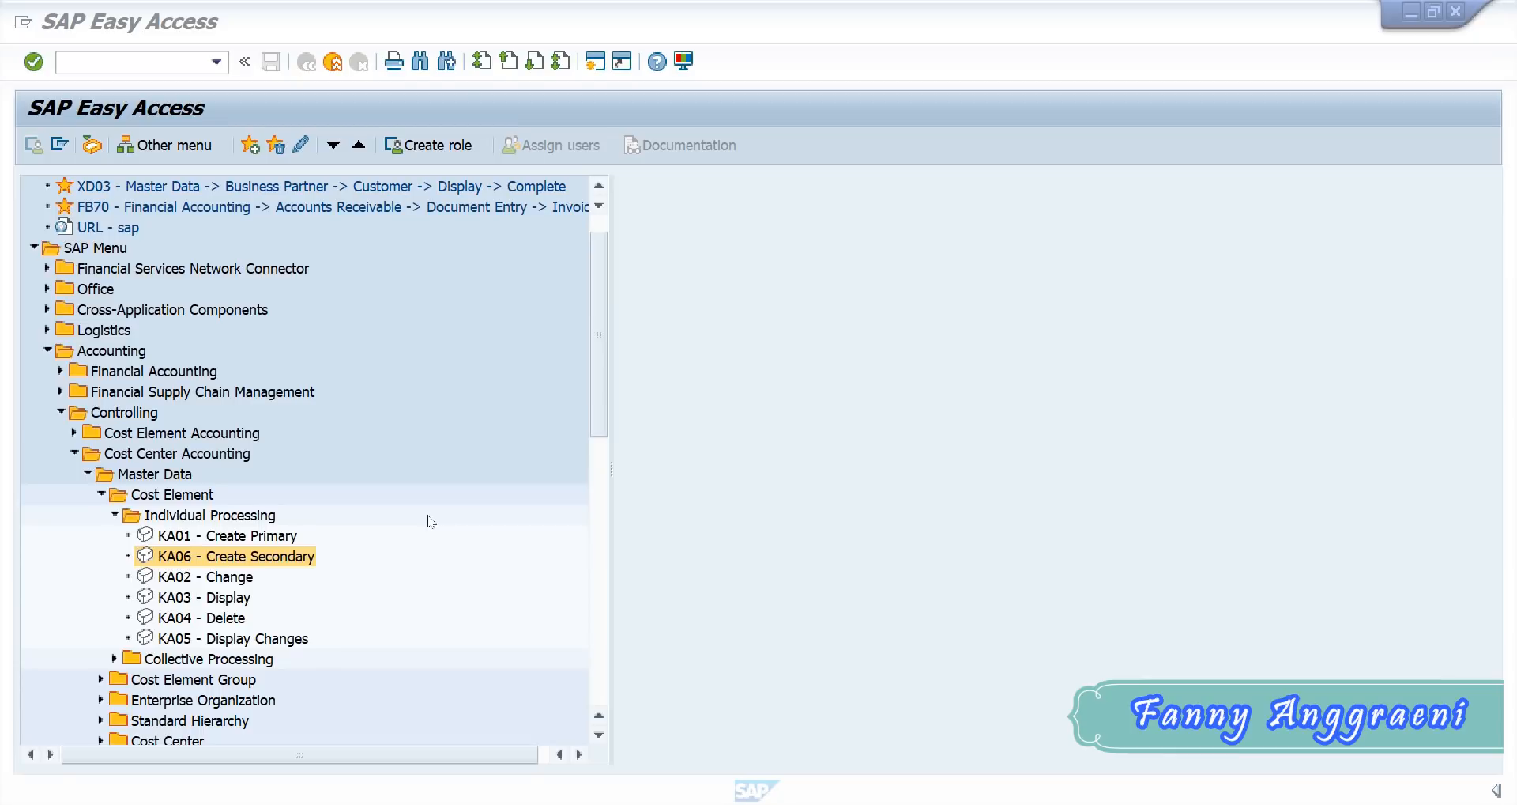
# - Open transaction KS01 - Create from the individual cost center processing under Cost Center Accounting's master data
pyautogui.click(47, 350)
pyautogui.click(47, 392)
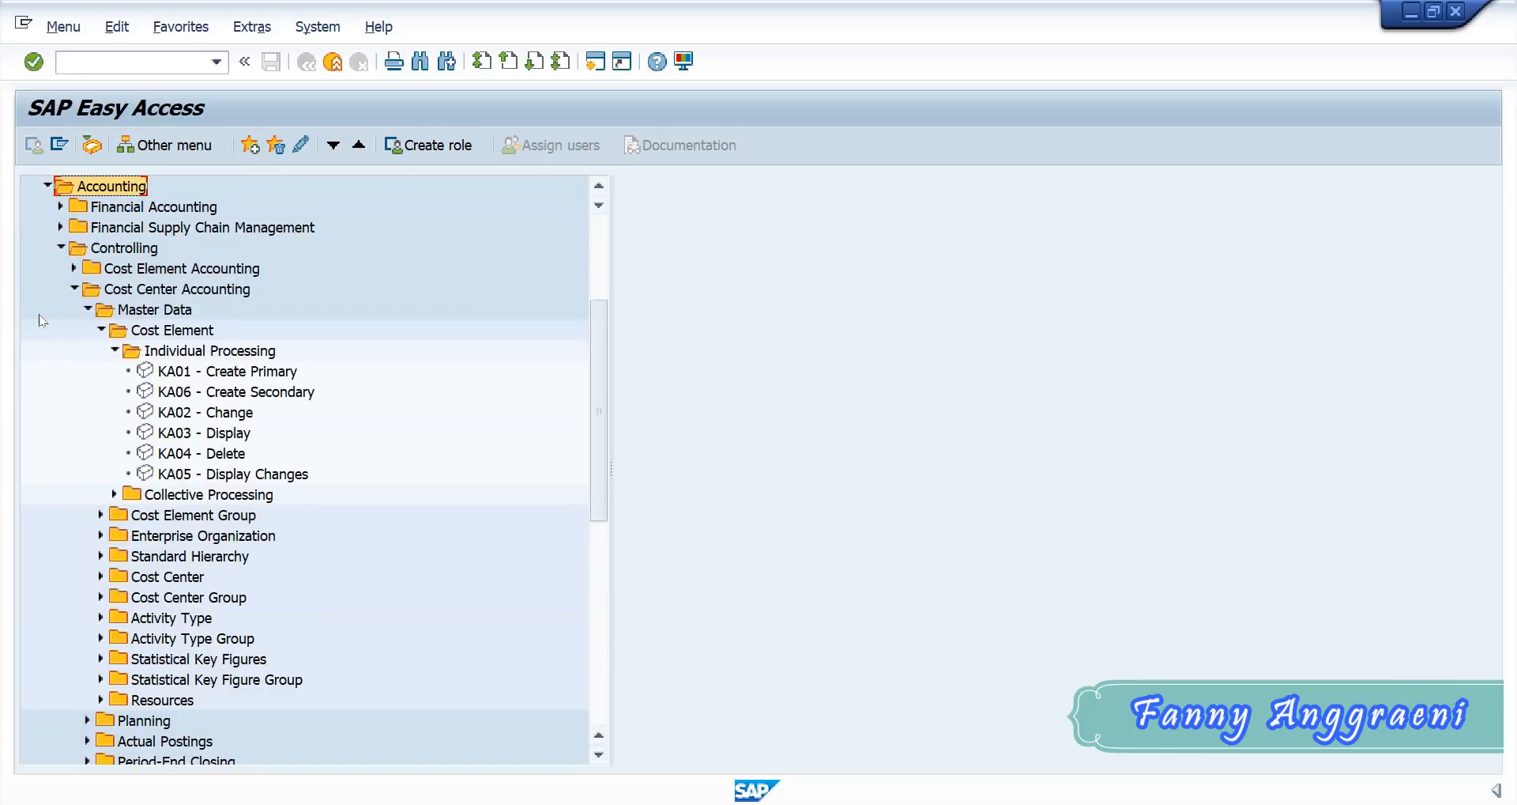
pyautogui.click(61, 247)
pyautogui.click(63, 452)
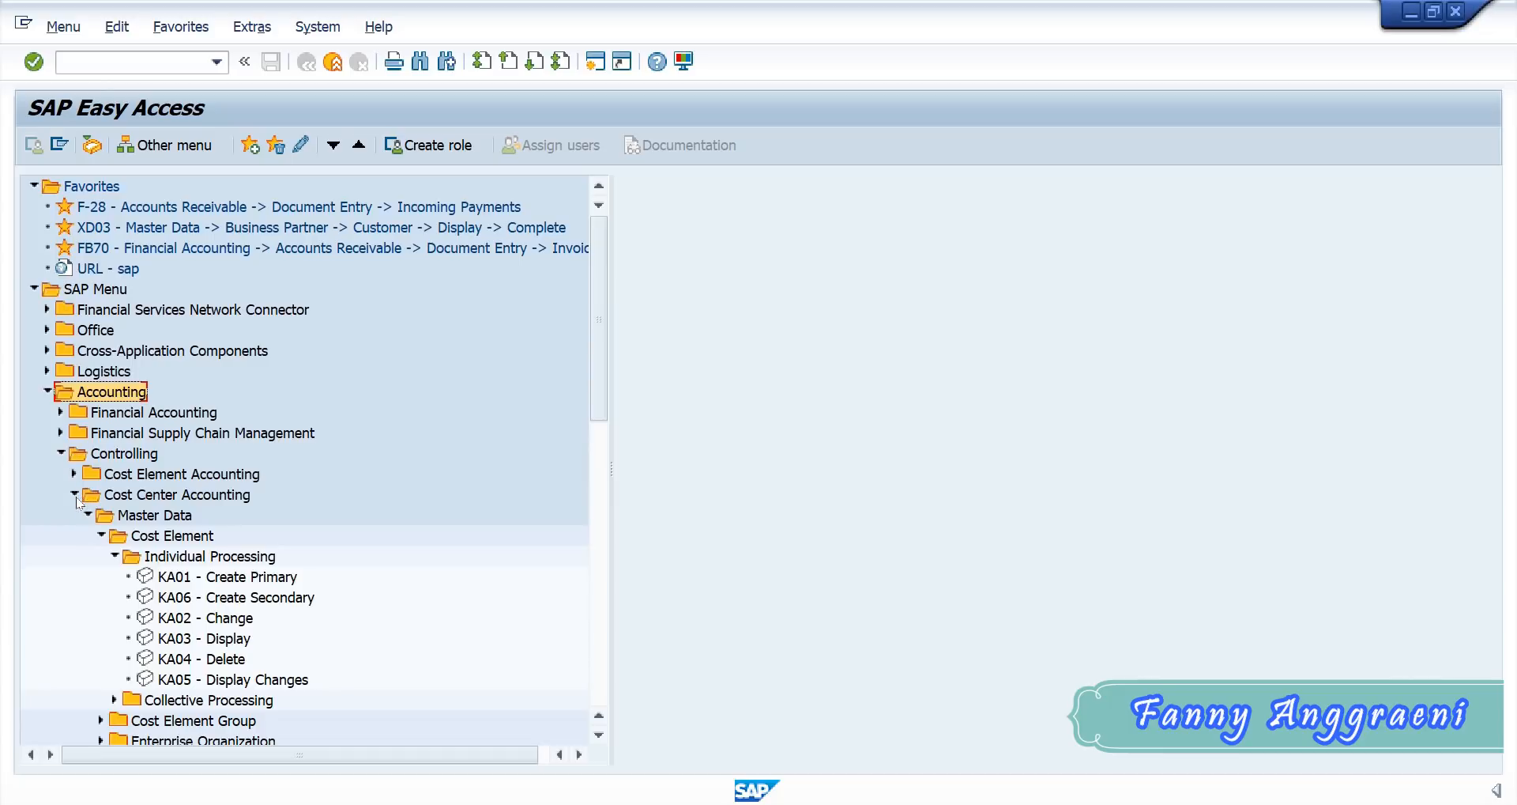
pyautogui.click(101, 535)
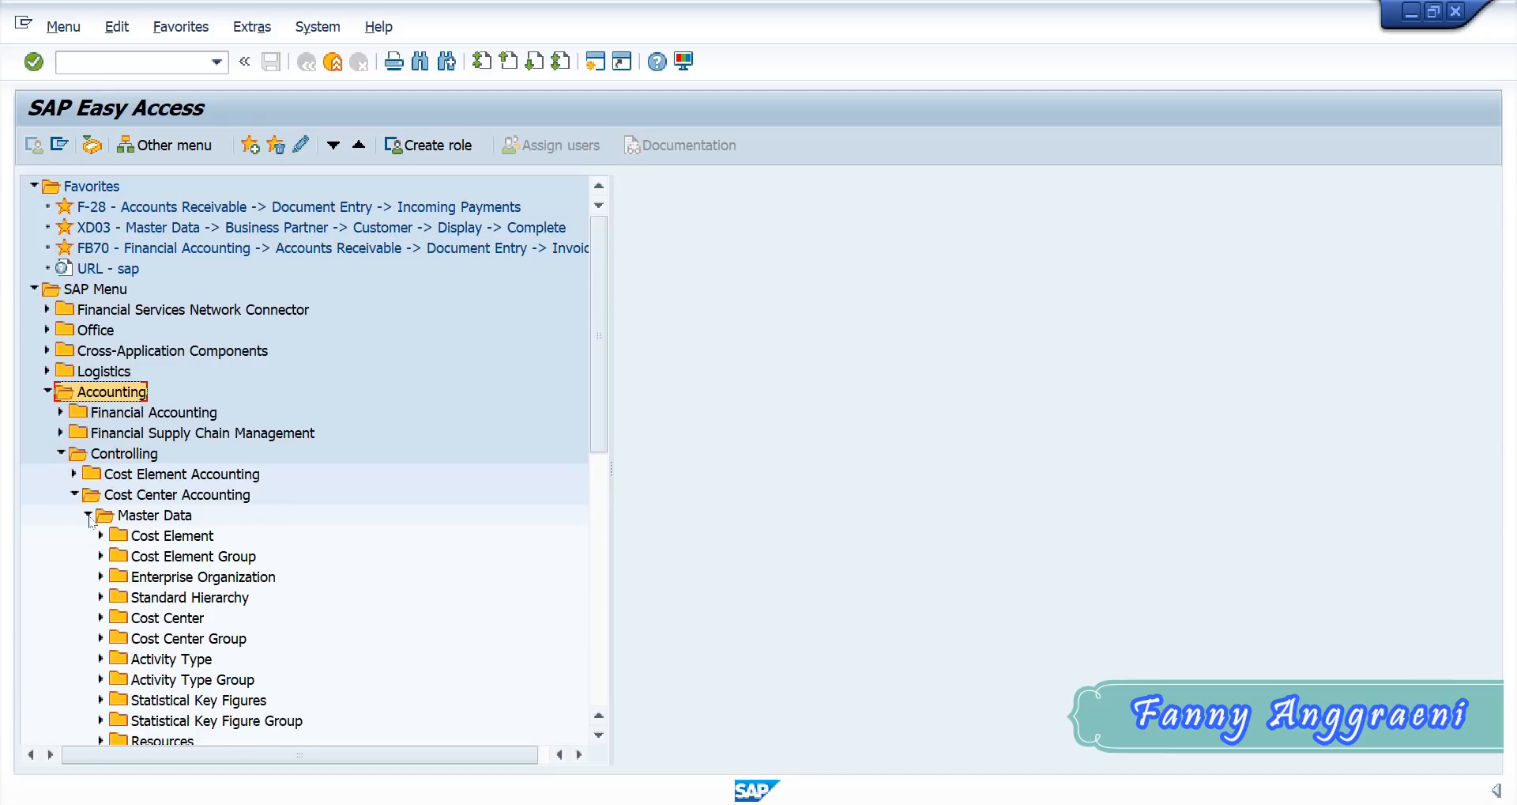
pyautogui.click(100, 618)
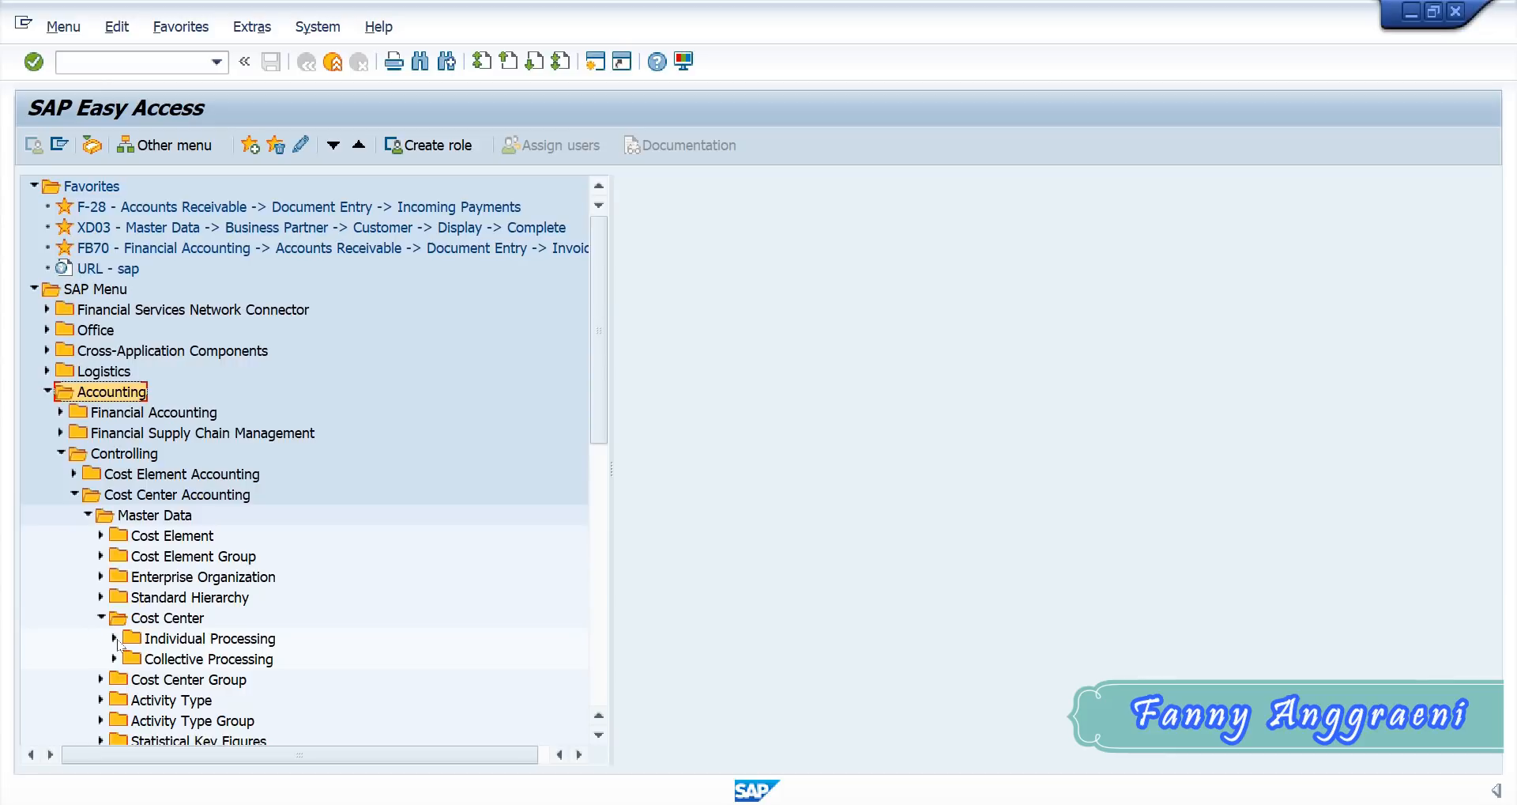
pyautogui.click(115, 638)
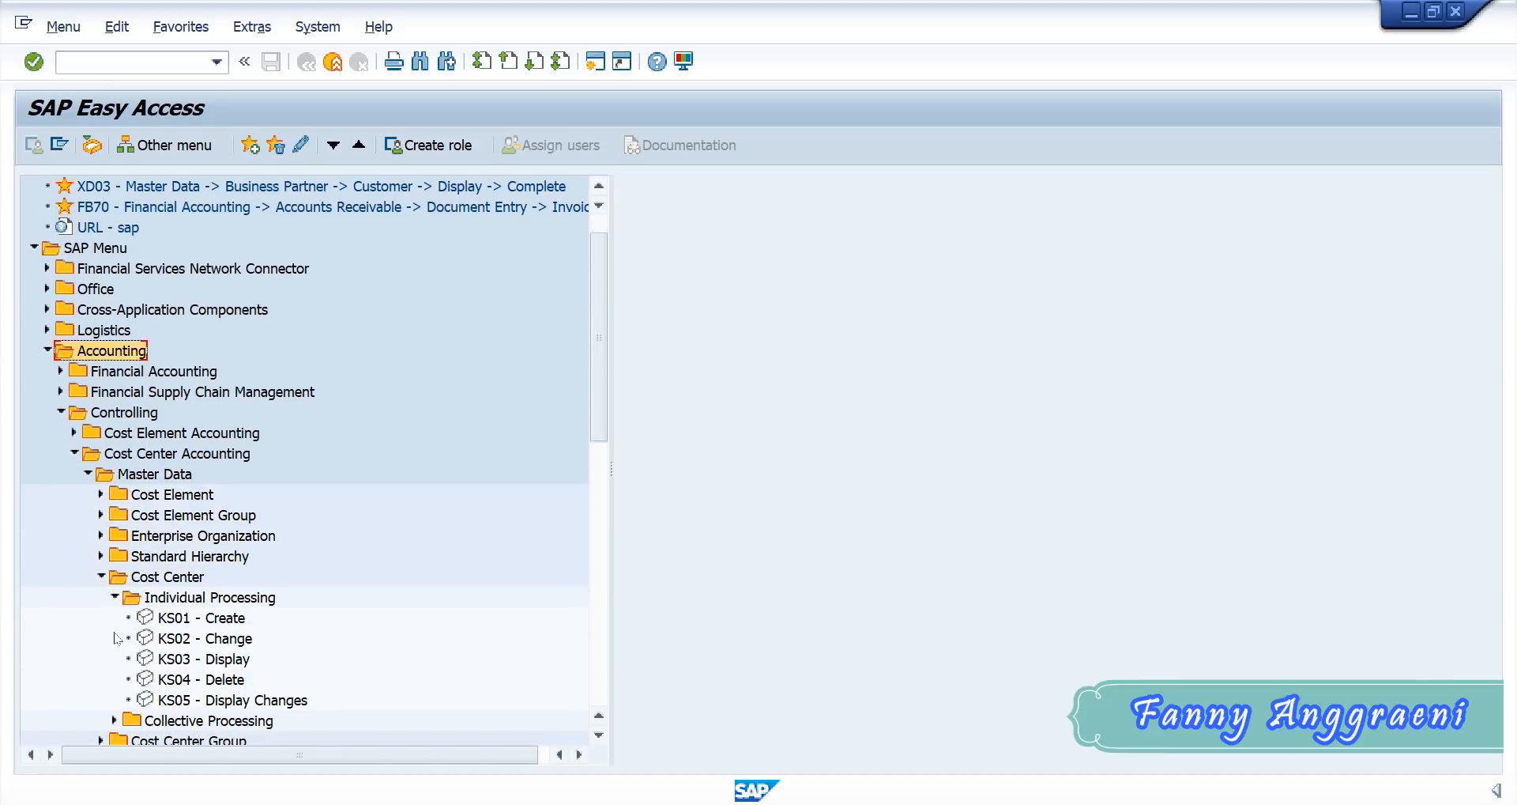
pyautogui.click(170, 620)
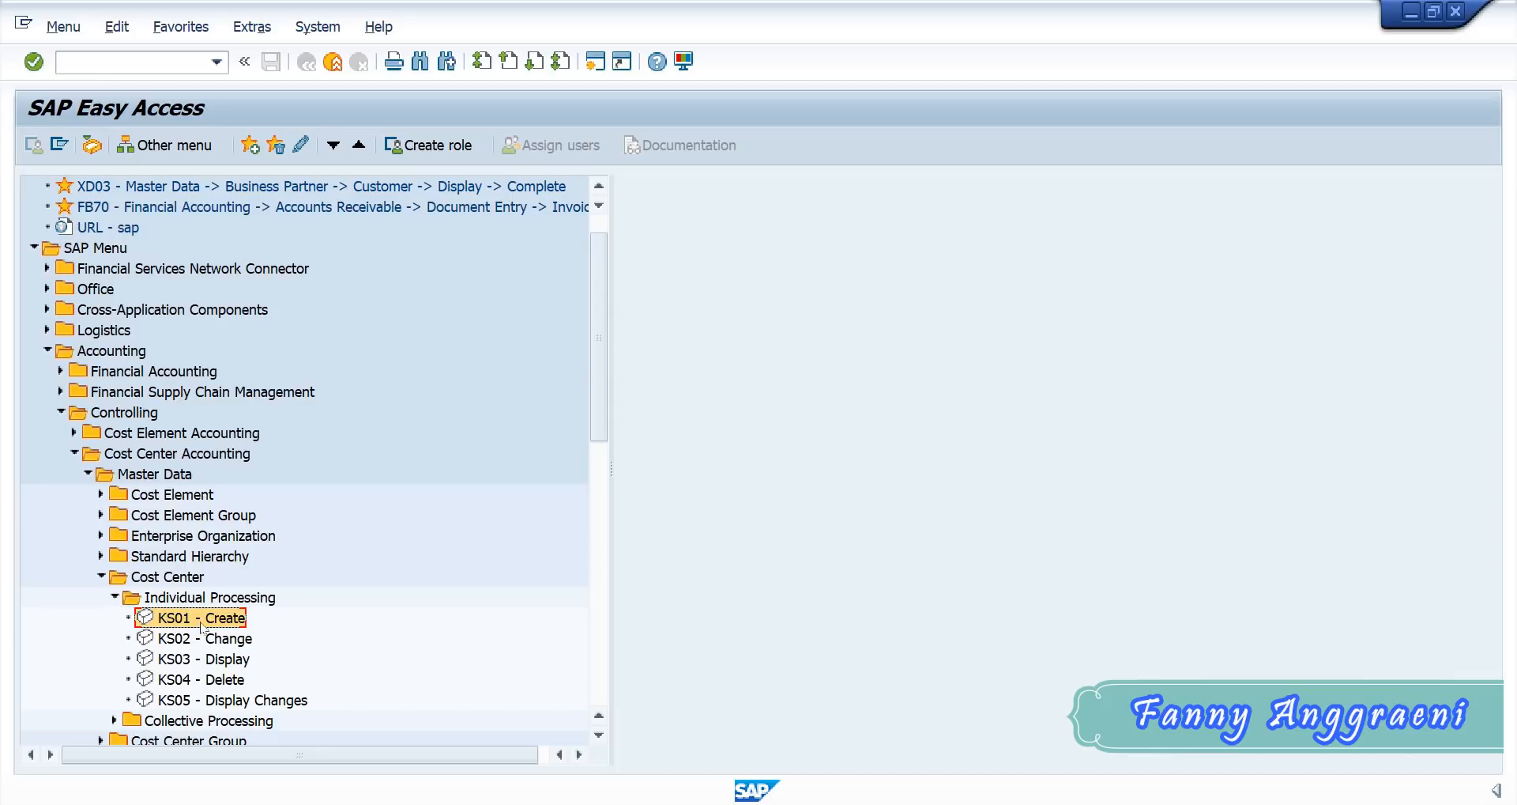
pyautogui.doubleClick(201, 624)
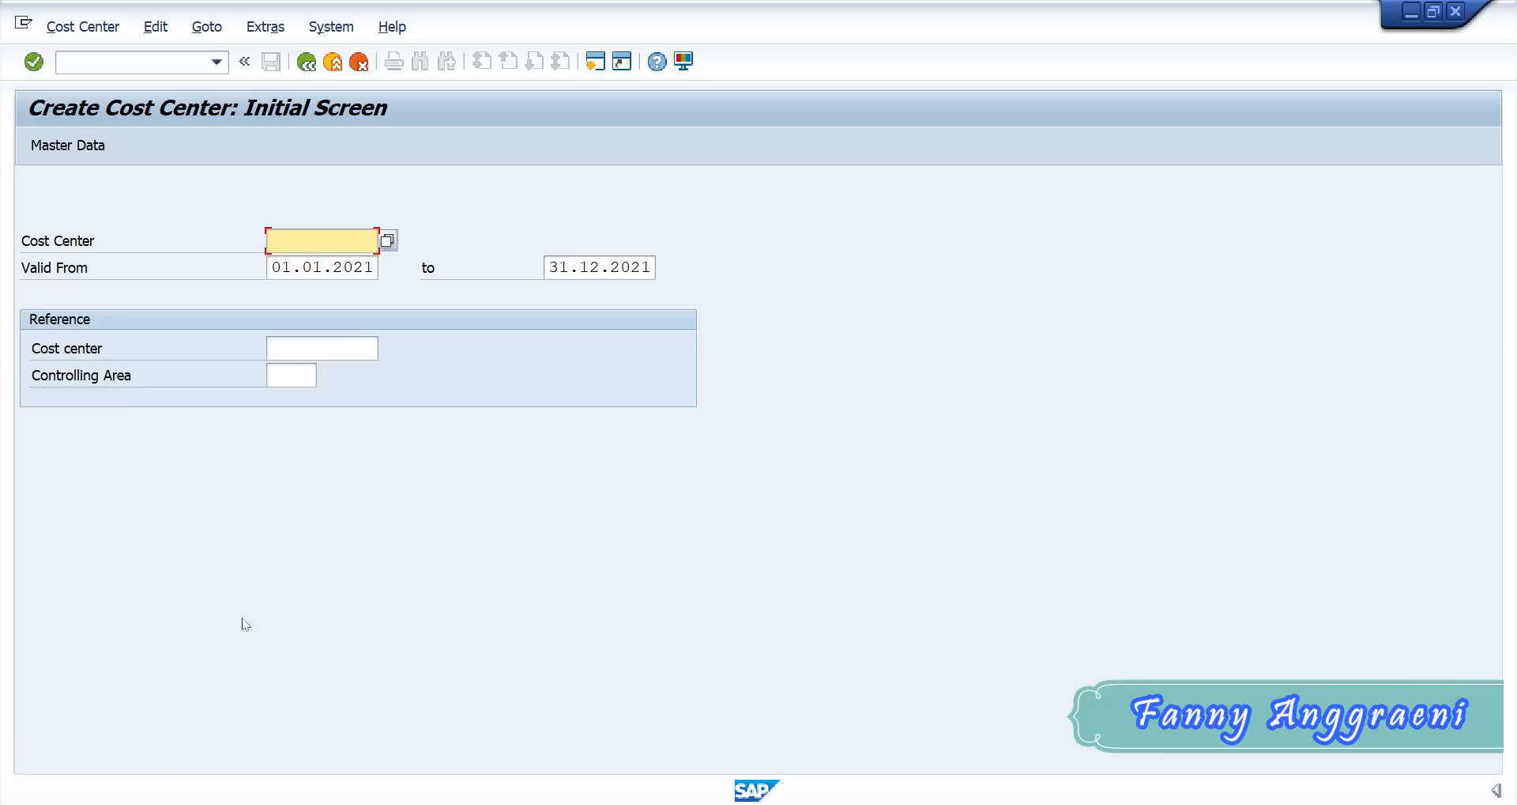
# - Switch to Excel and examine the Cost Center codes in the user ID workbook for batch F
pyautogui.click(843, 802)
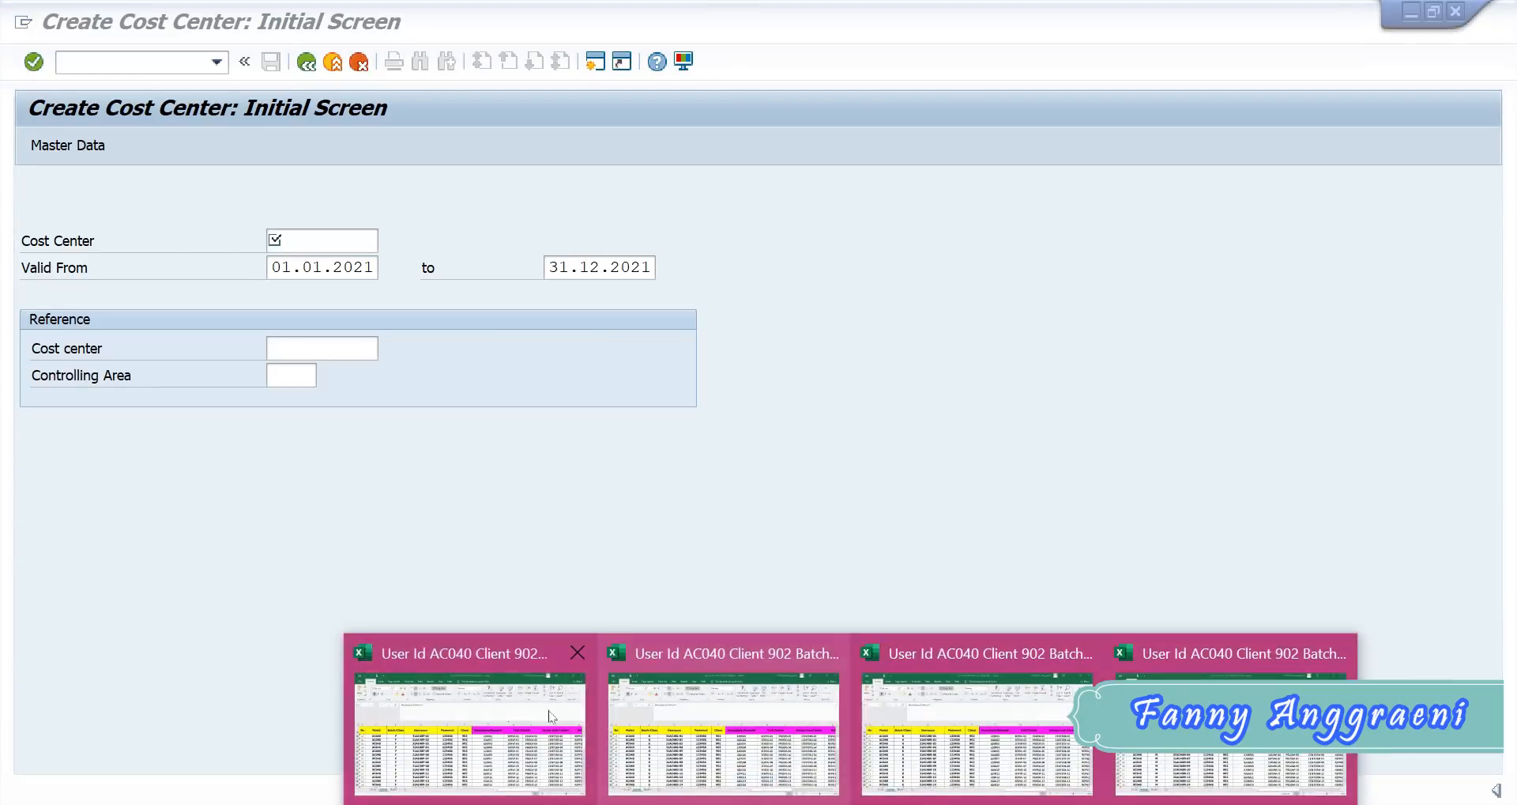
pyautogui.click(516, 696)
pyautogui.click(949, 340)
pyautogui.click(1076, 338)
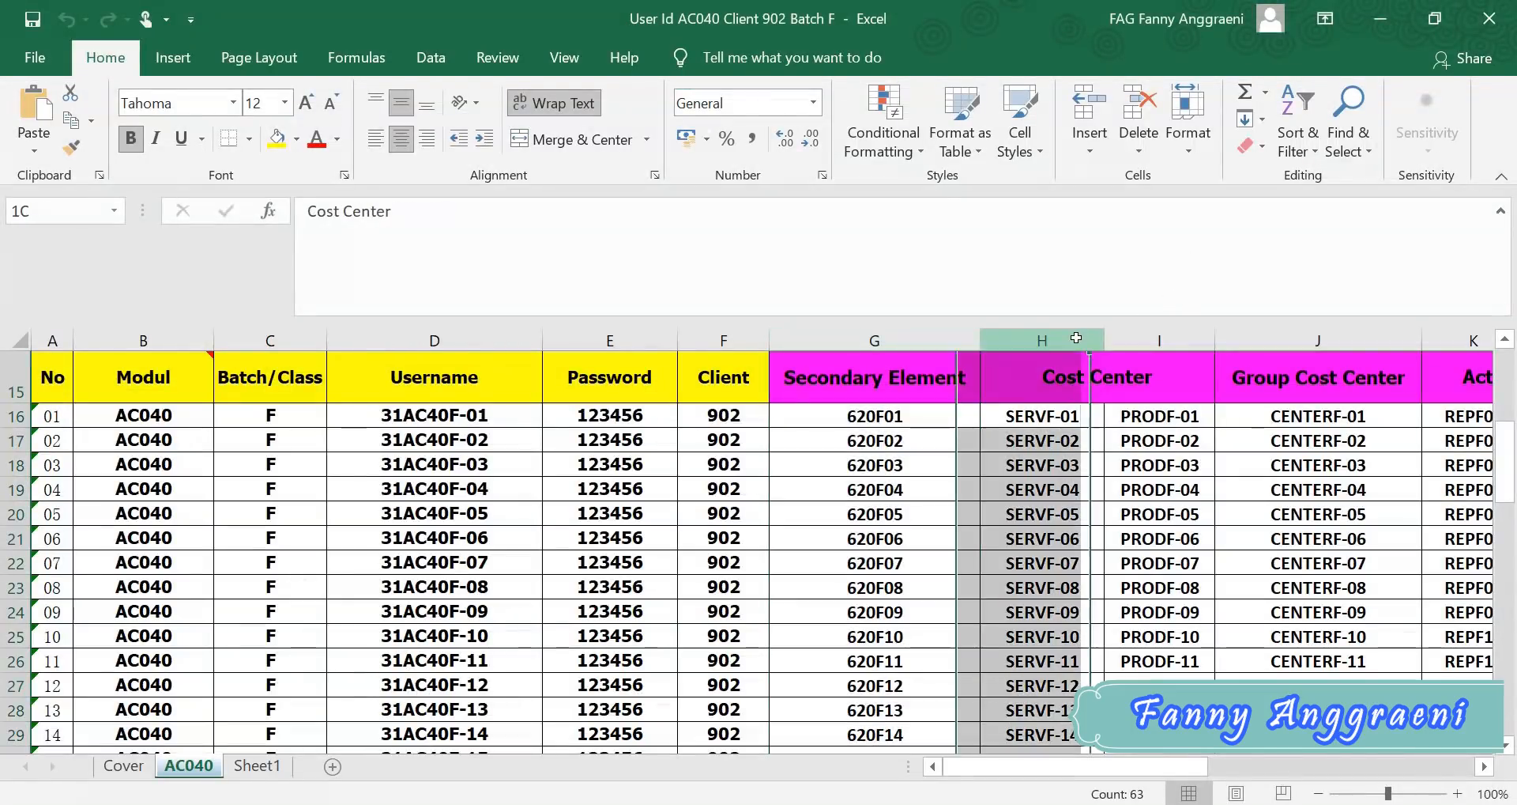
pyautogui.click(1049, 414)
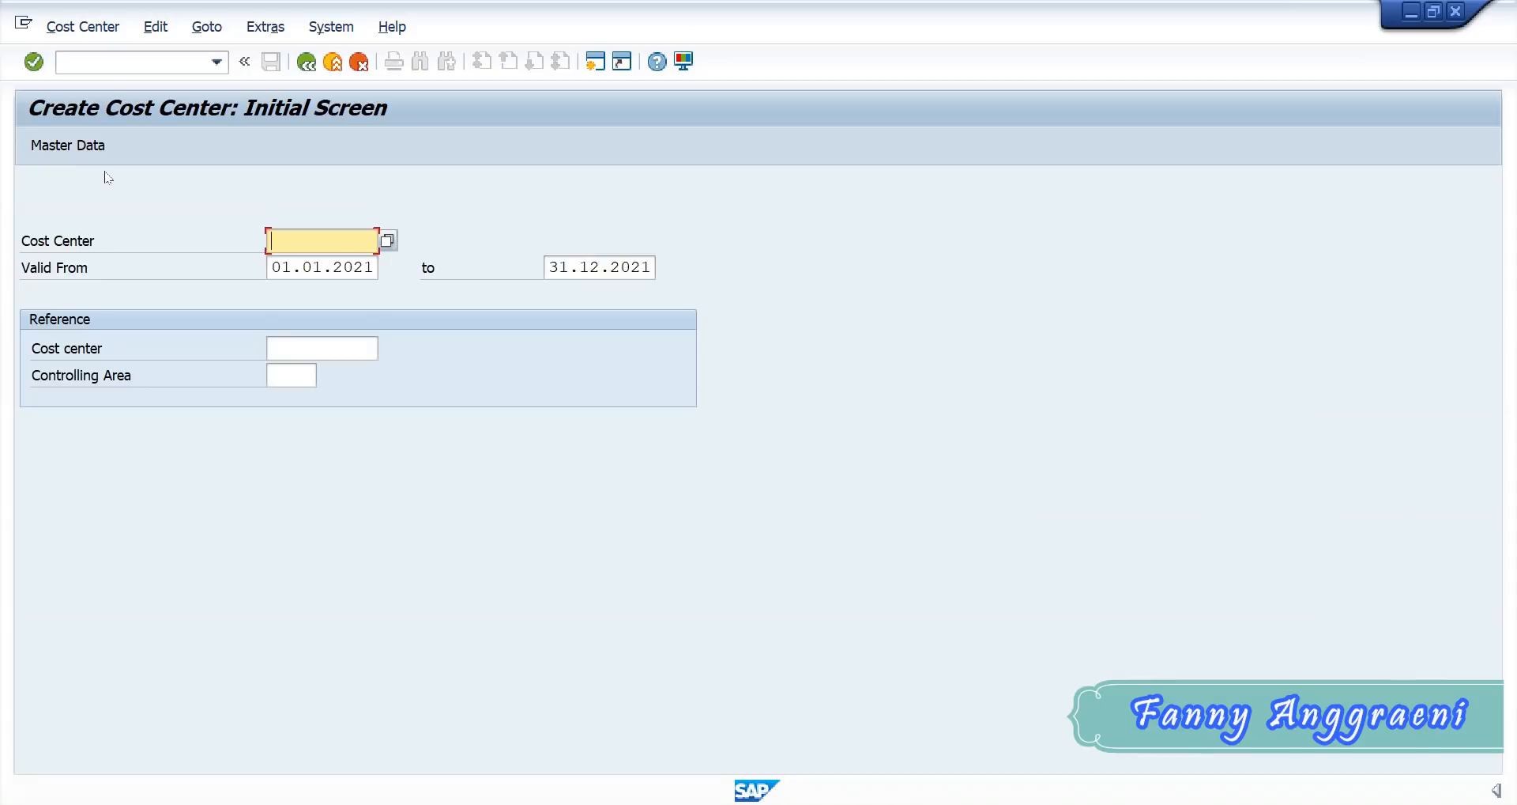
# - Back in SAP, enter SERVF-00 as the new cost center, valid from 01.01.2021 to 31.12.2021, and proceed to its master data
pyautogui.write('SE')
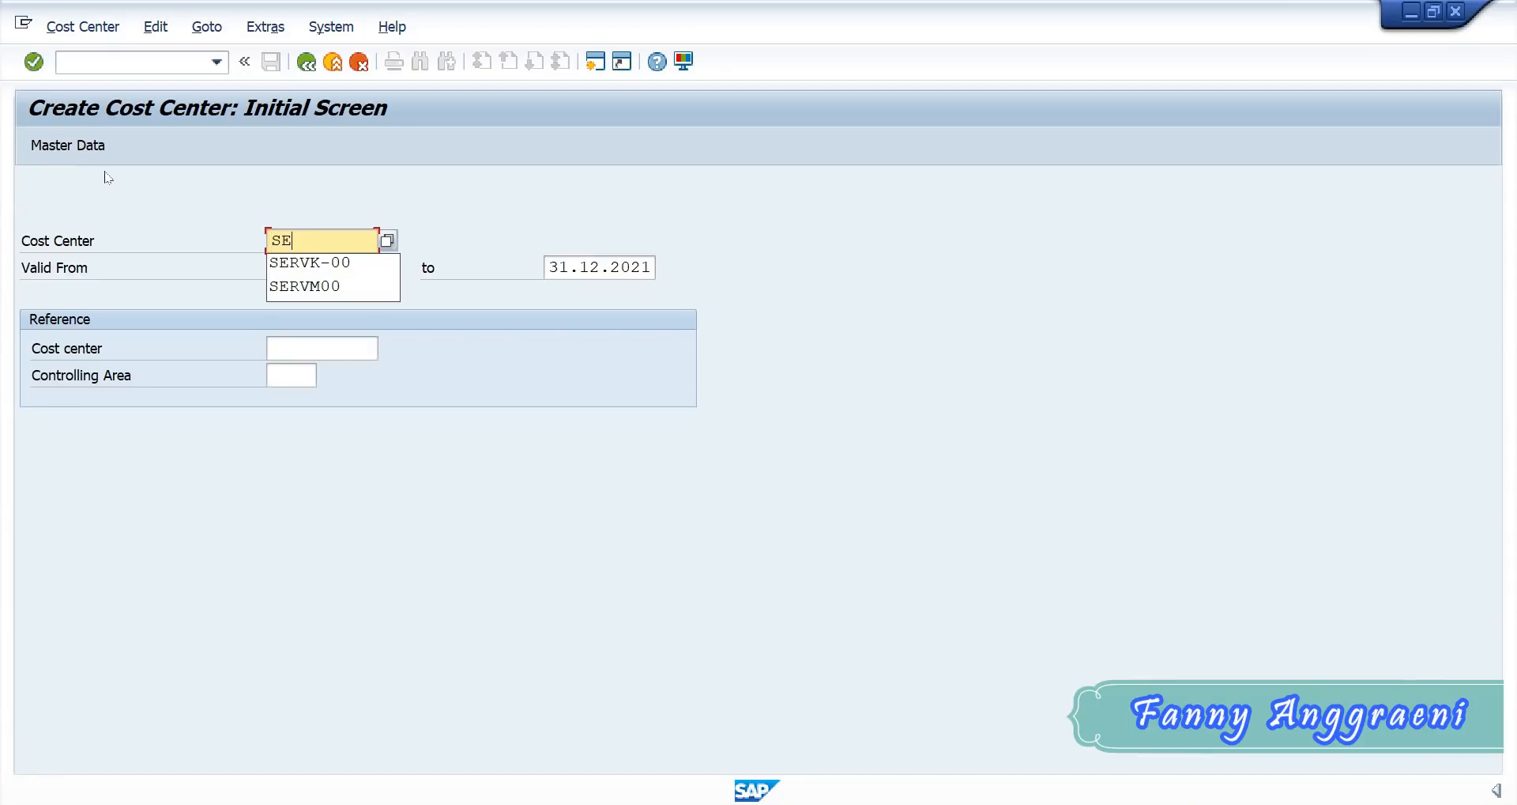
pyautogui.write('RVF')
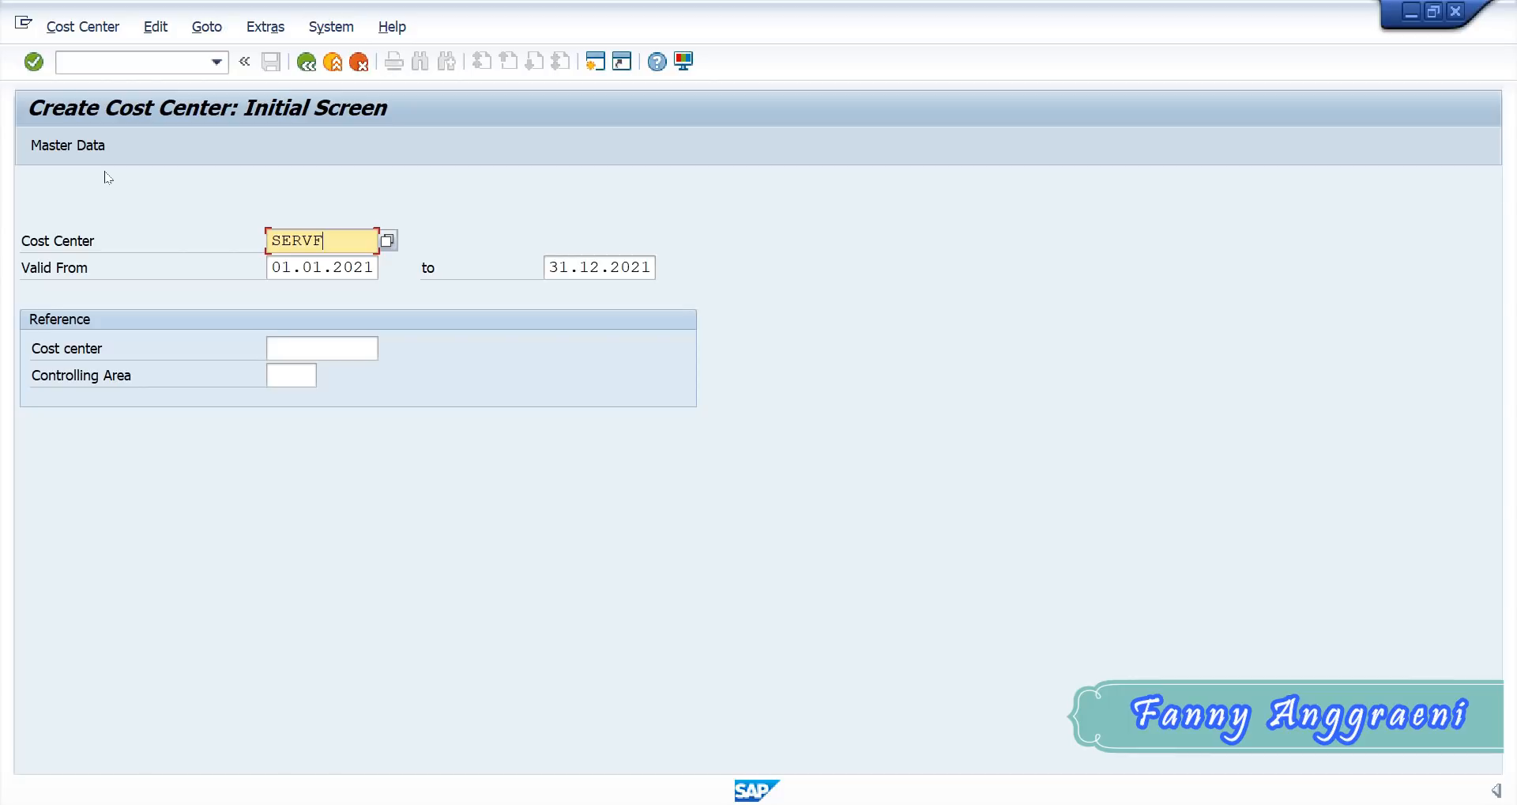
pyautogui.write('-00')
pyautogui.moveTo(269, 262); pyautogui.dragTo(441, 272)
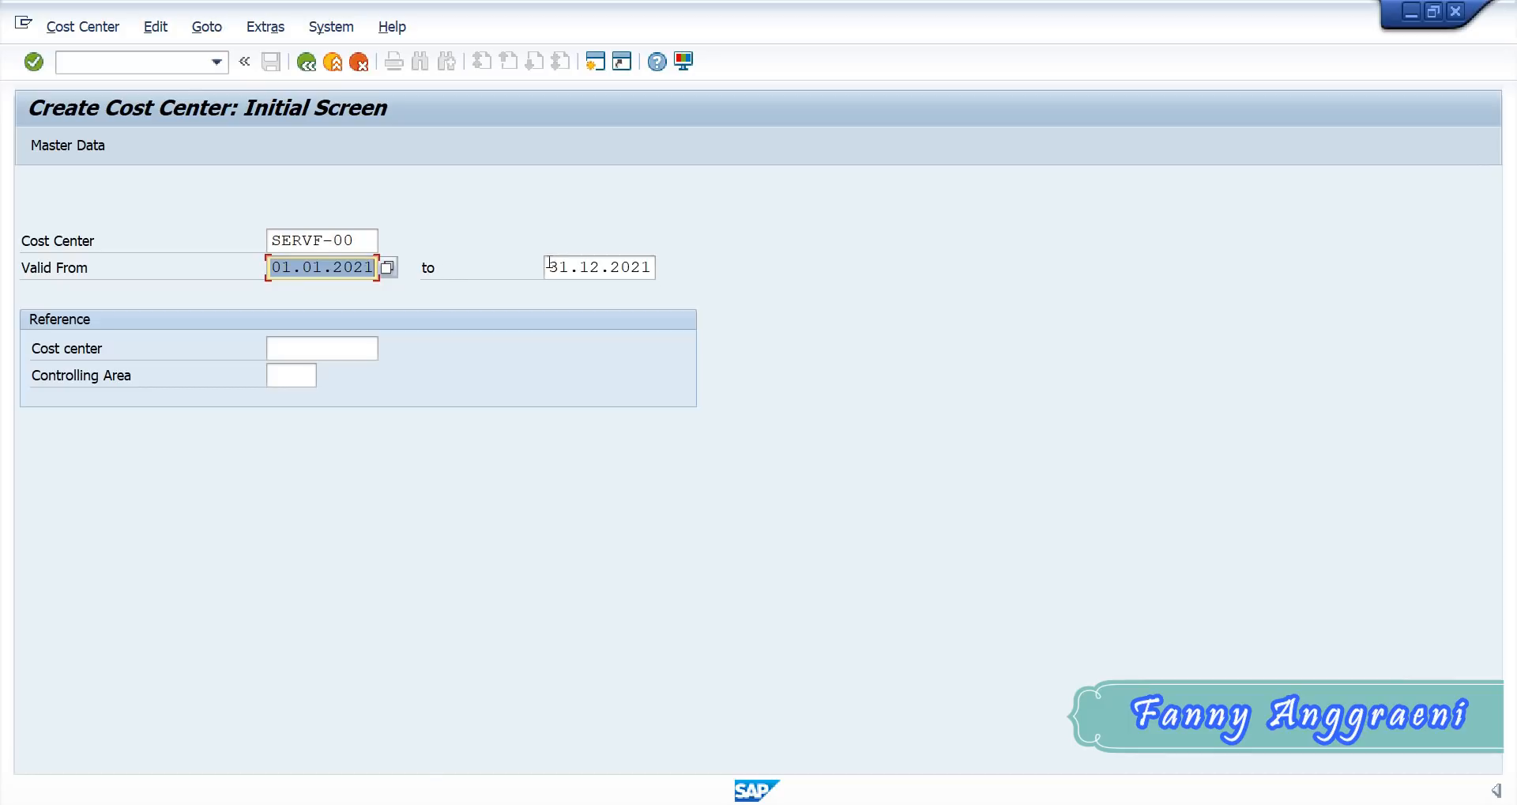
pyautogui.moveTo(546, 262); pyautogui.dragTo(766, 273)
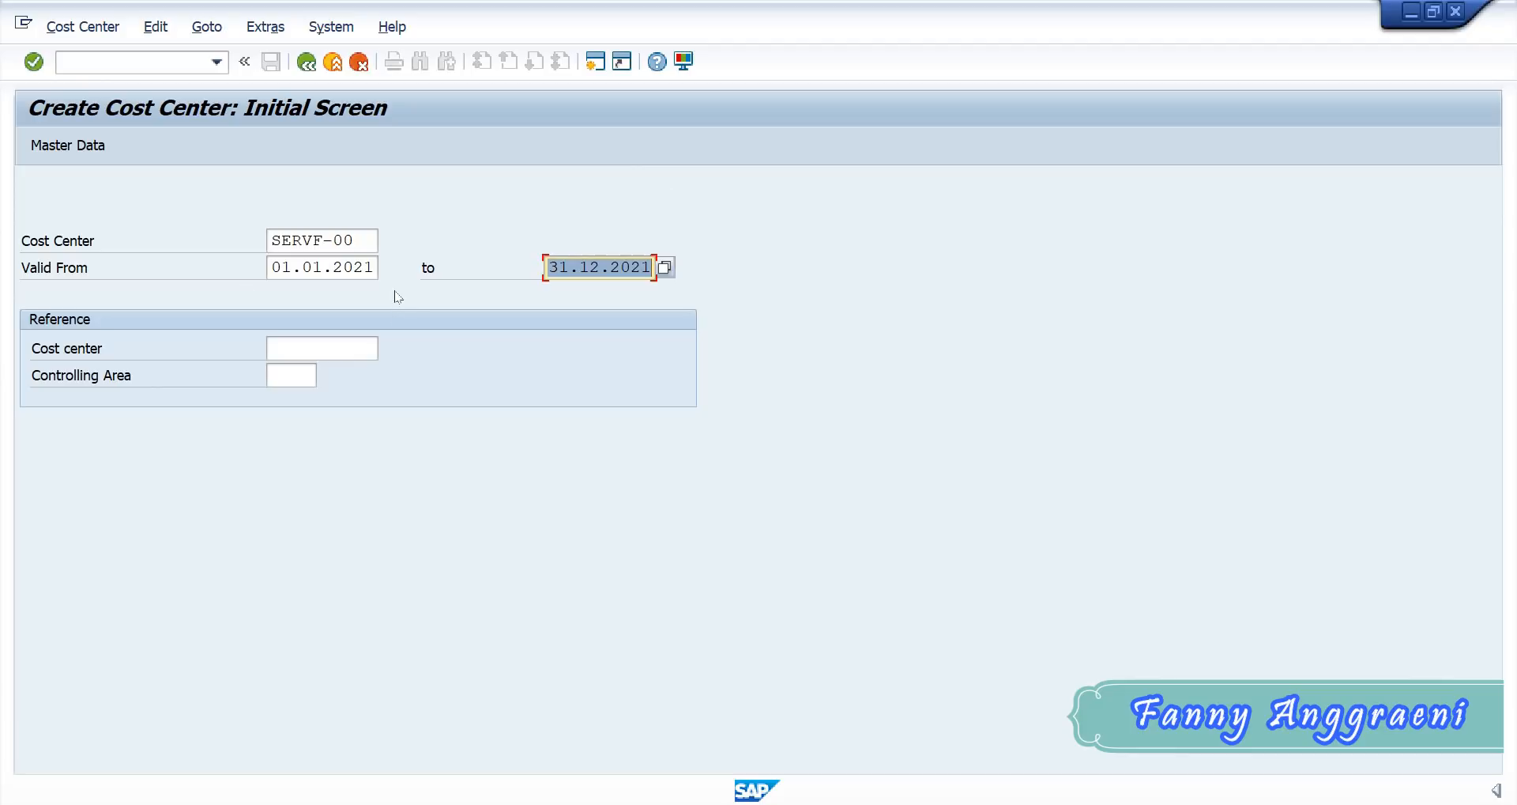
pyautogui.click(89, 152)
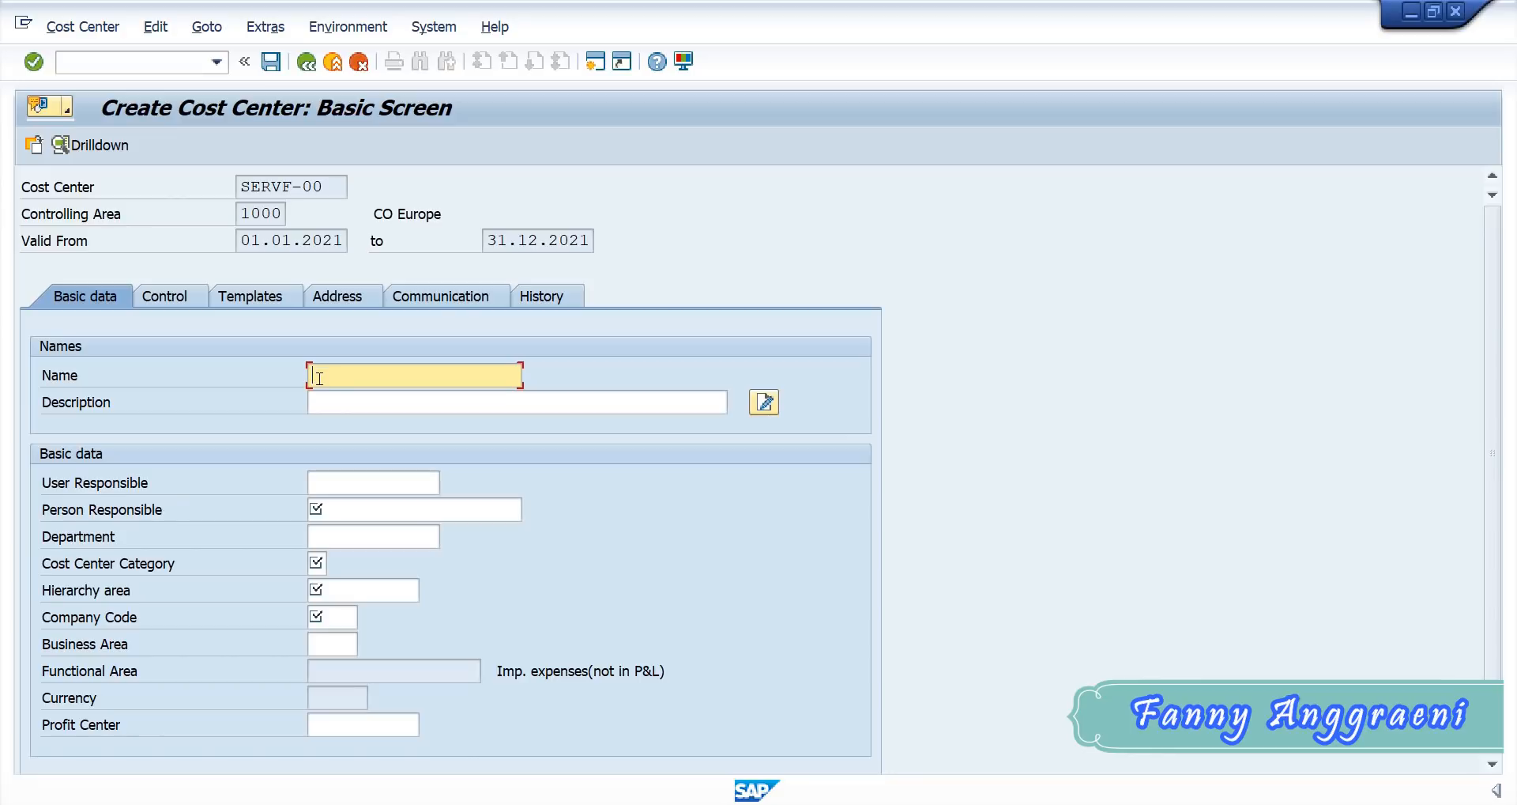
# - Enter Group F00 Services as both the name and the description of cost center SERVF-00
pyautogui.write('Gr')
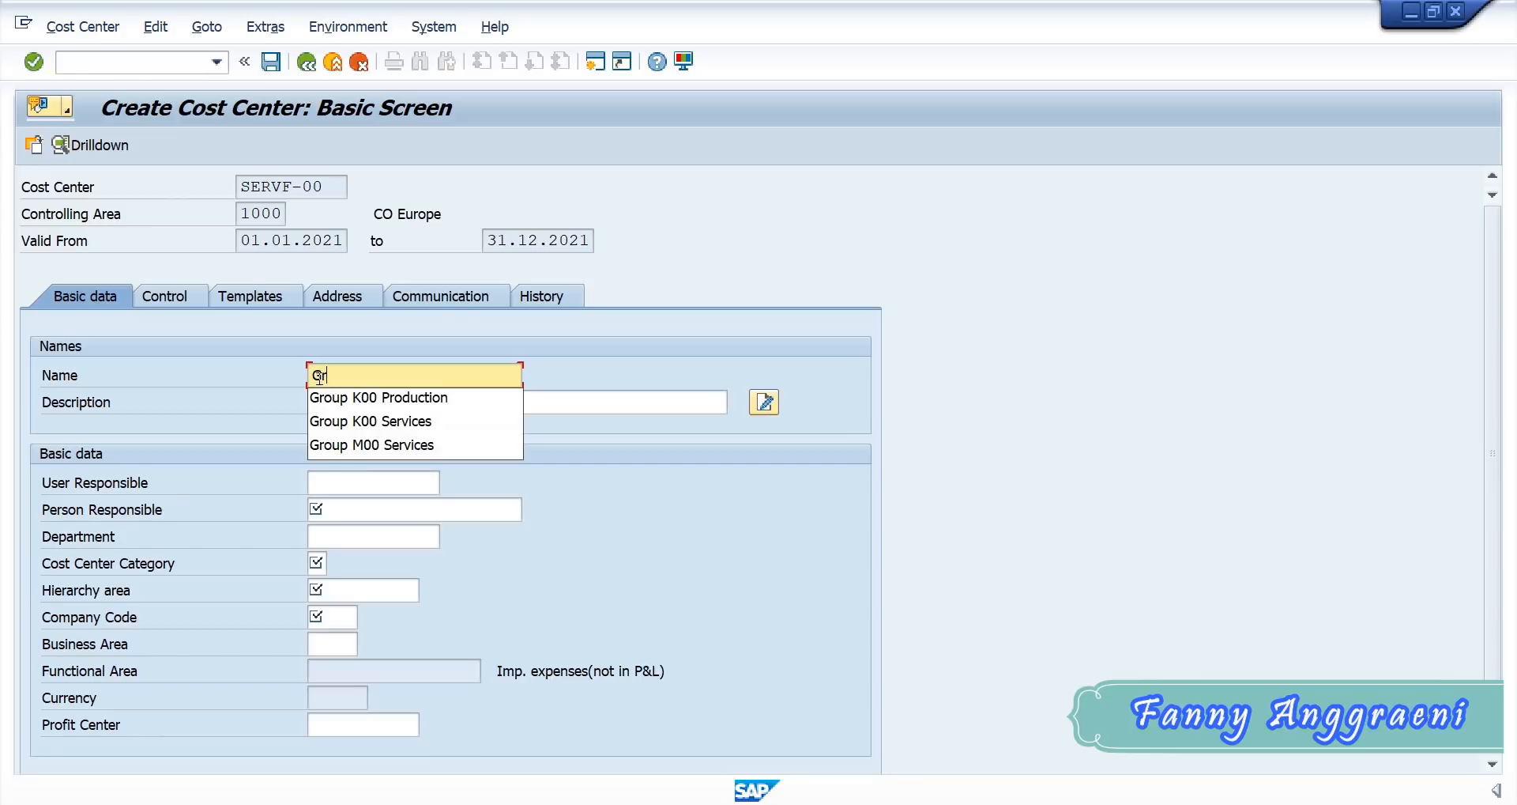
pyautogui.write('oup F')
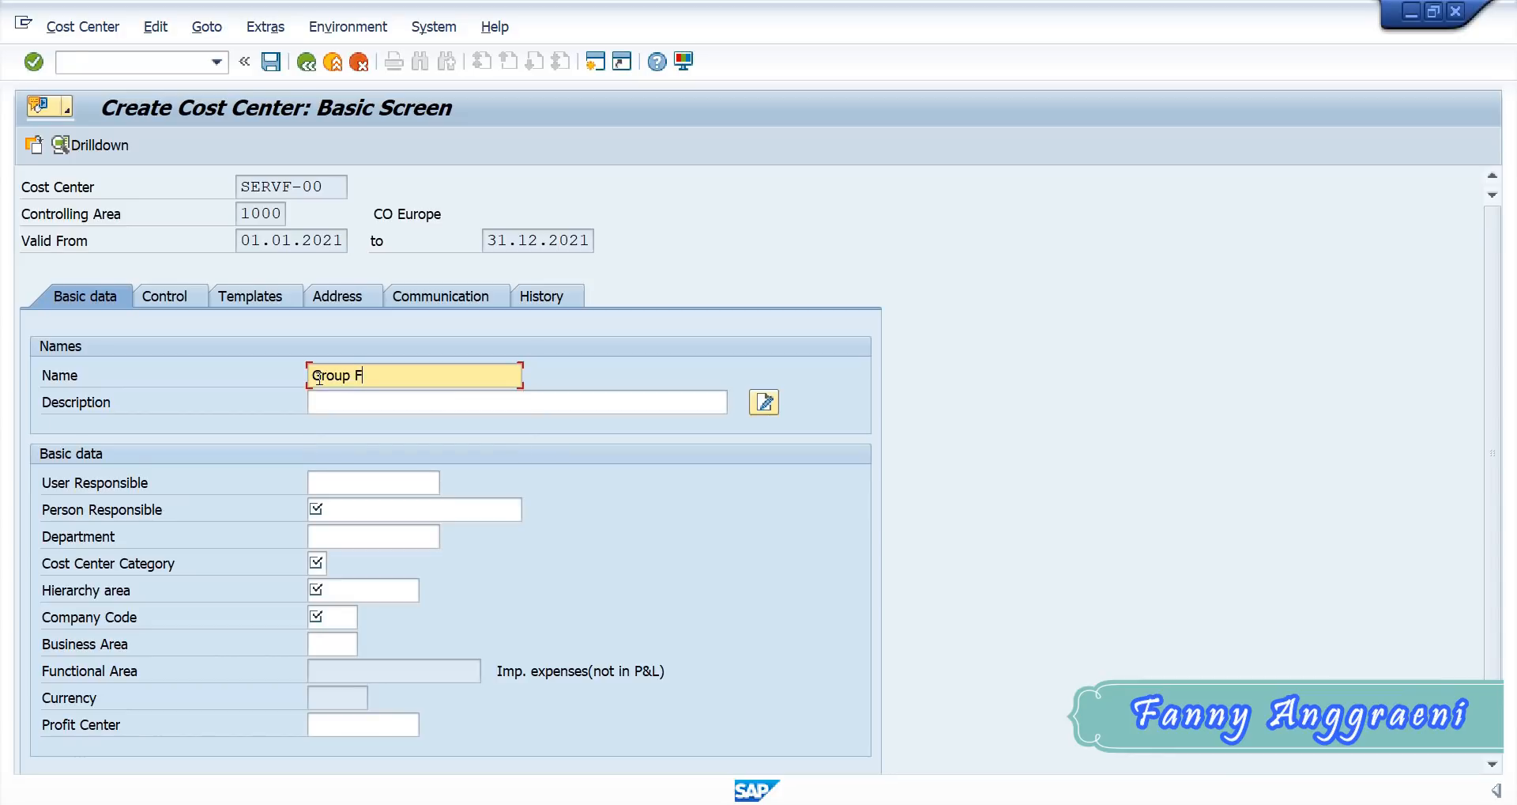
pyautogui.write('00')
pyautogui.write('Services')
pyautogui.moveTo(354, 375); pyautogui.dragTo(379, 375)
pyautogui.click(391, 395)
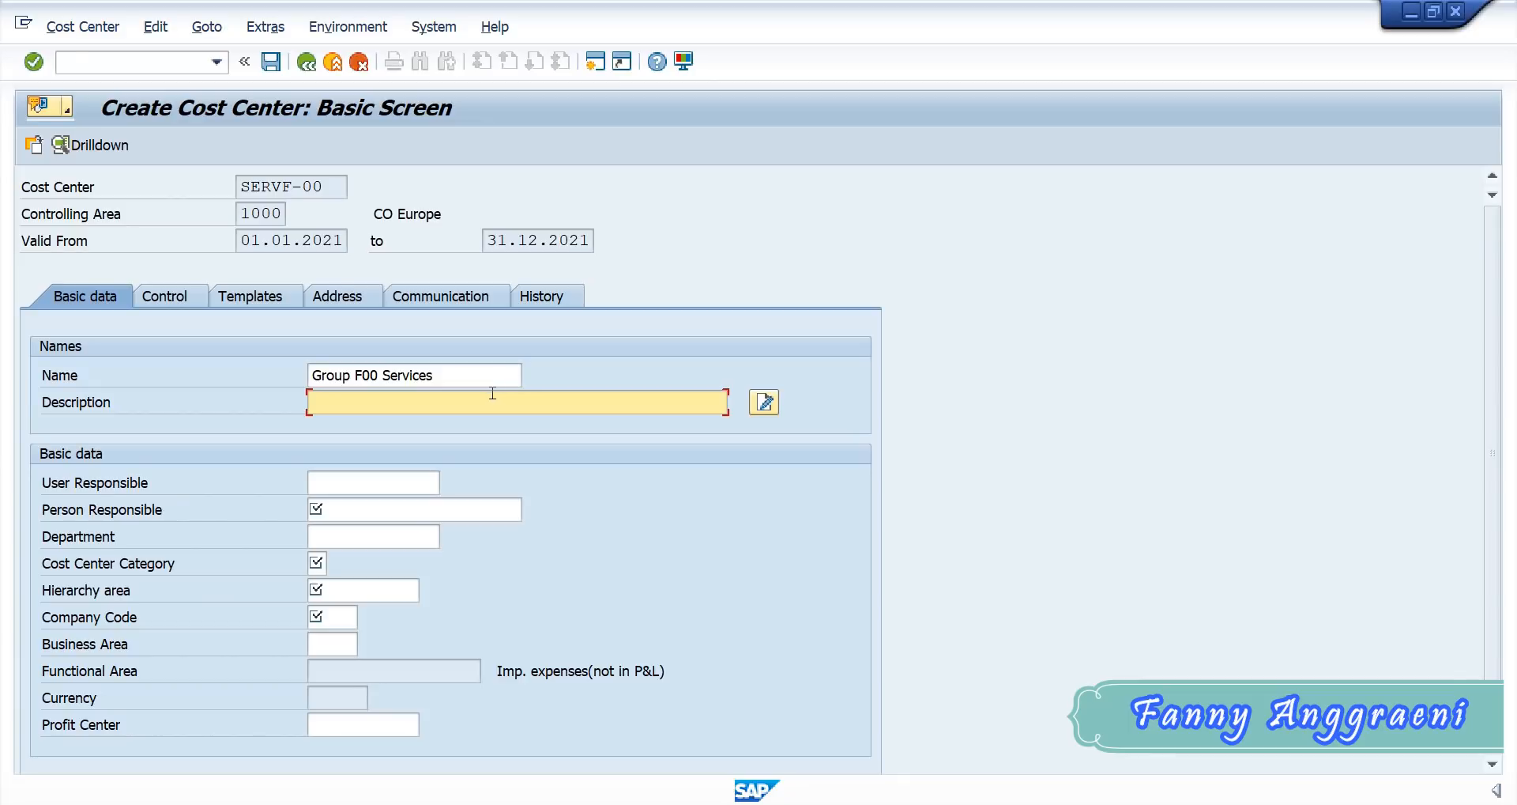
pyautogui.write('Group F00 Services')
# - Enter the full name of the person responsible for the cost center
pyautogui.click(353, 510)
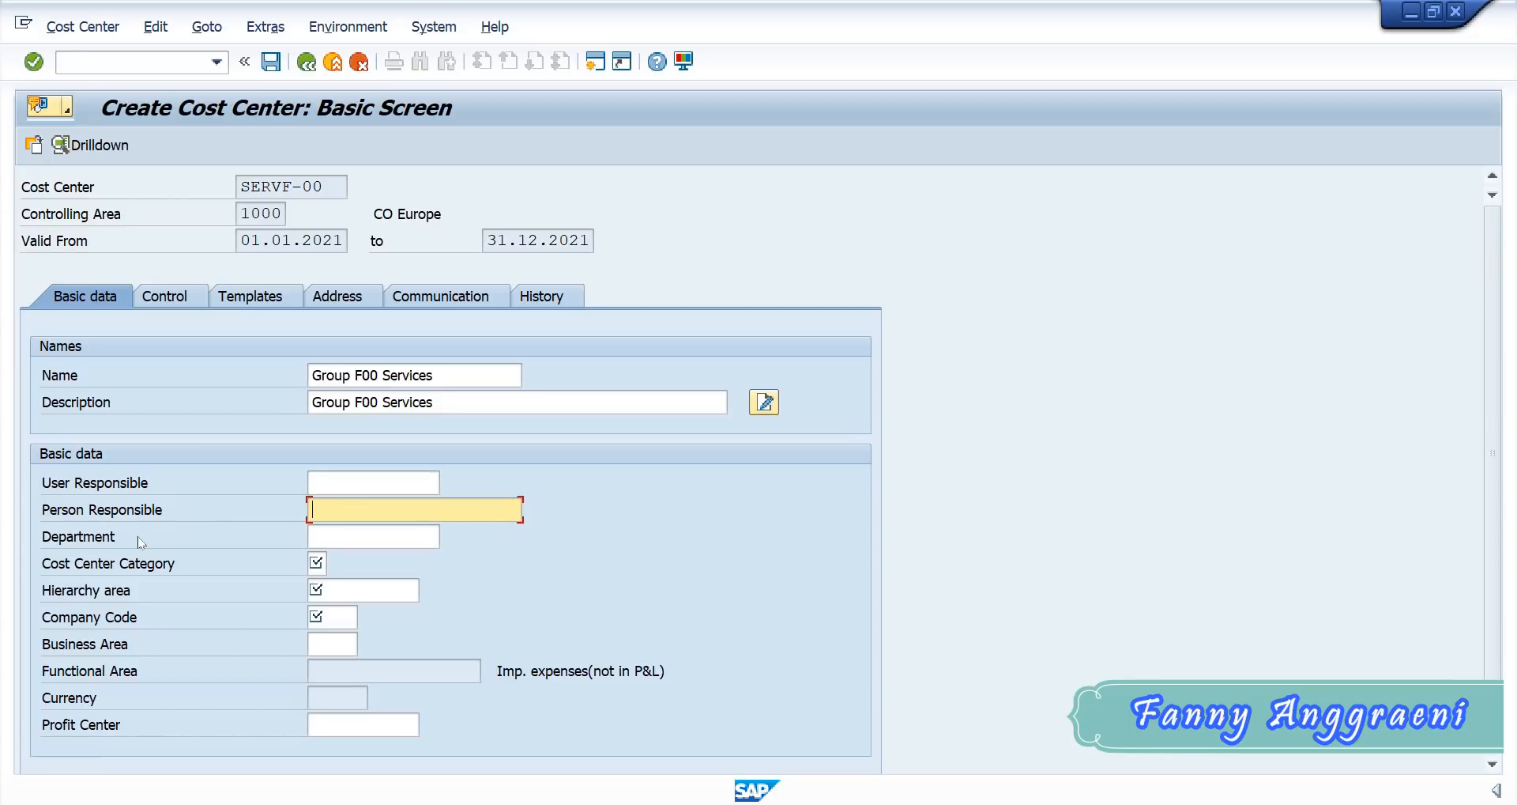
# - Set the cost center category to H, Service cost center
pyautogui.click(317, 563)
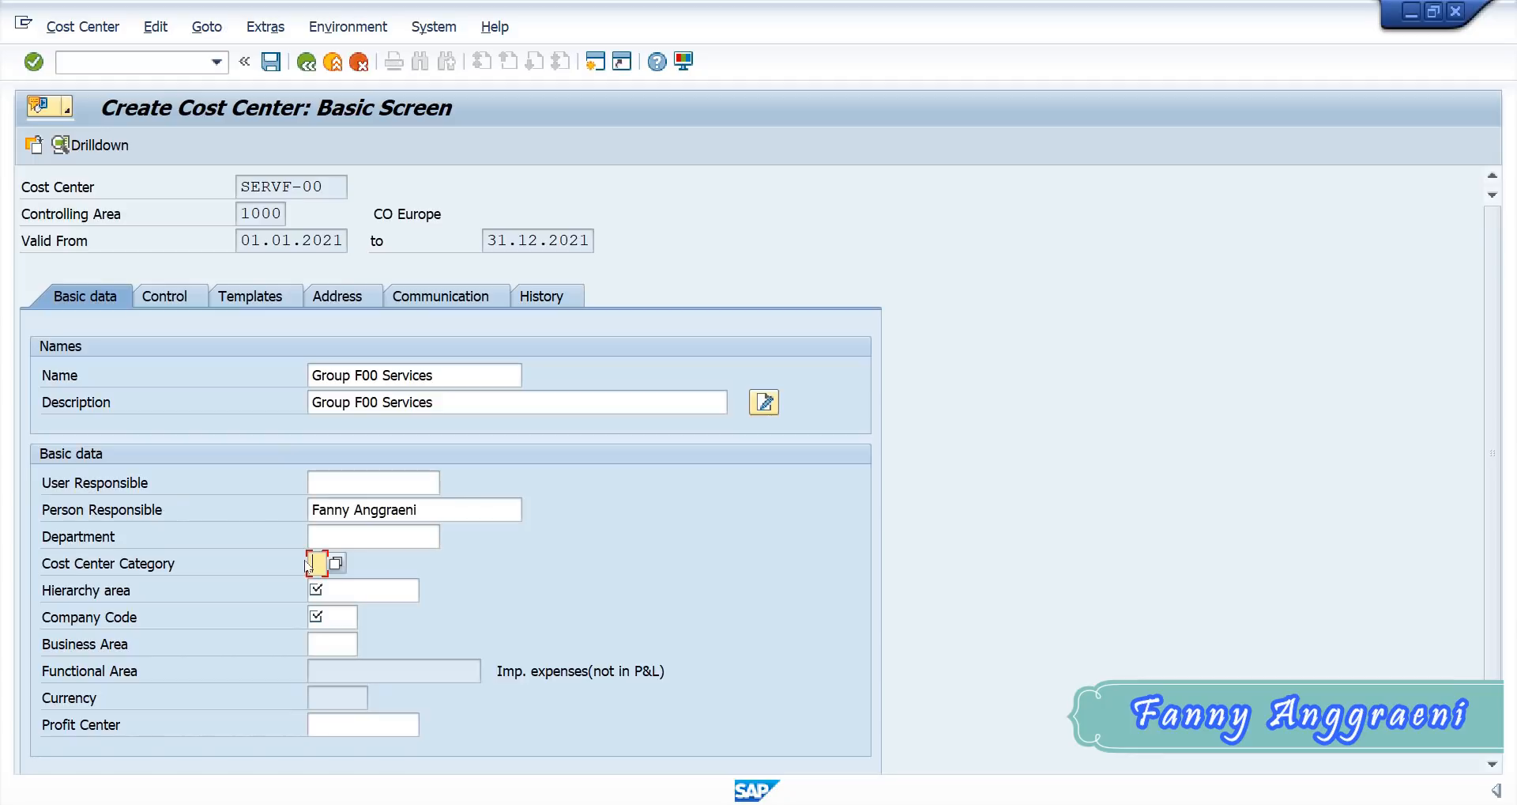
pyautogui.write('H')
pyautogui.click(337, 563)
pyautogui.click(334, 561)
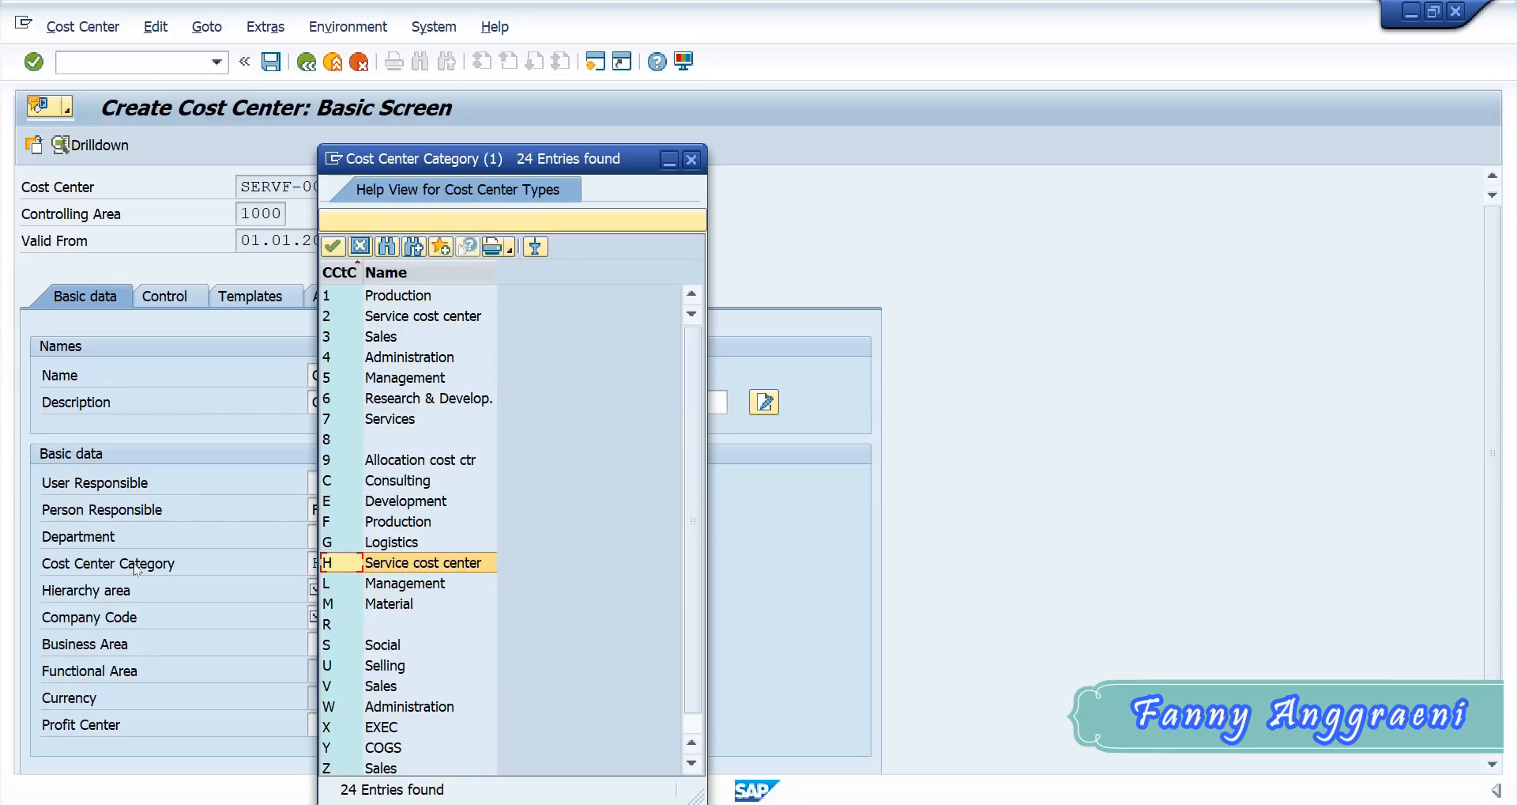
pyautogui.doubleClick(342, 566)
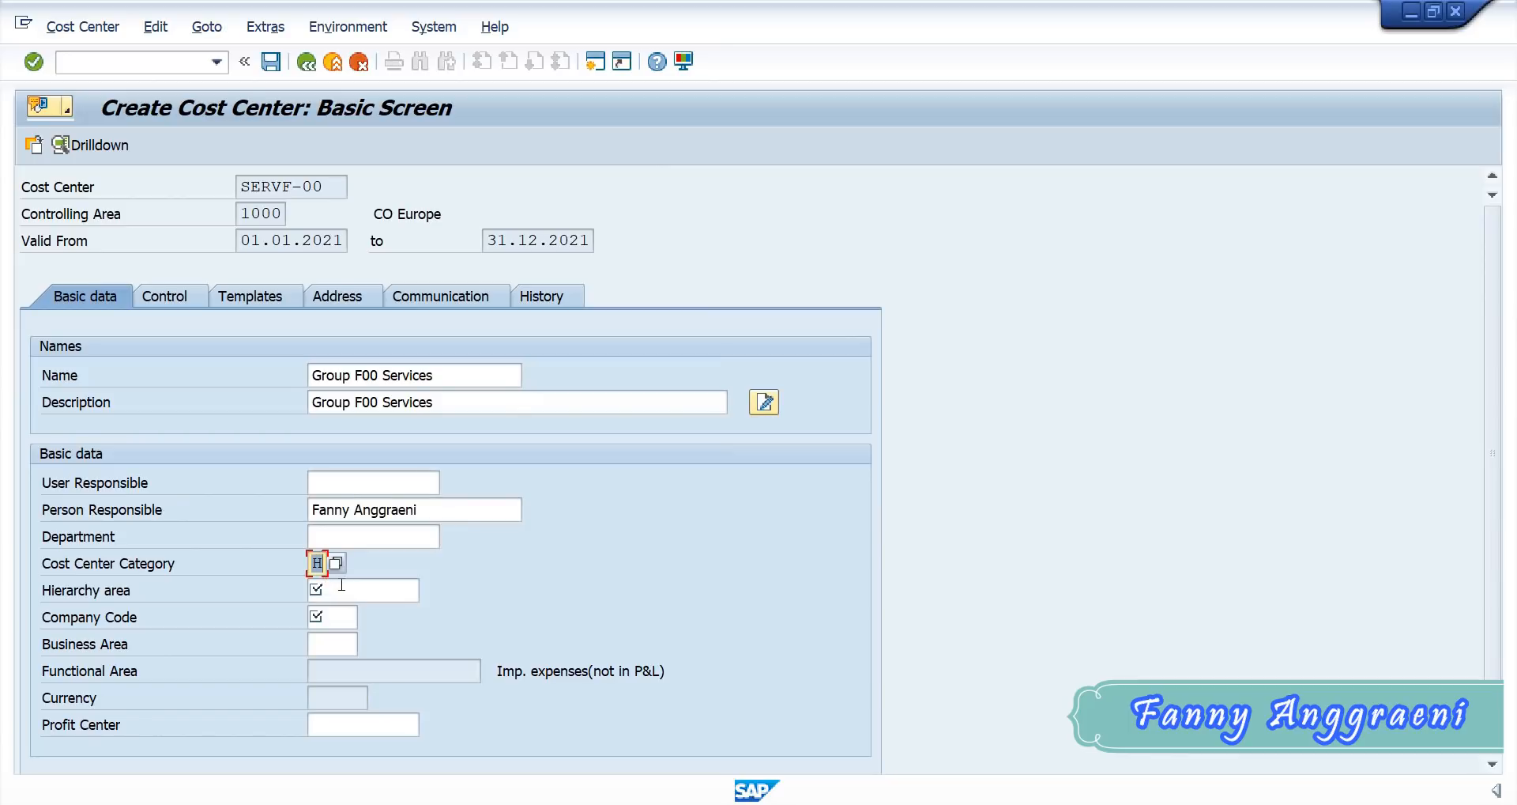
# - Set the cost center's hierarchy area to HAC040 from the list of cost center groups
pyautogui.click(347, 590)
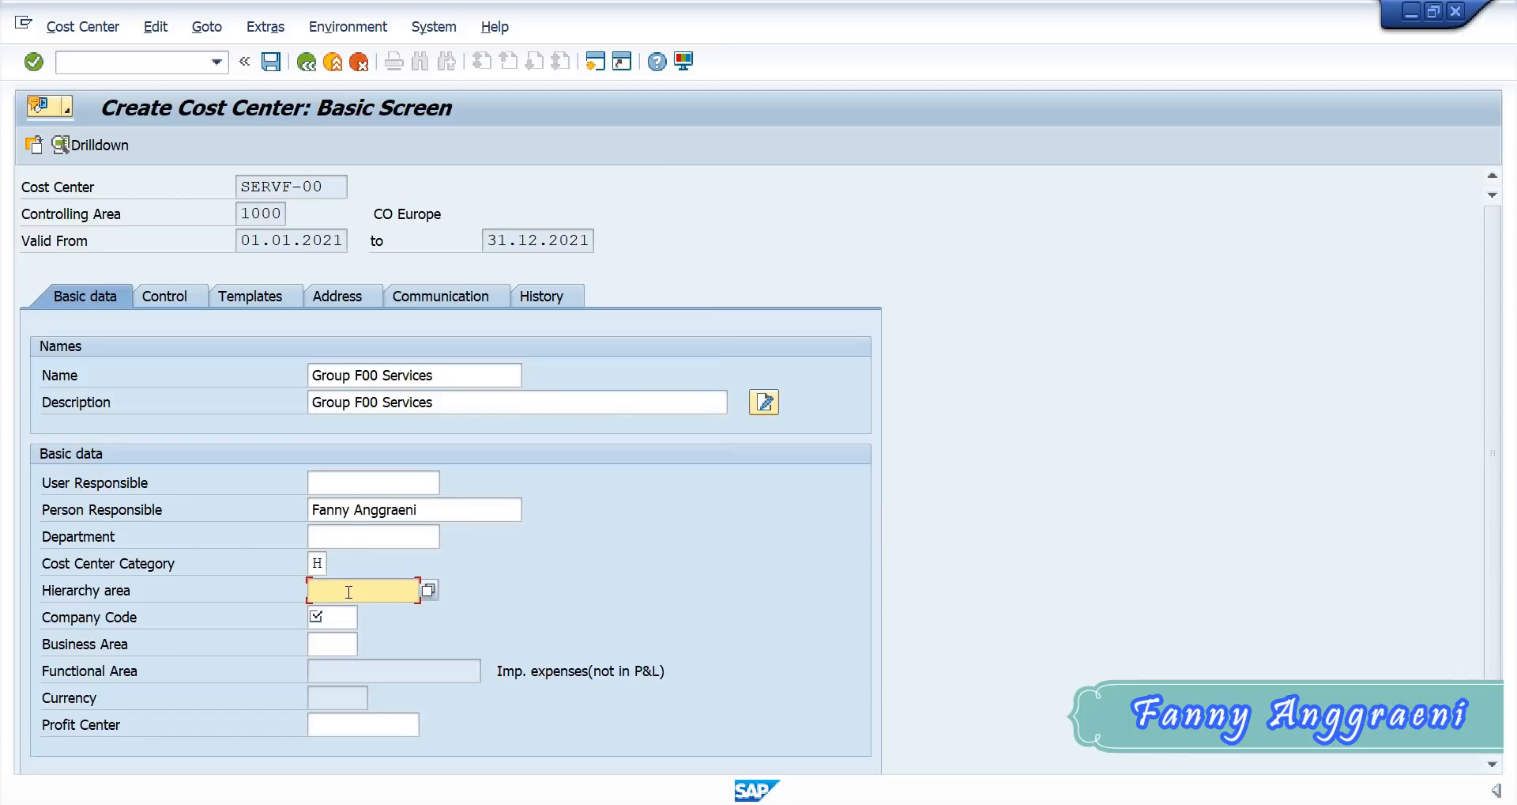
pyautogui.click(428, 589)
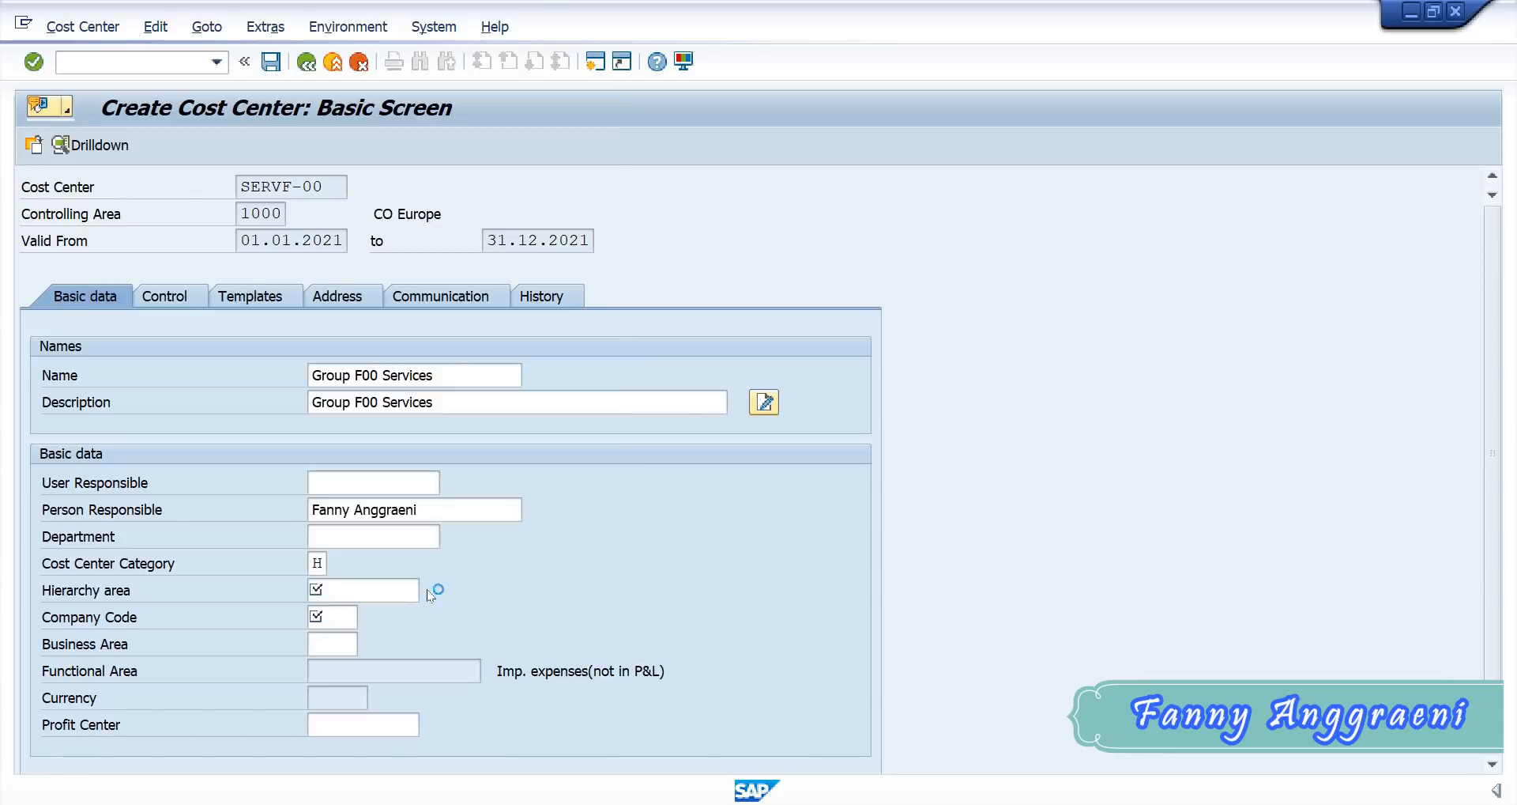
pyautogui.scroll(-20, 427, 590)
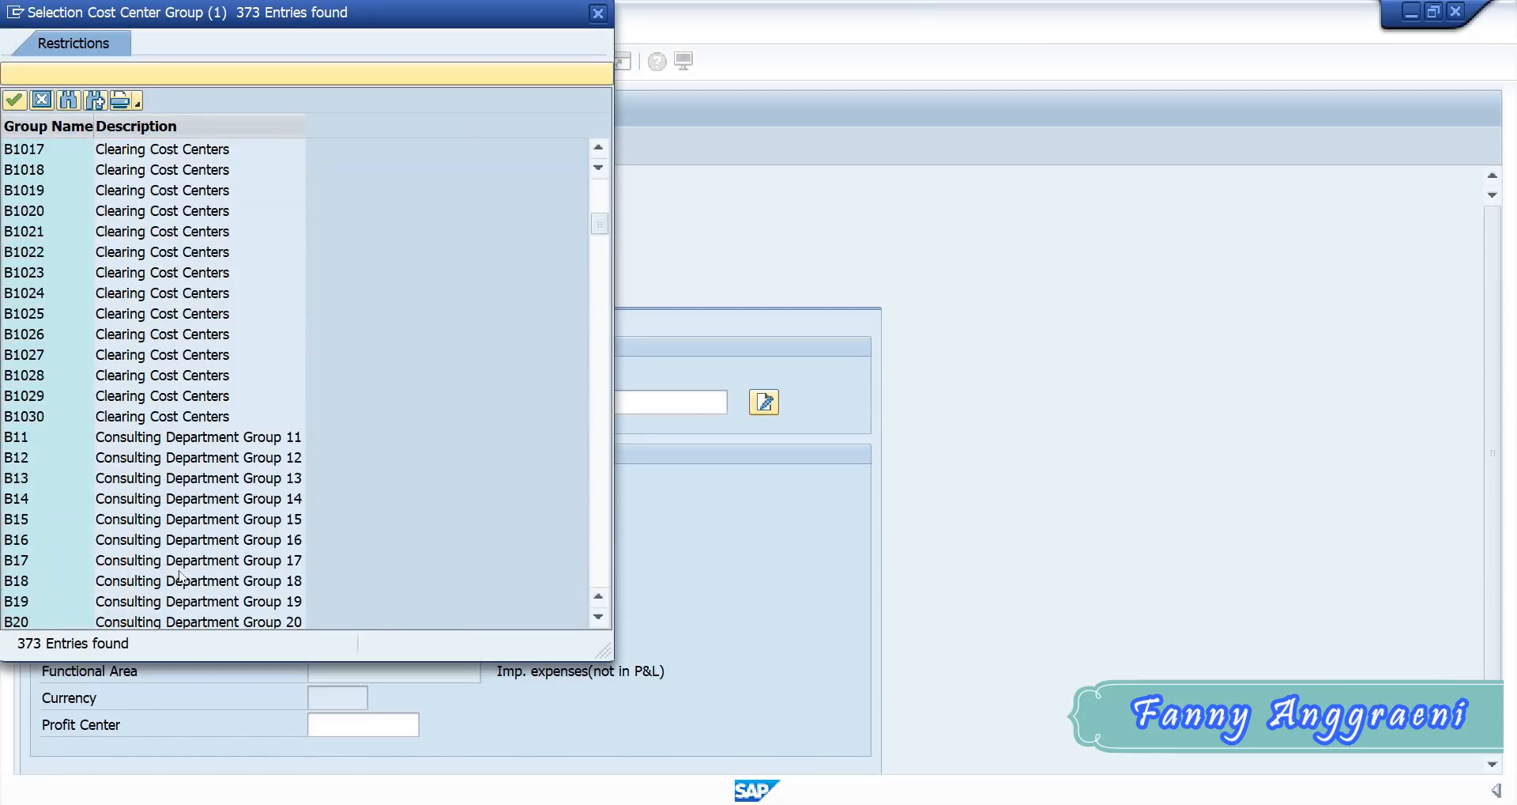
pyautogui.scroll(-20, 166, 428)
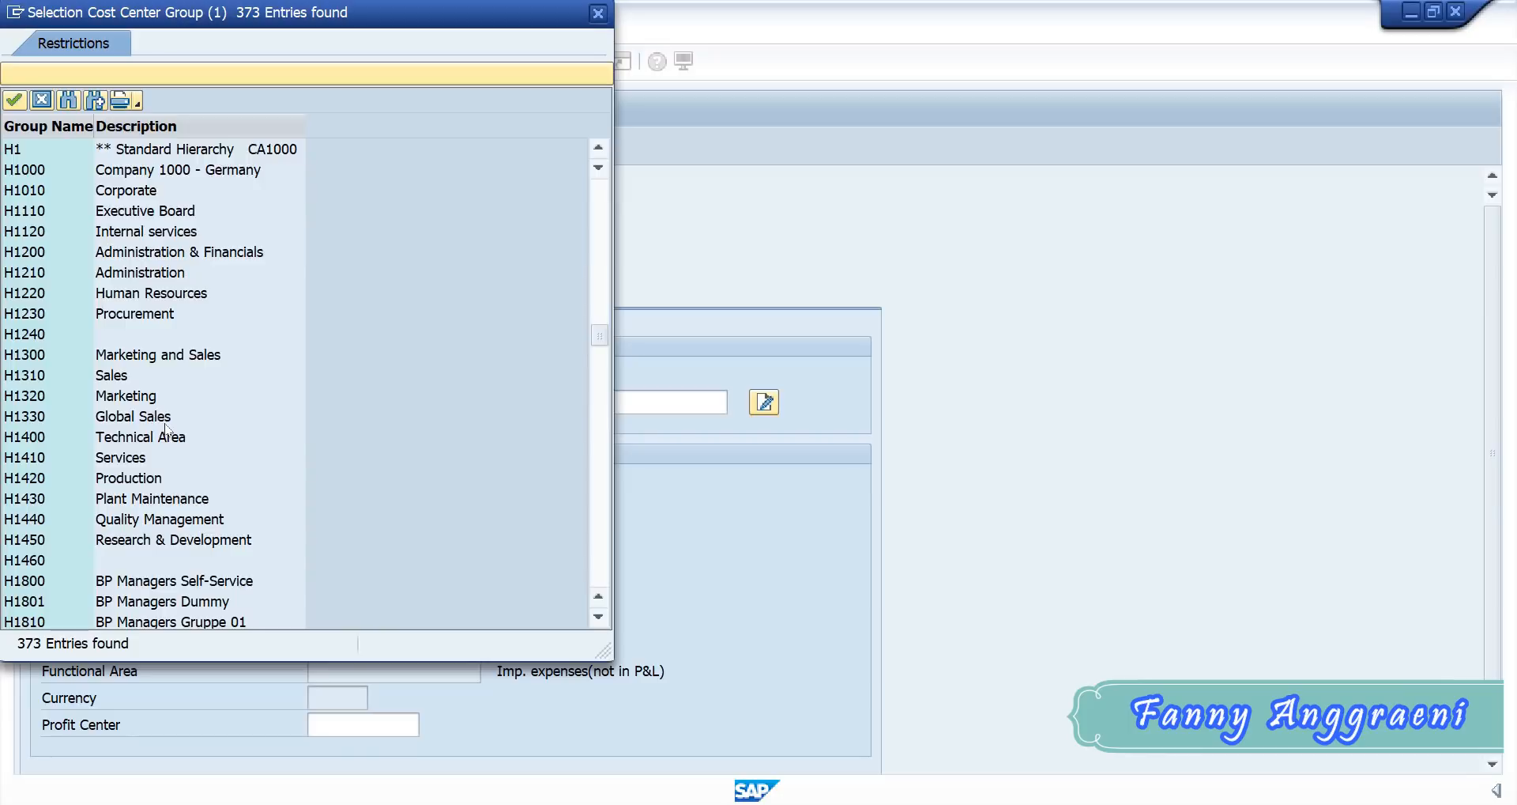
pyautogui.scroll(4, 166, 428)
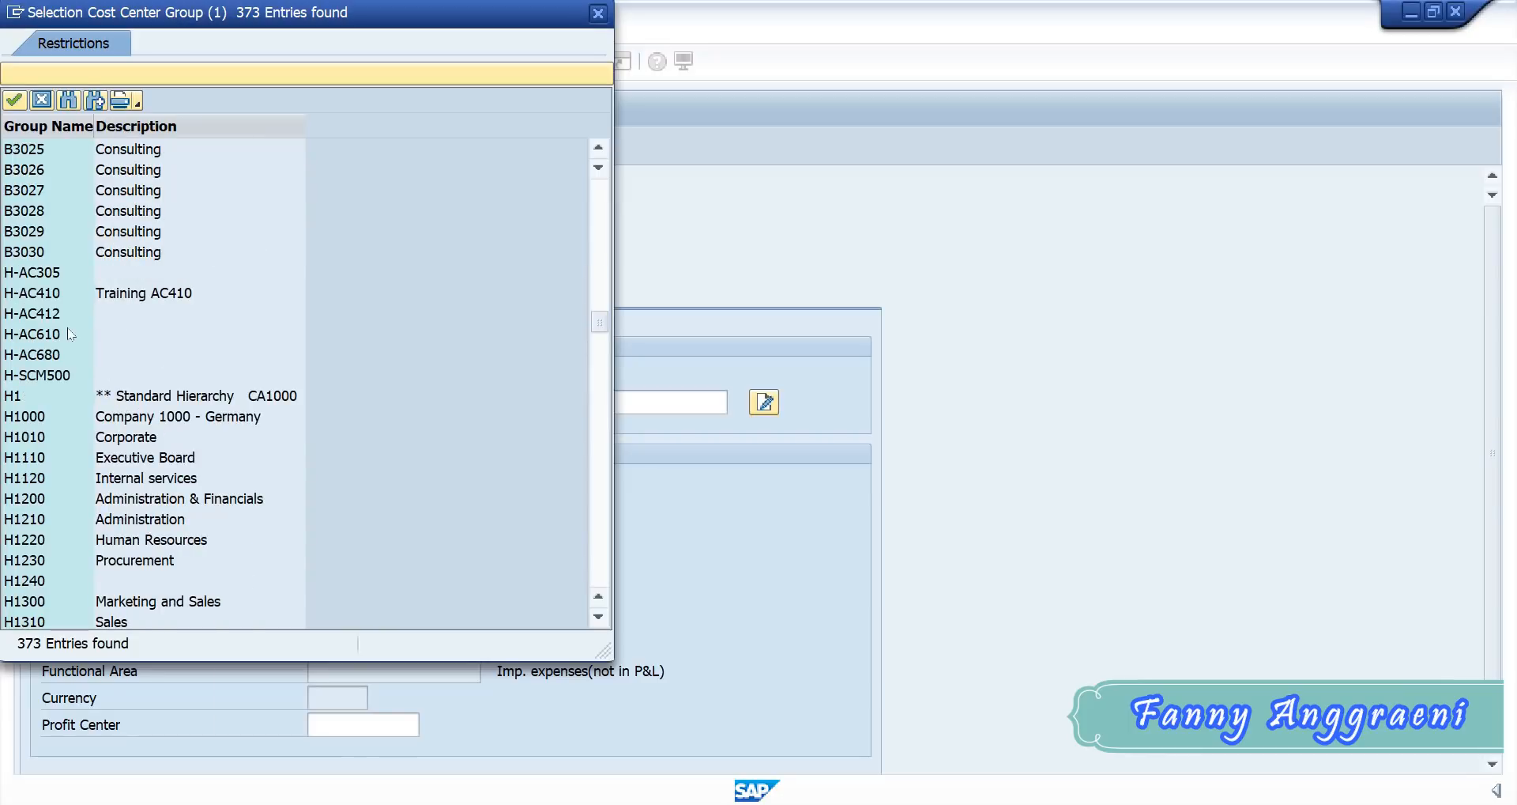
pyautogui.scroll(10, 68, 327)
pyautogui.scroll(-20, 26, 316)
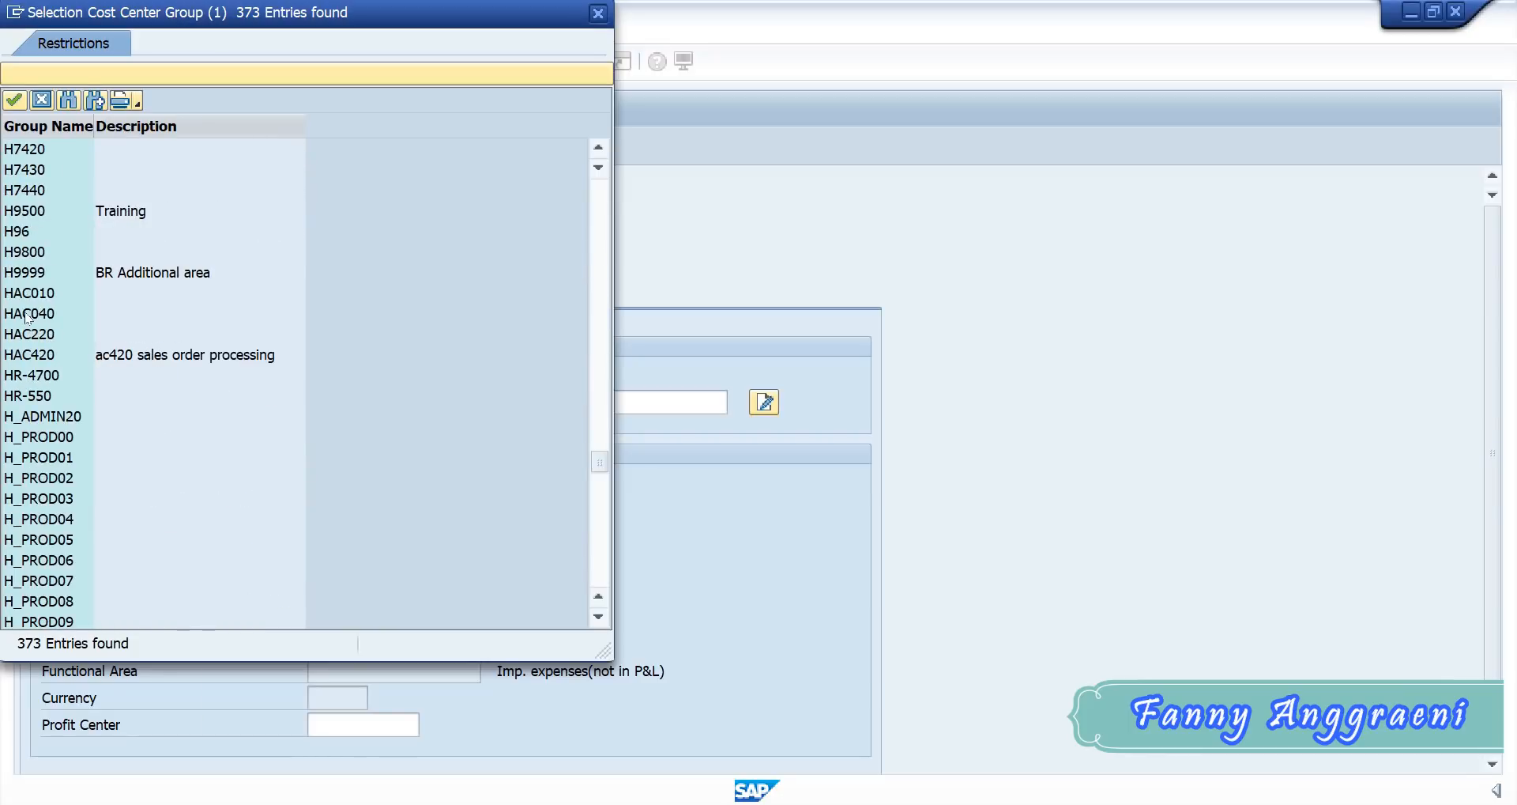
pyautogui.doubleClick(26, 315)
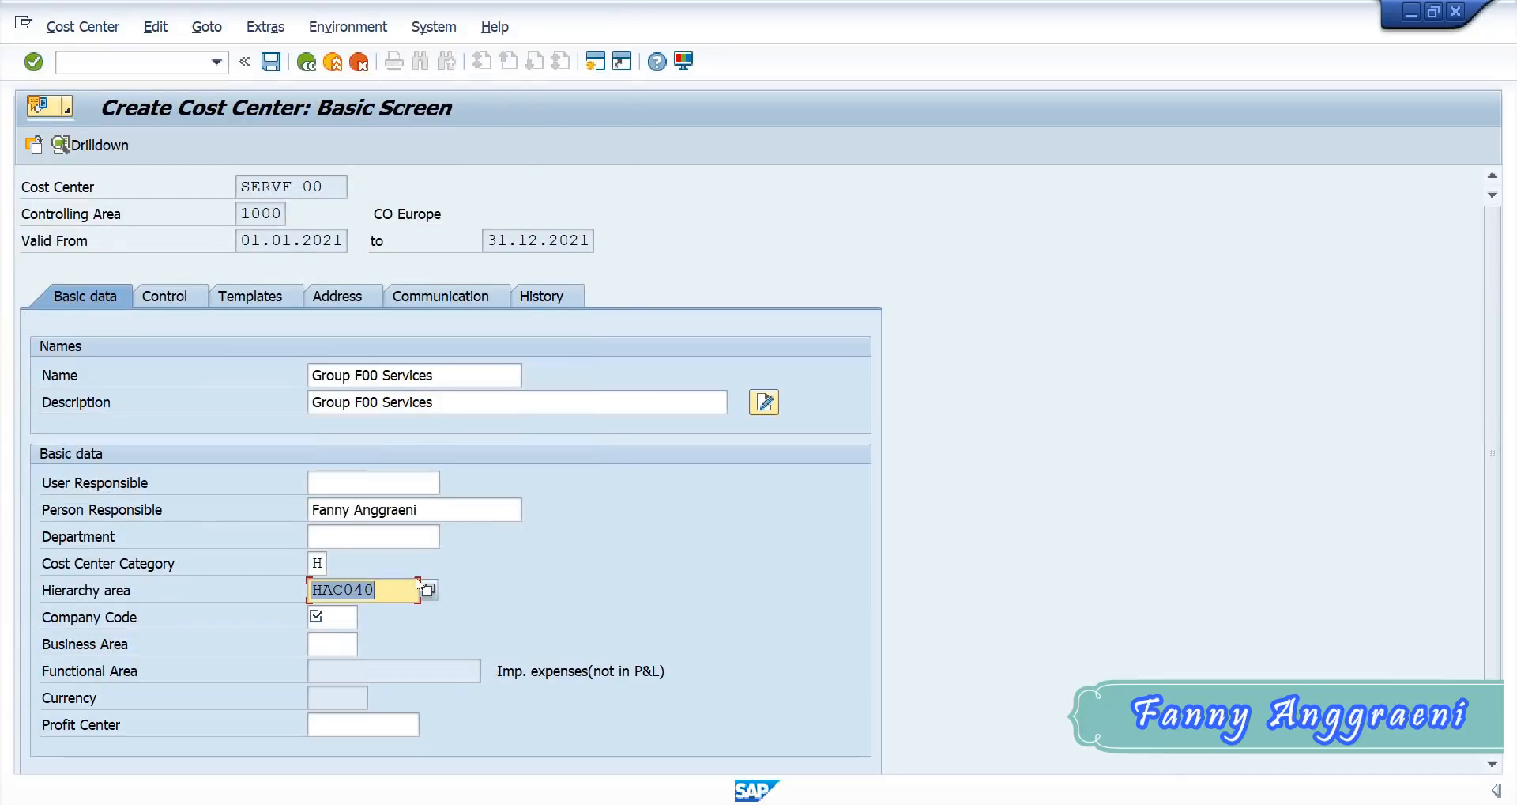
# - Assign company code 1000, business area 9900 and profit center 1400 to cost center SERVF-00
pyautogui.click(335, 632)
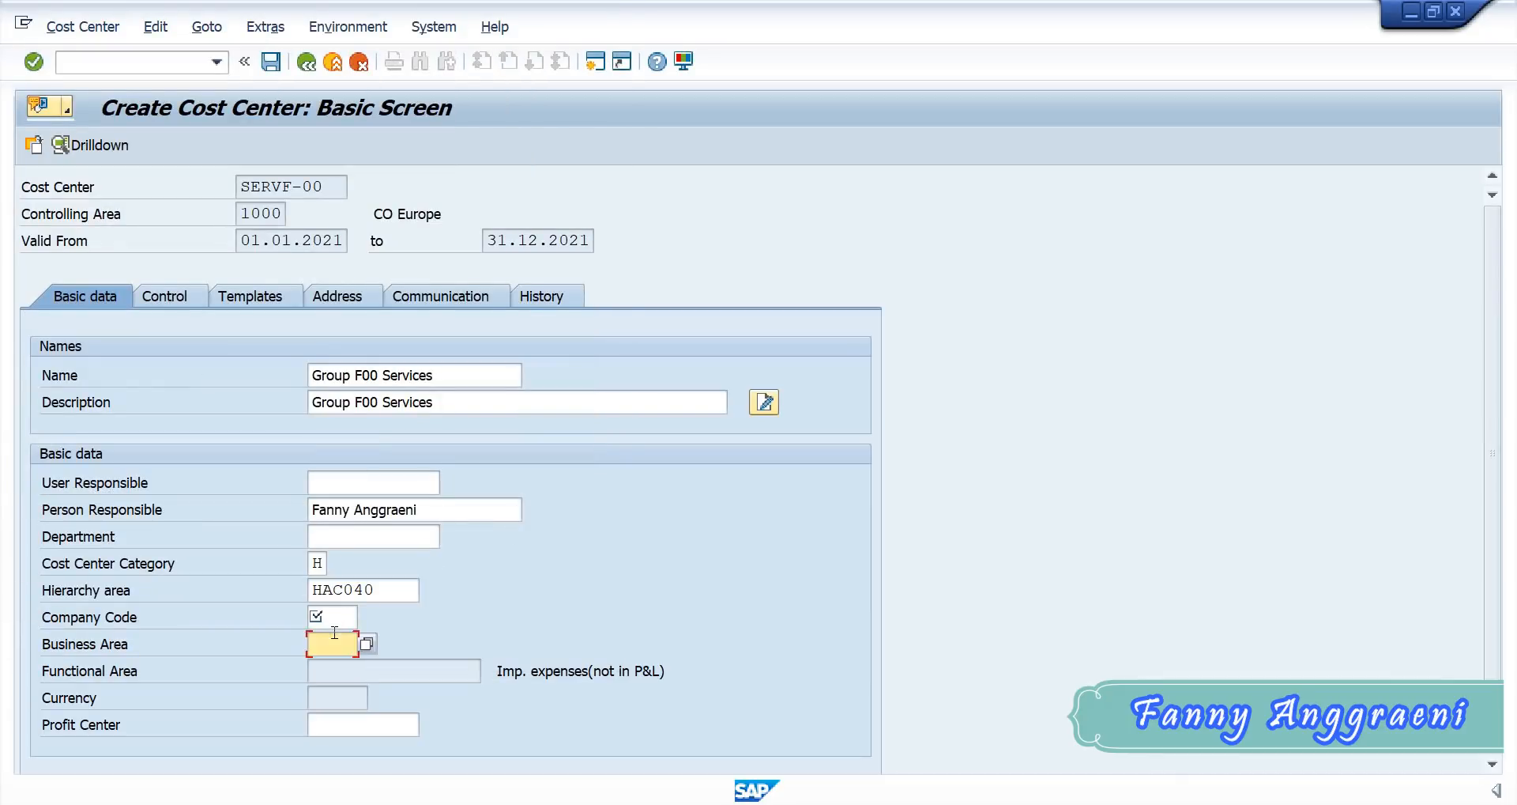
pyautogui.click(335, 619)
pyautogui.write('1000')
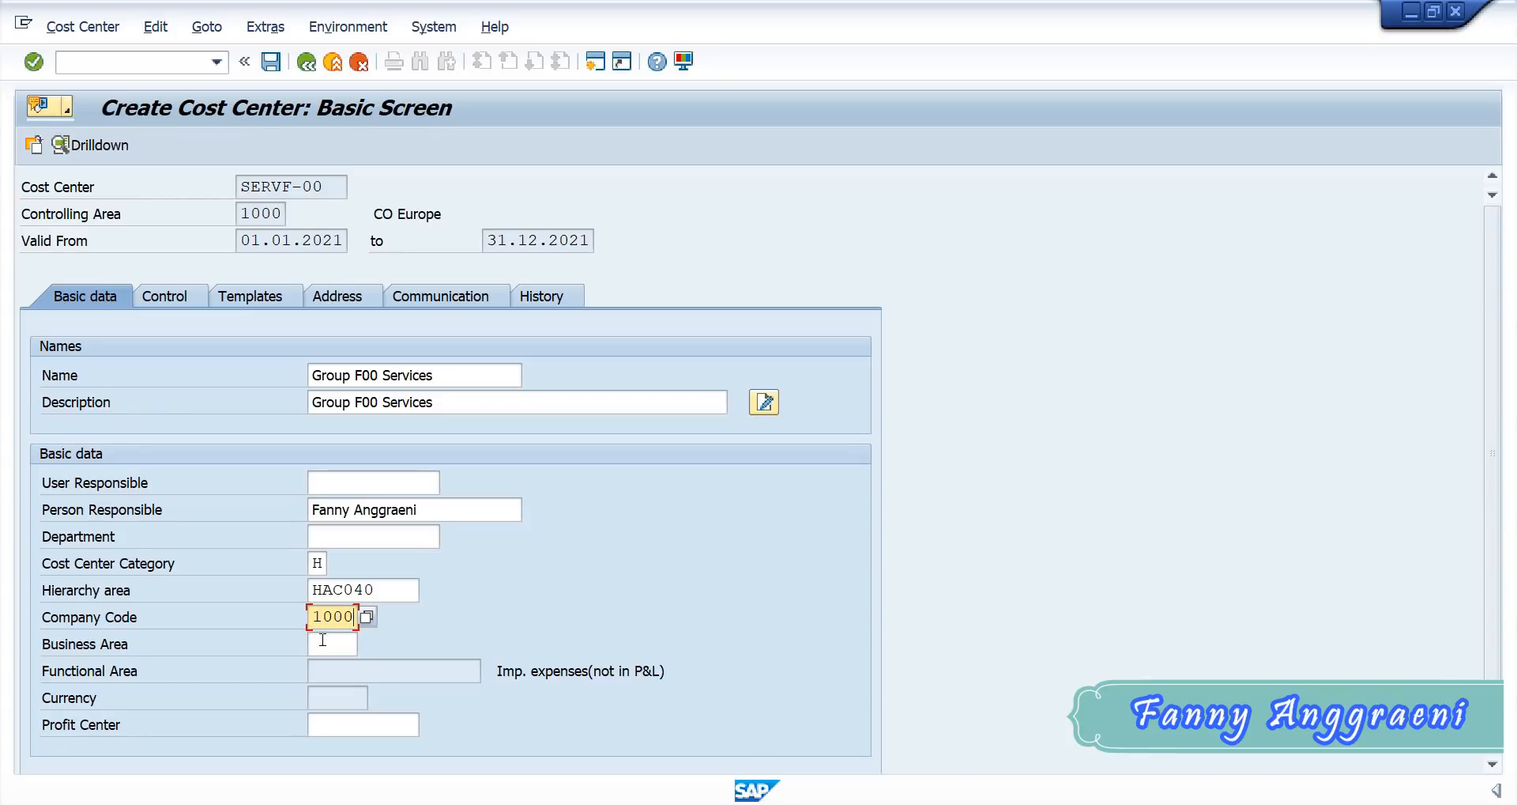
pyautogui.click(320, 644)
pyautogui.write('9900')
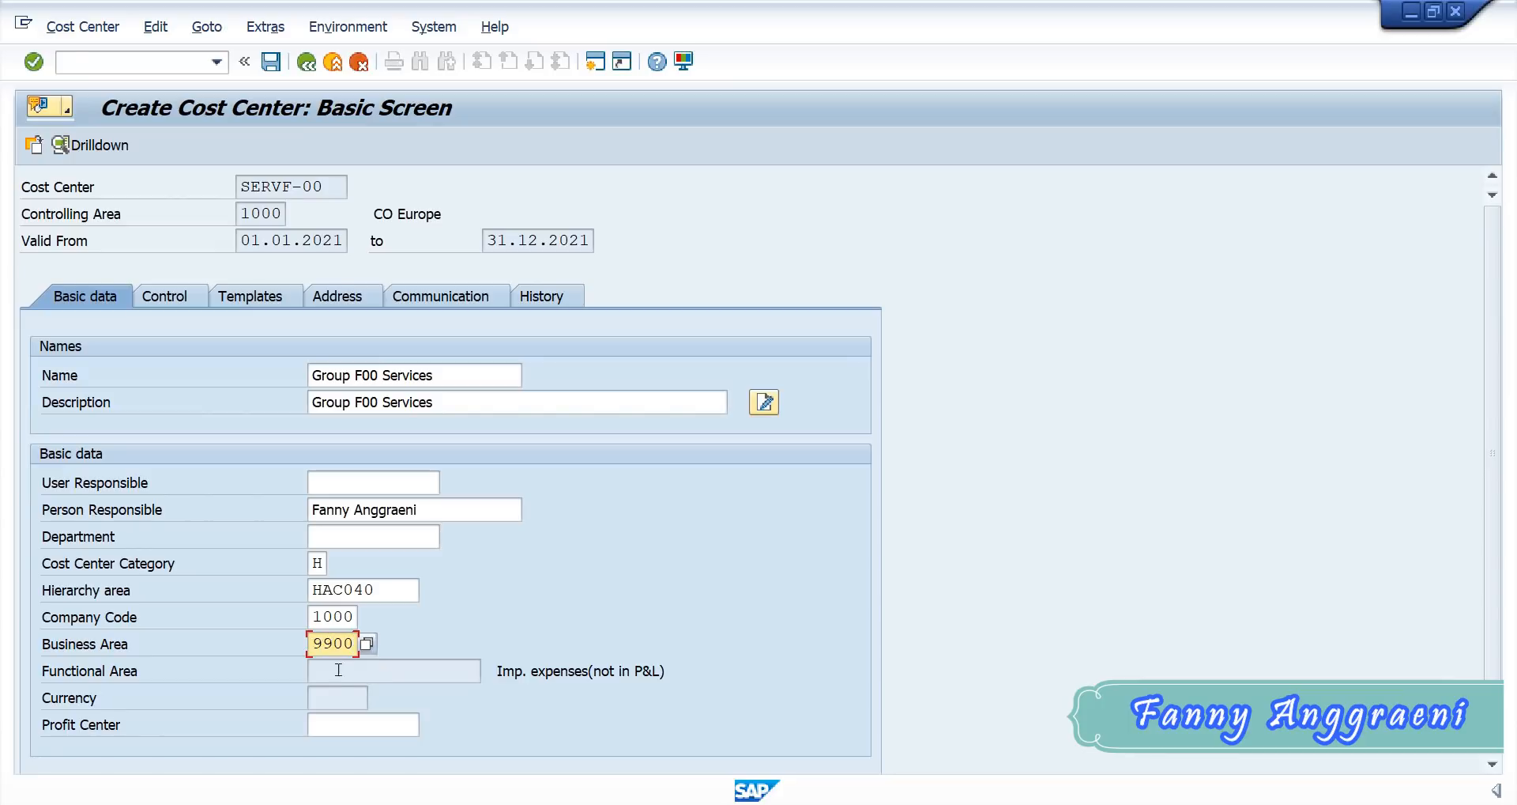
pyautogui.click(340, 723)
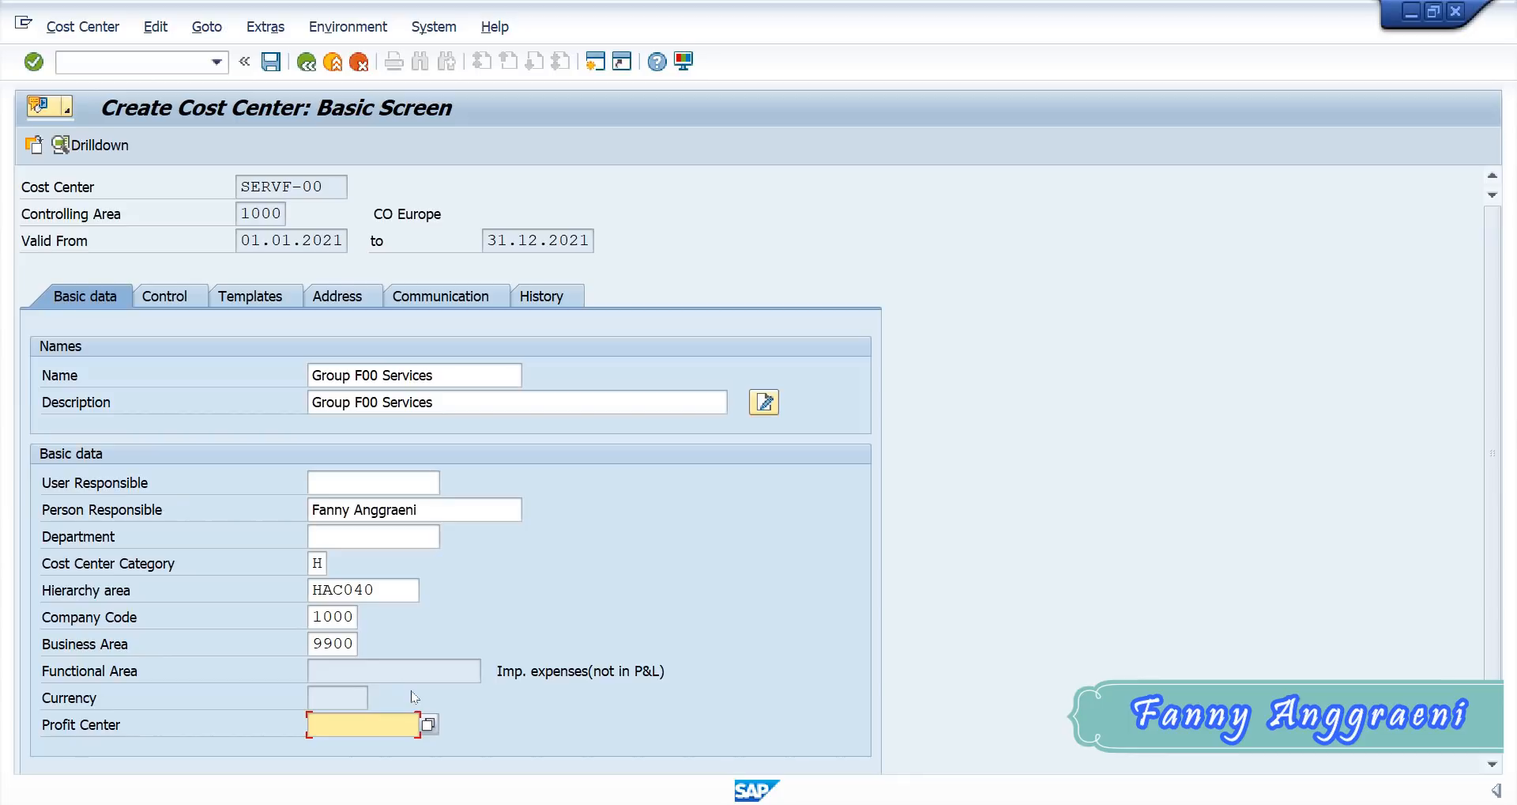
pyautogui.write('1400')
pyautogui.click(334, 644)
pyautogui.click(353, 620)
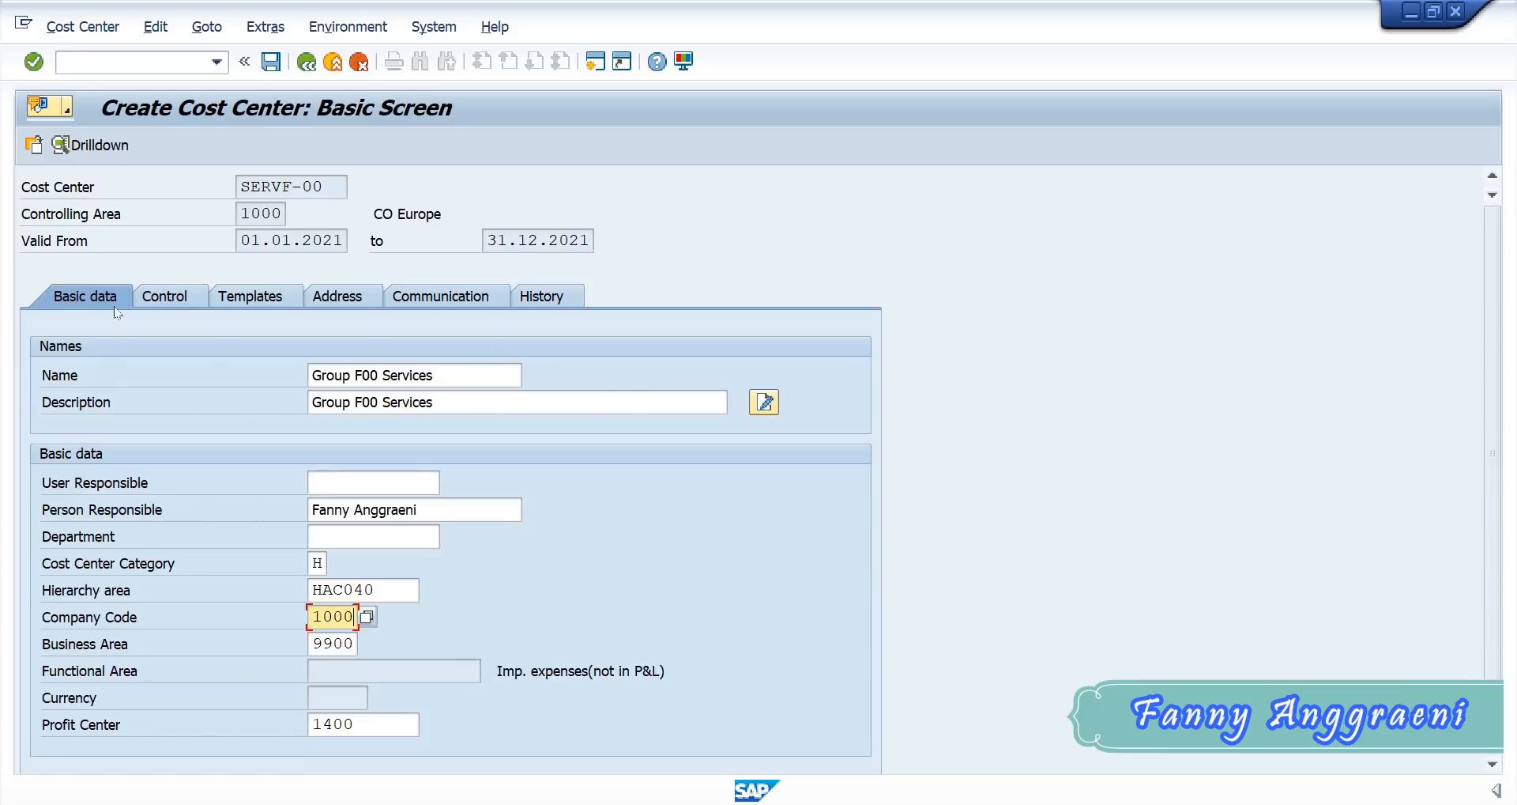
# - Display the control indicators of cost center SERVF-00 and save the cost center
pyautogui.click(161, 301)
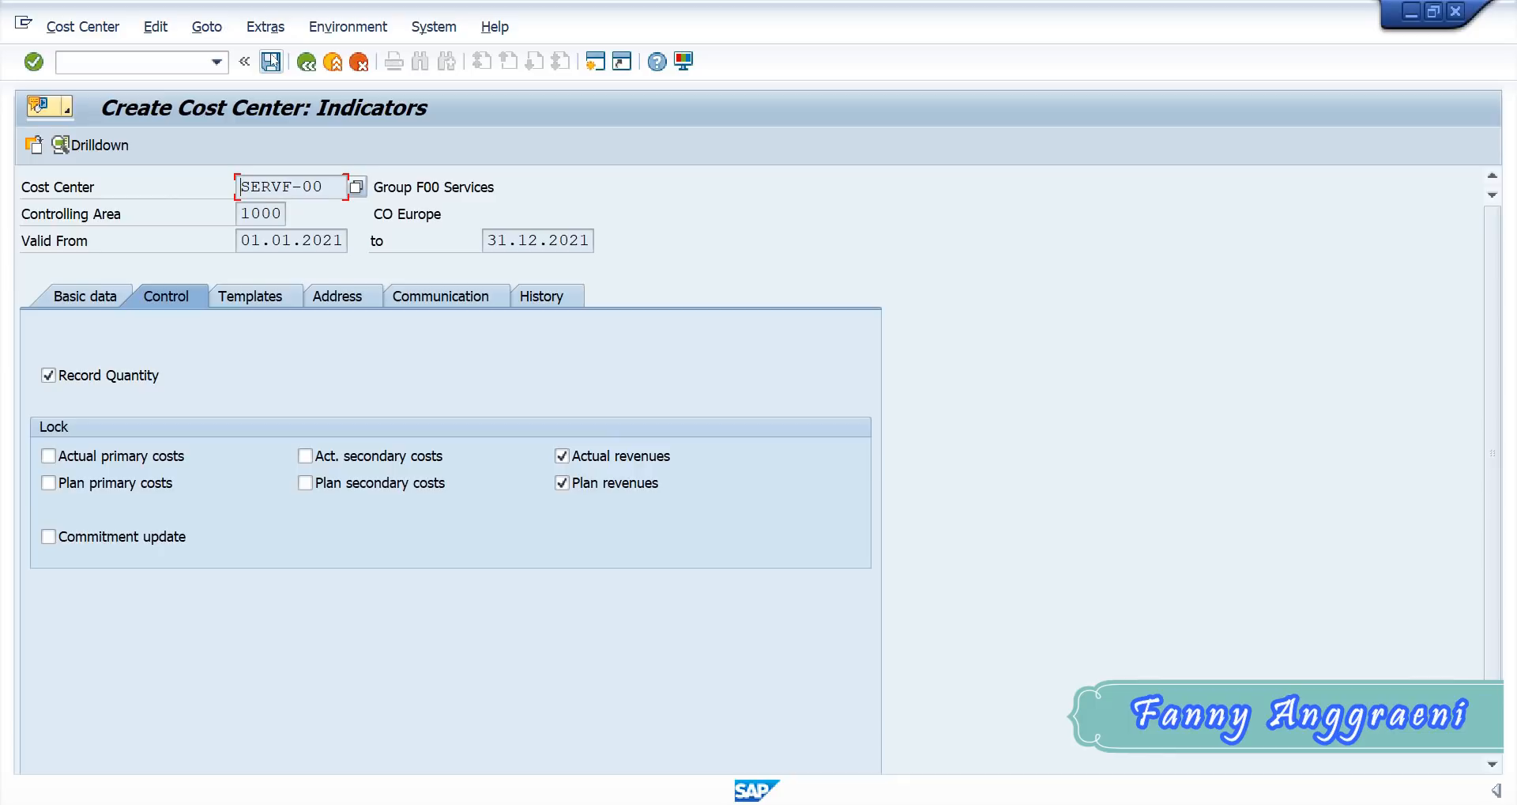
pyautogui.click(271, 61)
pyautogui.click(271, 61)
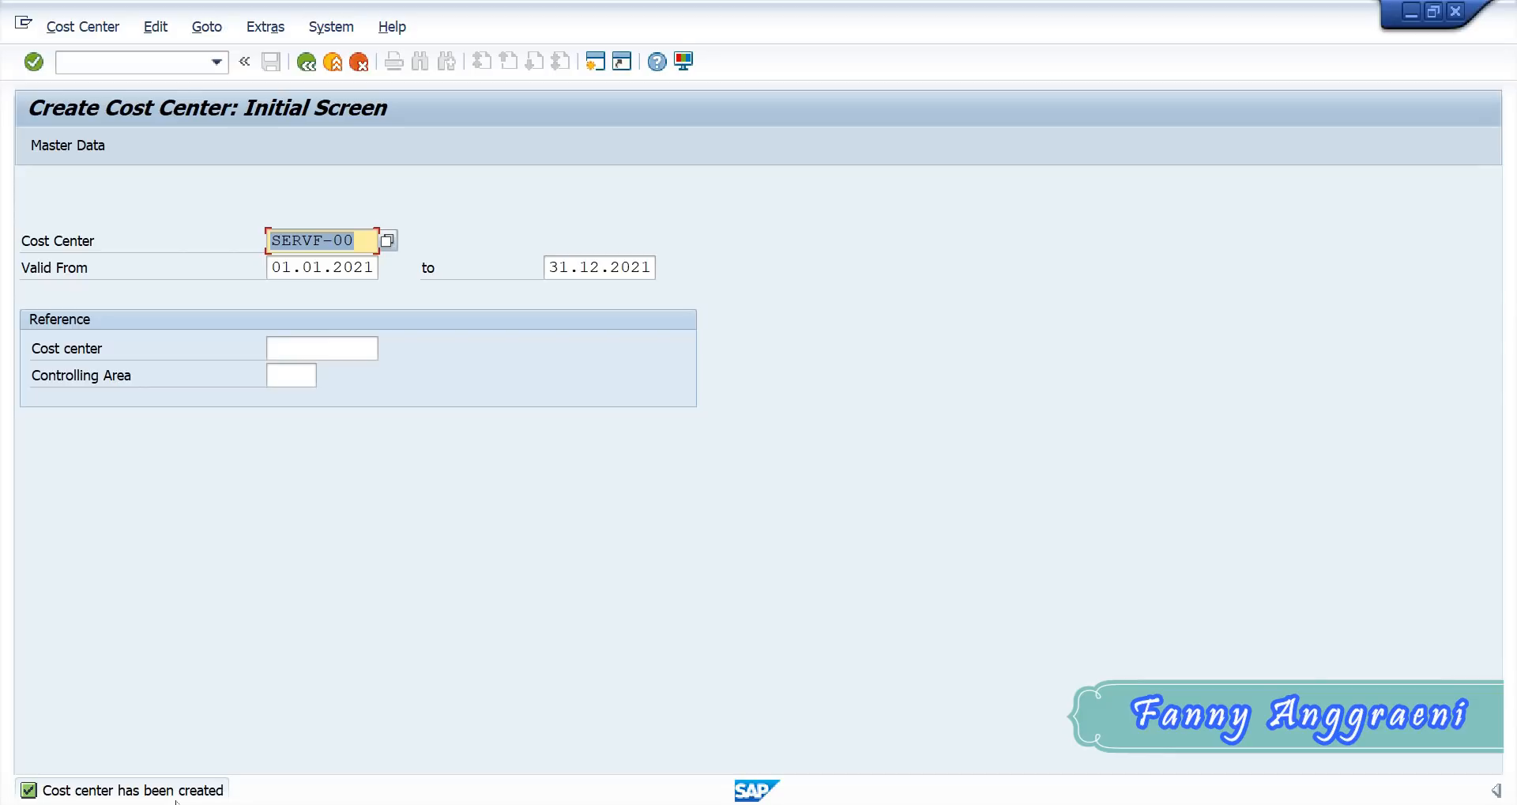
# - Clear the cost center code and switch to the Excel sheet AC040 to consult the column of PRODF cost center codes
pyautogui.click(303, 235)
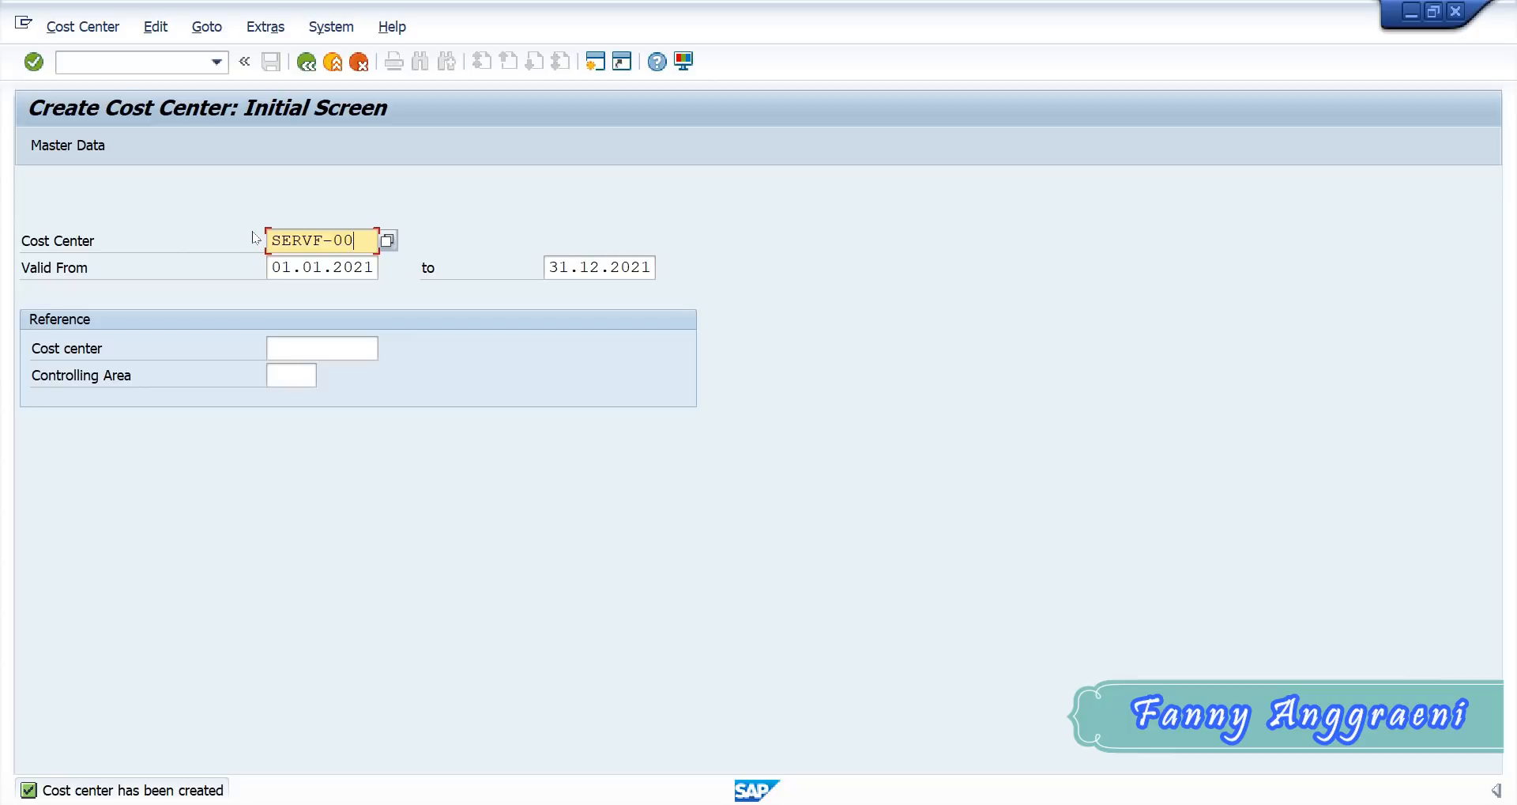
pyautogui.moveTo(355, 238); pyautogui.dragTo(142, 231)
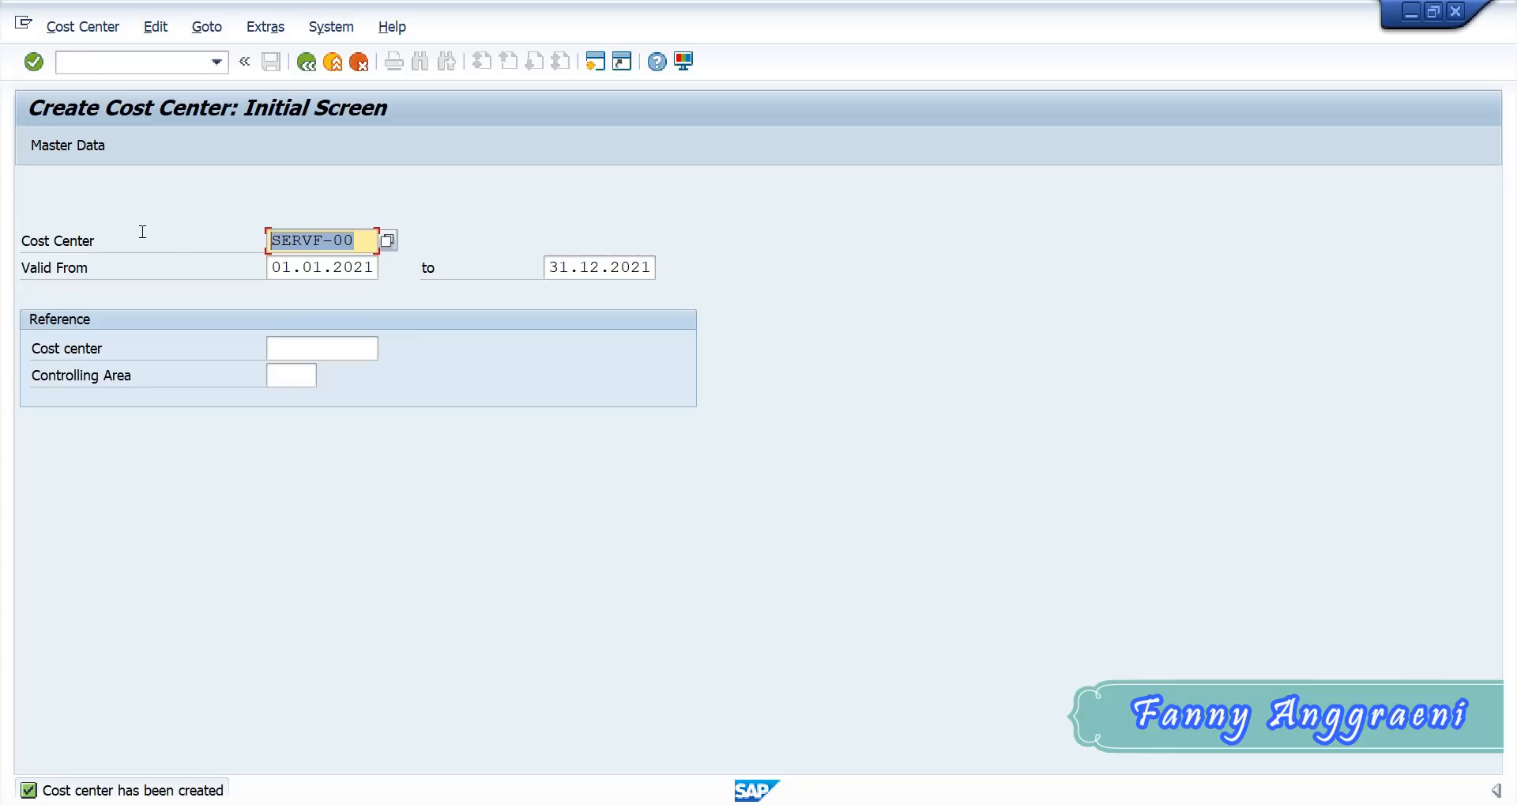
pyautogui.press('BackSpace')
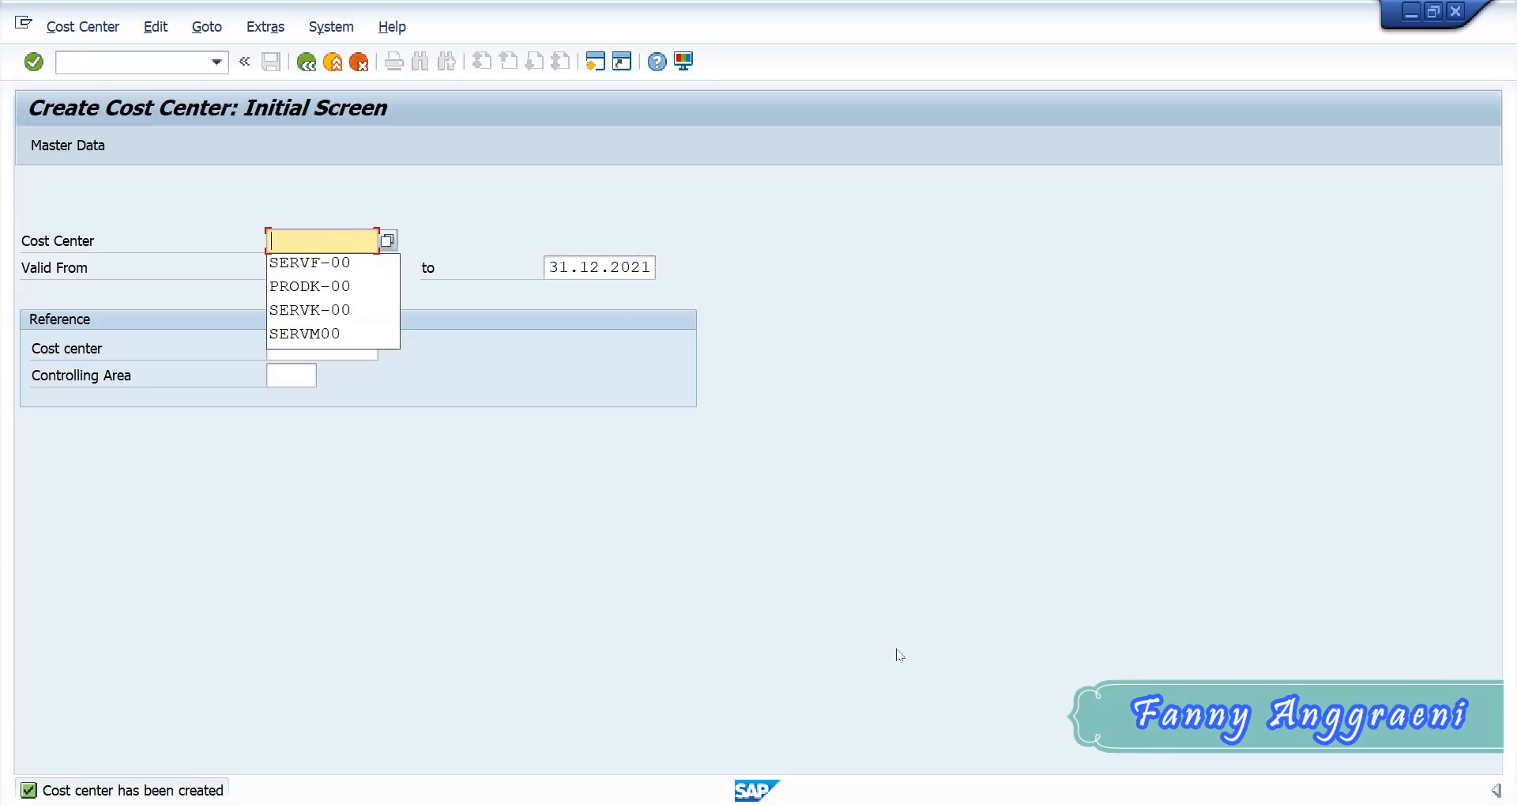
pyautogui.click(856, 803)
pyautogui.click(474, 735)
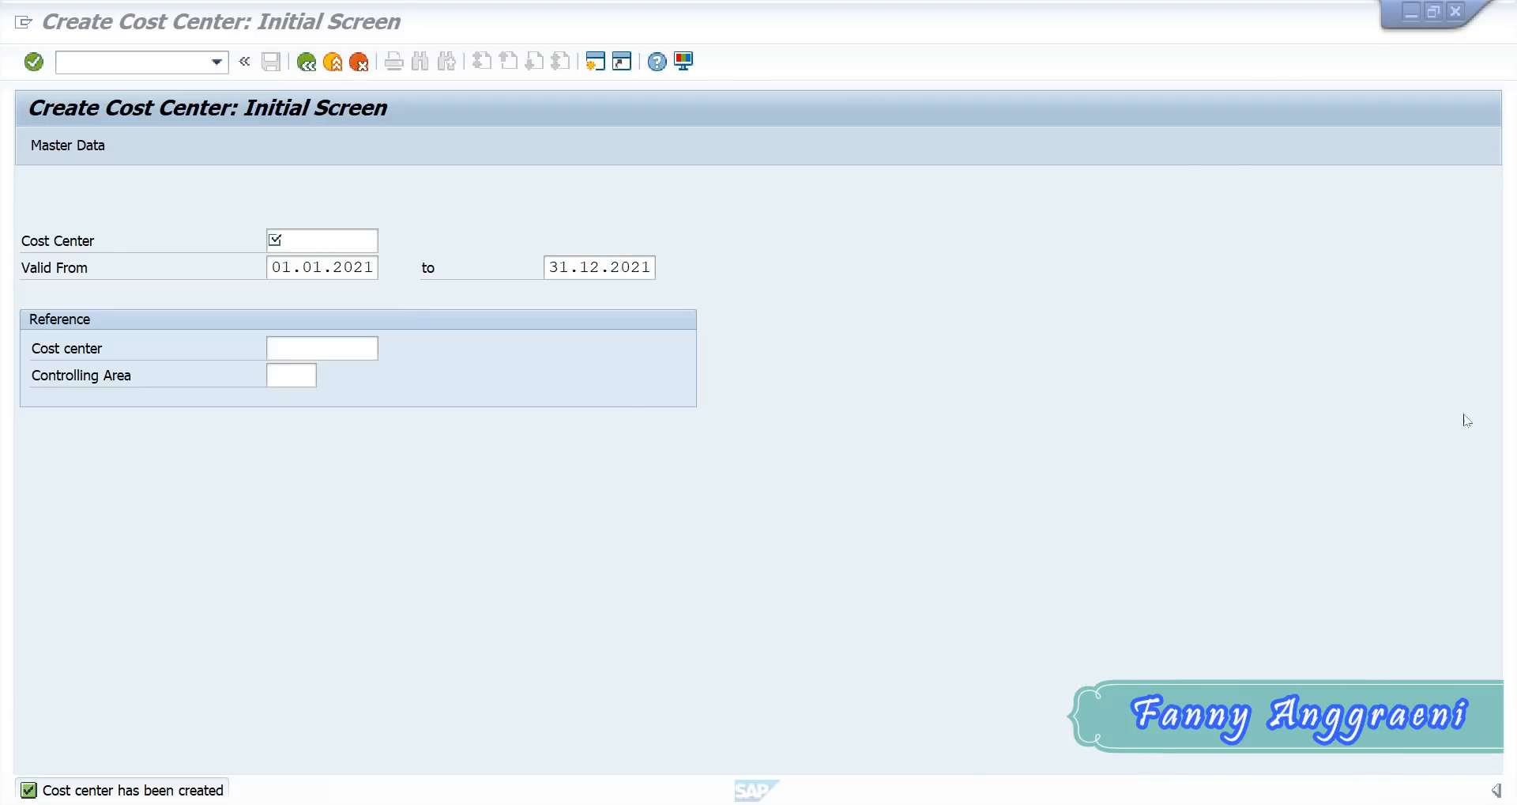
pyautogui.click(1166, 343)
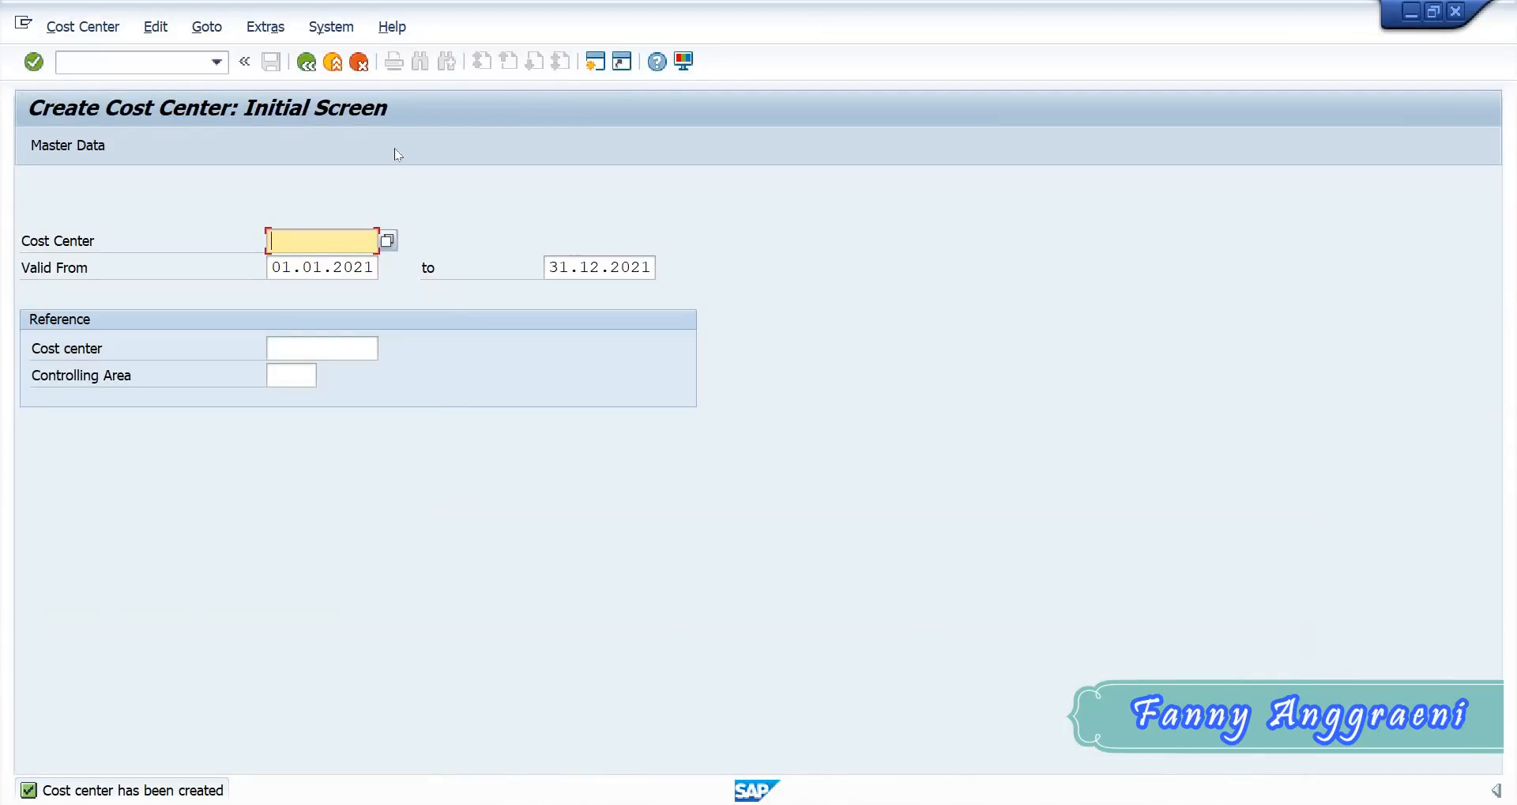
# - Back in SAP, enter PRODF-00 as the new cost center and review its validity dates
pyautogui.write('P')
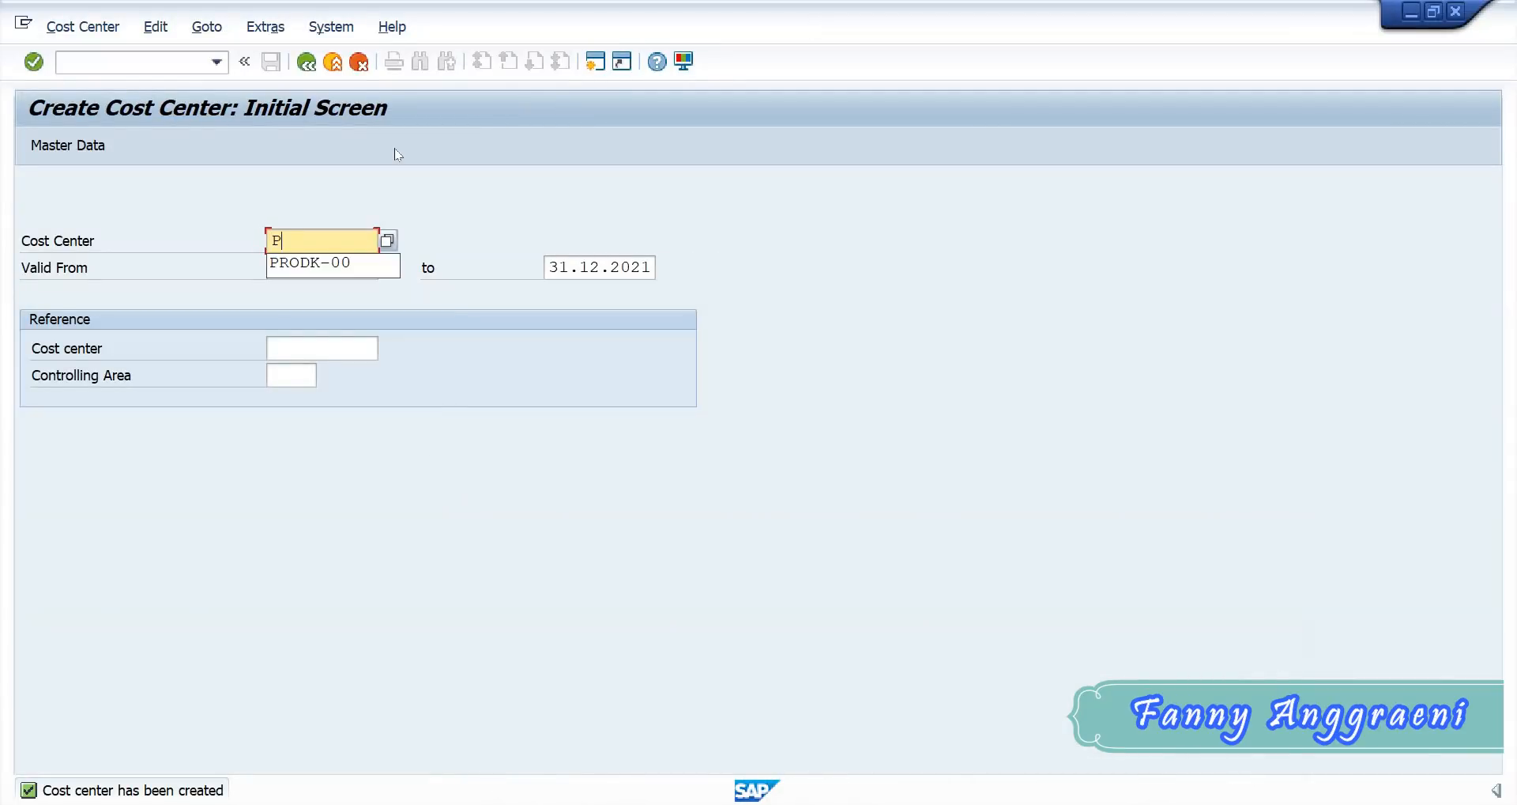
pyautogui.write('RODF')
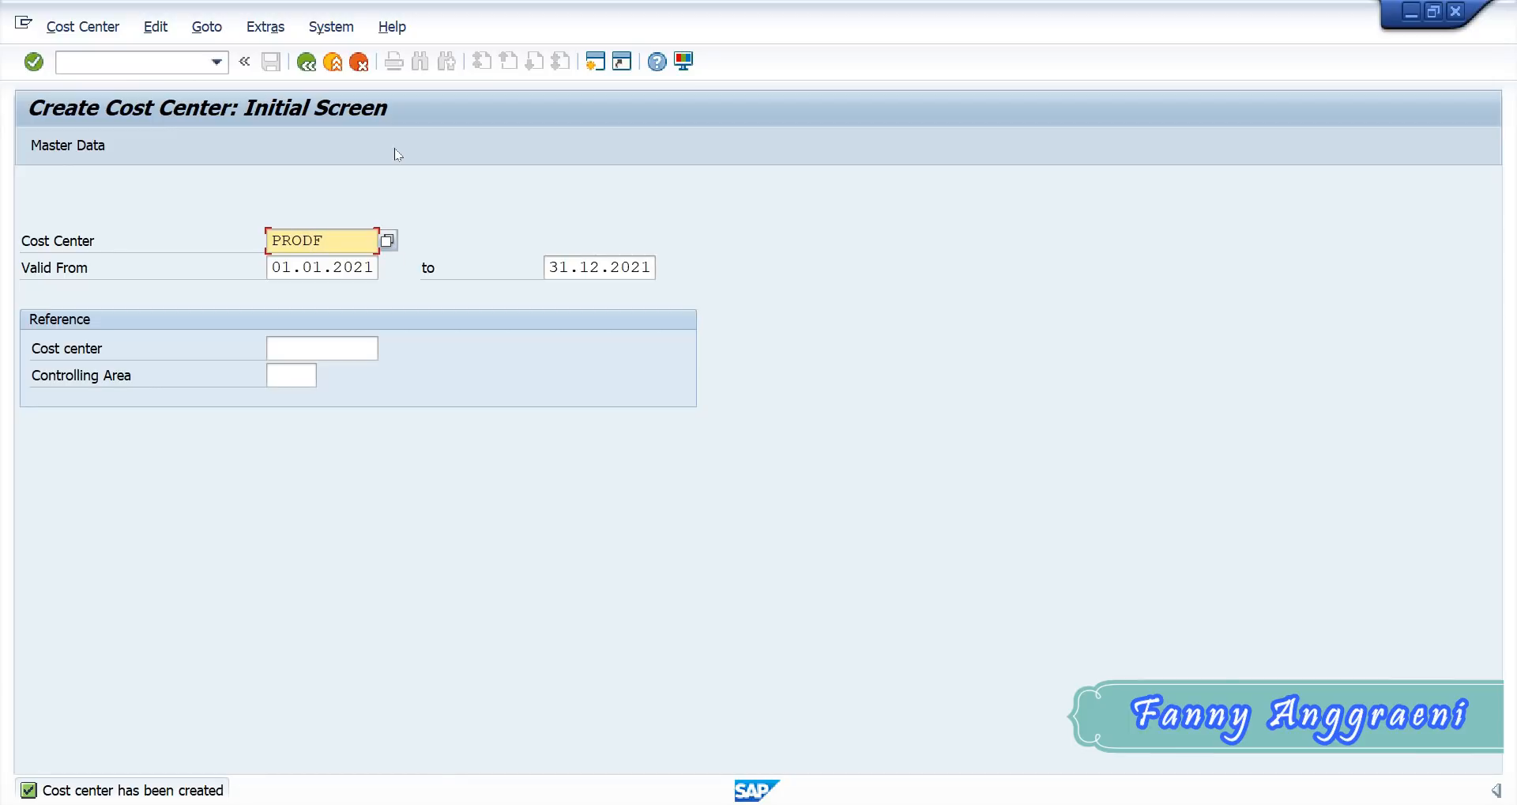
pyautogui.write('-00')
pyautogui.moveTo(269, 270); pyautogui.dragTo(430, 303)
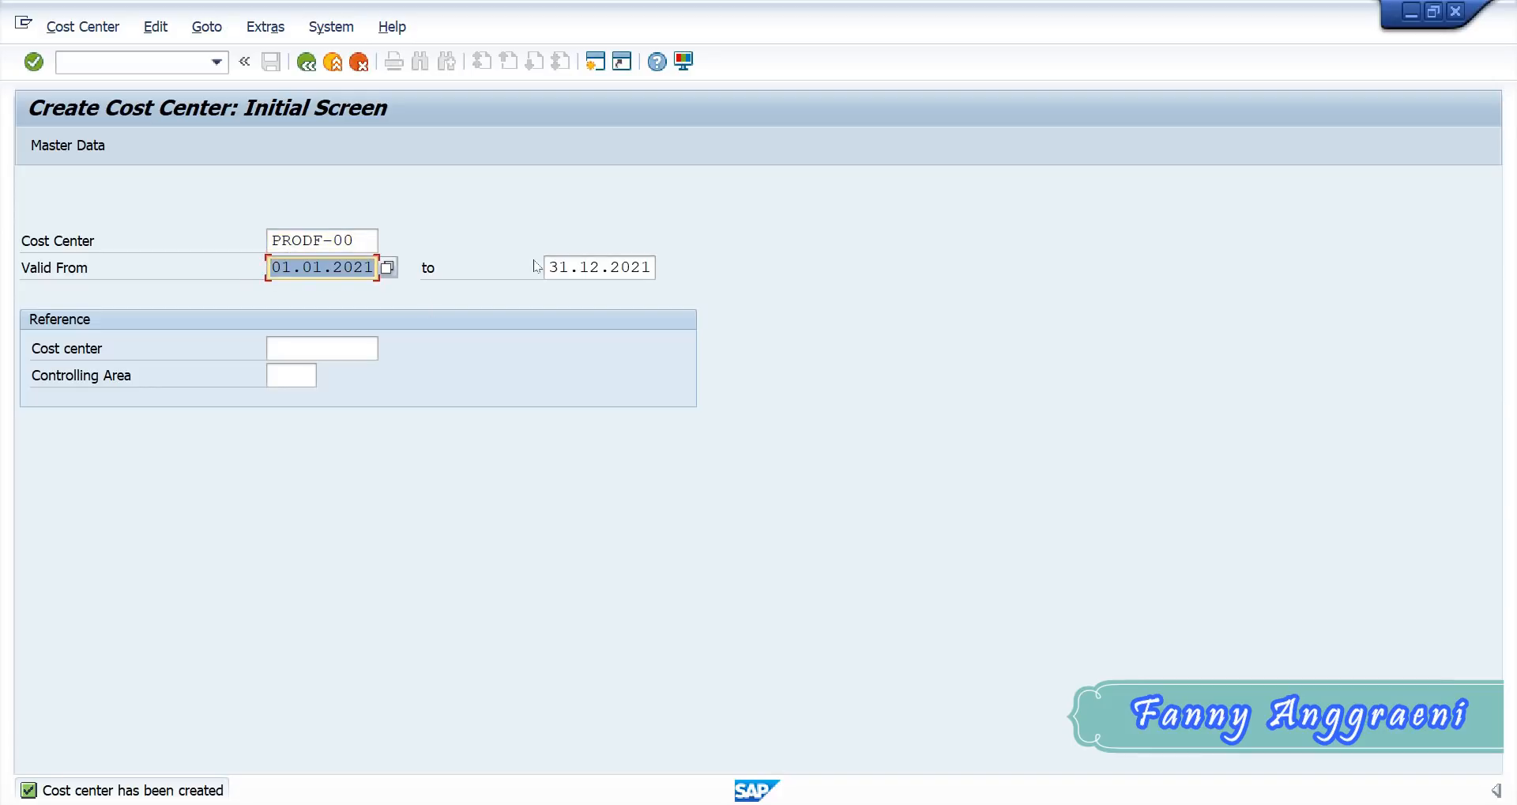
pyautogui.moveTo(545, 268); pyautogui.dragTo(681, 287)
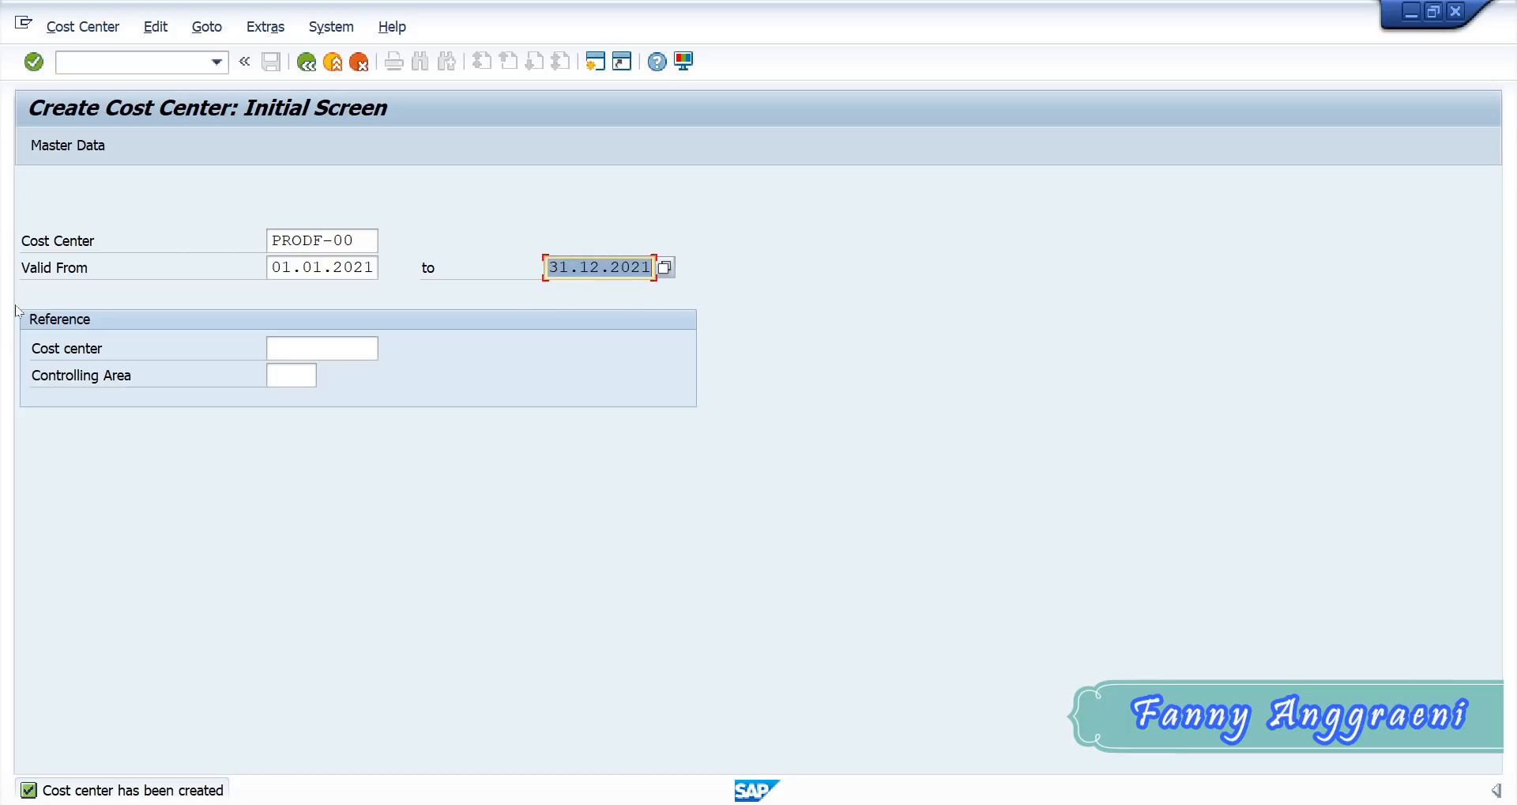
# - Use SERVF-00 as the reference cost center and proceed to the master data of PRODF-00
pyautogui.click(307, 349)
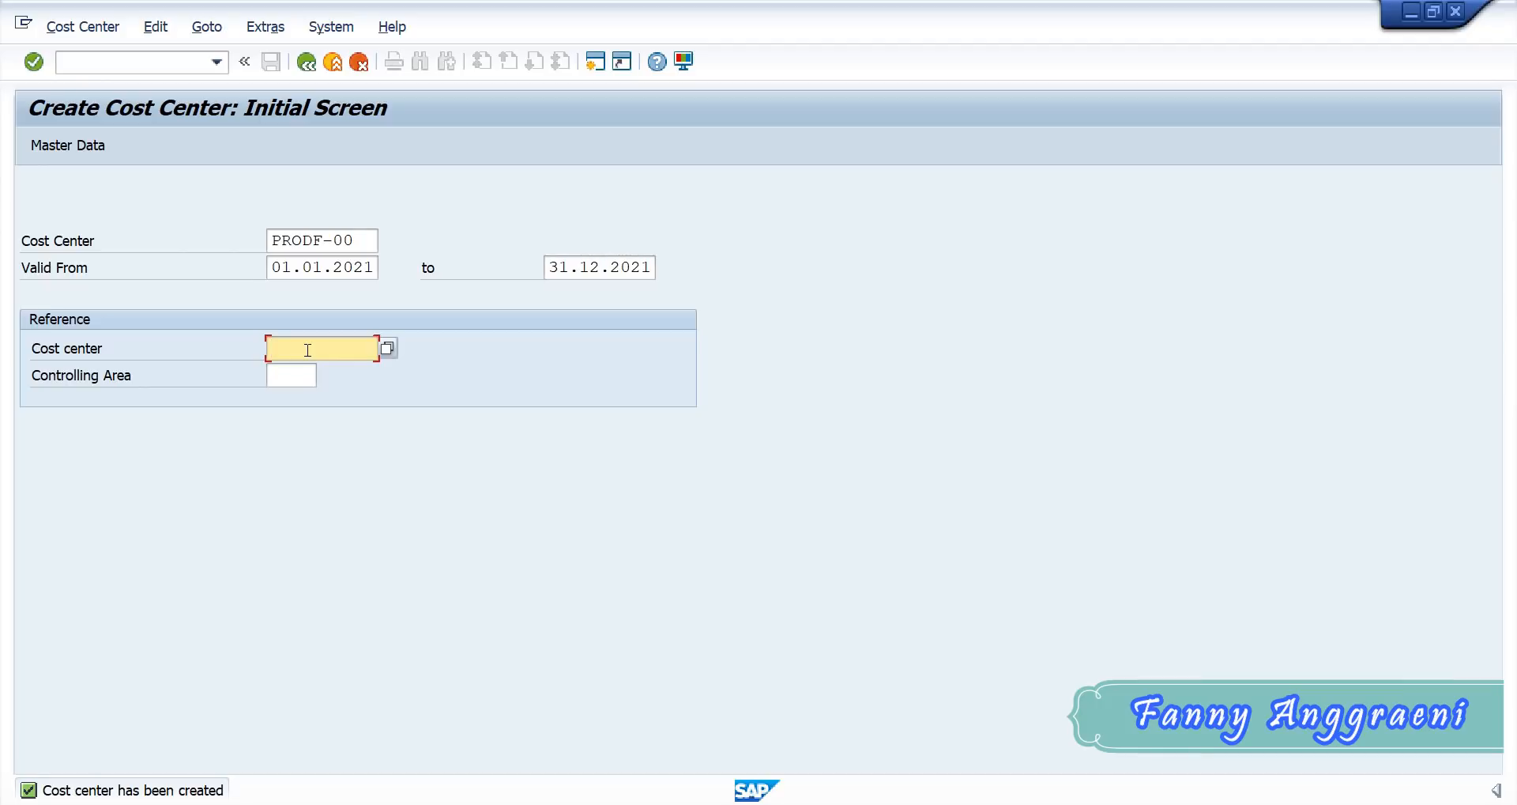
pyautogui.write('SERVF-00')
pyautogui.click(91, 146)
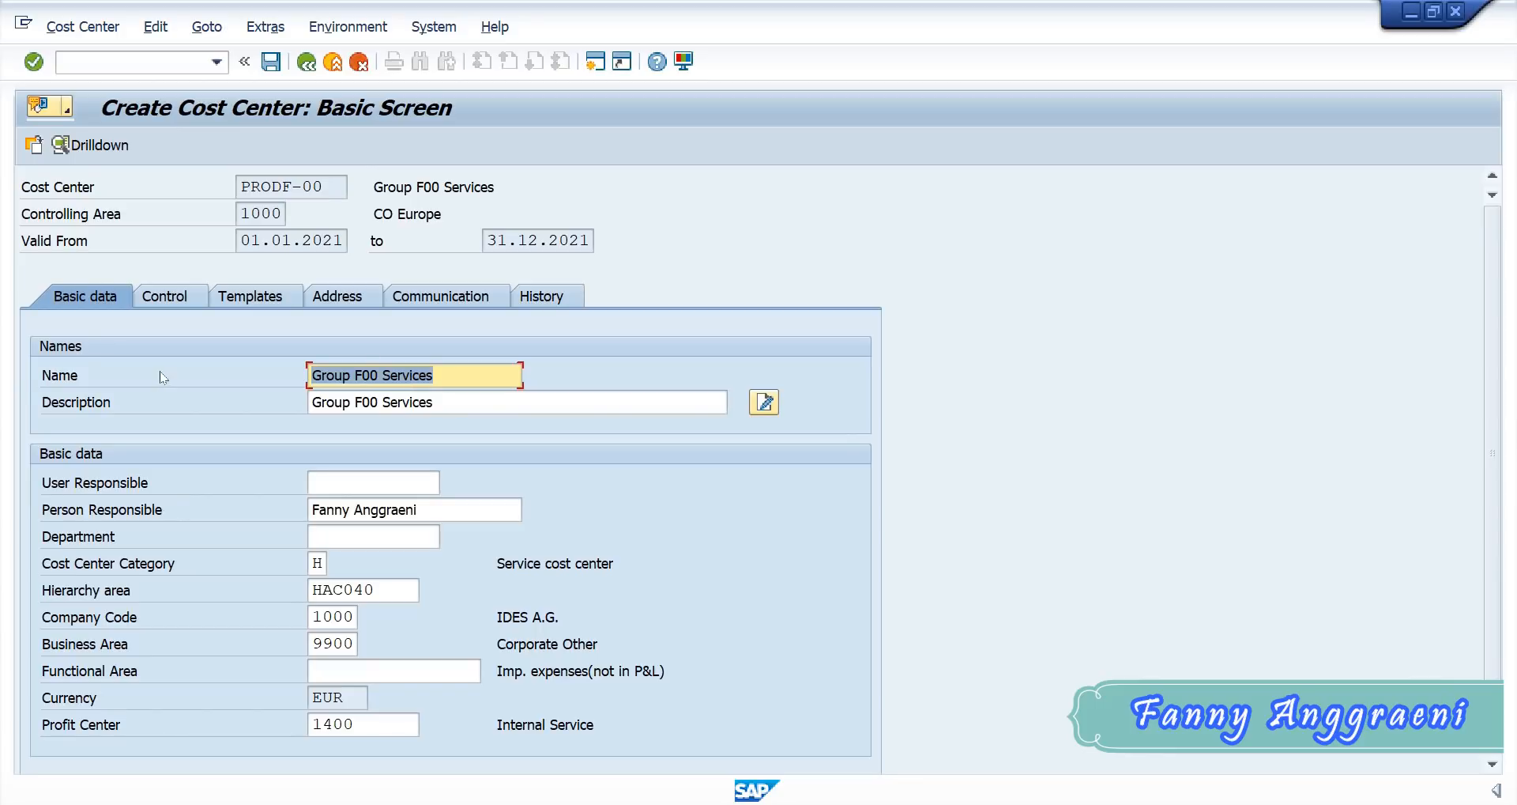
# - Change both the name and the description of cost center PRODF-00 to Group F00 Production
pyautogui.click(384, 375)
pyautogui.moveTo(434, 375); pyautogui.dragTo(383, 375)
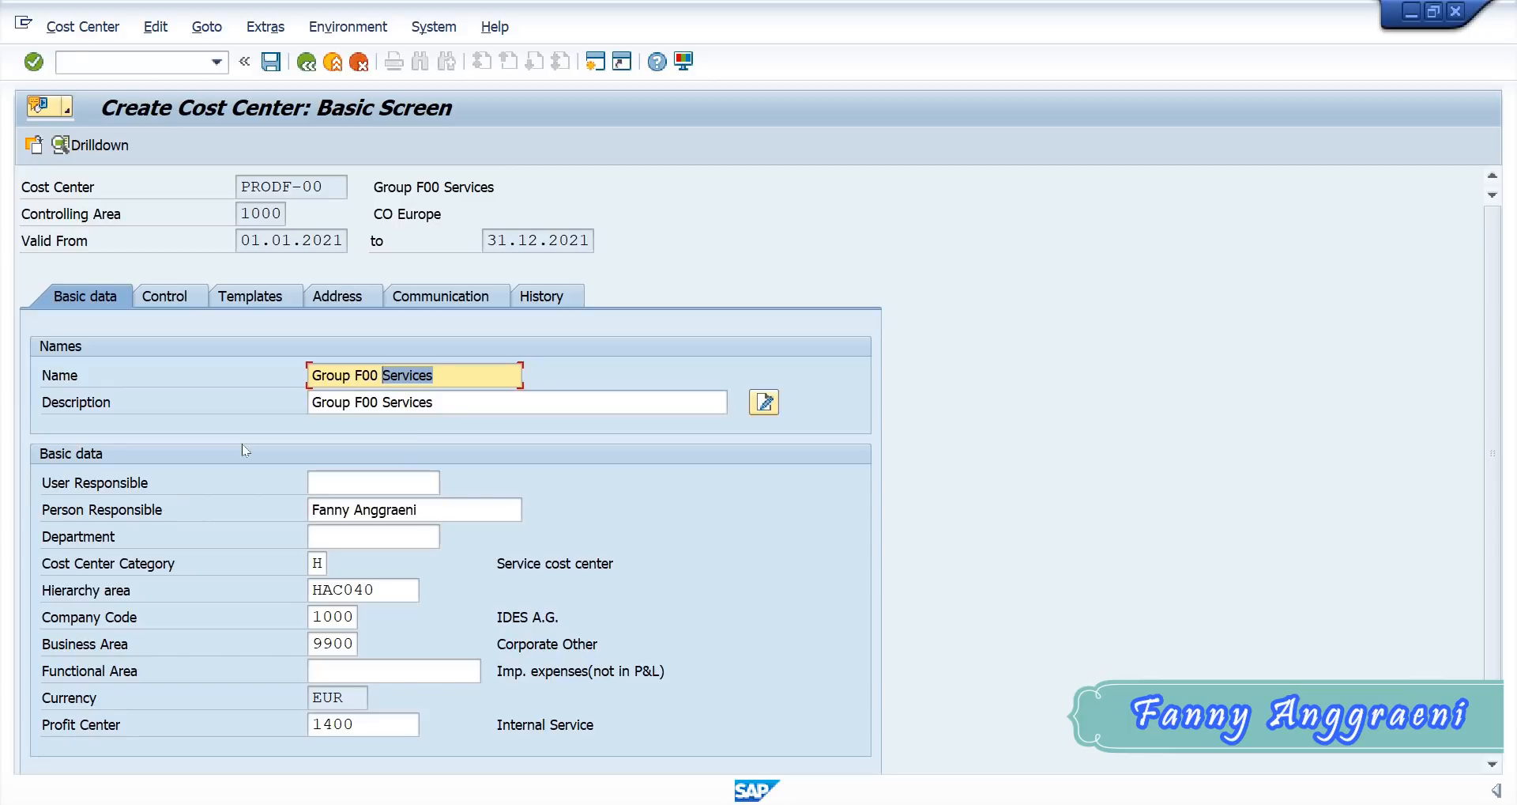
pyautogui.write('Production')
pyautogui.click(439, 401)
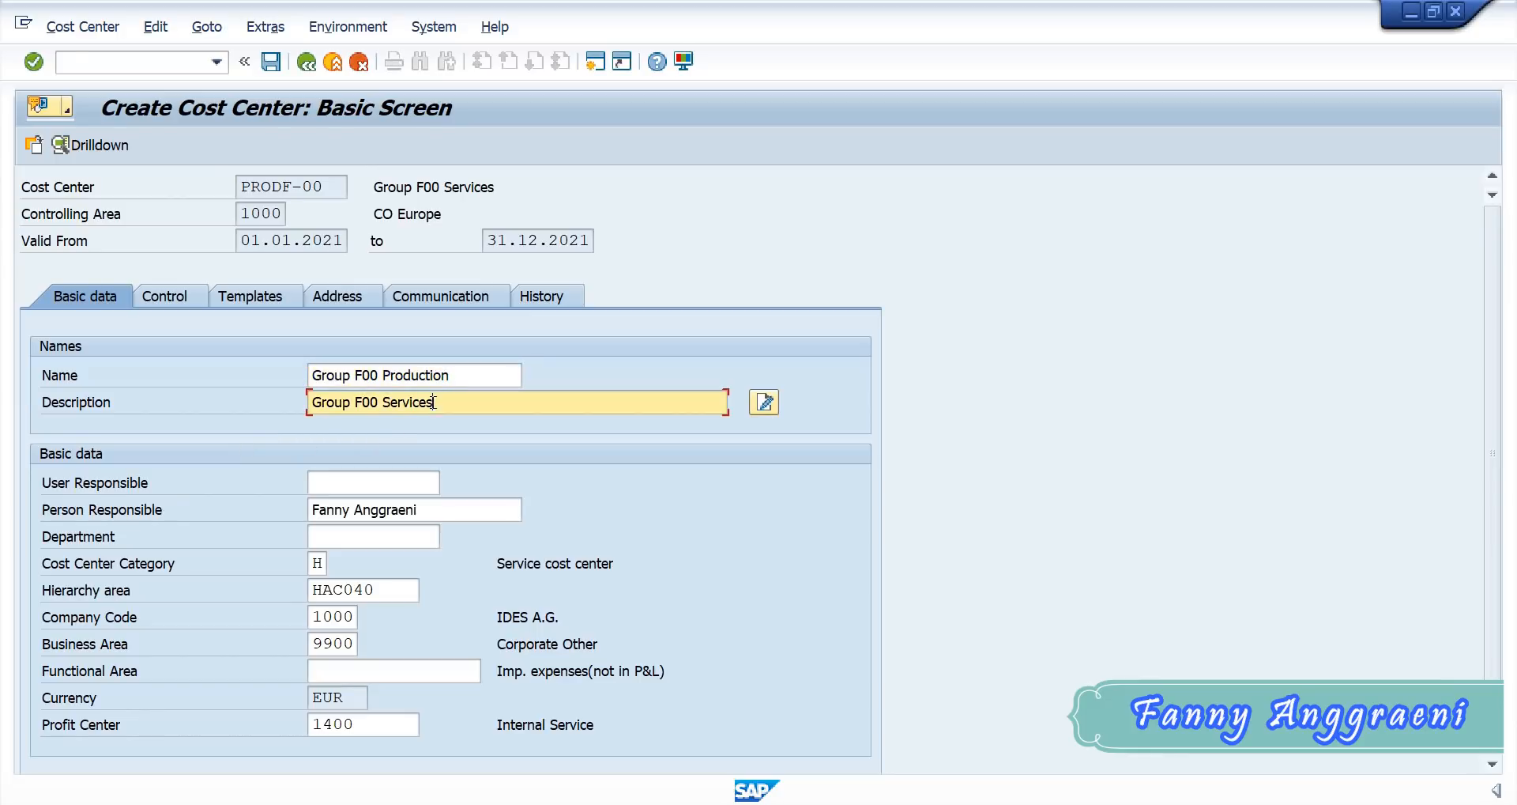
pyautogui.moveTo(440, 401); pyautogui.dragTo(385, 401)
pyautogui.write('Production')
pyautogui.click(438, 509)
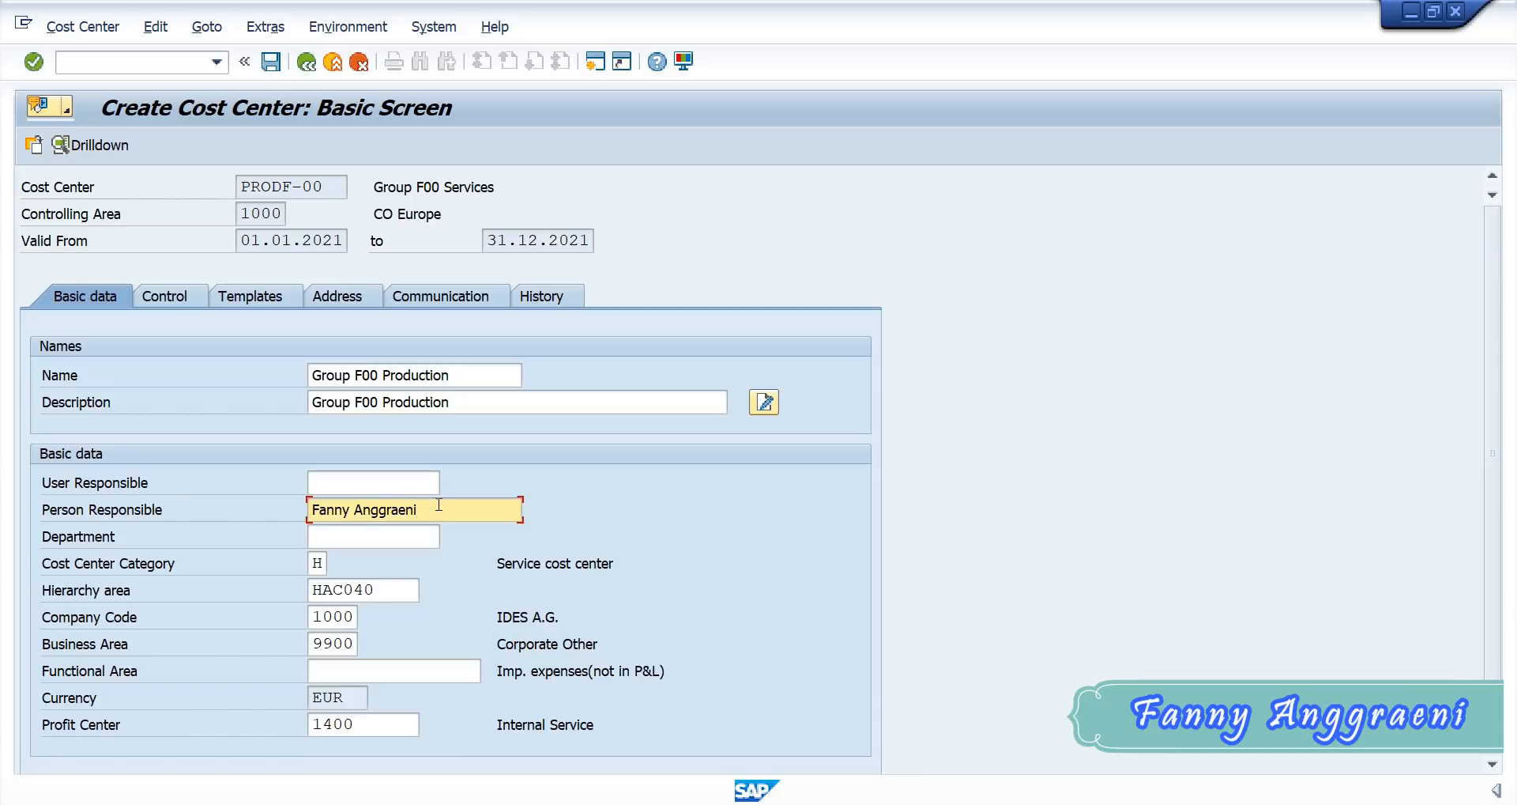
# - Set the cost center category of PRODF-00 to F, Production
pyautogui.click(317, 563)
pyautogui.click(340, 566)
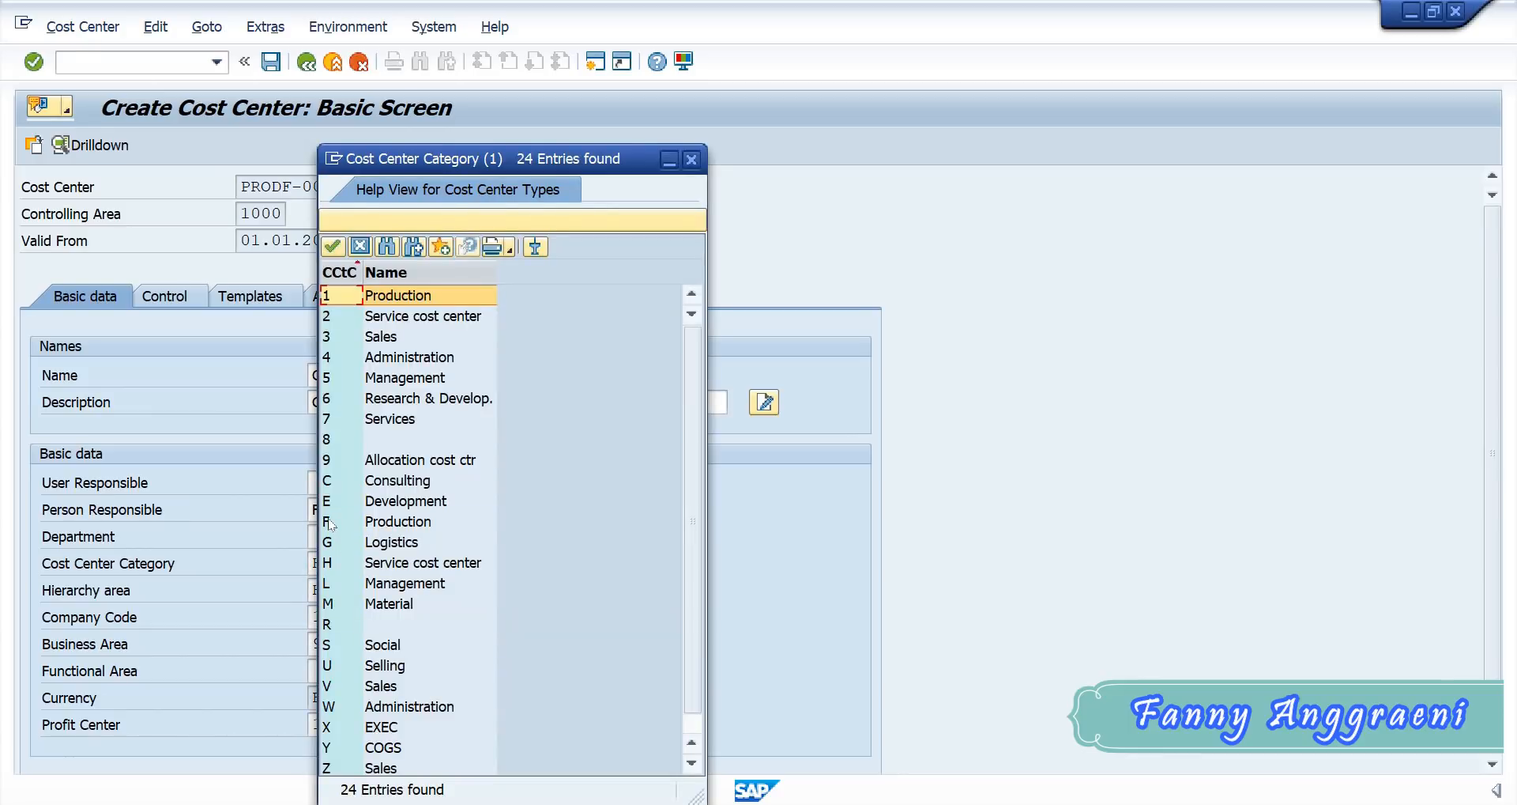
pyautogui.click(333, 523)
pyautogui.doubleClick(335, 525)
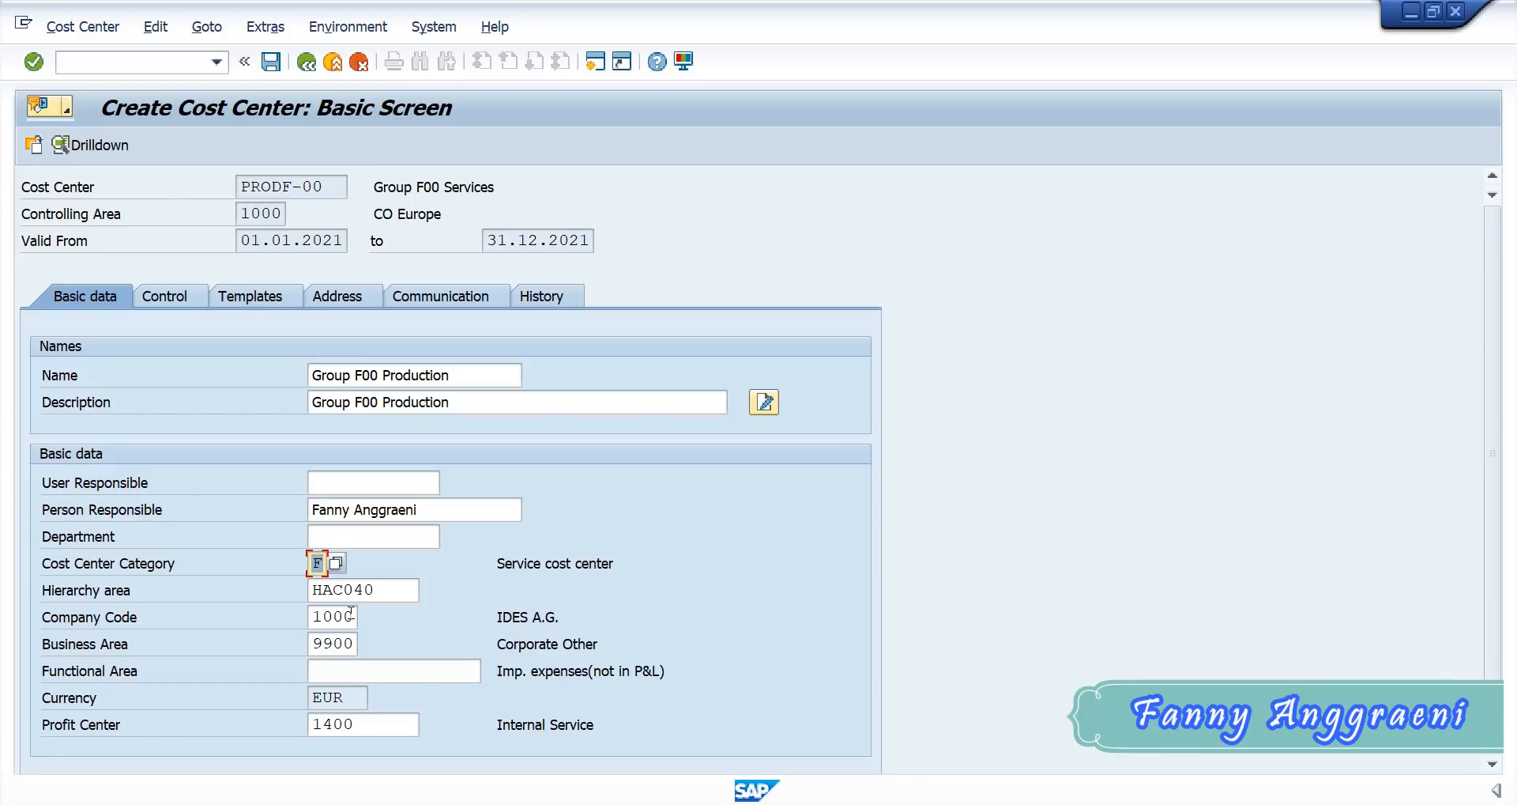
# - Set the business area of PRODF-00 to 1000 and its profit center to 1010
pyautogui.doubleClick(318, 642)
pyautogui.write('1000')
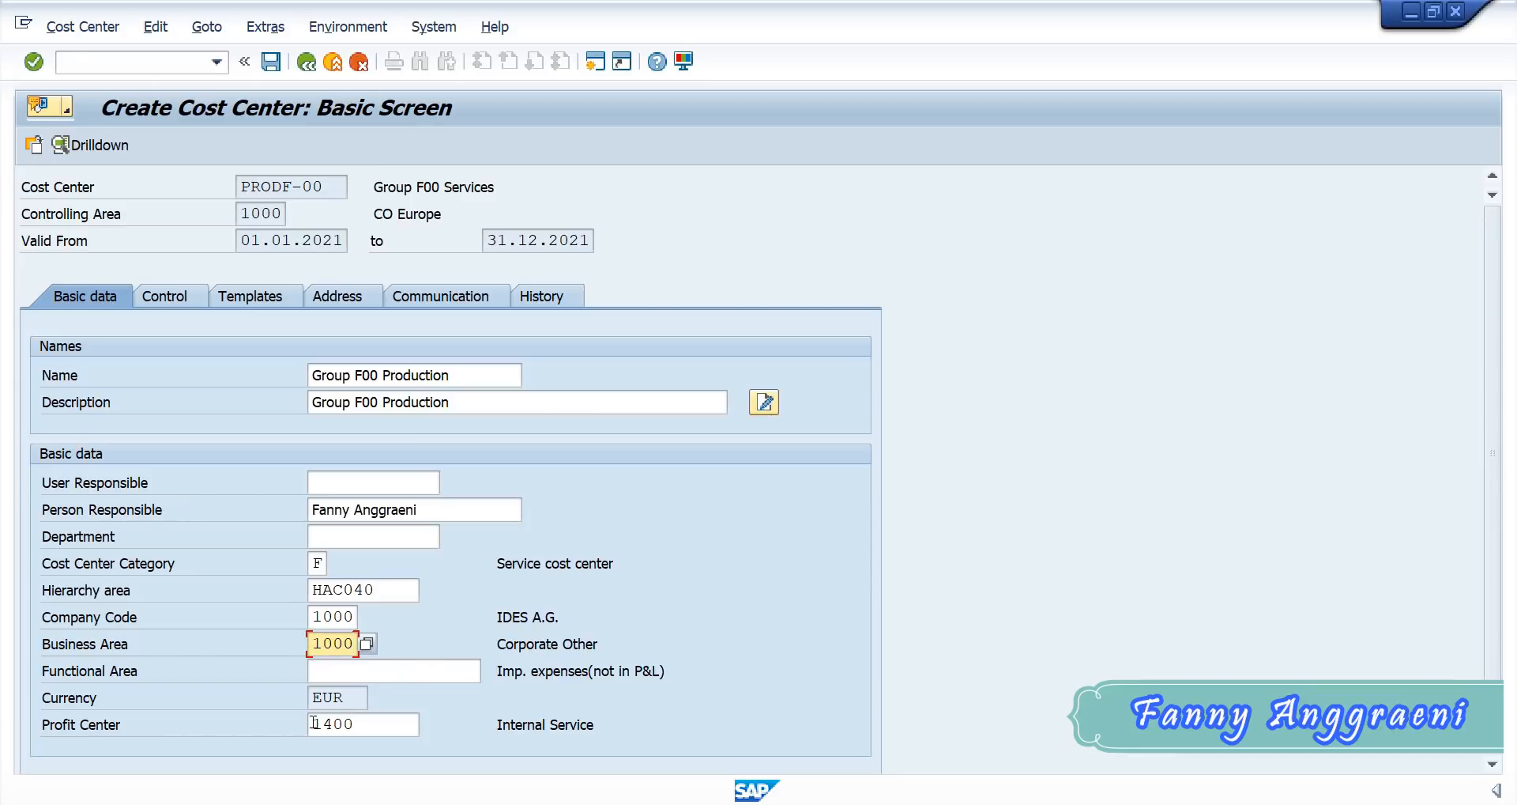
pyautogui.moveTo(314, 722); pyautogui.dragTo(422, 743)
pyautogui.write('0')
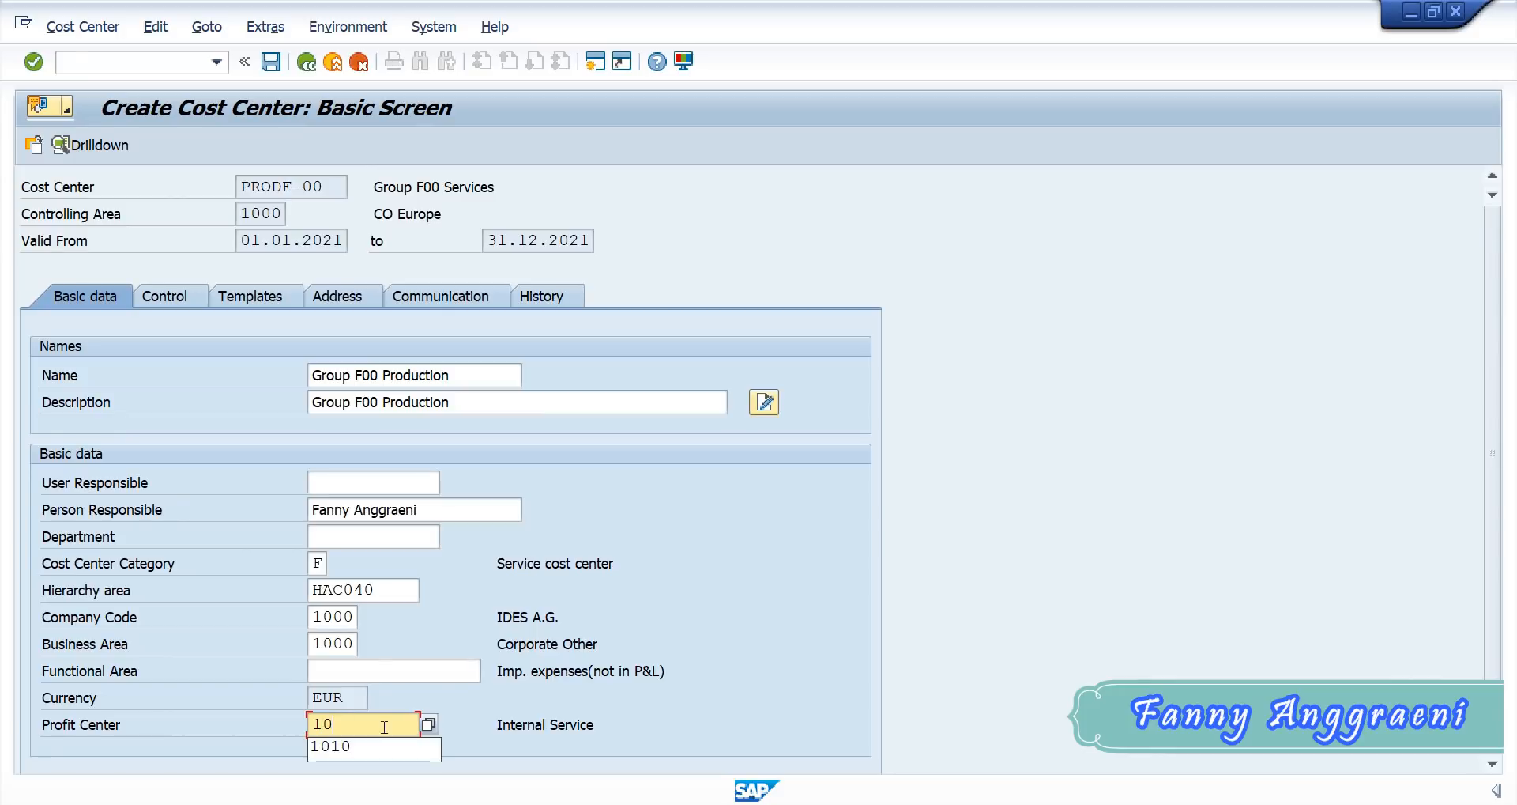
pyautogui.write('10')
pyautogui.press('Tab')
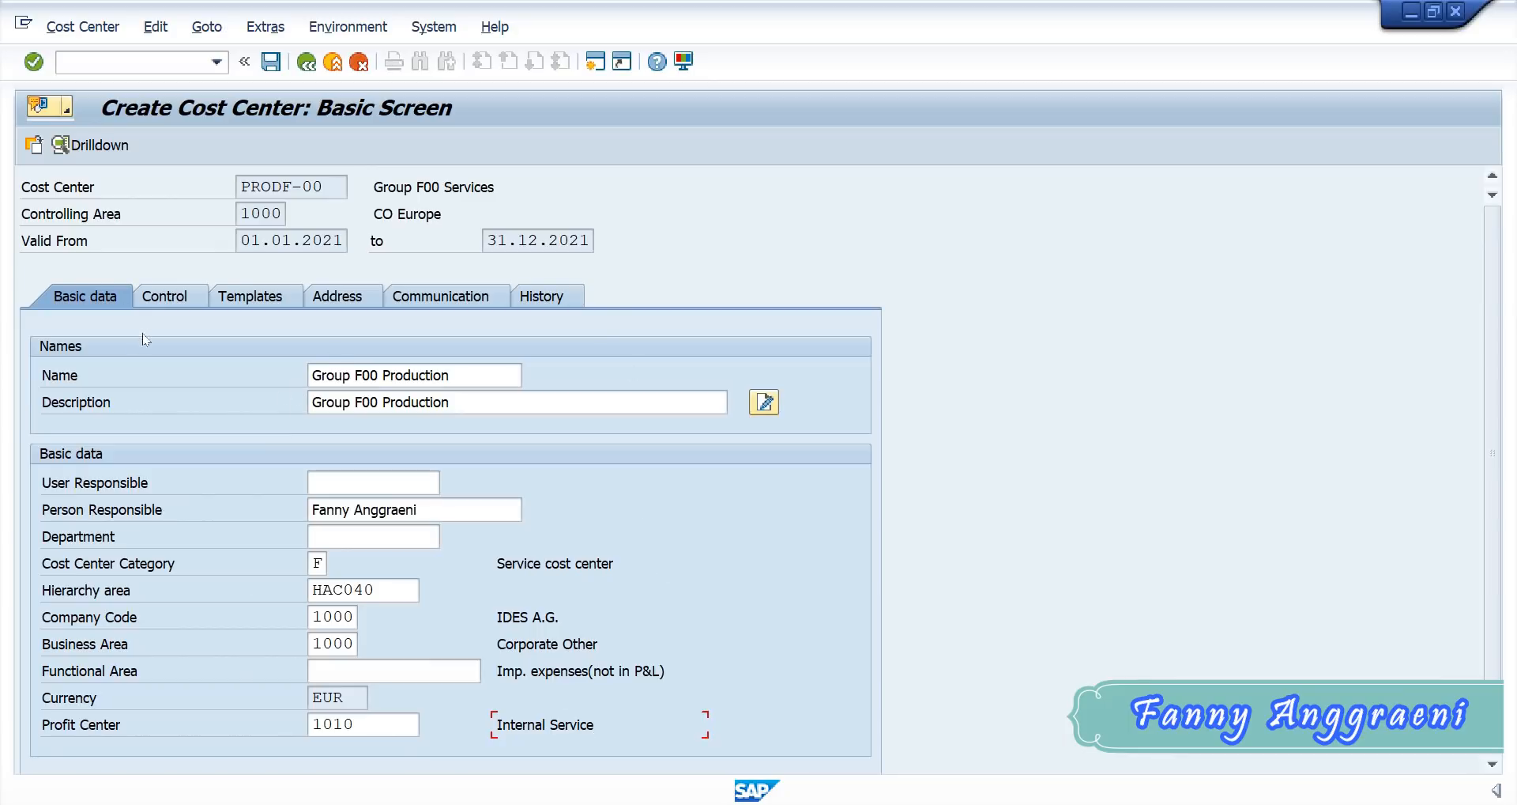
# - Check the control indicators of cost center PRODF-00 and save the cost center, leaving the creation transaction
pyautogui.click(166, 294)
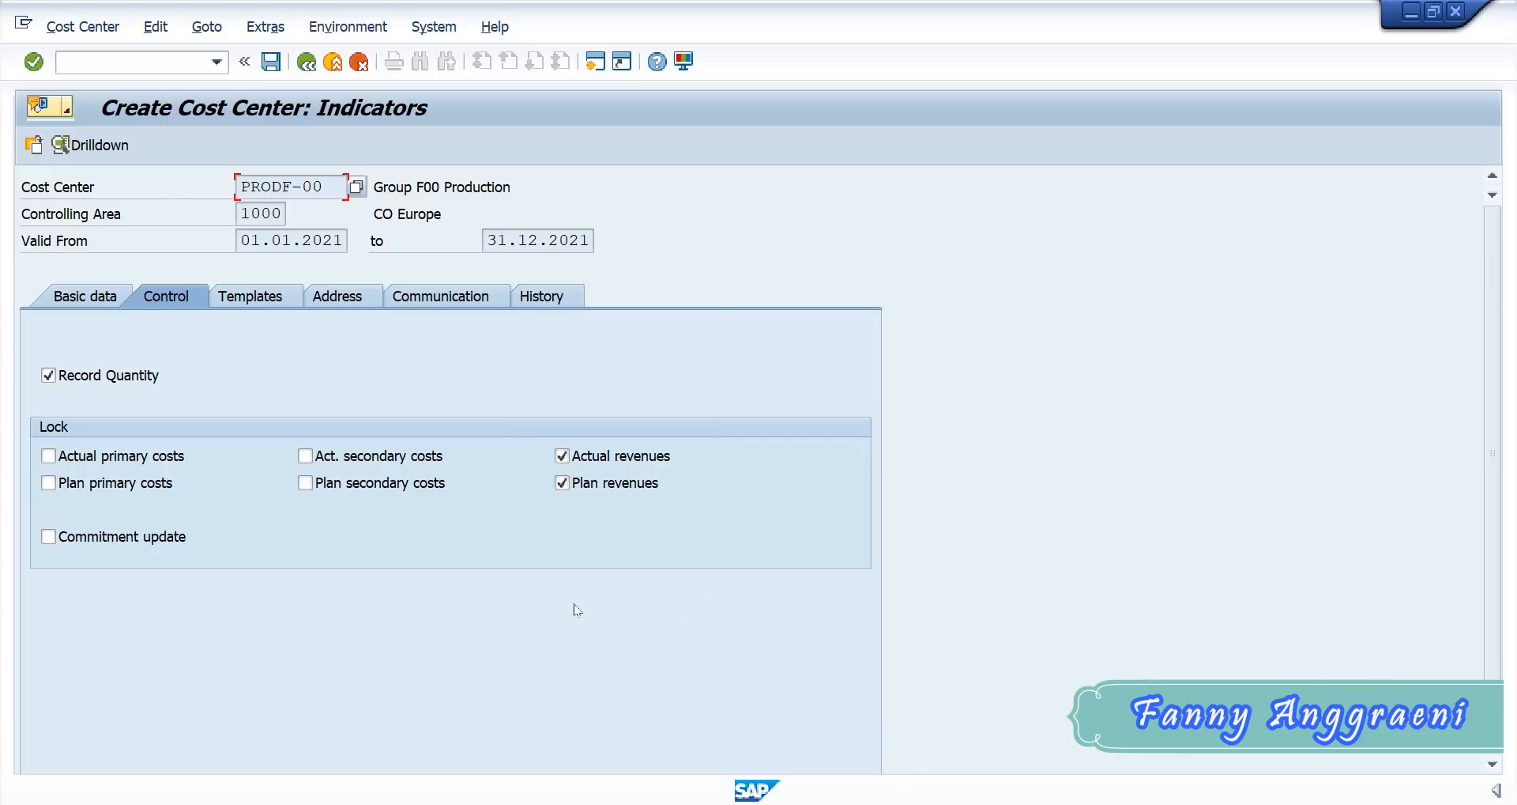
pyautogui.click(273, 61)
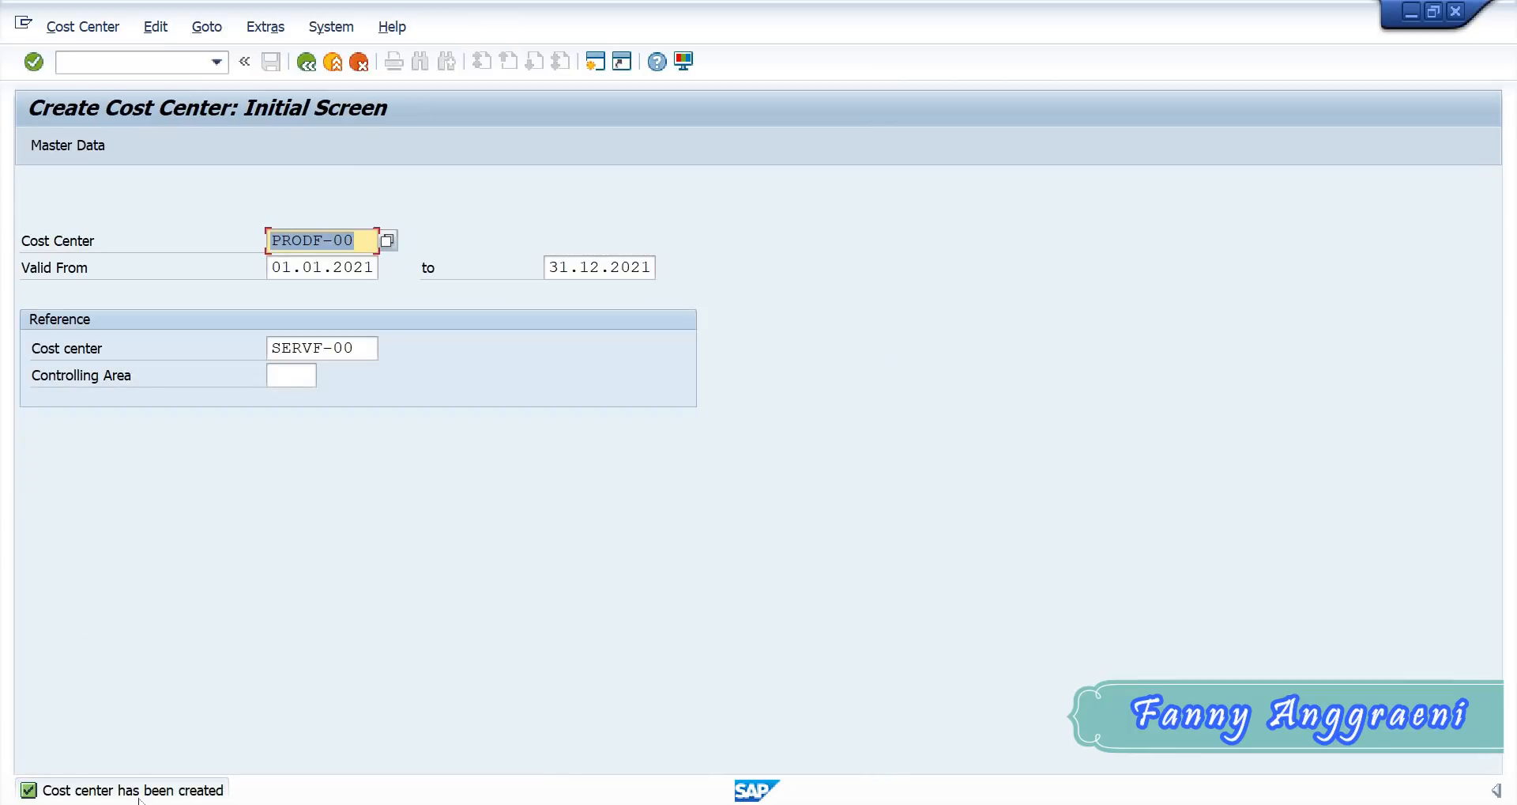
pyautogui.click(124, 69)
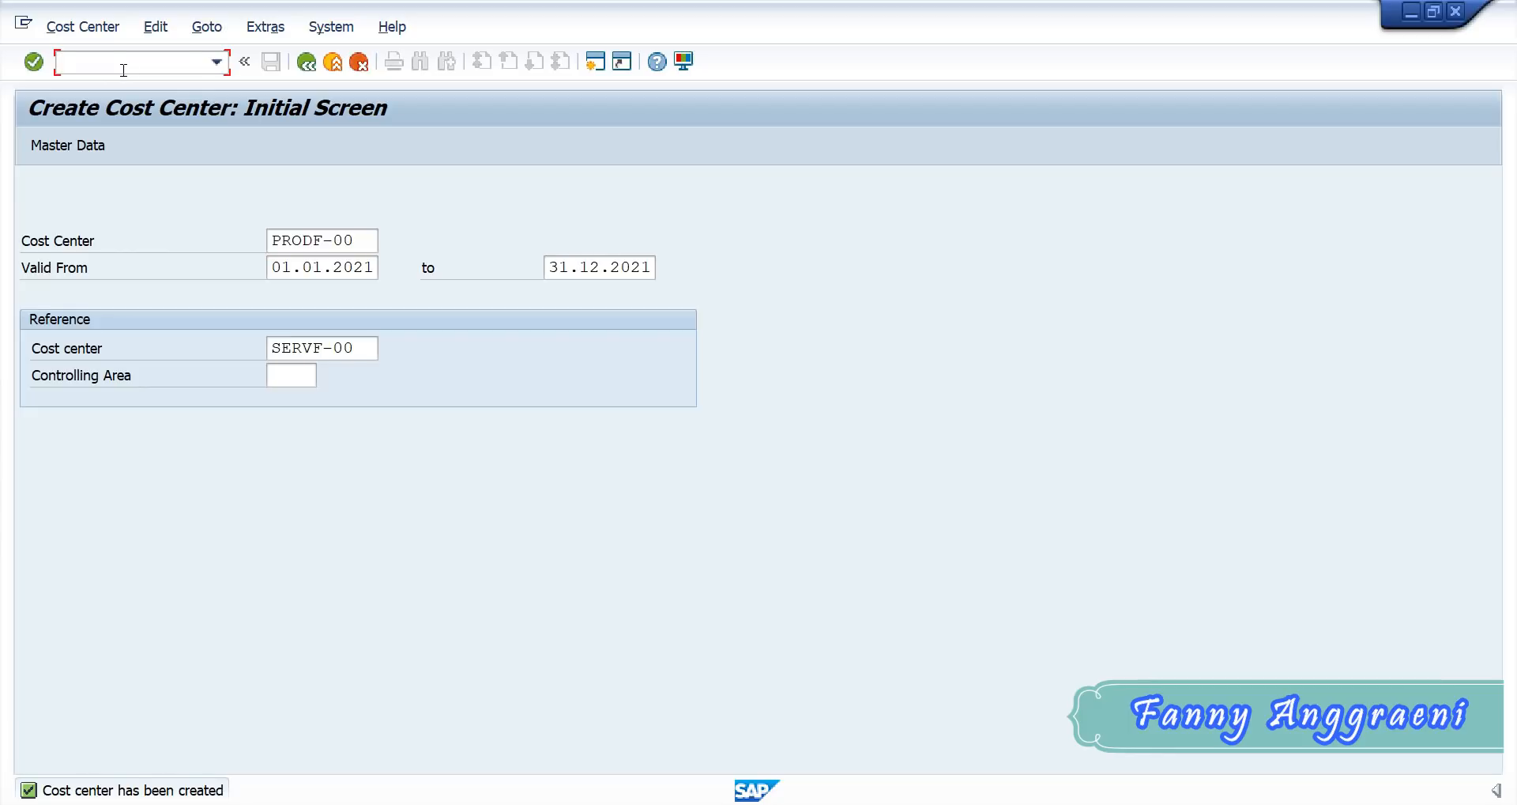
pyautogui.write('/n')
pyautogui.press('Return')
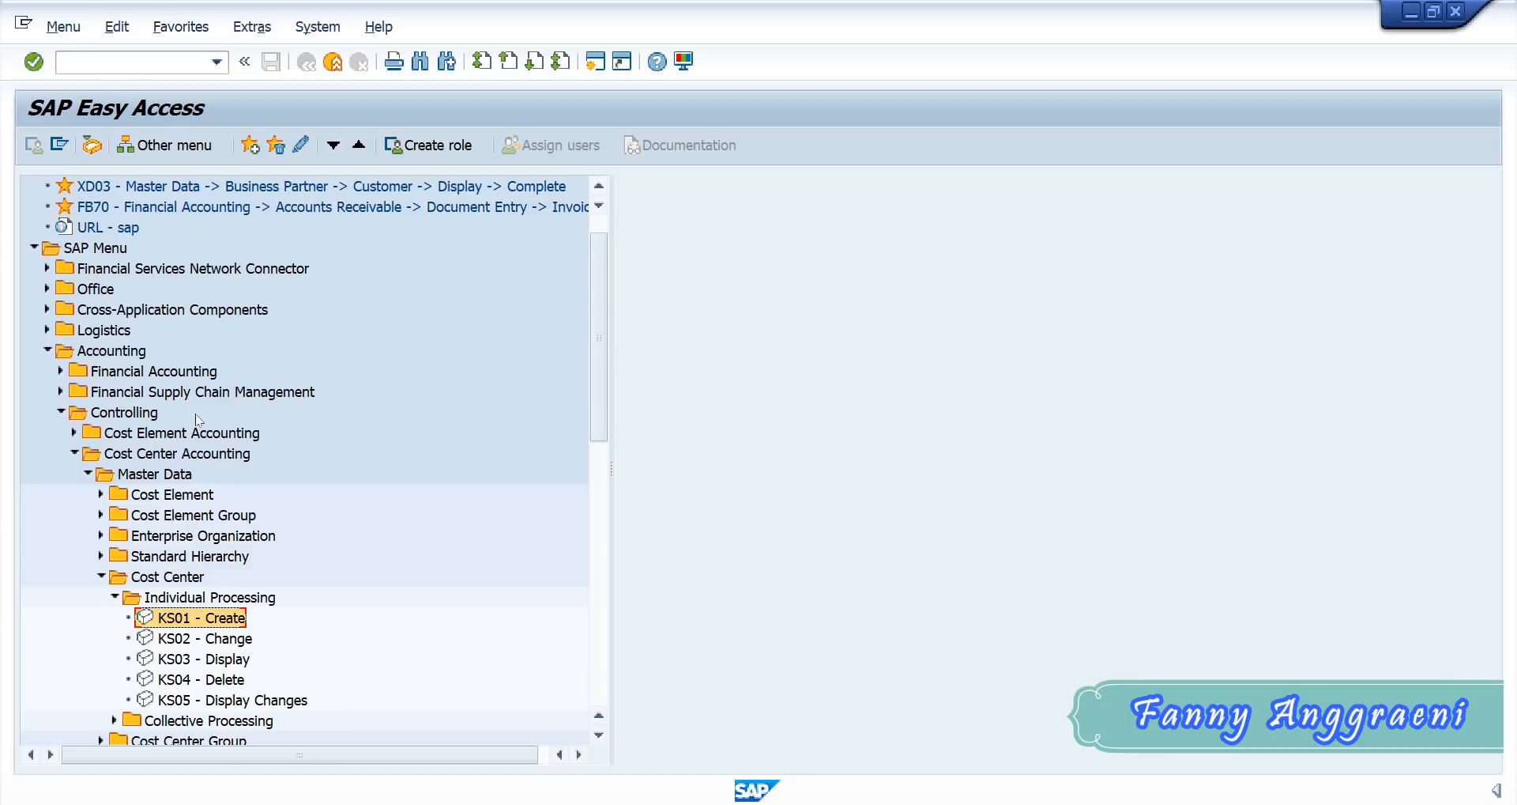
# - Start the KSH1 transaction for creating a cost center group from the Cost Center Accounting master data
pyautogui.click(115, 597)
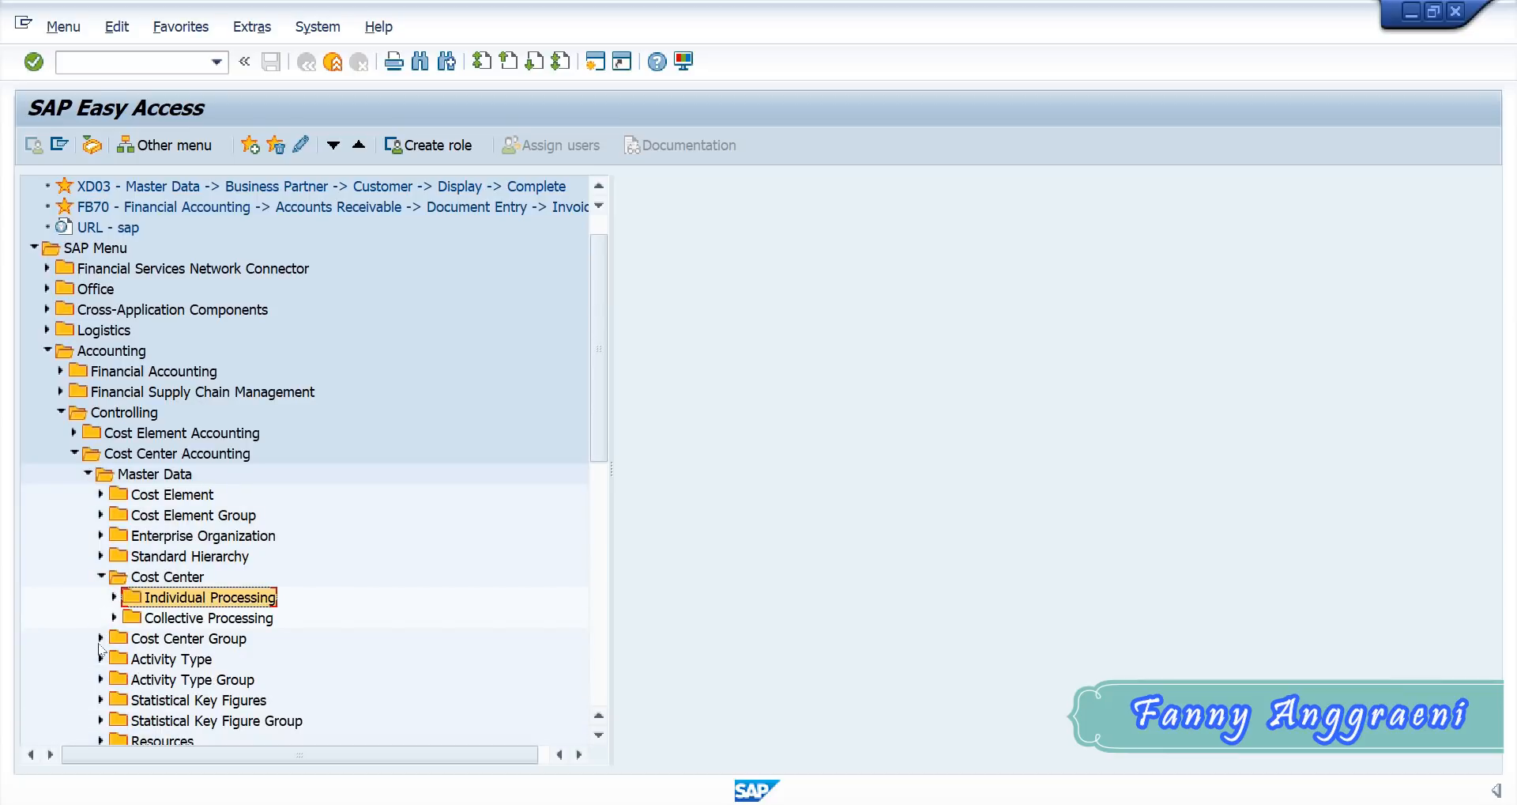
pyautogui.click(101, 577)
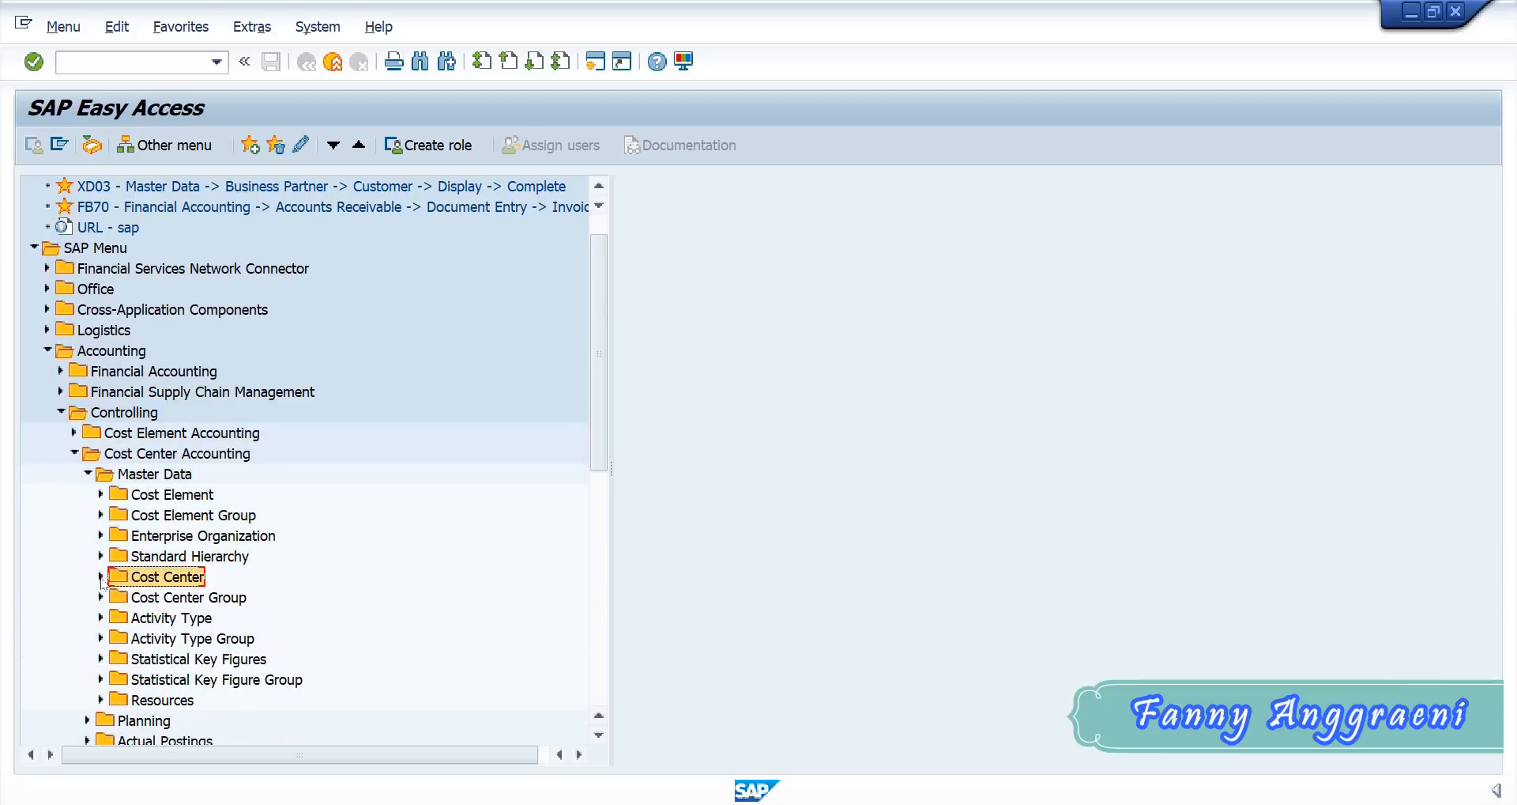
pyautogui.click(101, 597)
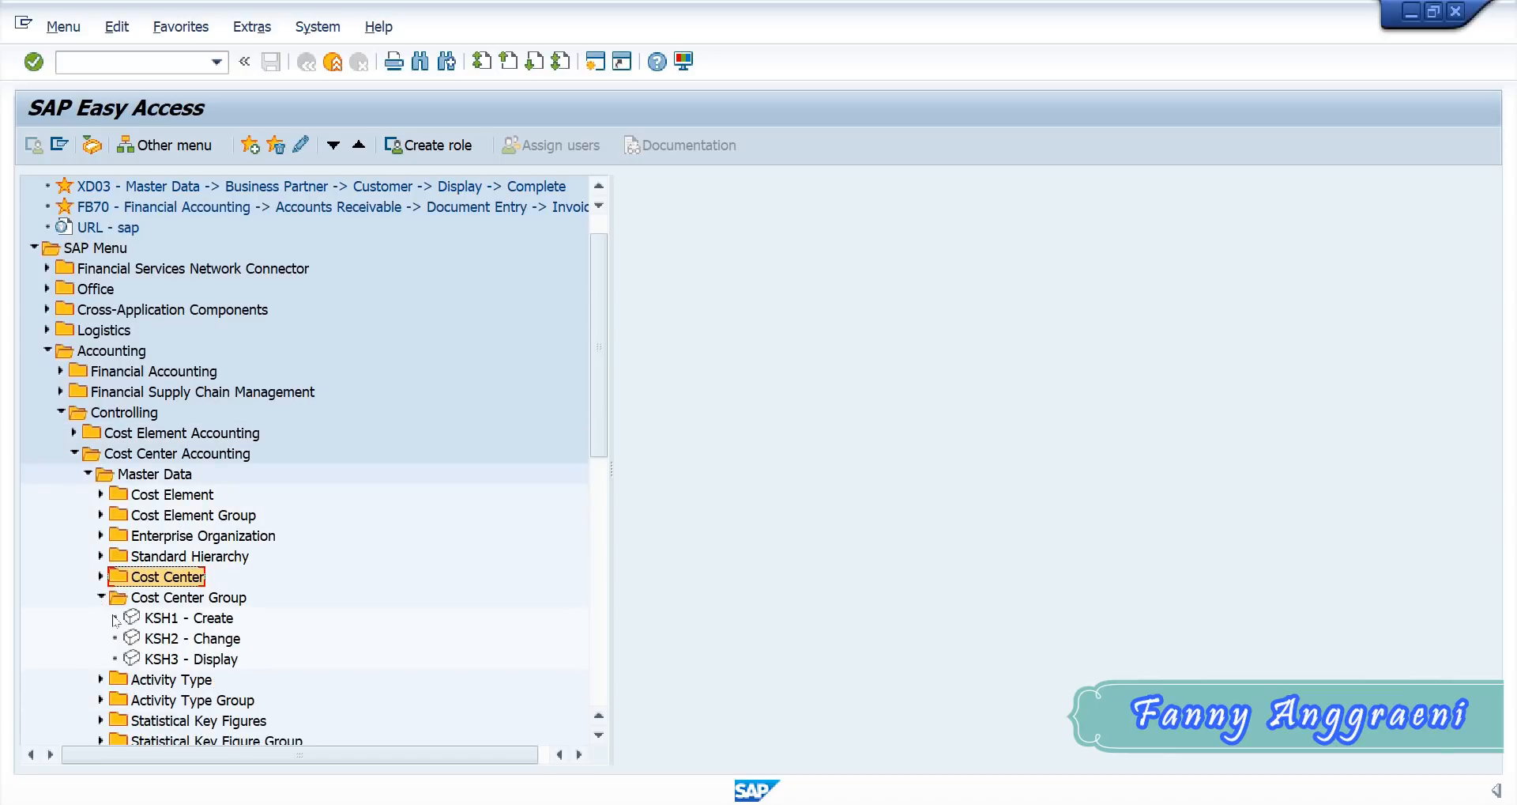
pyautogui.click(140, 623)
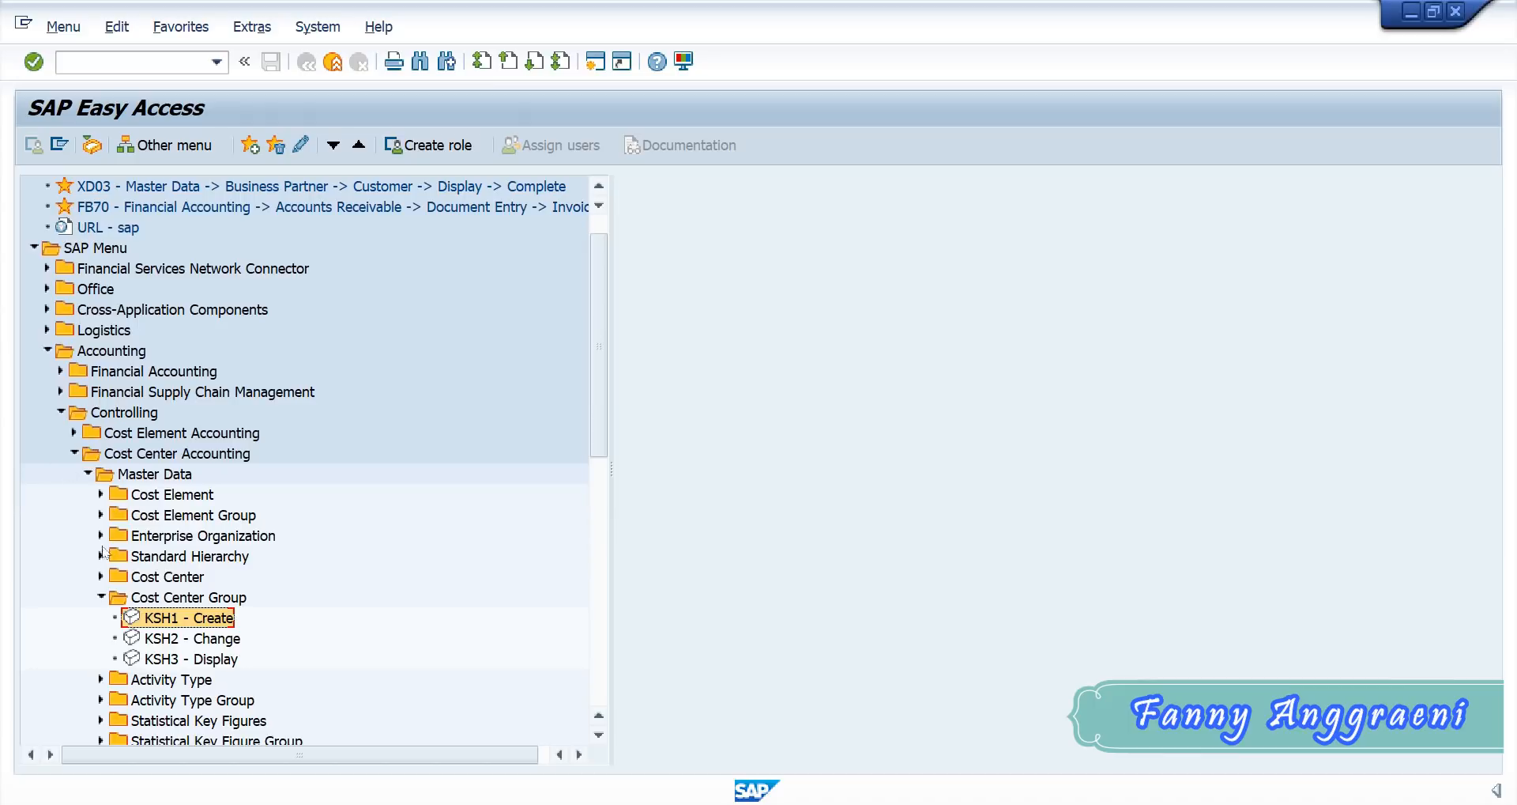
pyautogui.doubleClick(173, 617)
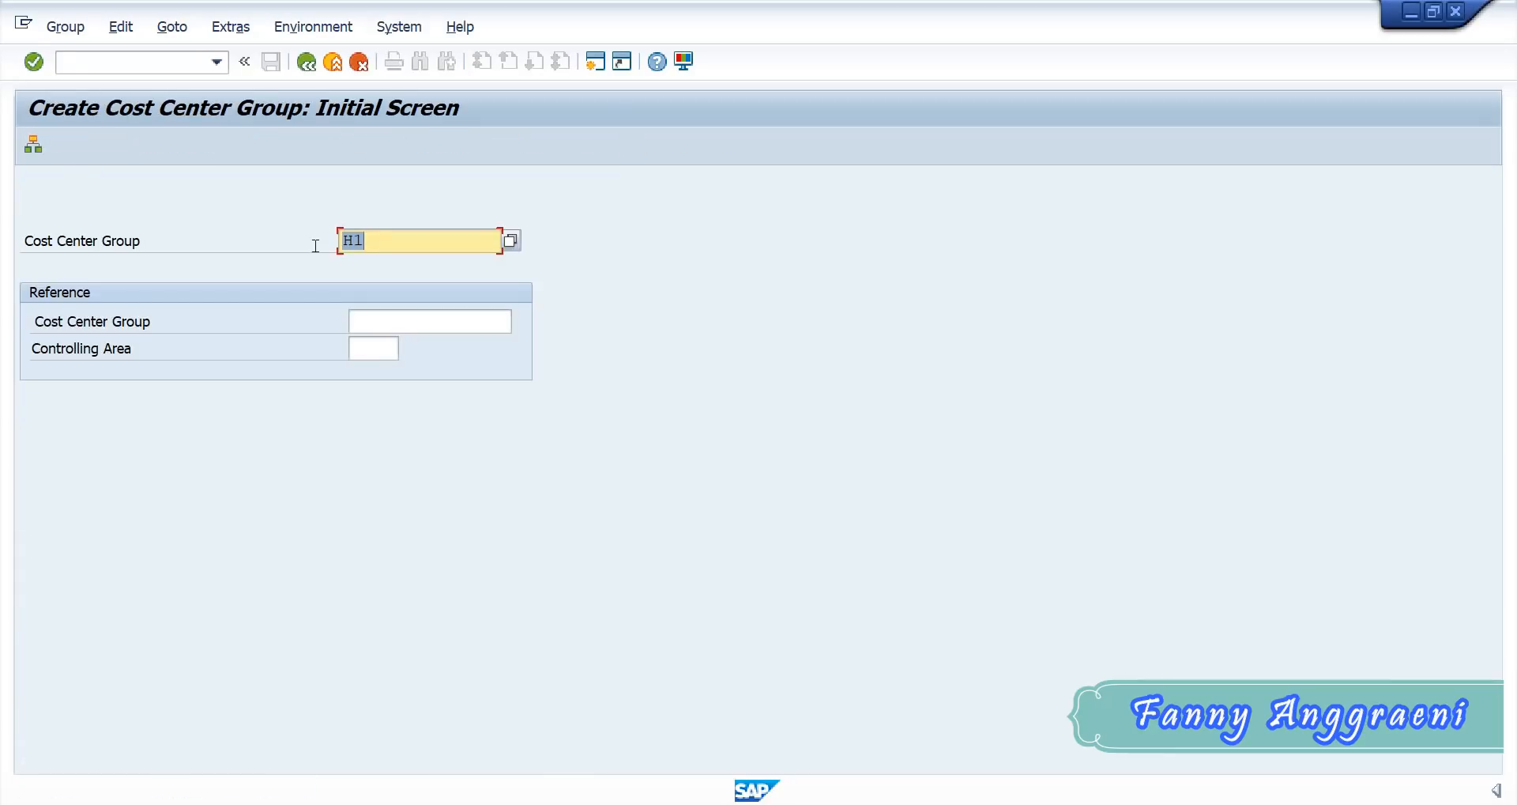
# - Clear the prefilled cost center group name and look up the Group Cost Center column in the Excel user list
pyautogui.press('BackSpace')
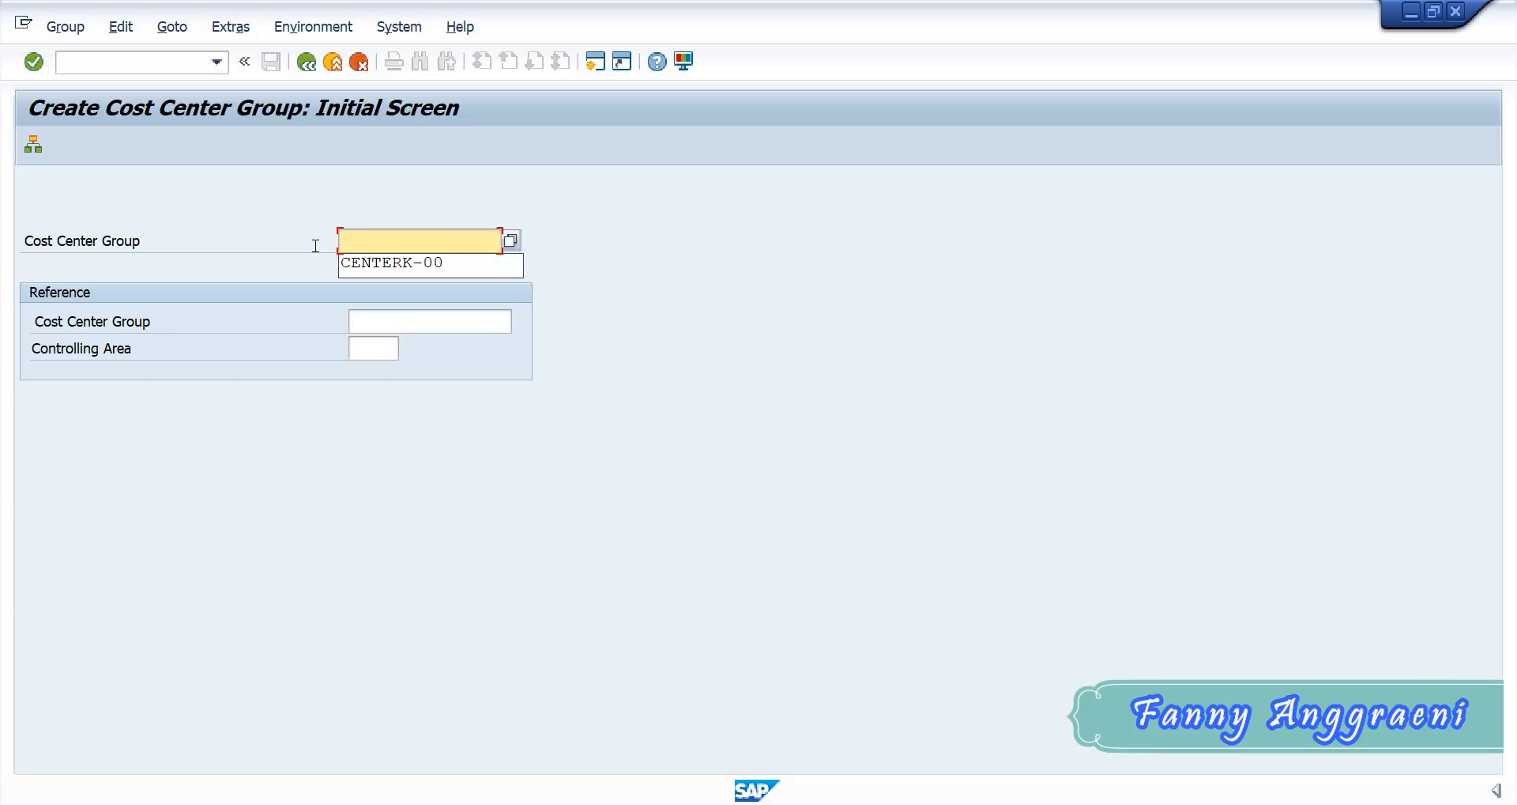
pyautogui.click(464, 265)
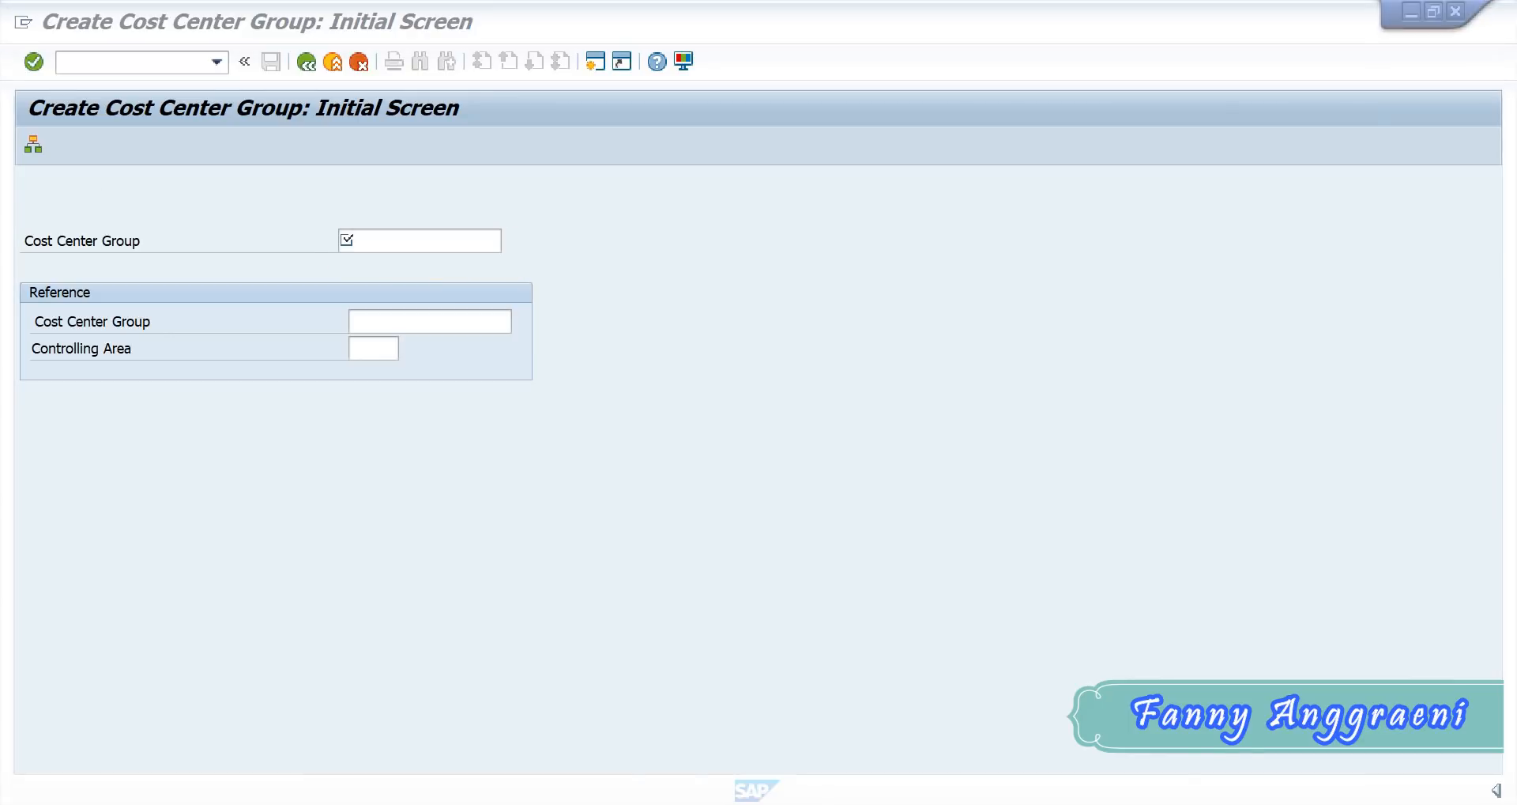
pyautogui.click(850, 803)
pyautogui.click(474, 715)
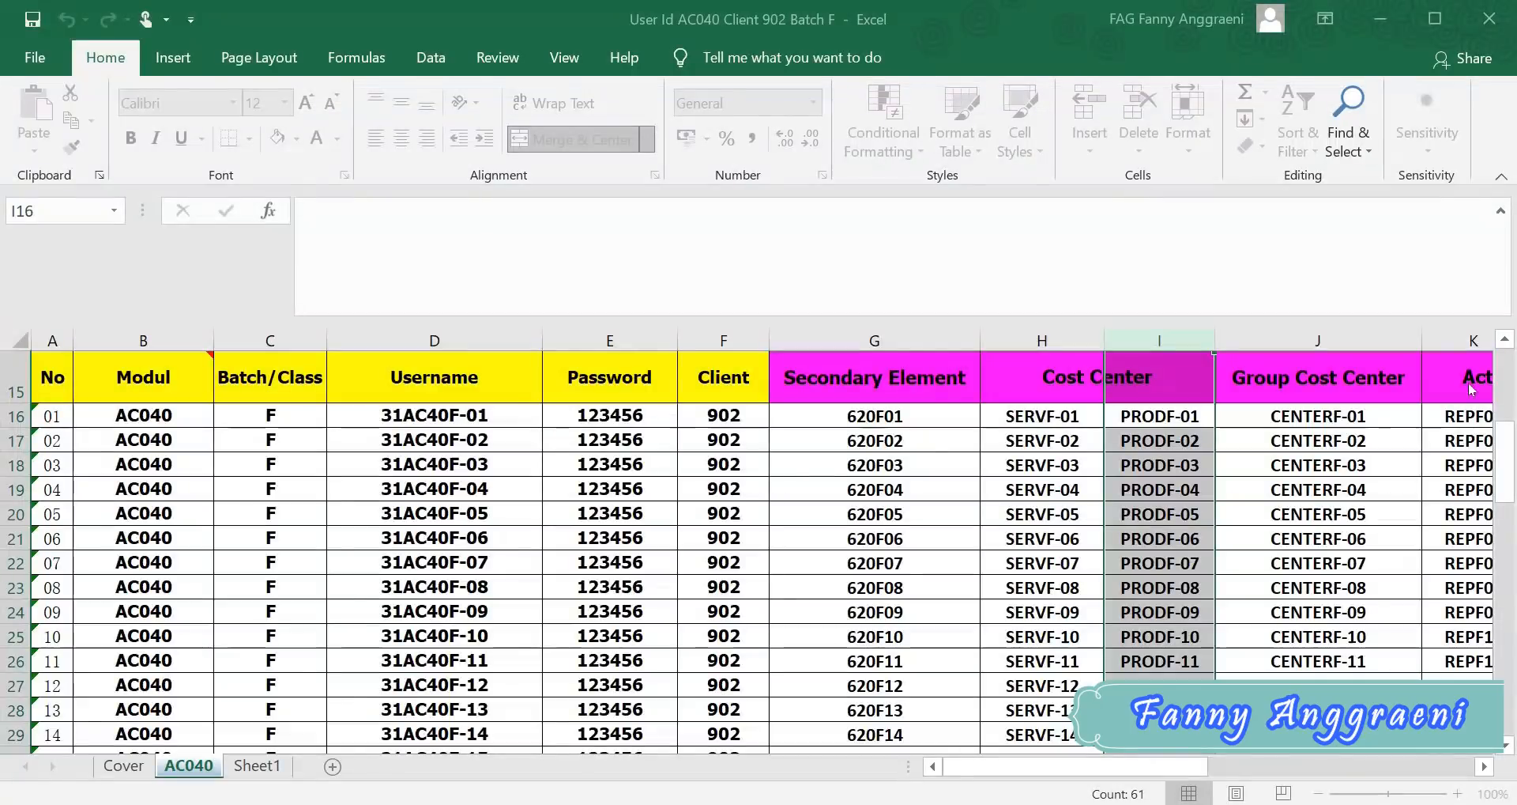
pyautogui.click(1328, 340)
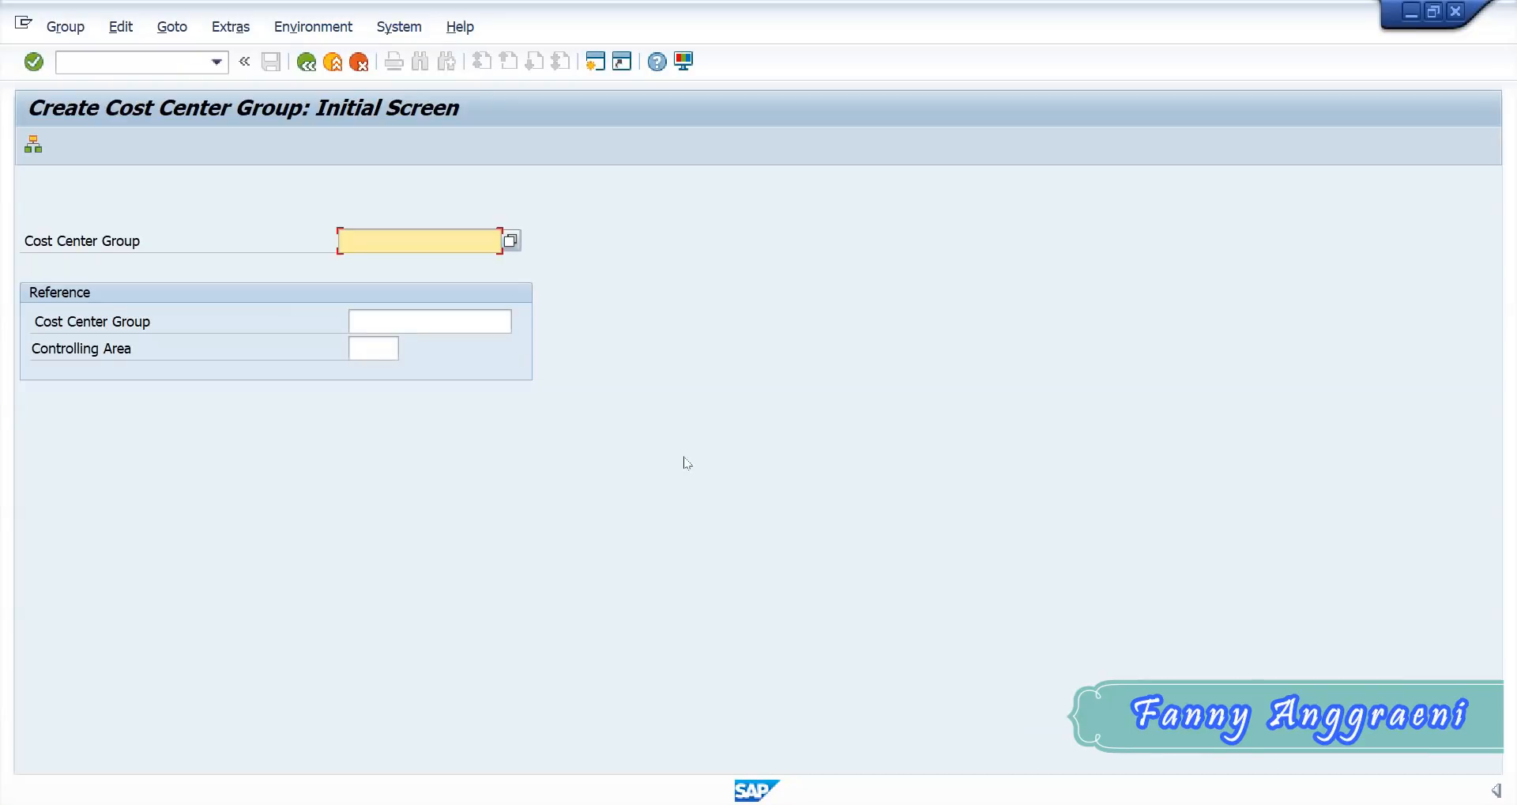
# - Enter CENTERF-00 as the name of the new cost center group
pyautogui.write('CENTER')
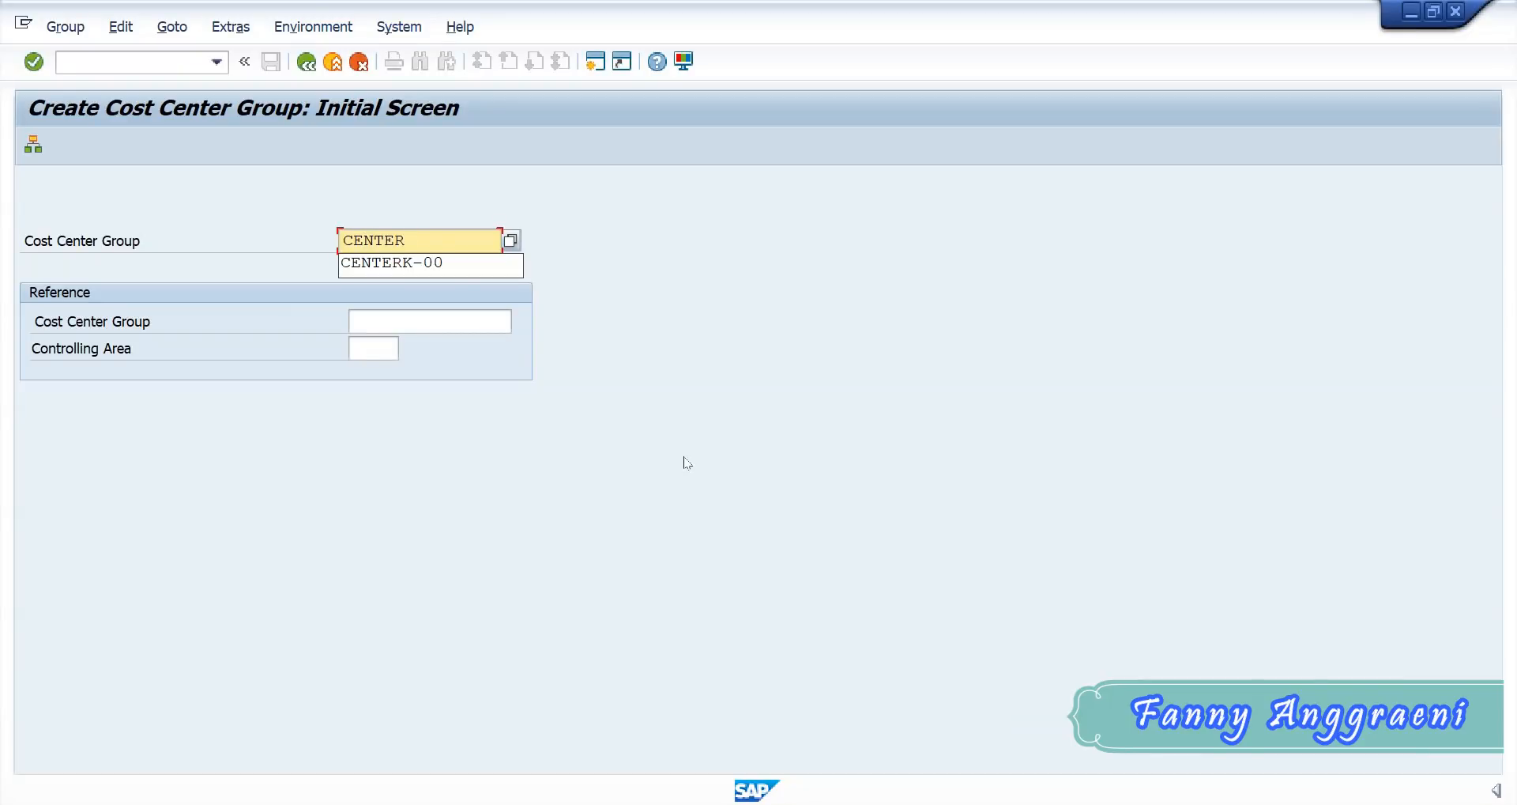
pyautogui.write('F')
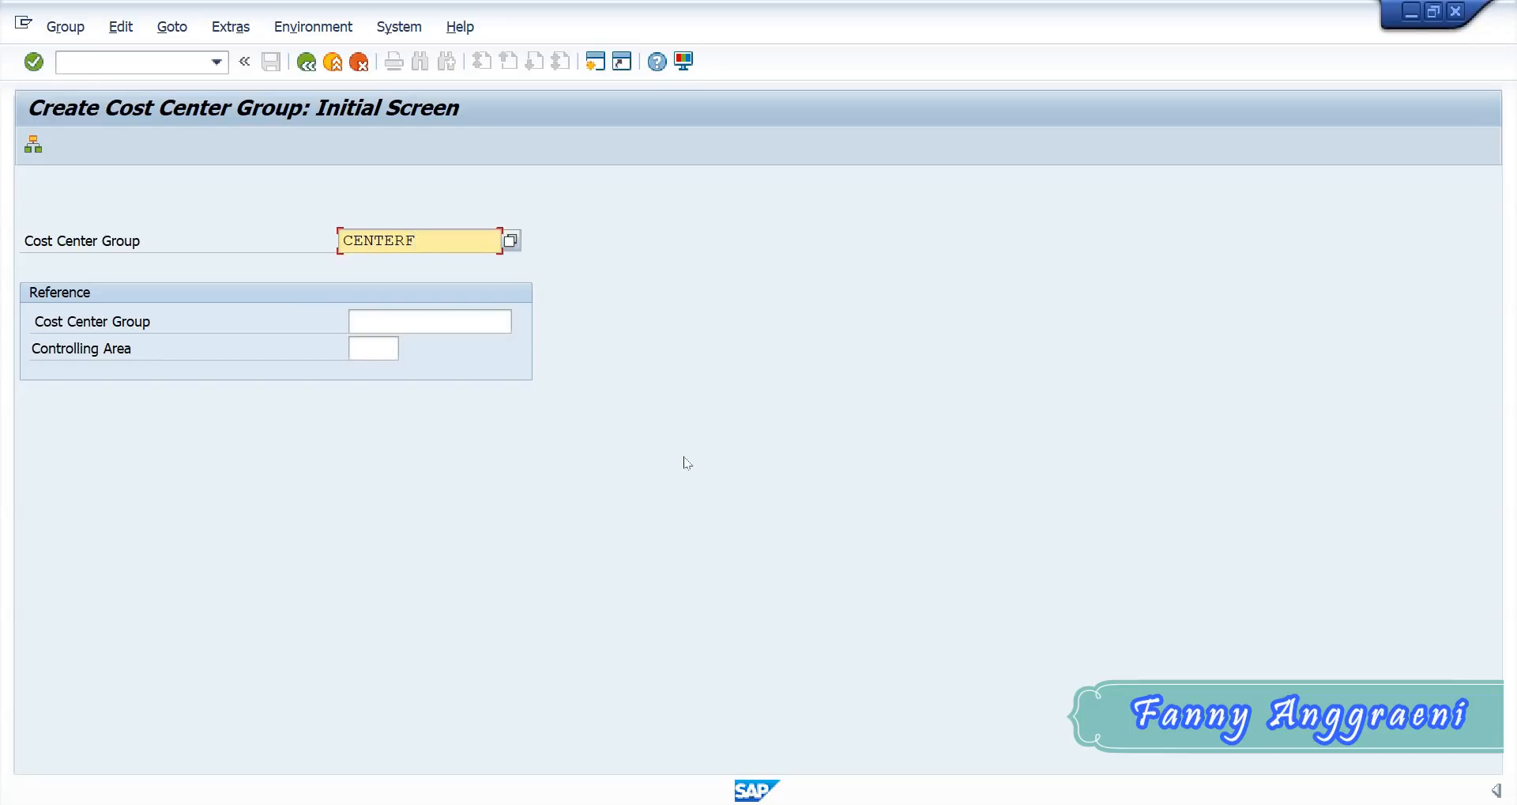
pyautogui.write('-00')
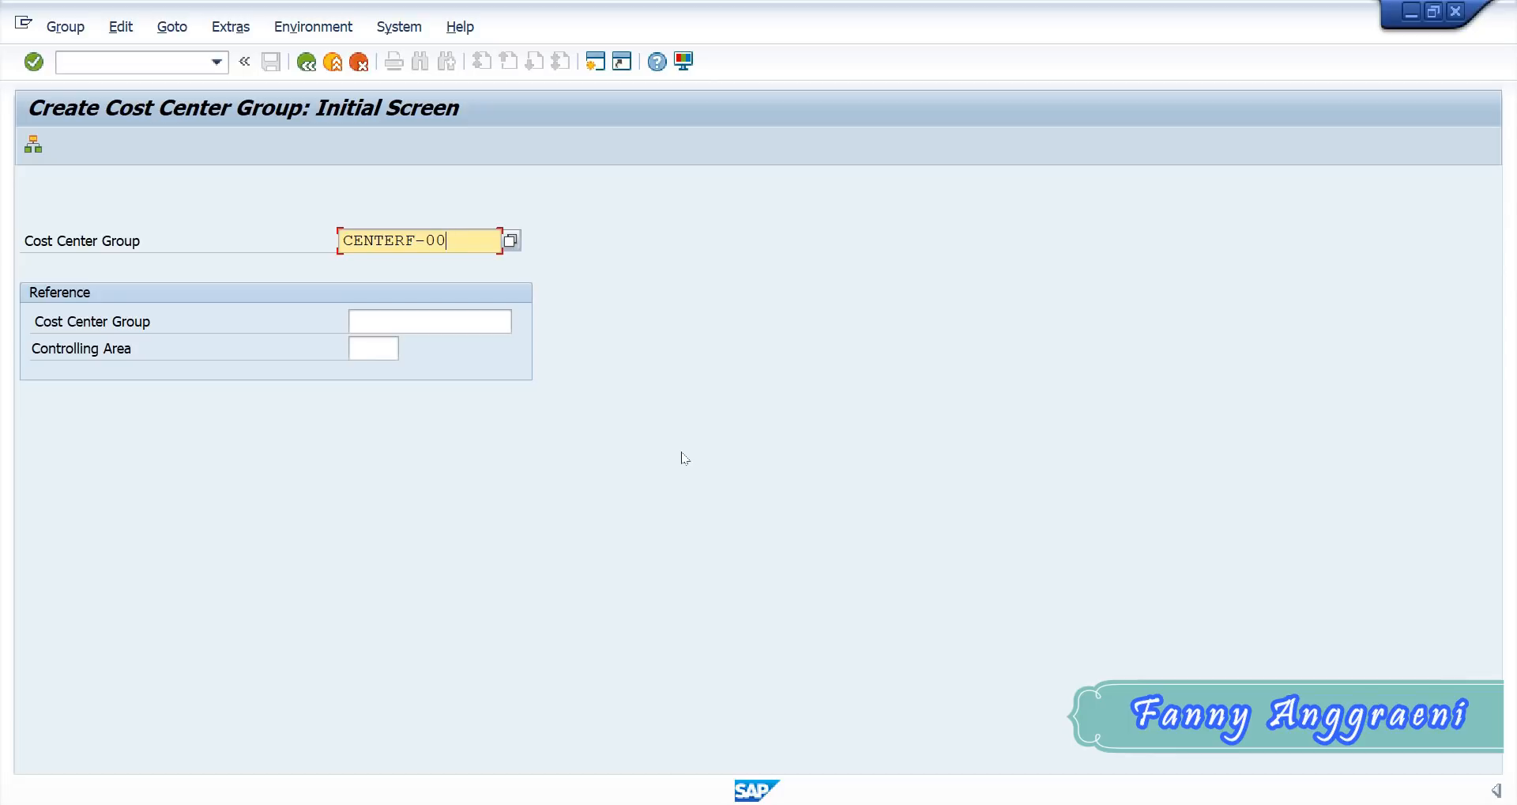
# - Open the hierarchy of group CENTERF-00 and enter Group F00 Cost Centers as its description
pyautogui.click(33, 145)
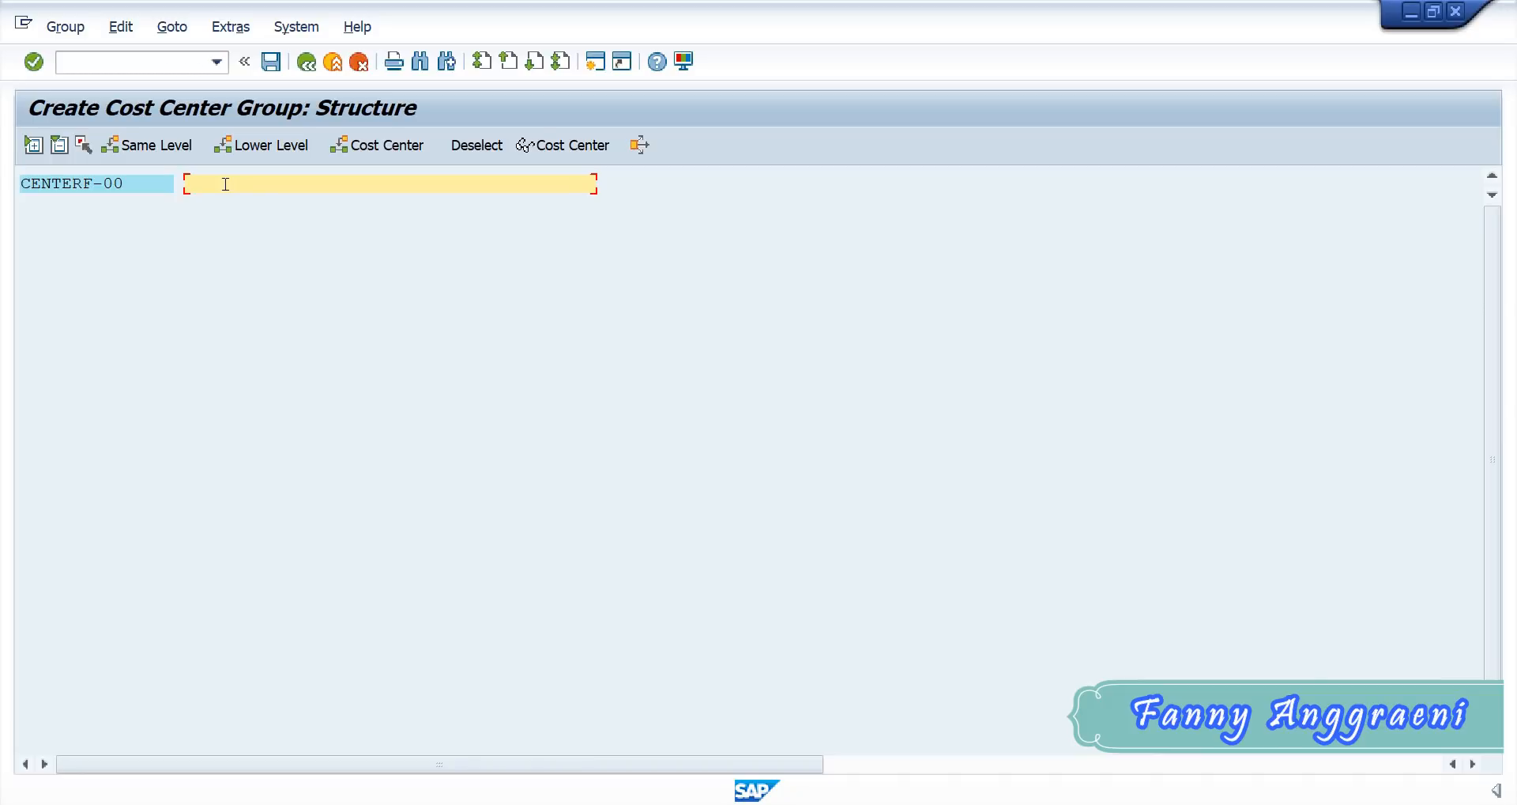
pyautogui.write('Group F00')
pyautogui.write('Cost Centers')
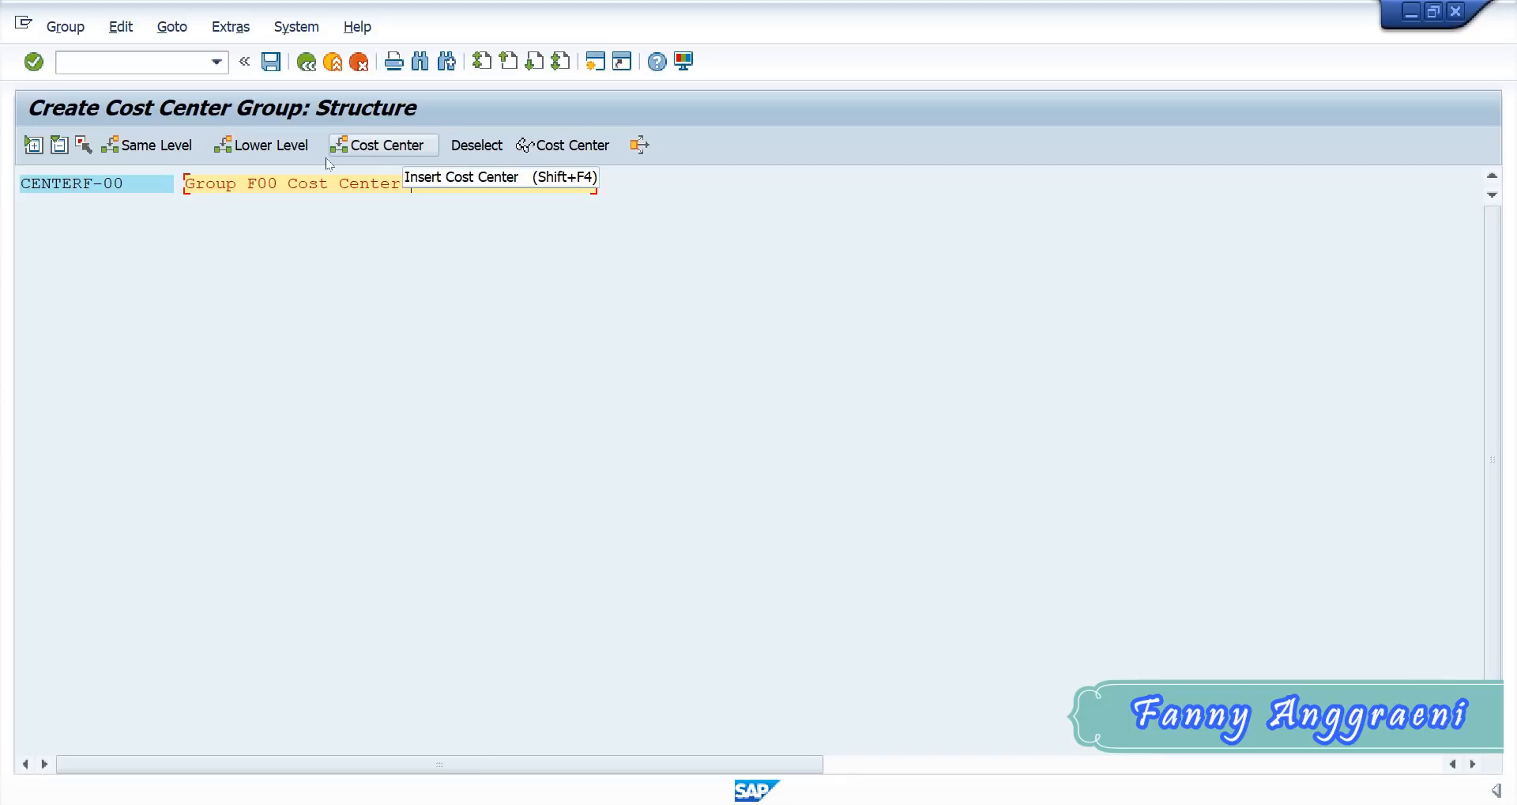
# - Insert cost centers SERVF-00 and PRODF-00 under group CENTERF-00
pyautogui.click(371, 146)
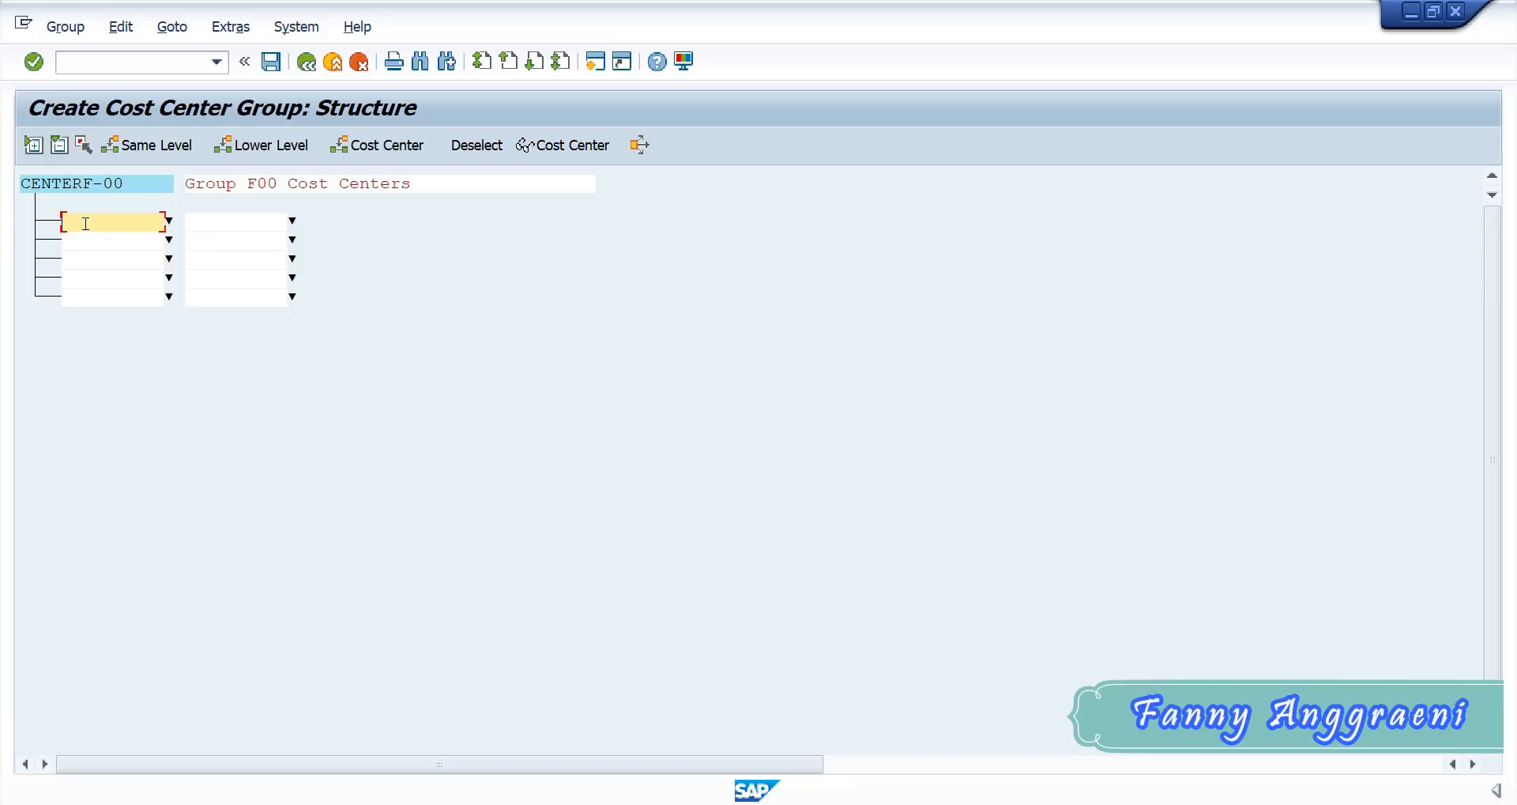
pyautogui.write('SERVF-00')
pyautogui.click(102, 241)
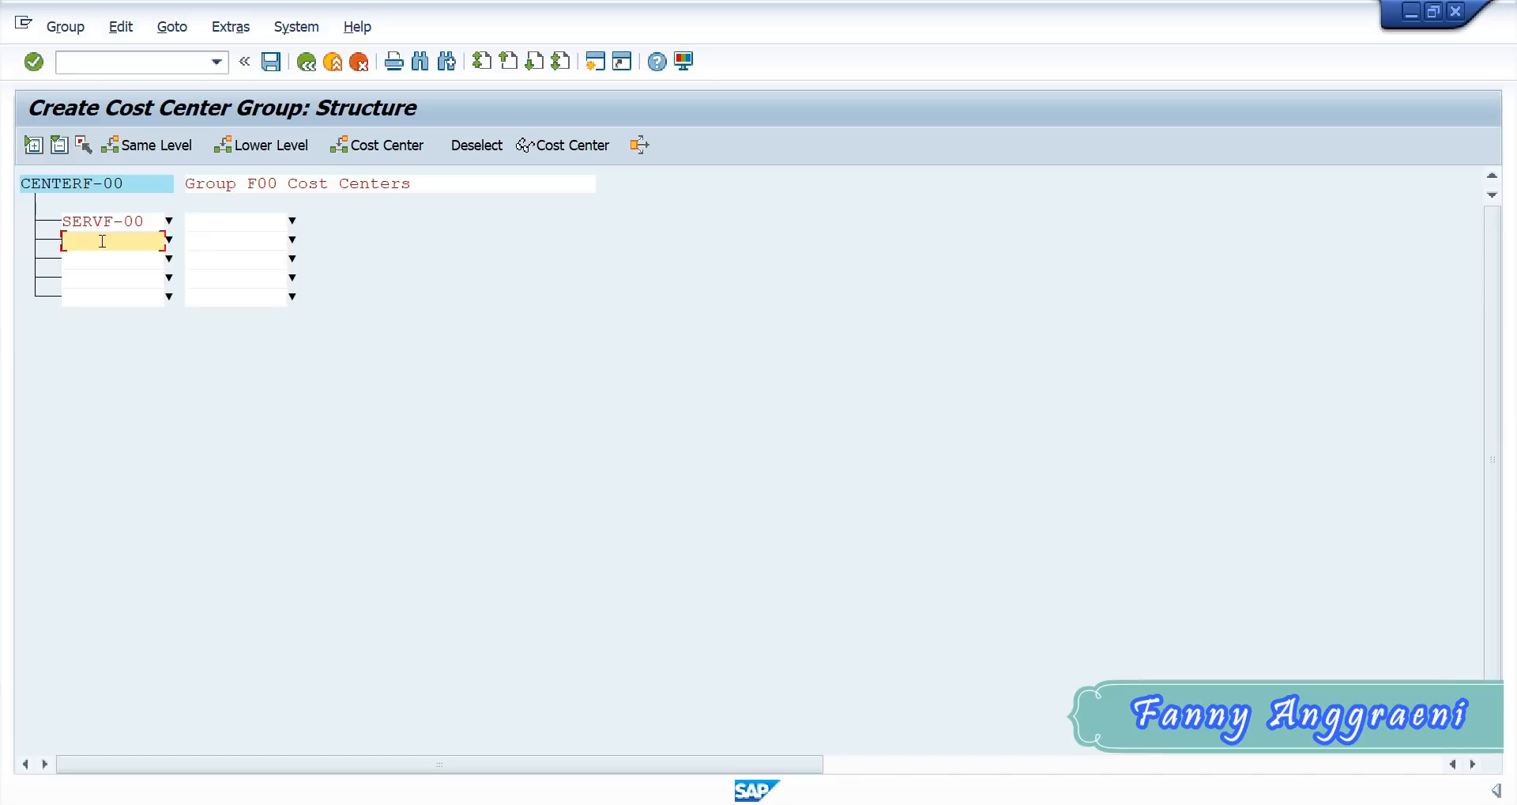
pyautogui.write('PRODF-00')
pyautogui.moveTo(148, 236); pyautogui.dragTo(43, 210)
pyautogui.click(125, 223)
pyautogui.click(122, 239)
pyautogui.click(224, 225)
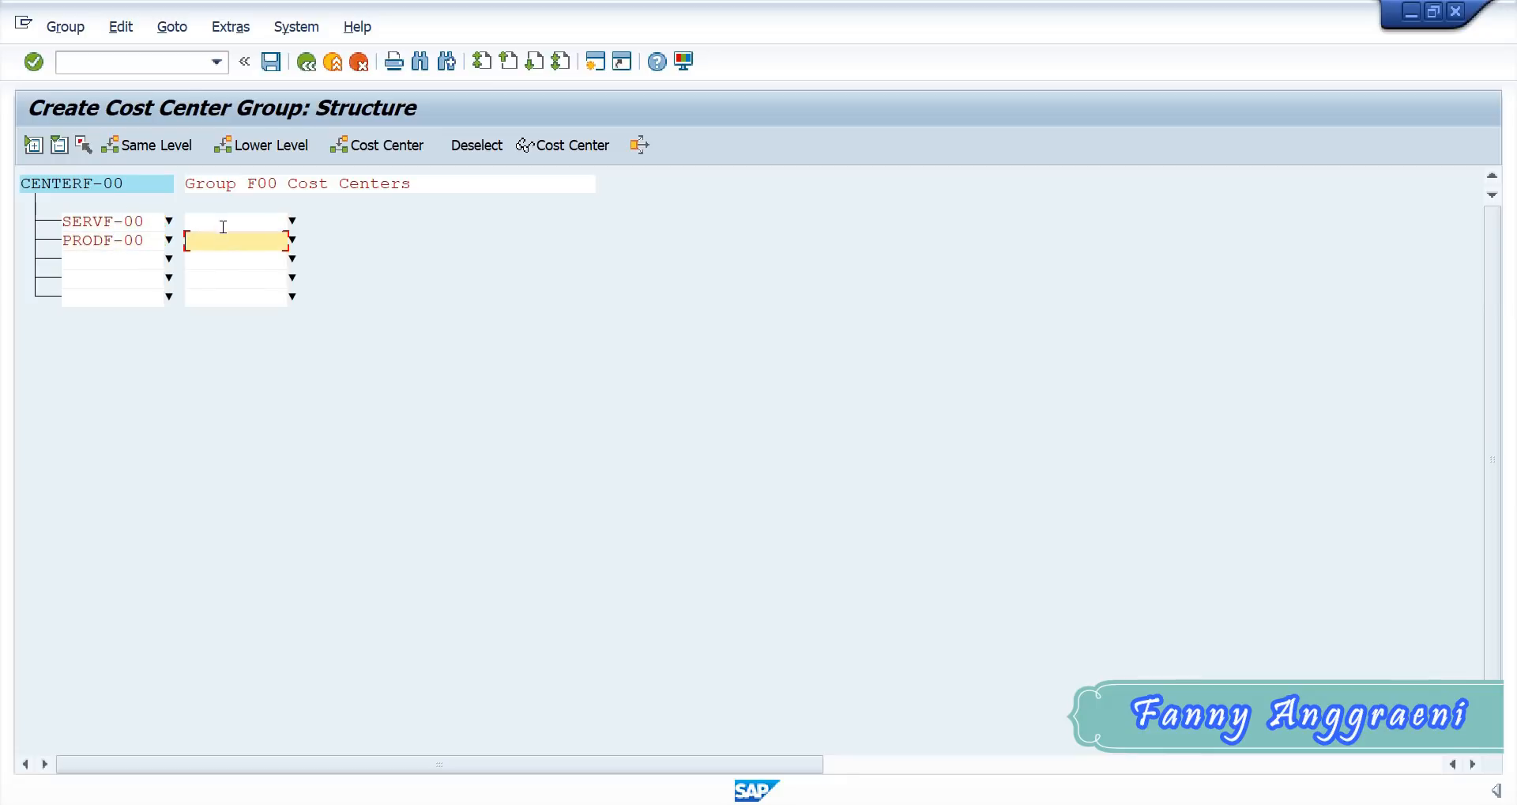
pyautogui.click(222, 244)
pyautogui.click(83, 220)
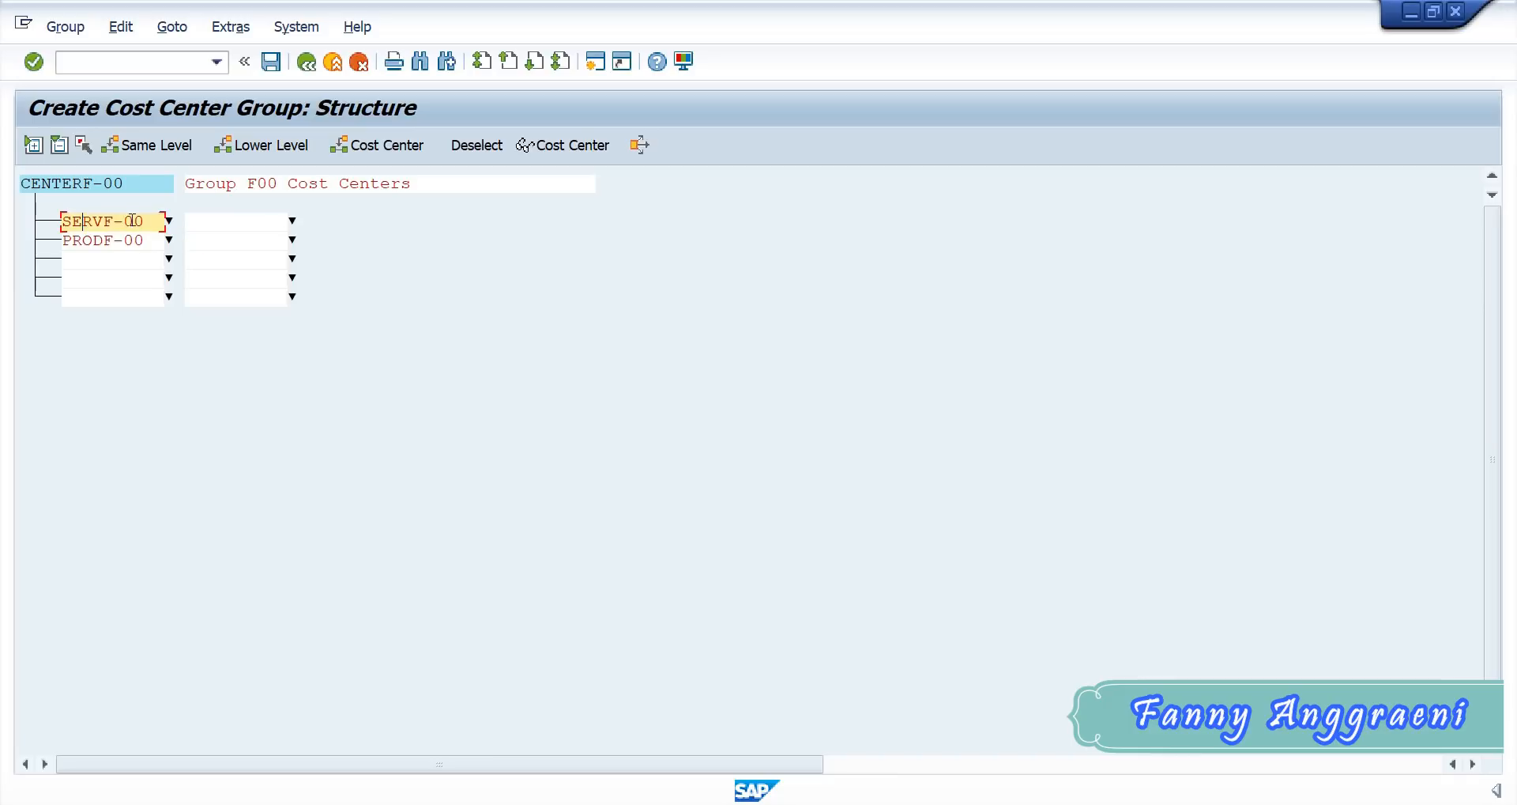
pyautogui.click(230, 220)
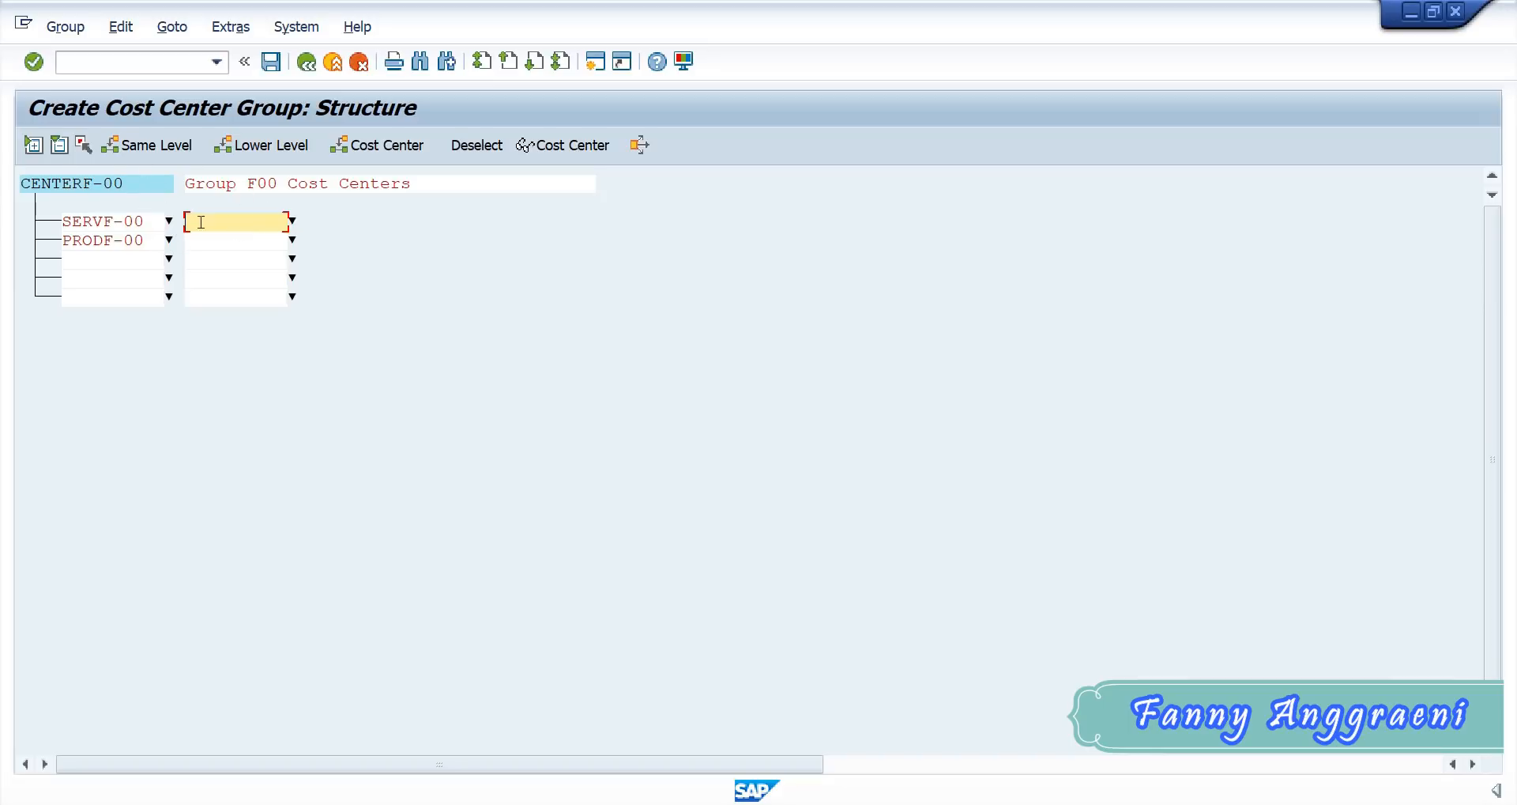
pyautogui.click(140, 222)
pyautogui.click(138, 239)
pyautogui.click(83, 225)
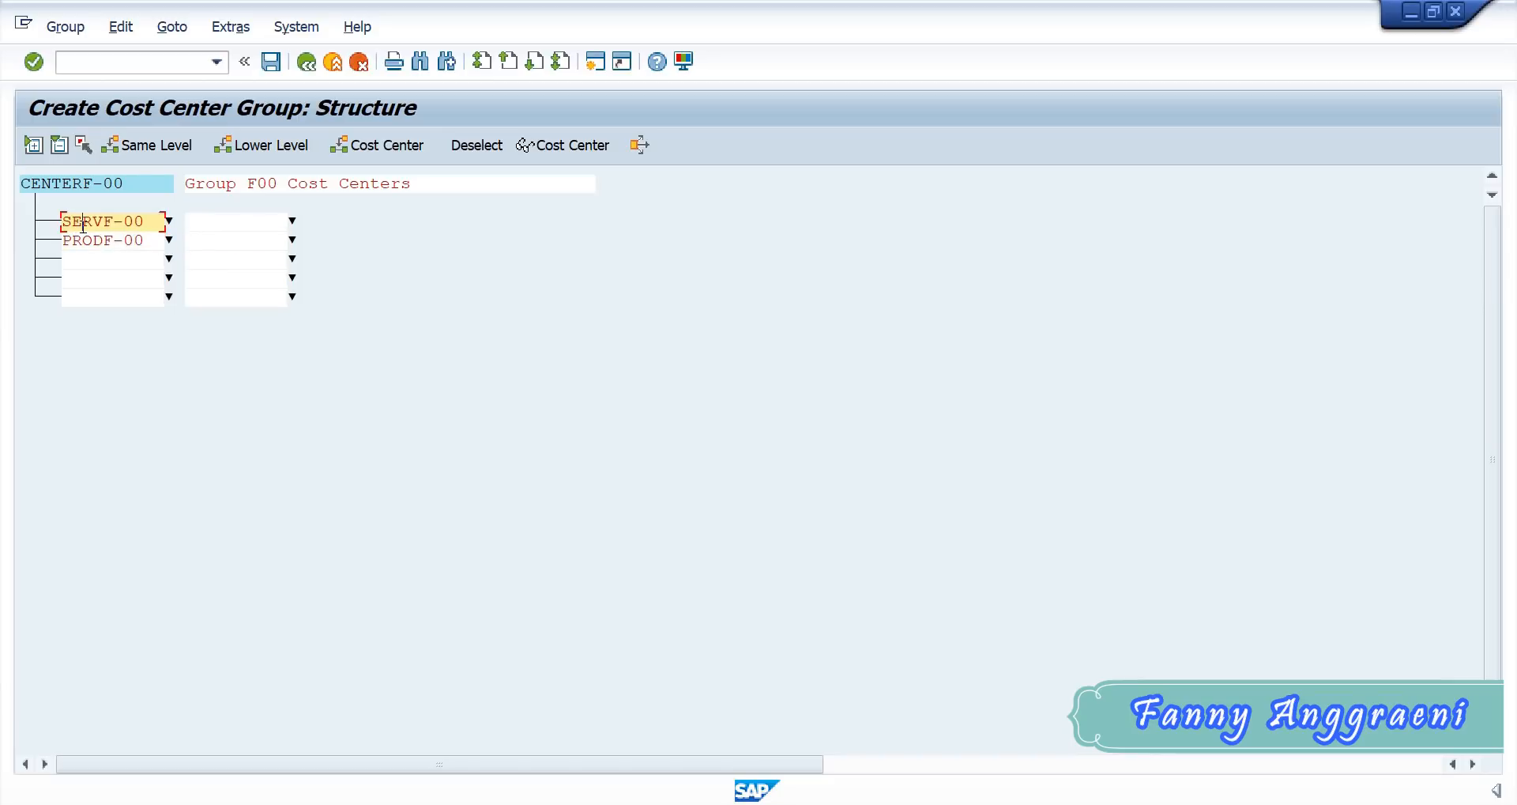
pyautogui.click(94, 239)
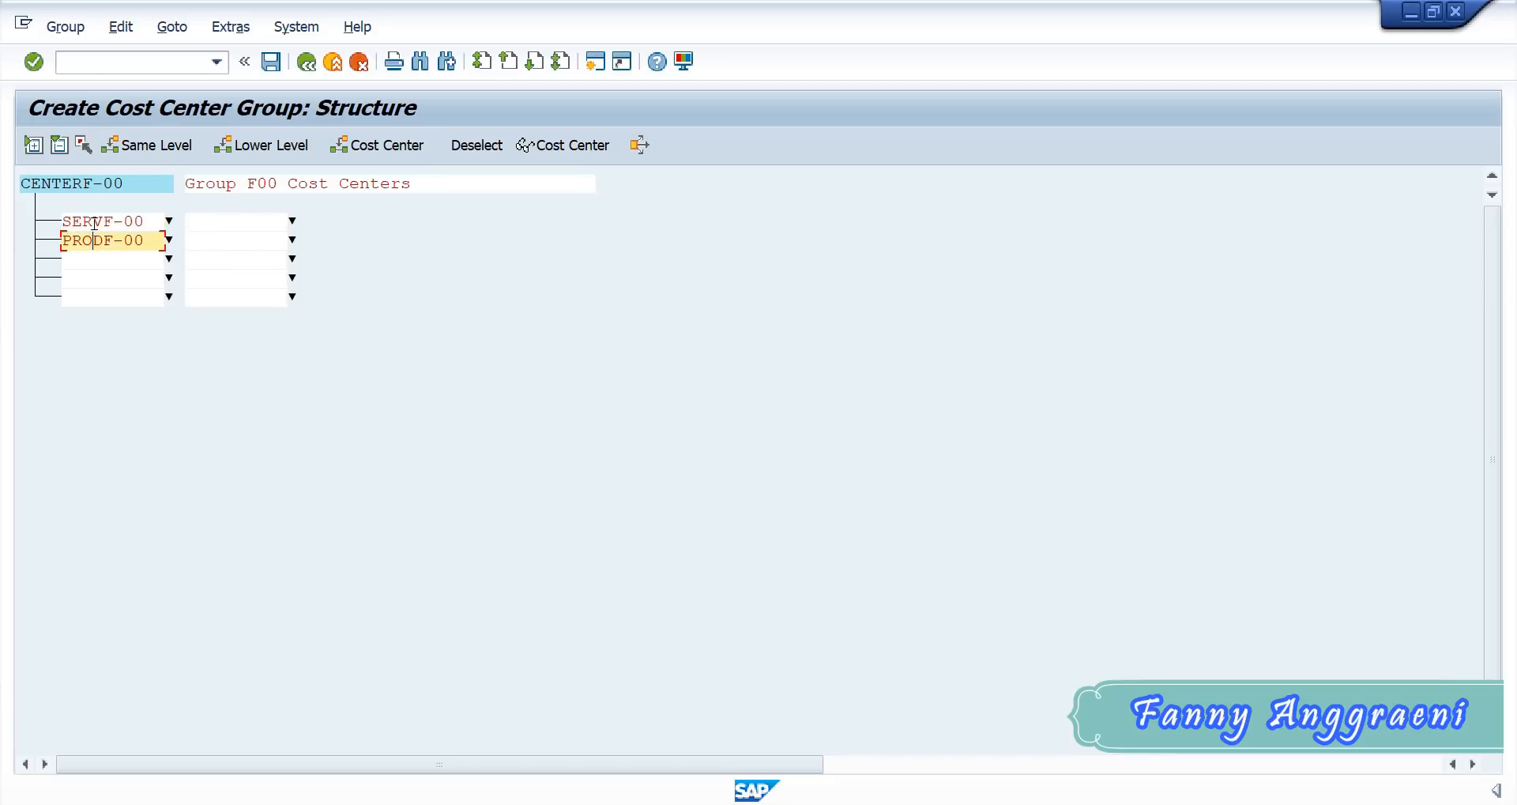
pyautogui.click(94, 223)
pyautogui.click(96, 241)
pyautogui.click(97, 222)
pyautogui.click(102, 242)
# - Save cost center group CENTERF-00 and return to the SAP Easy Access screen
pyautogui.click(265, 66)
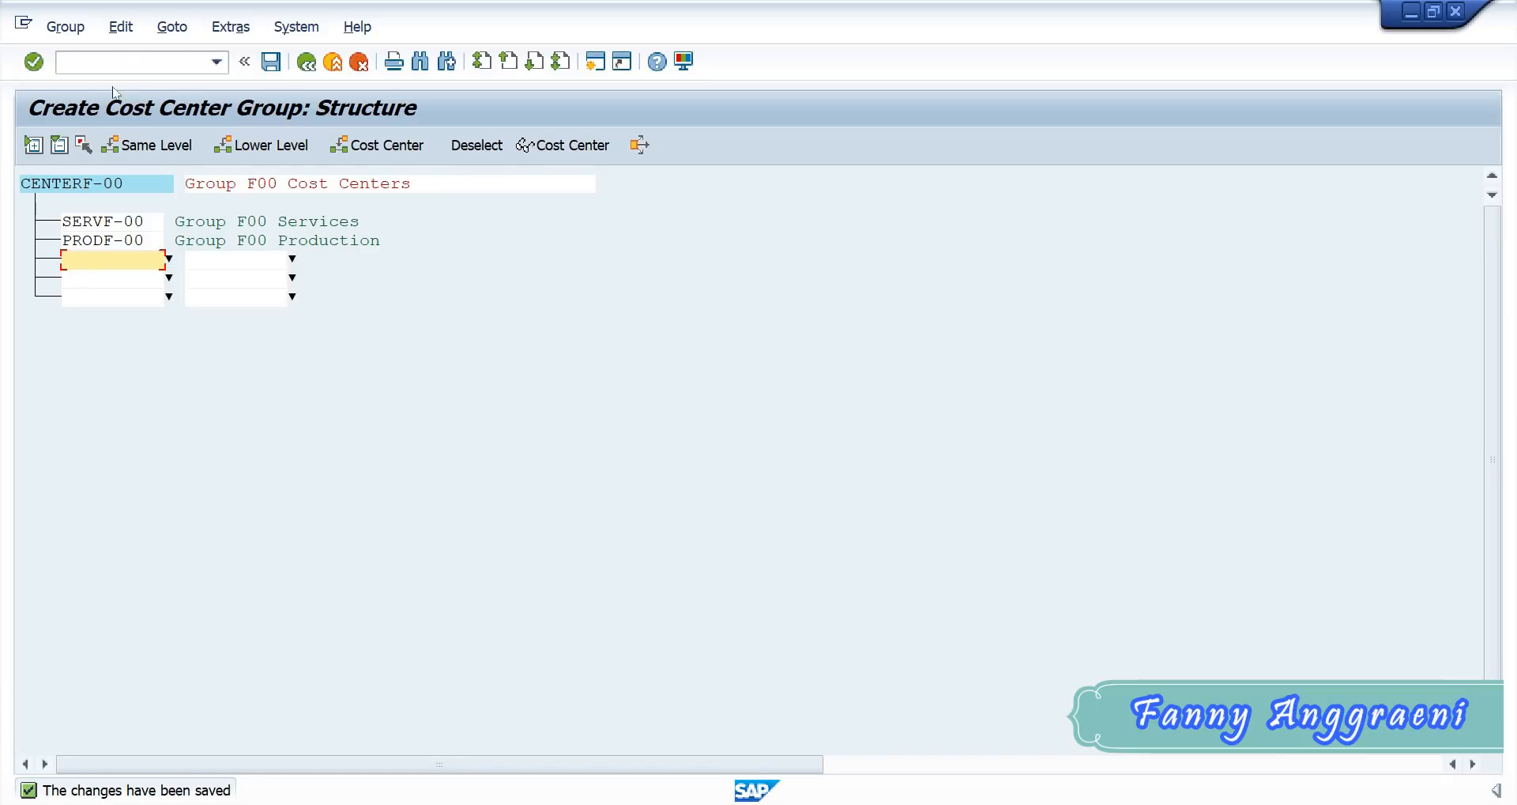
pyautogui.click(123, 65)
pyautogui.write('/n')
pyautogui.press('Return')
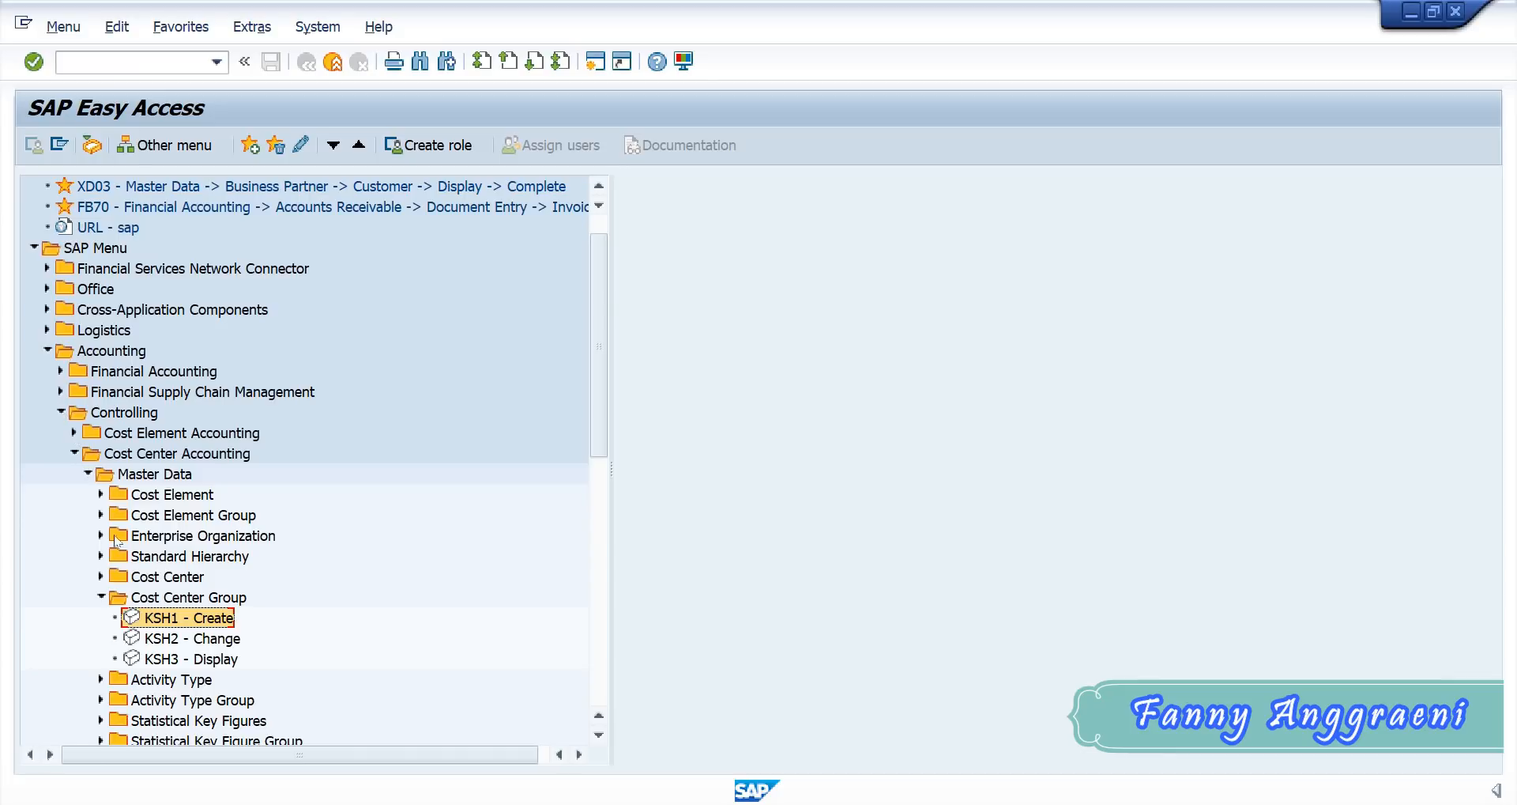
# - Start the KL03 transaction for displaying an activity type from the Activity Type individual processing
pyautogui.click(101, 597)
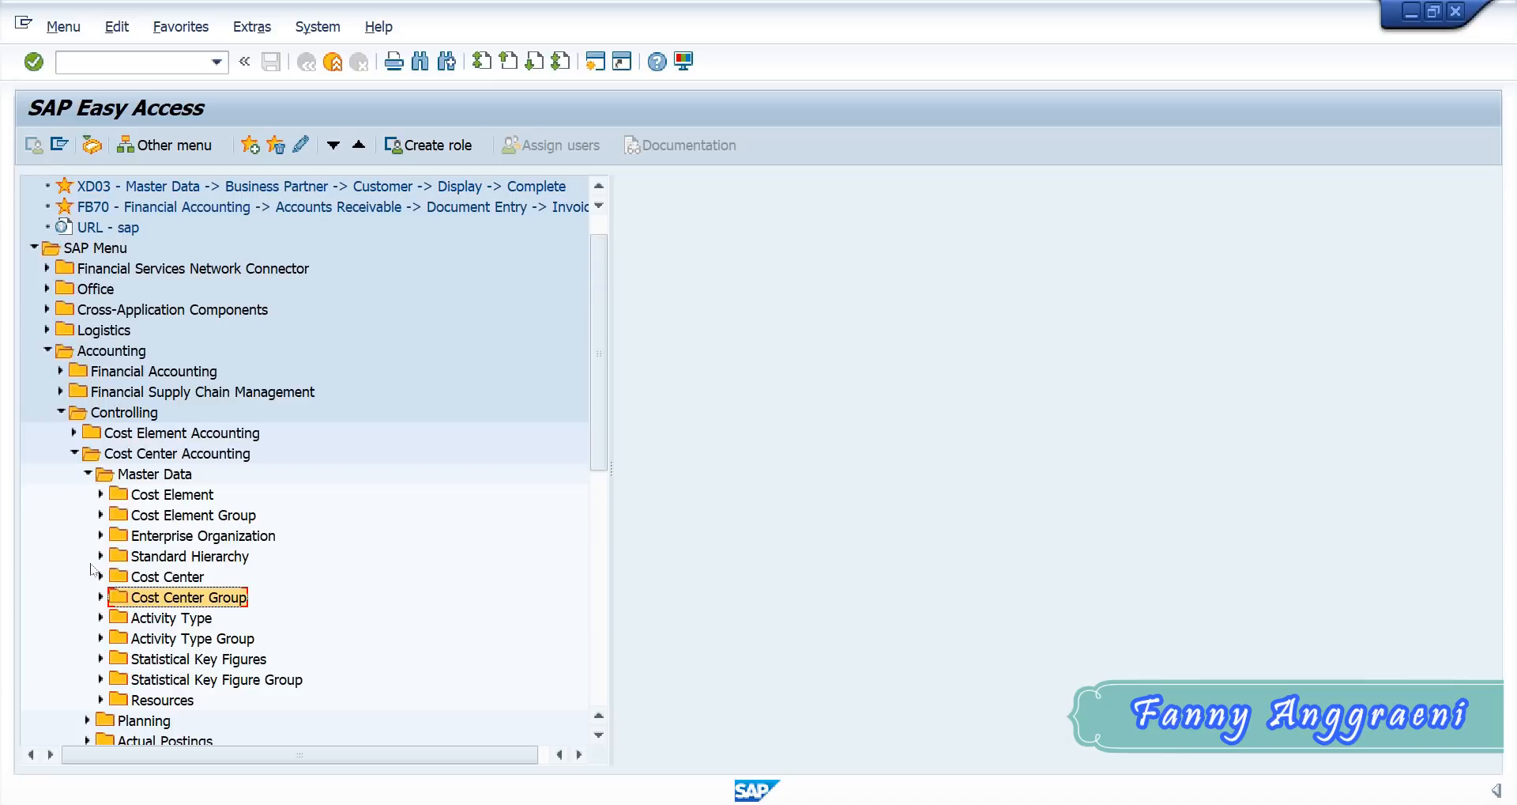
pyautogui.click(100, 617)
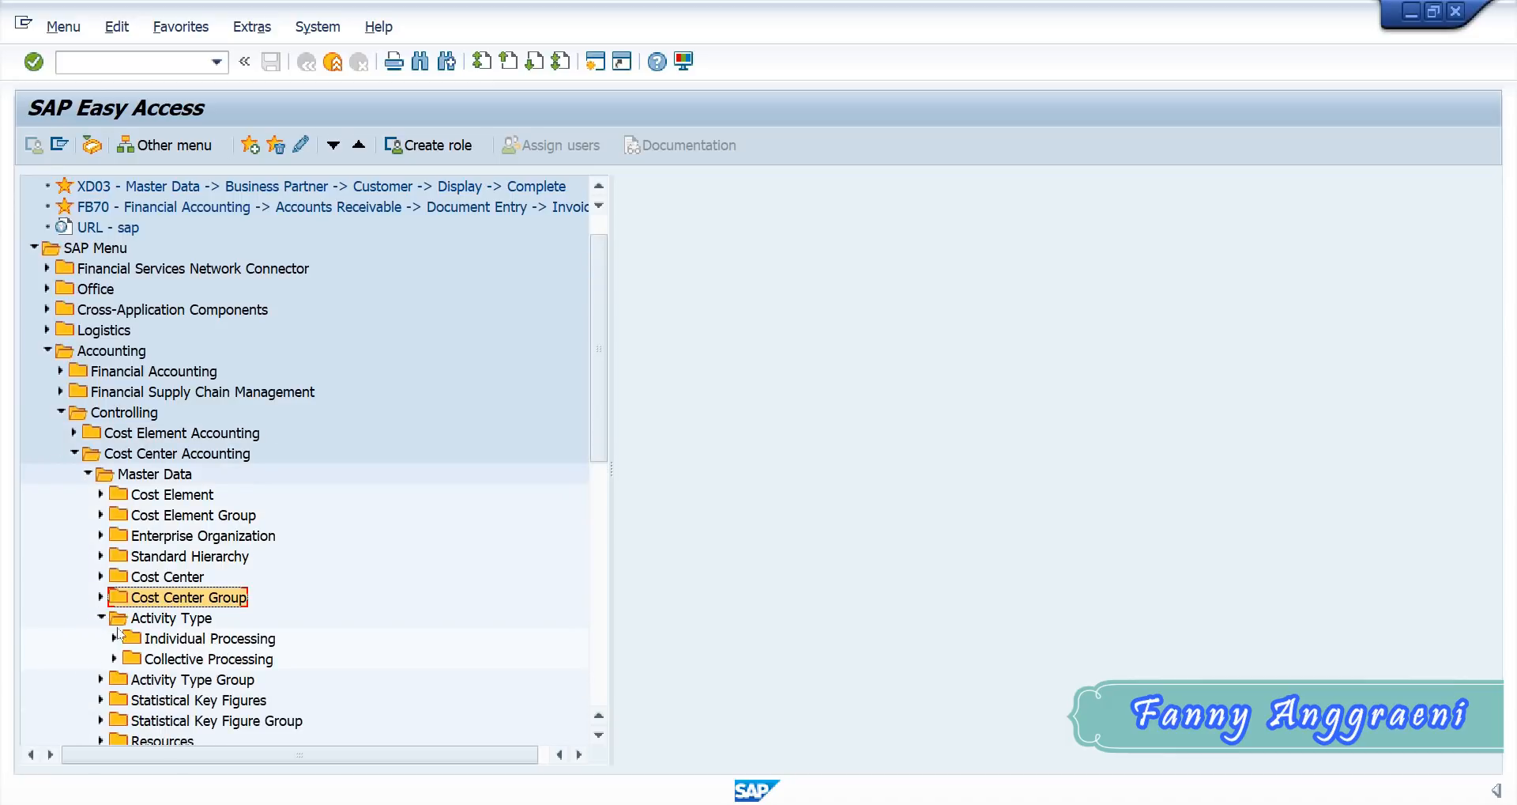
pyautogui.click(115, 638)
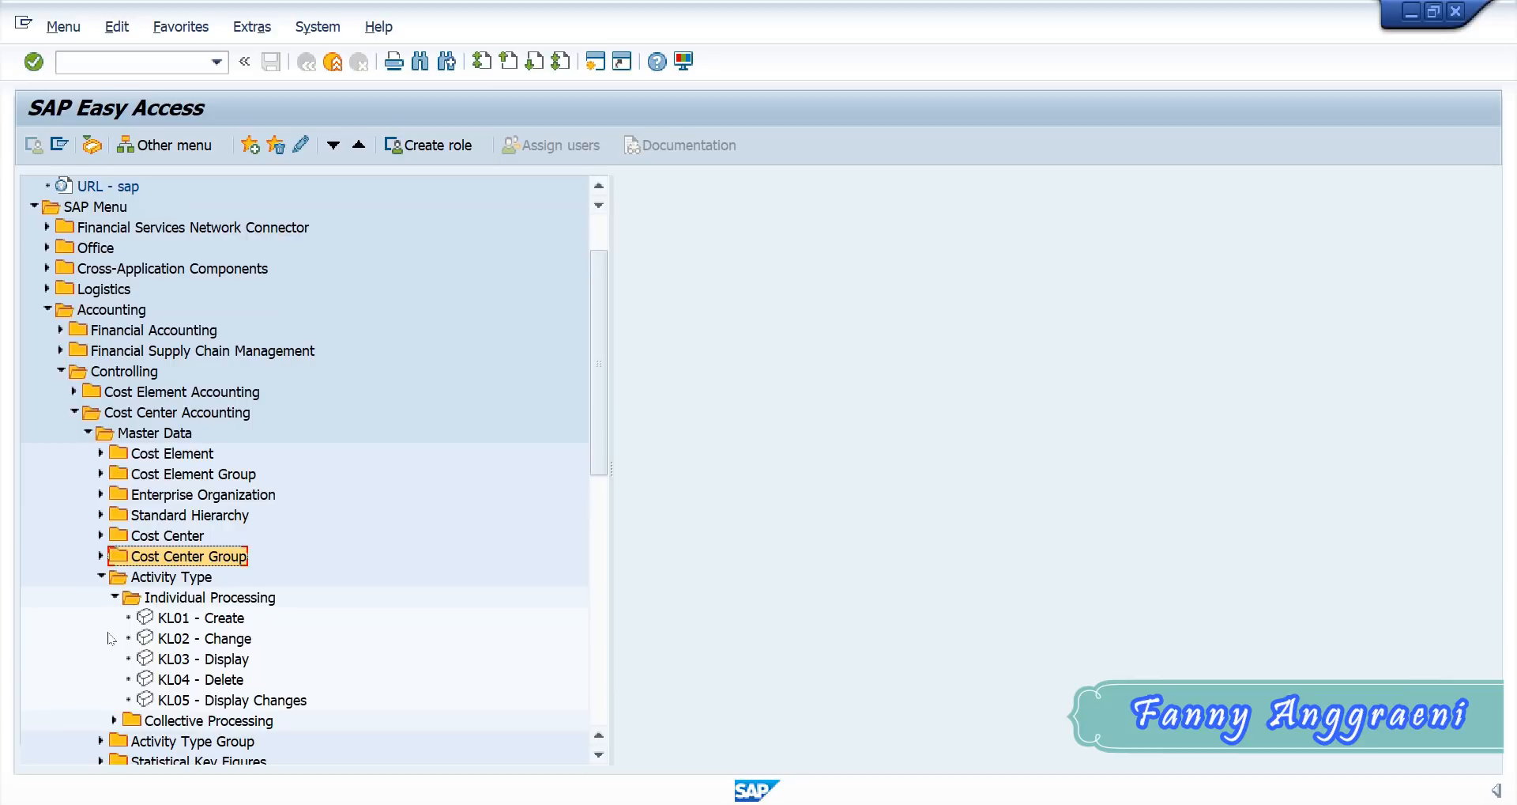
pyautogui.click(167, 659)
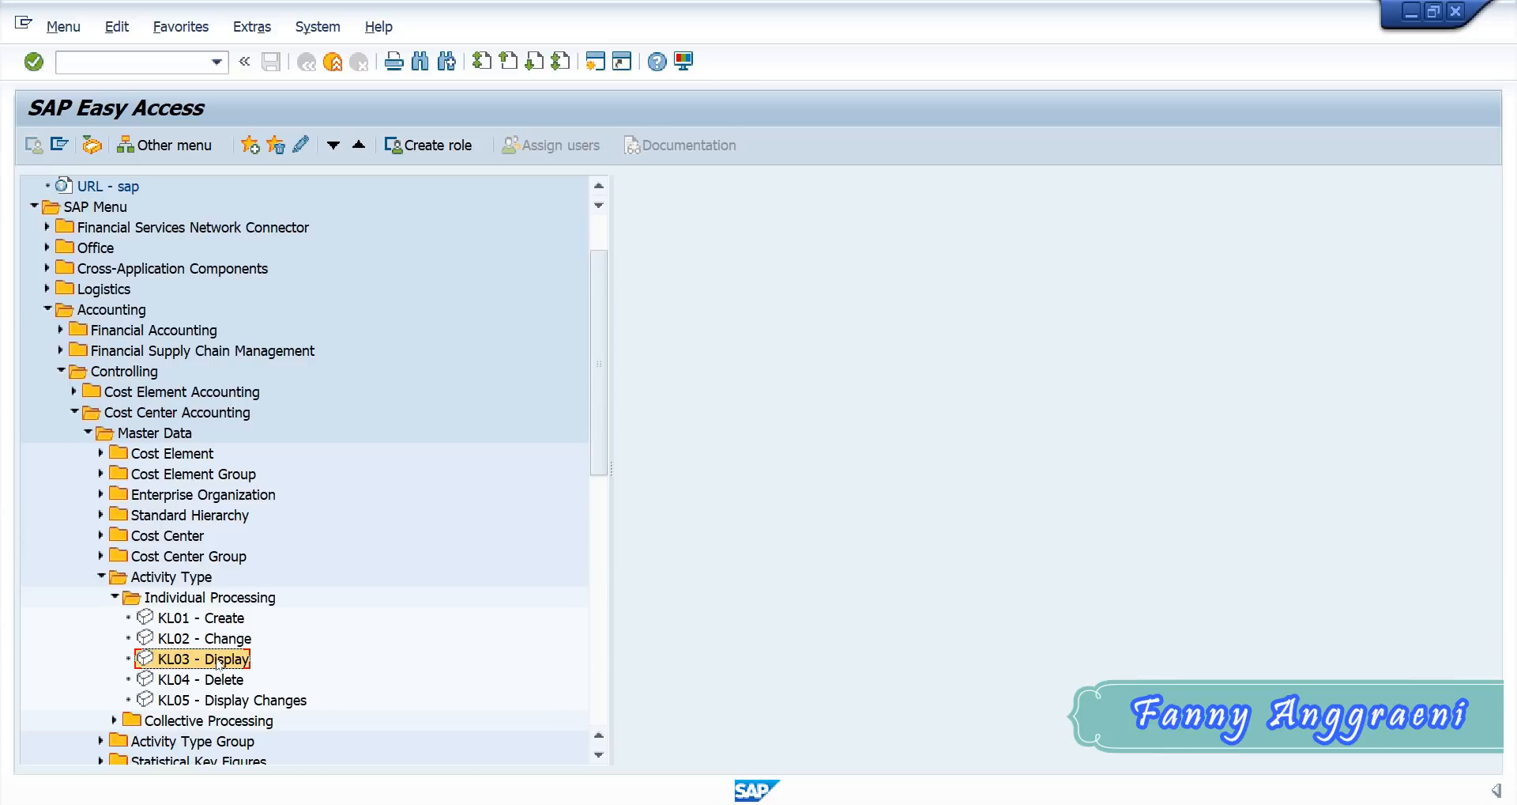
pyautogui.doubleClick(224, 664)
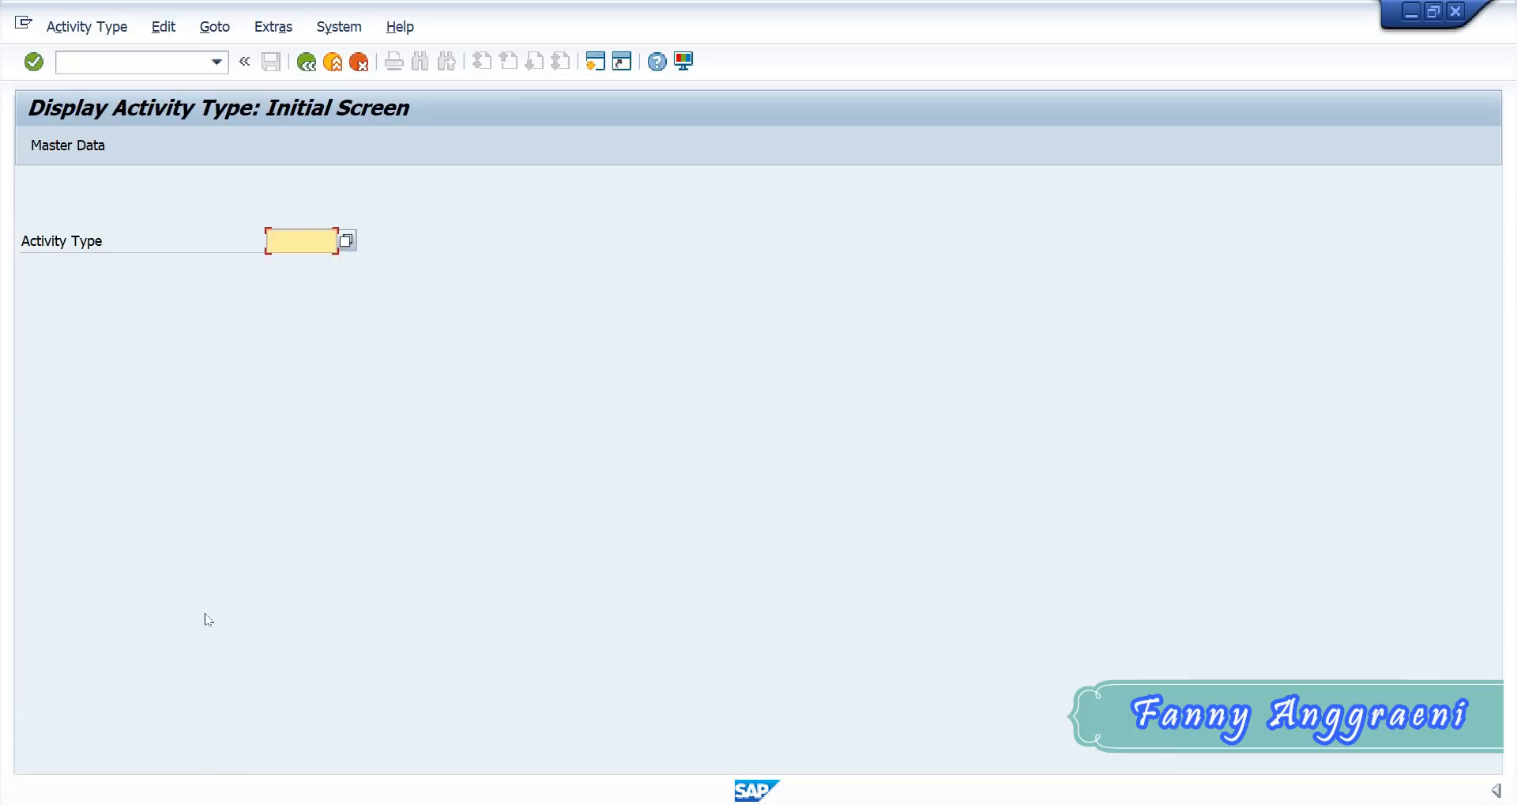
# - Display the master data of activity type 1421 and review its basic data and allocation default values
pyautogui.write('1421')
pyautogui.click(52, 144)
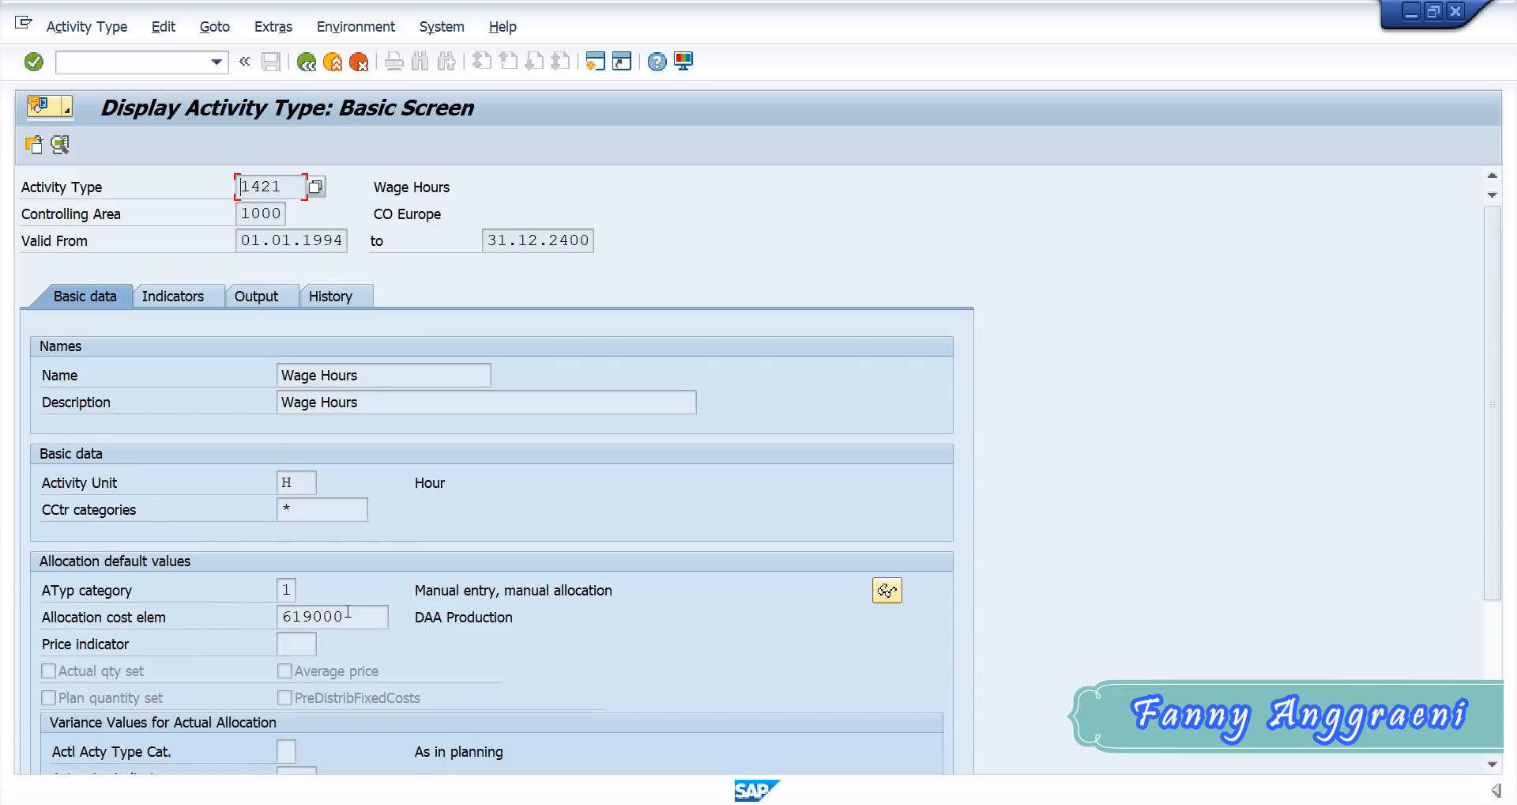
pyautogui.scroll(-1, 401, 610)
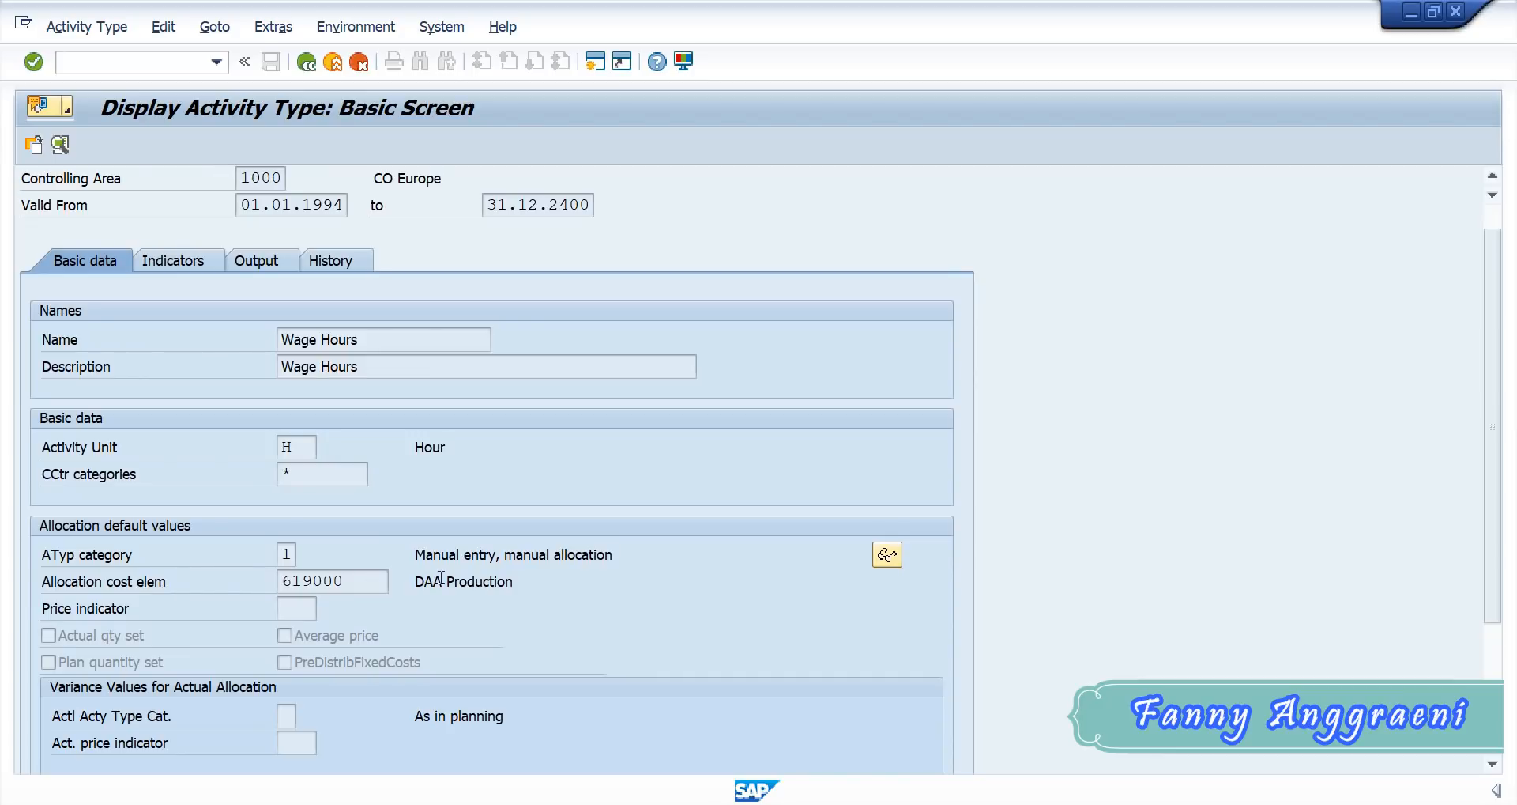
pyautogui.scroll(1, 266, 607)
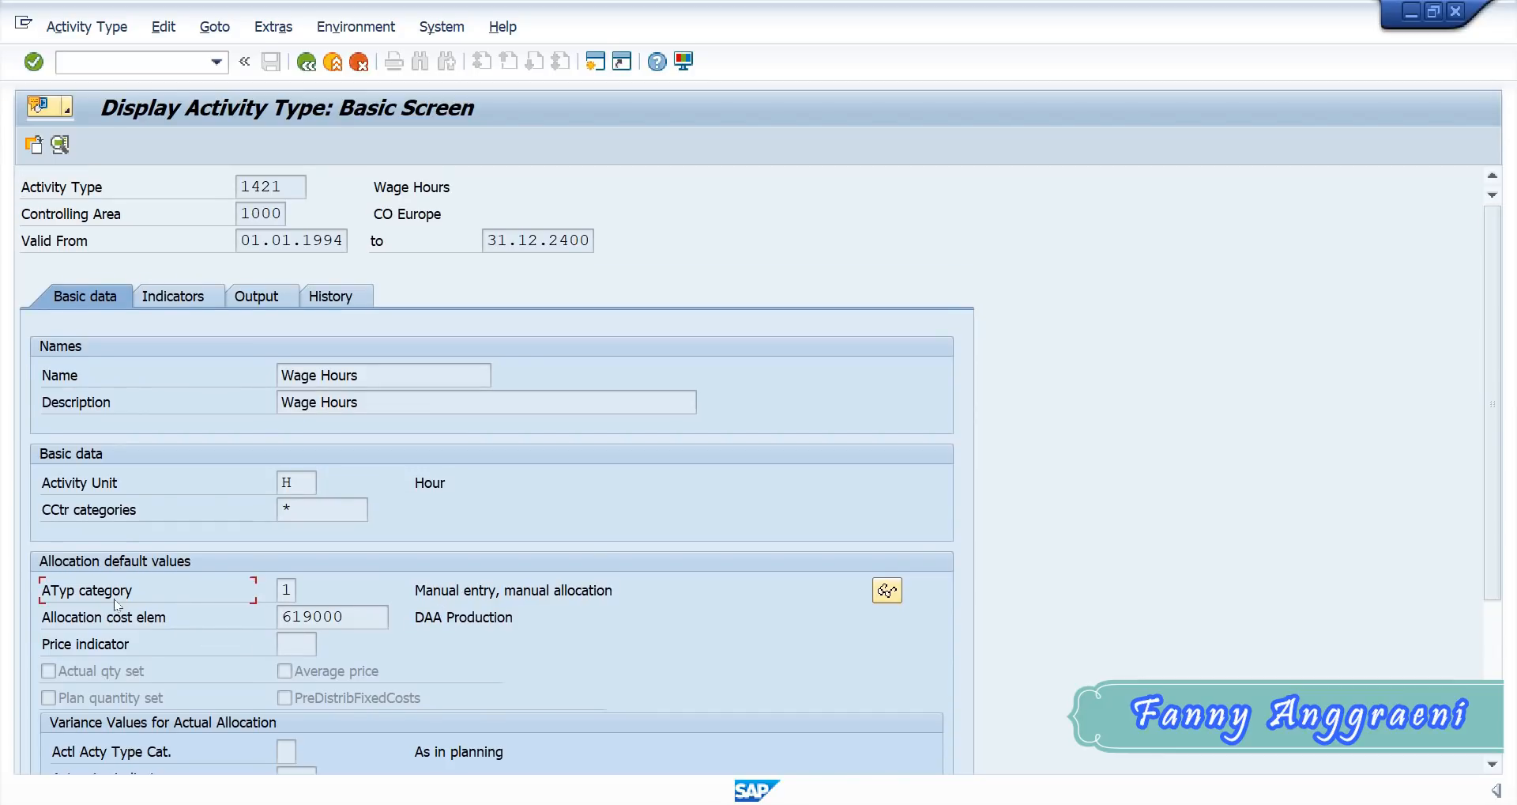
# - Leave the display of activity type 1421 and start the KL01 transaction for creating an activity type
pyautogui.scroll(-1, 340, 622)
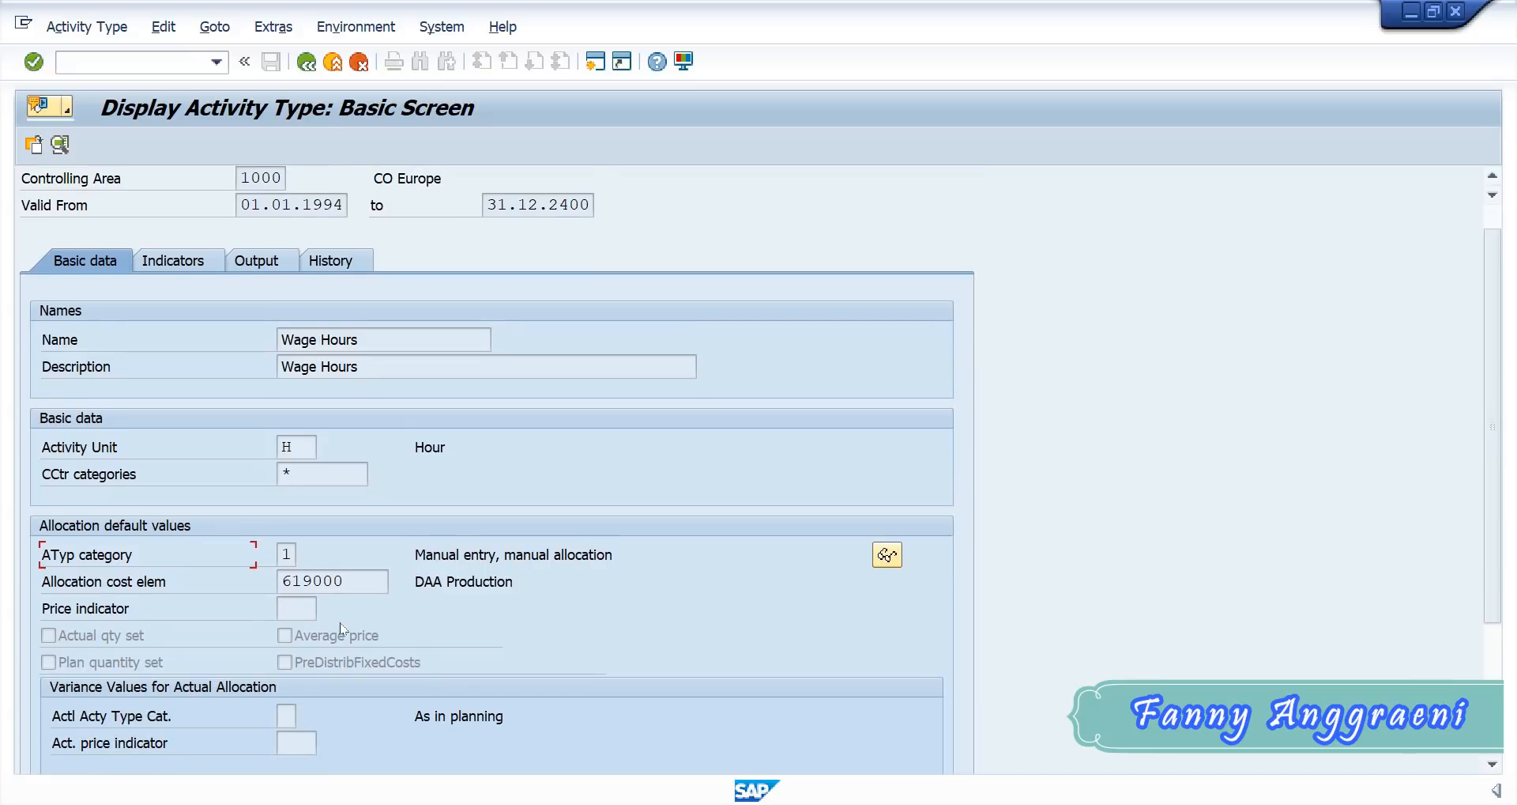
pyautogui.scroll(1, 340, 623)
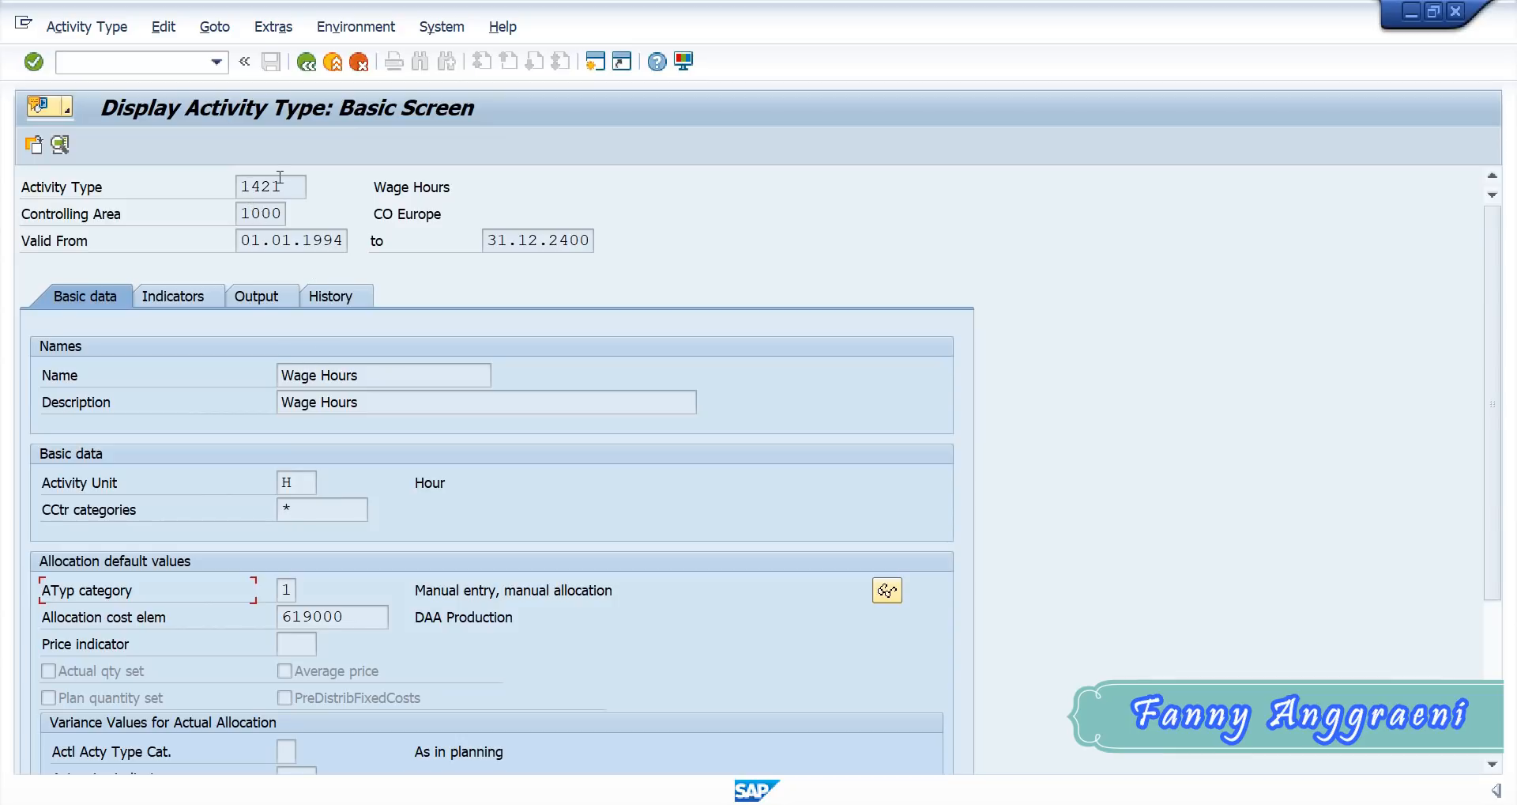
pyautogui.click(179, 56)
pyautogui.write('/n')
pyautogui.press('Return')
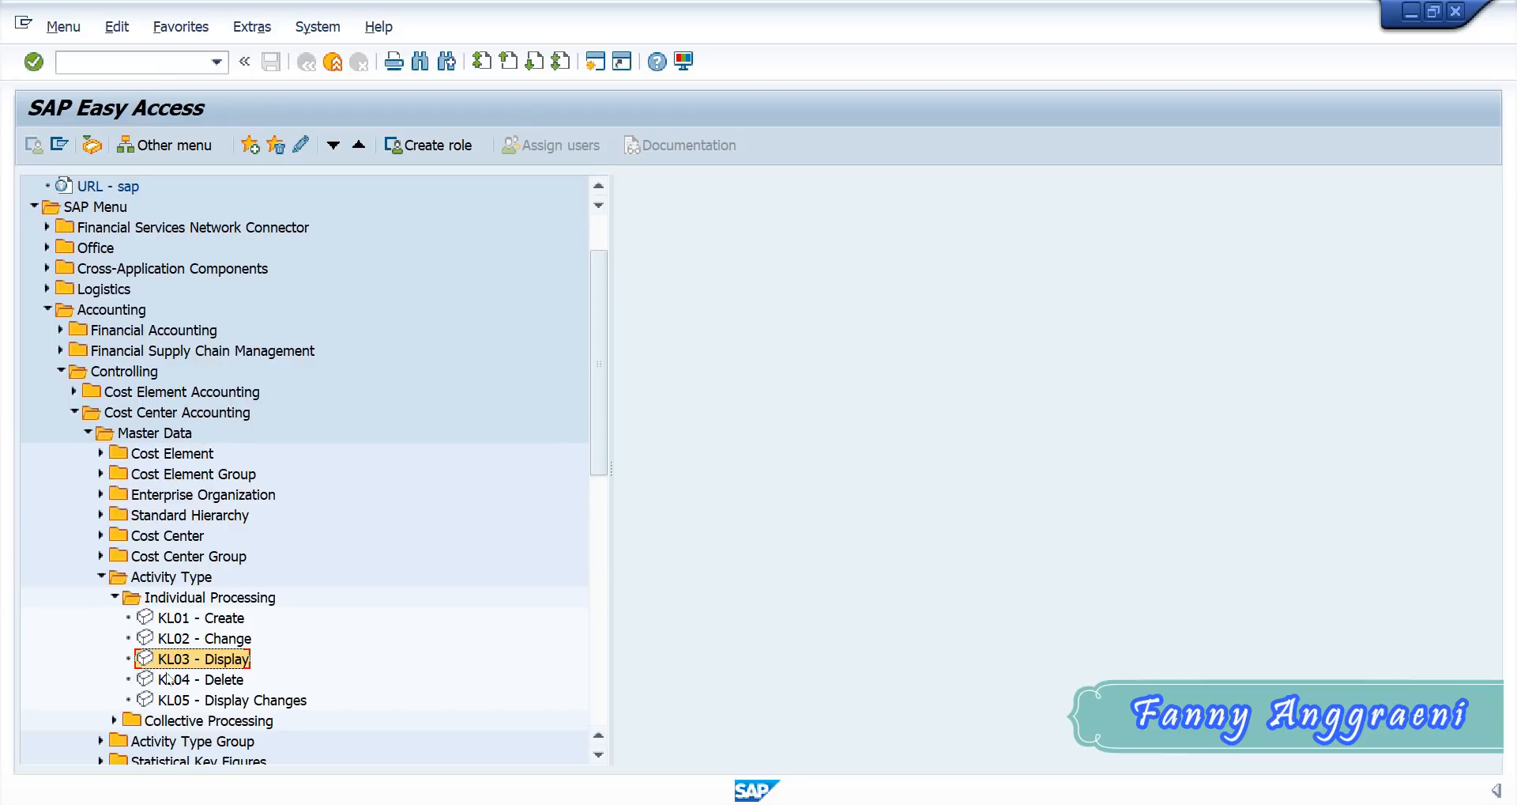
pyautogui.click(166, 623)
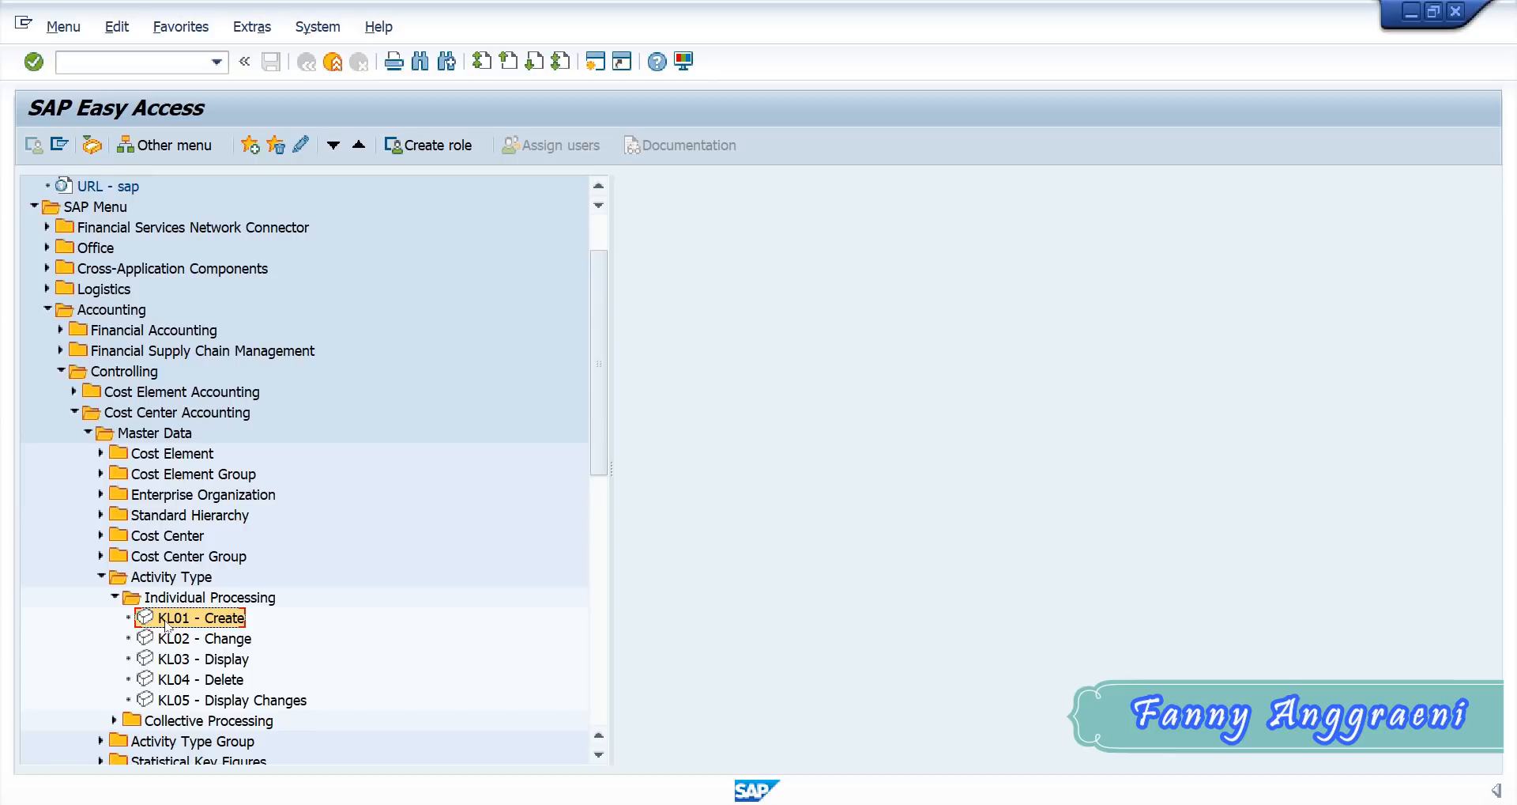
pyautogui.doubleClick(166, 623)
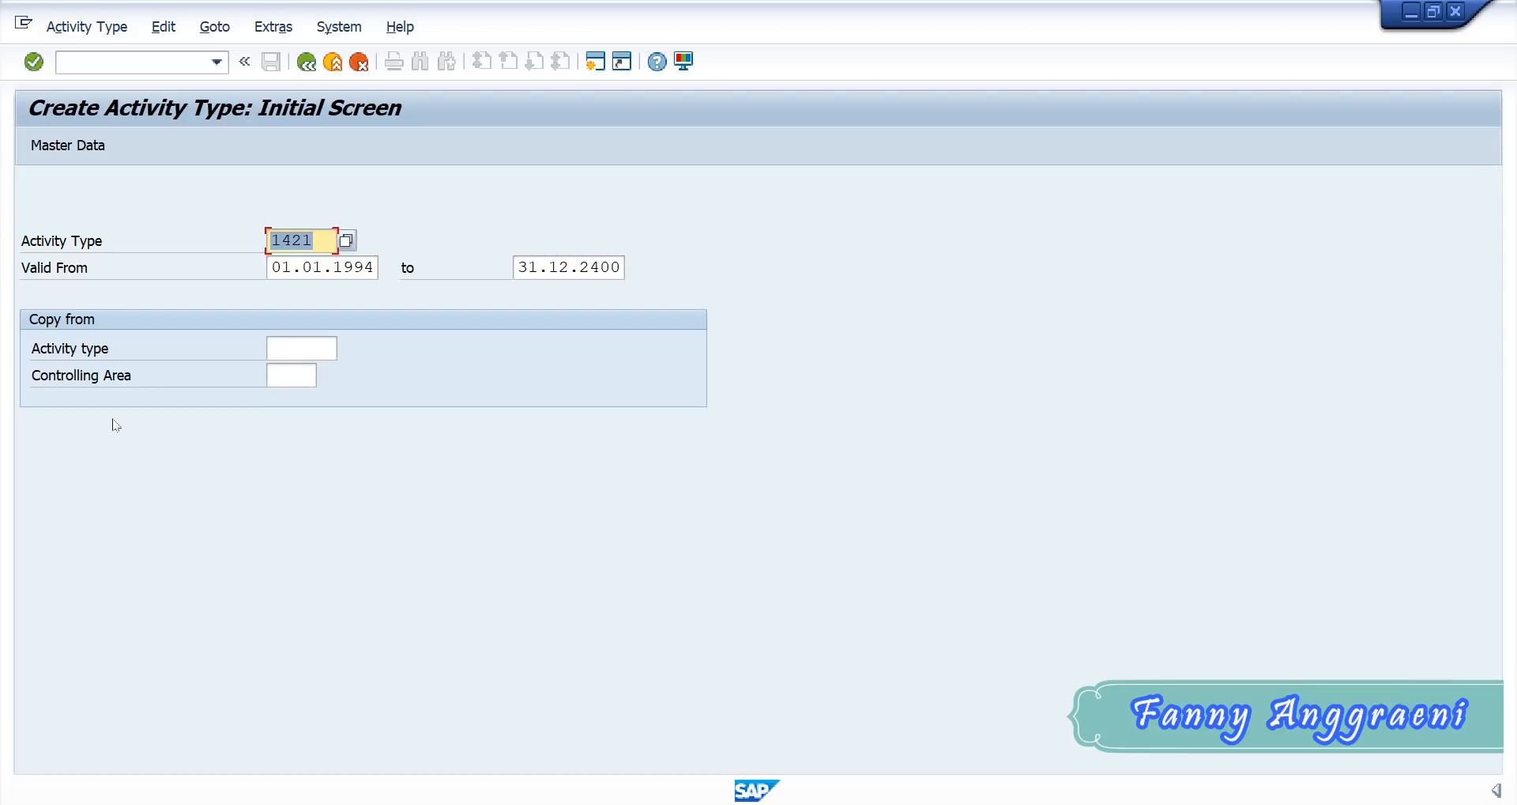
# - Clear the proposed activity type, check the first Activity Type column in the Excel user ID workbook, and return to SAP
pyautogui.press('BackSpace')
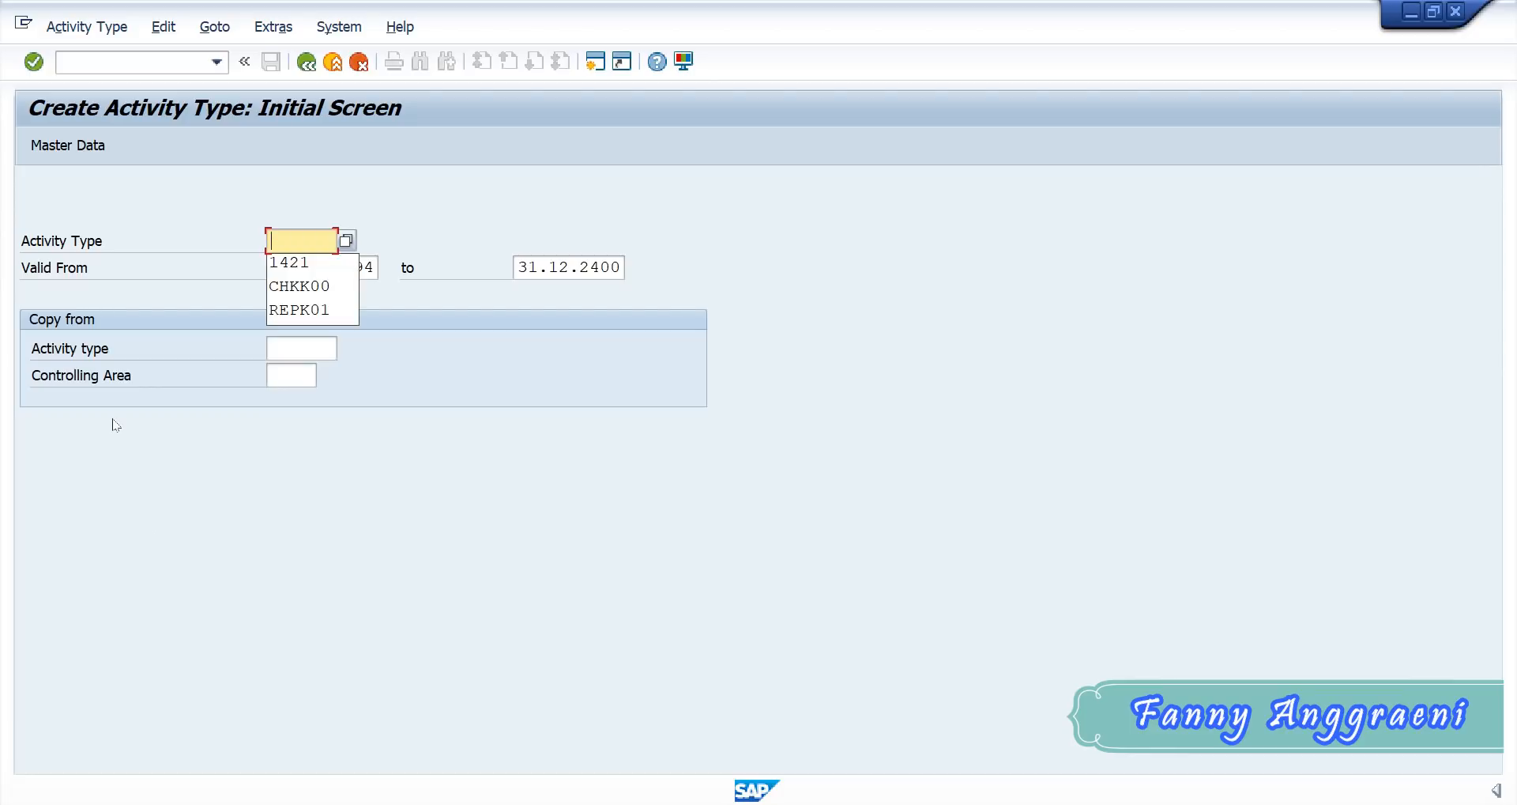
pyautogui.click(851, 804)
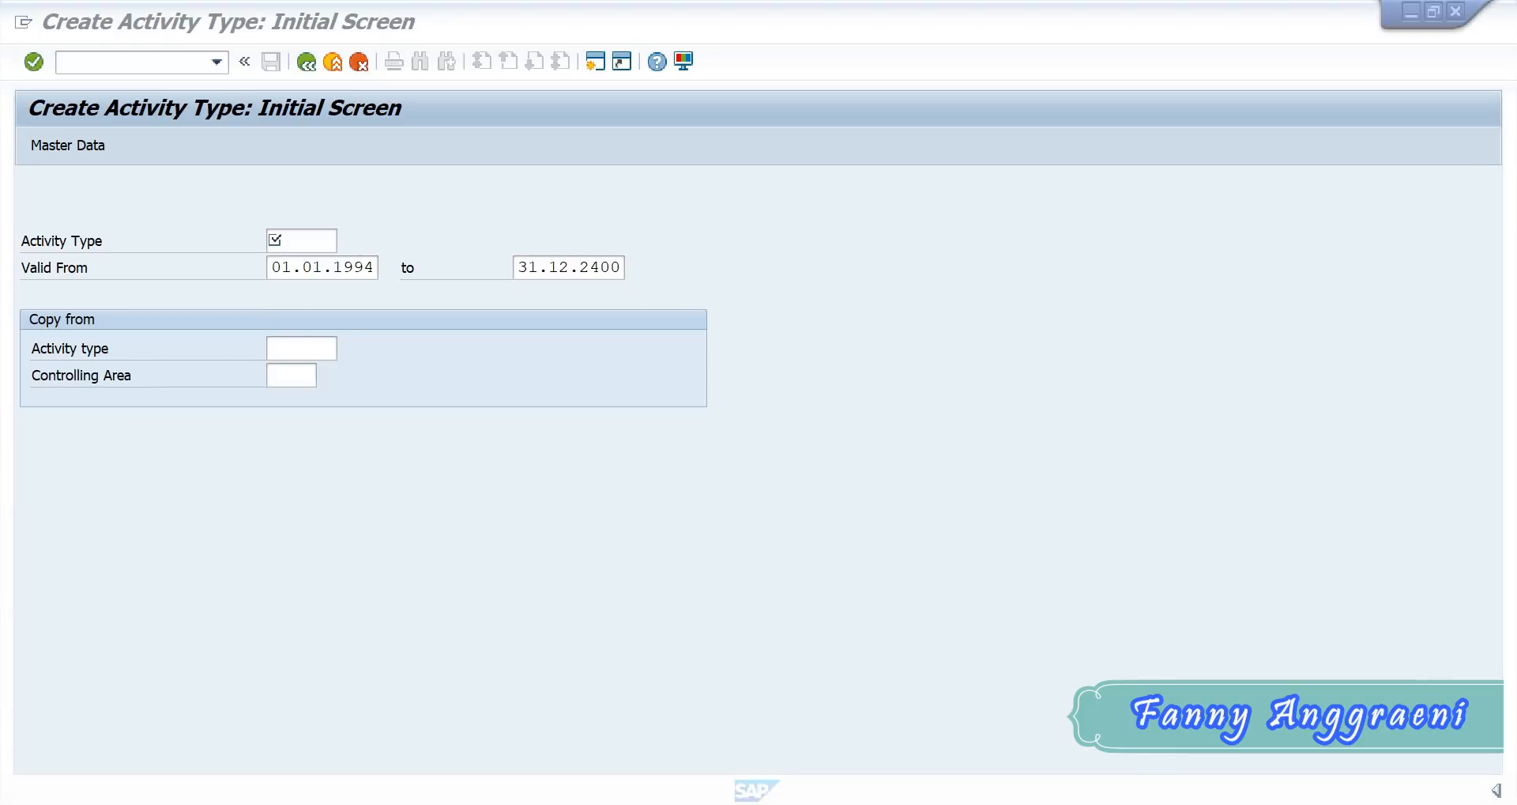
pyautogui.click(538, 694)
pyautogui.hscroll(3, 1241, 791)
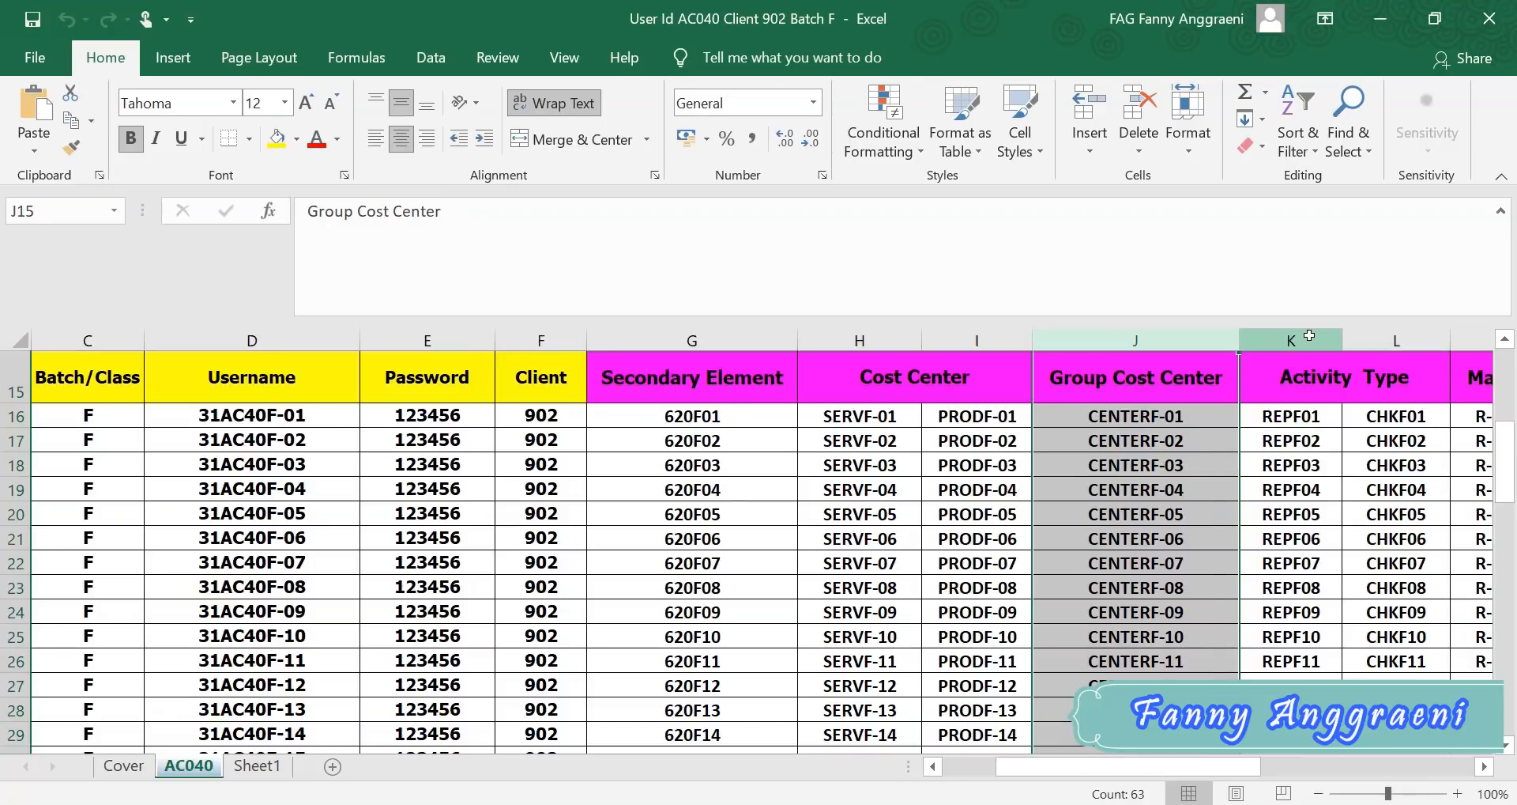
pyautogui.click(1310, 334)
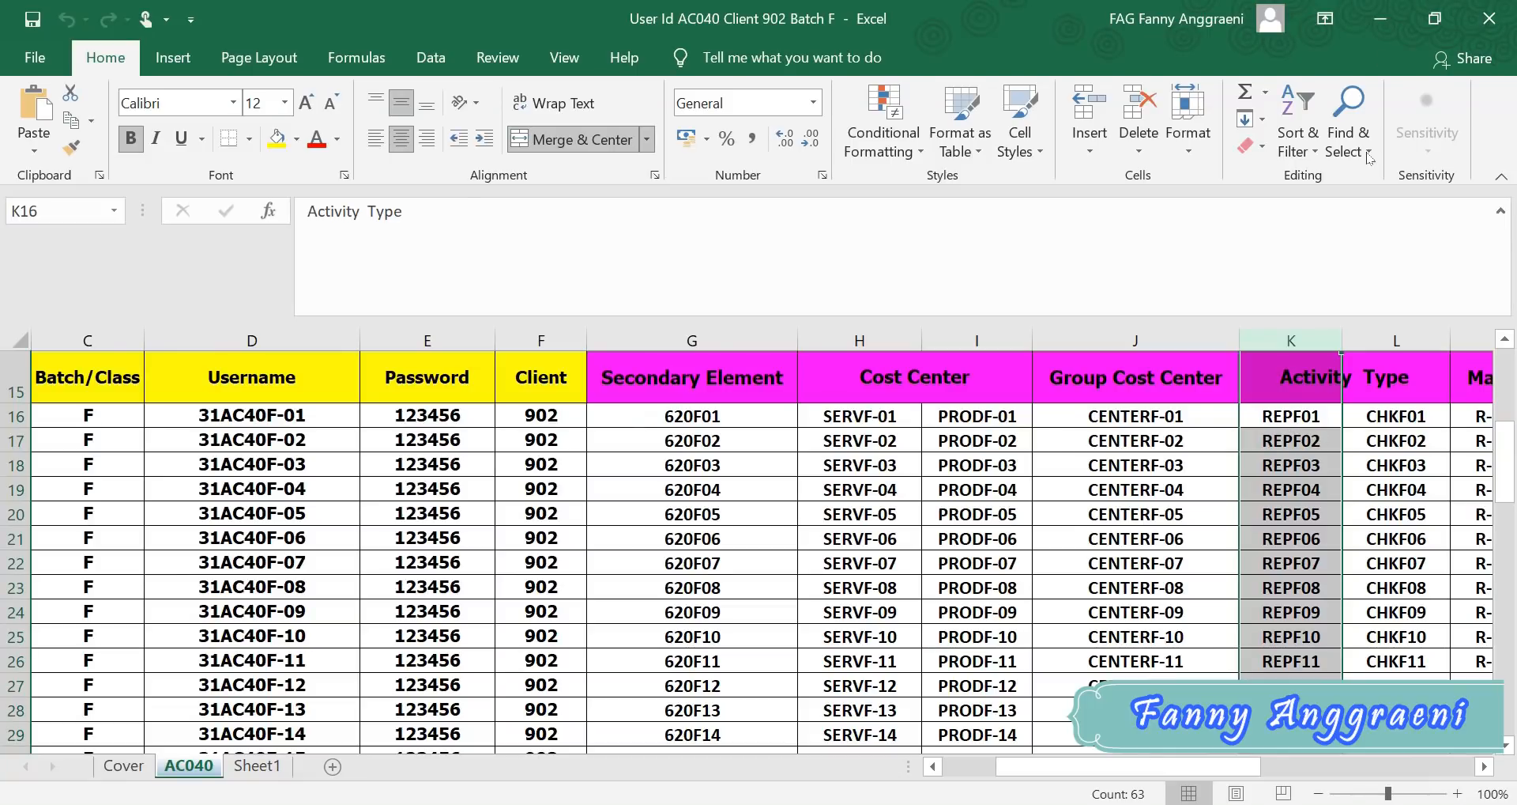
pyautogui.click(1381, 18)
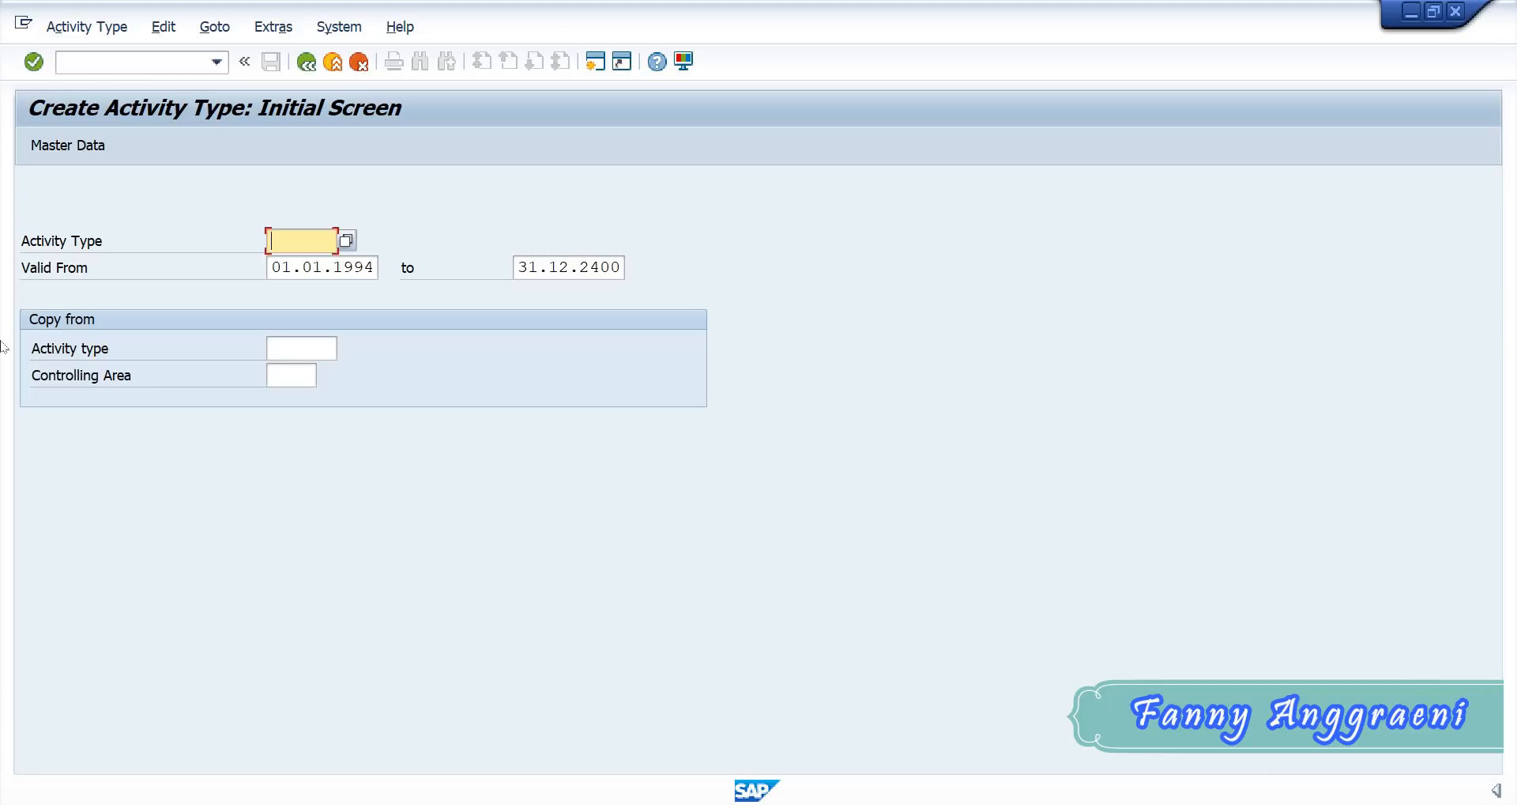
# - Enter REPF00 as the new activity type with a validity period from 01.01.2021 to 31.12.2021
pyautogui.write('REP')
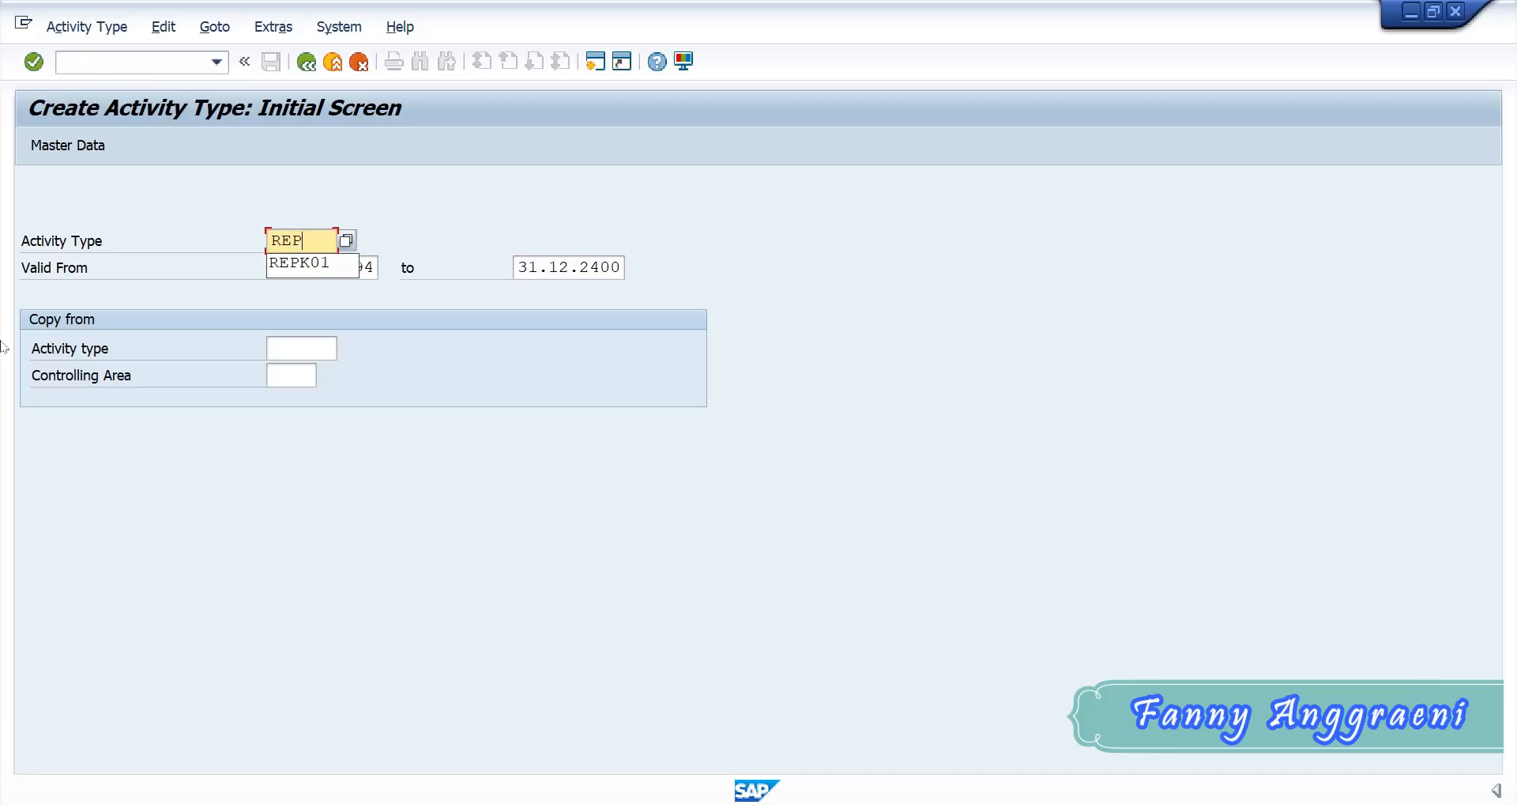
pyautogui.write('F00')
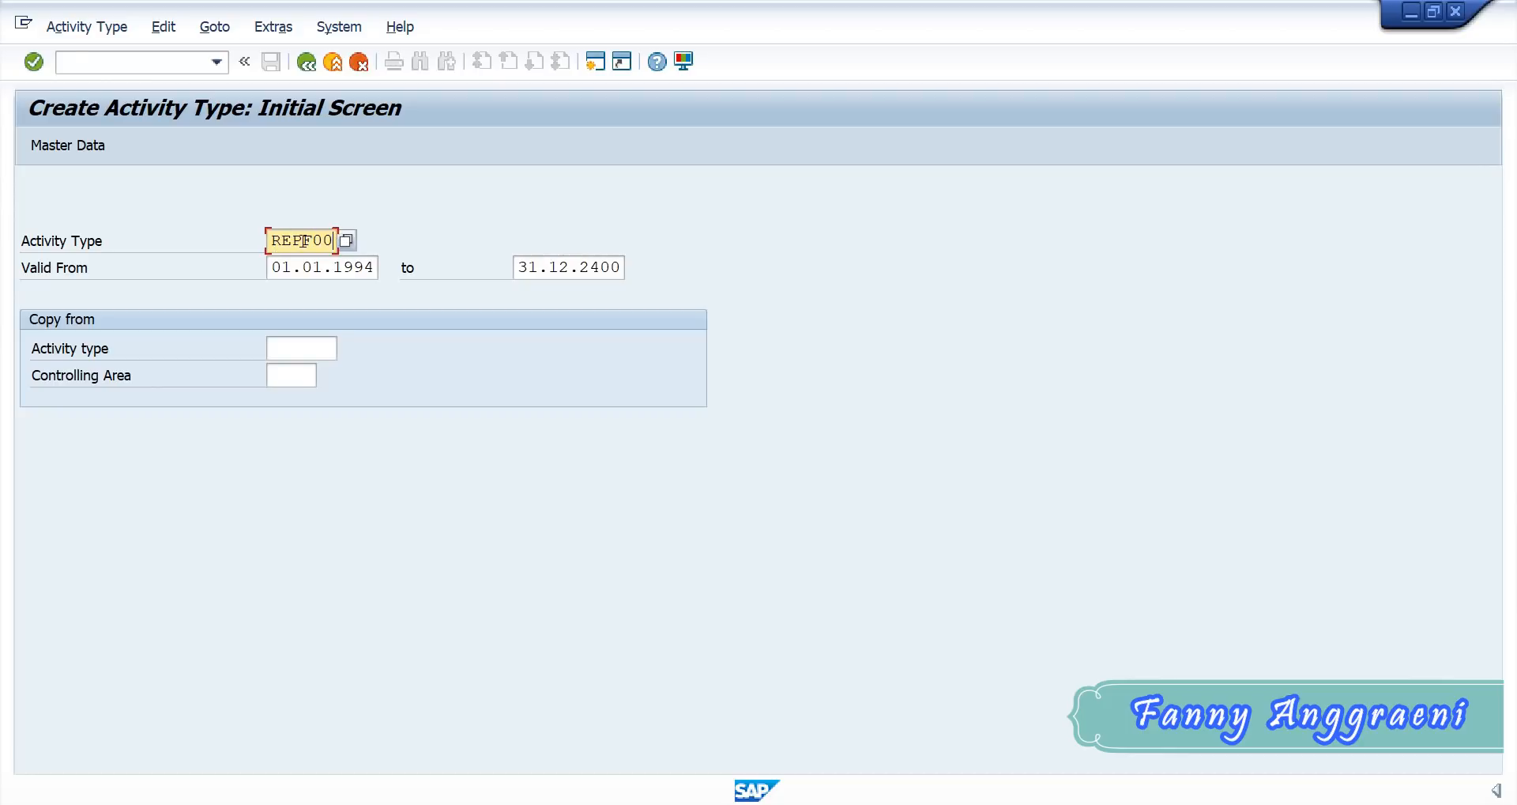
pyautogui.moveTo(272, 266); pyautogui.dragTo(478, 287)
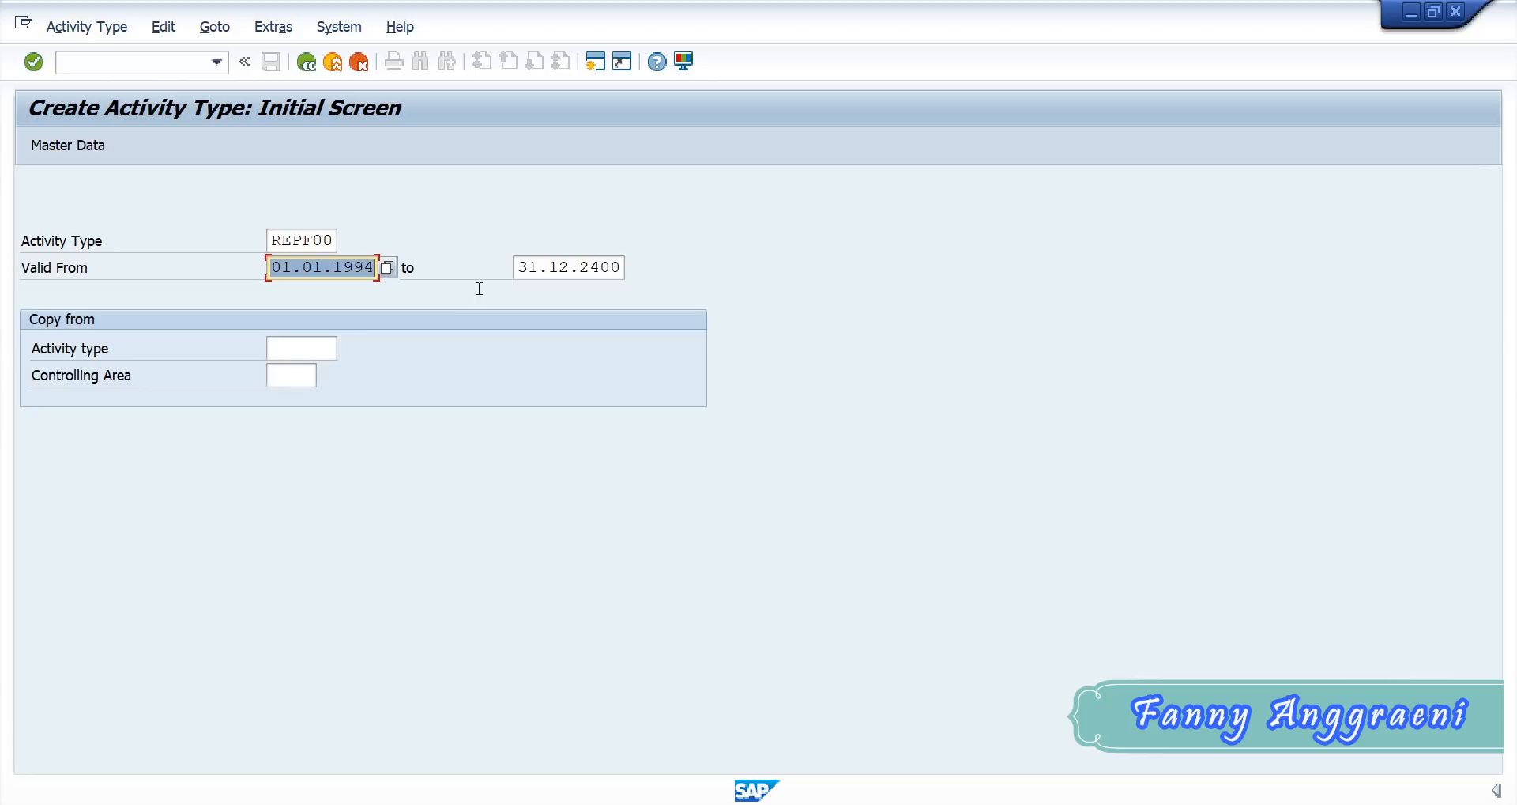
pyautogui.write('0')
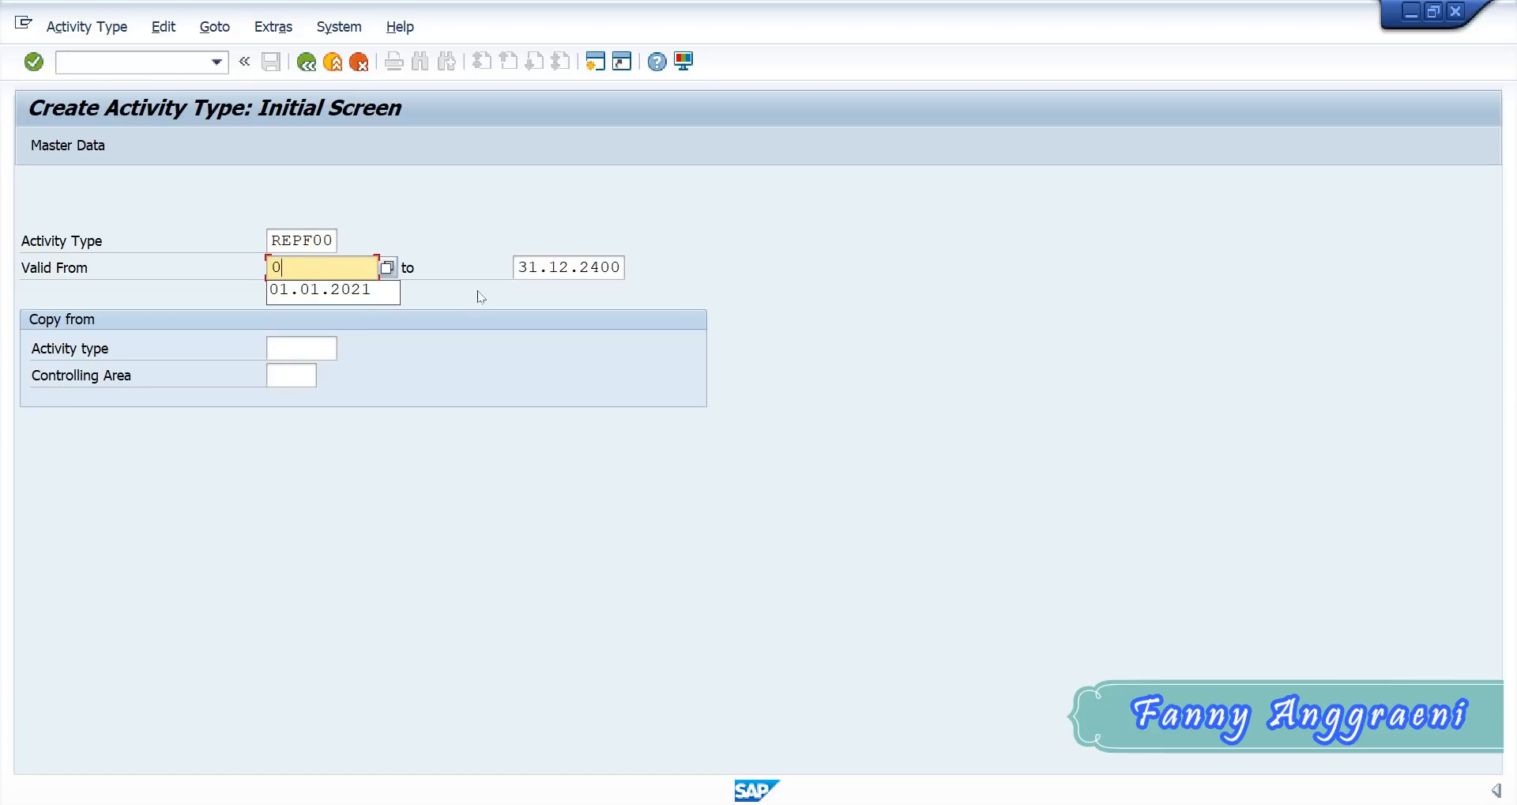
pyautogui.click(378, 300)
pyautogui.click(518, 268)
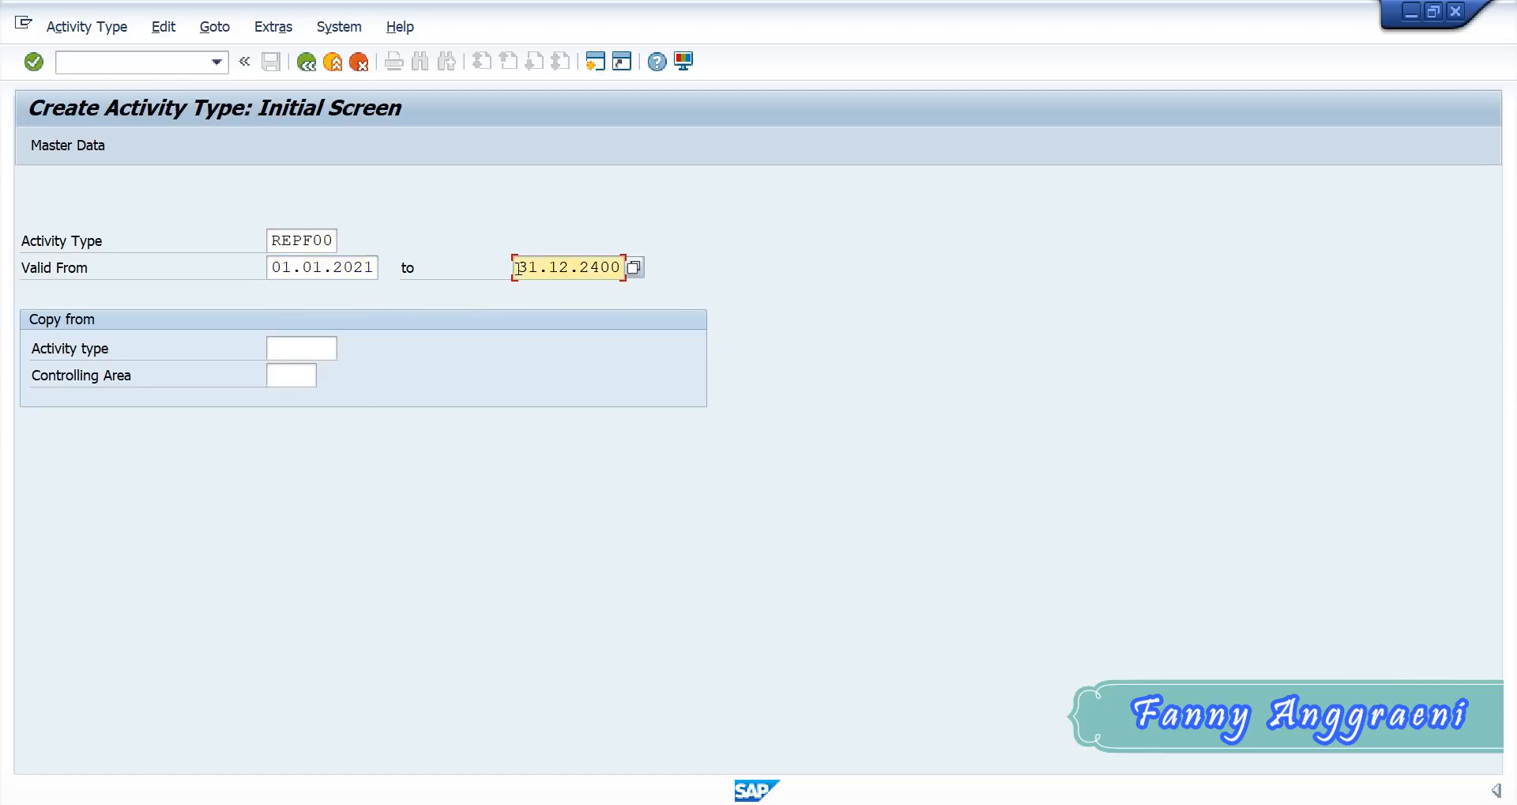
pyautogui.moveTo(518, 269); pyautogui.dragTo(764, 293)
pyautogui.write('3')
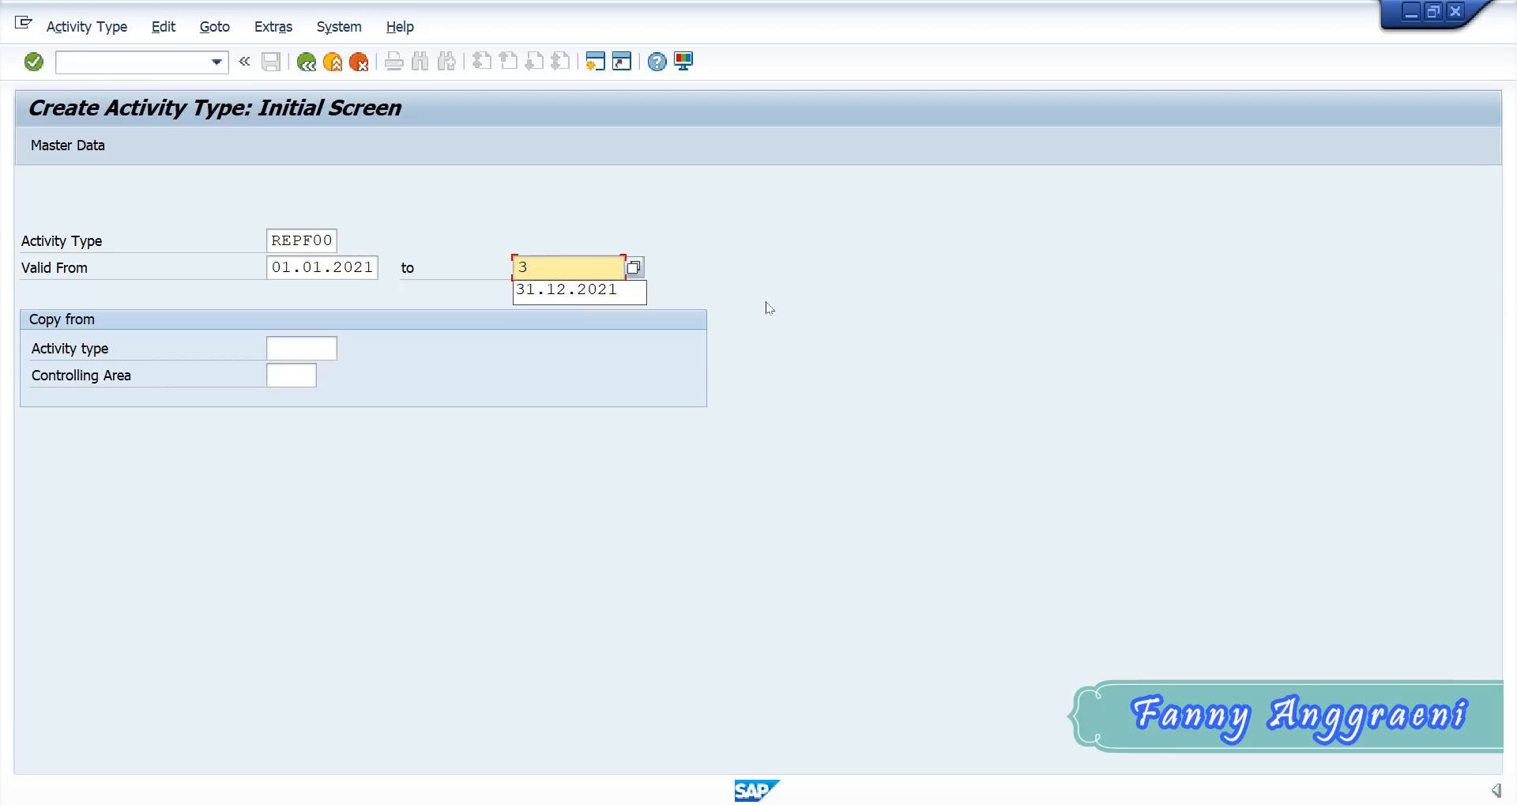
pyautogui.click(618, 287)
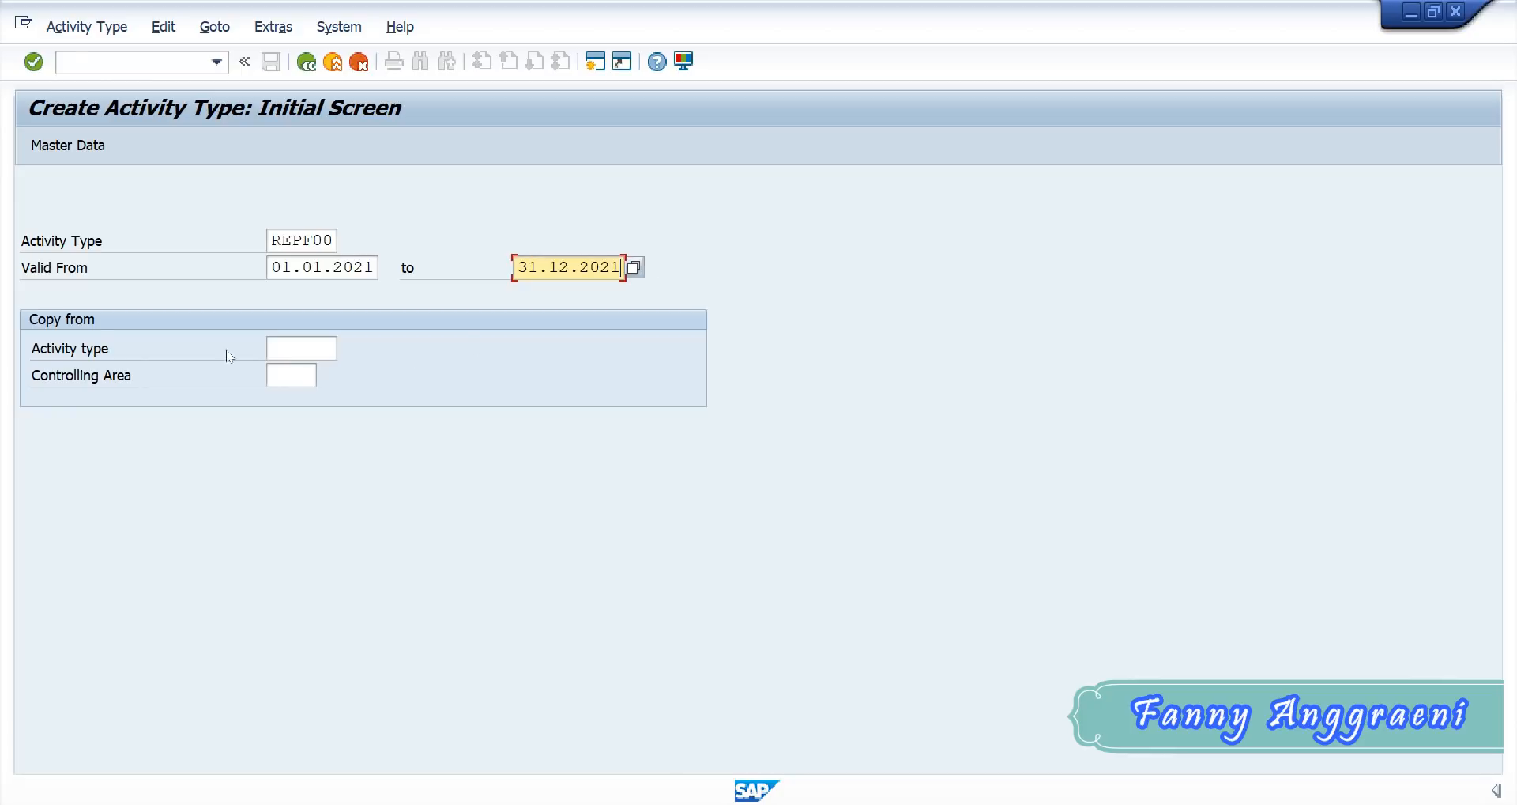
# - Use activity type 1421 as the copy reference and open the master data of the new activity type
pyautogui.click(304, 353)
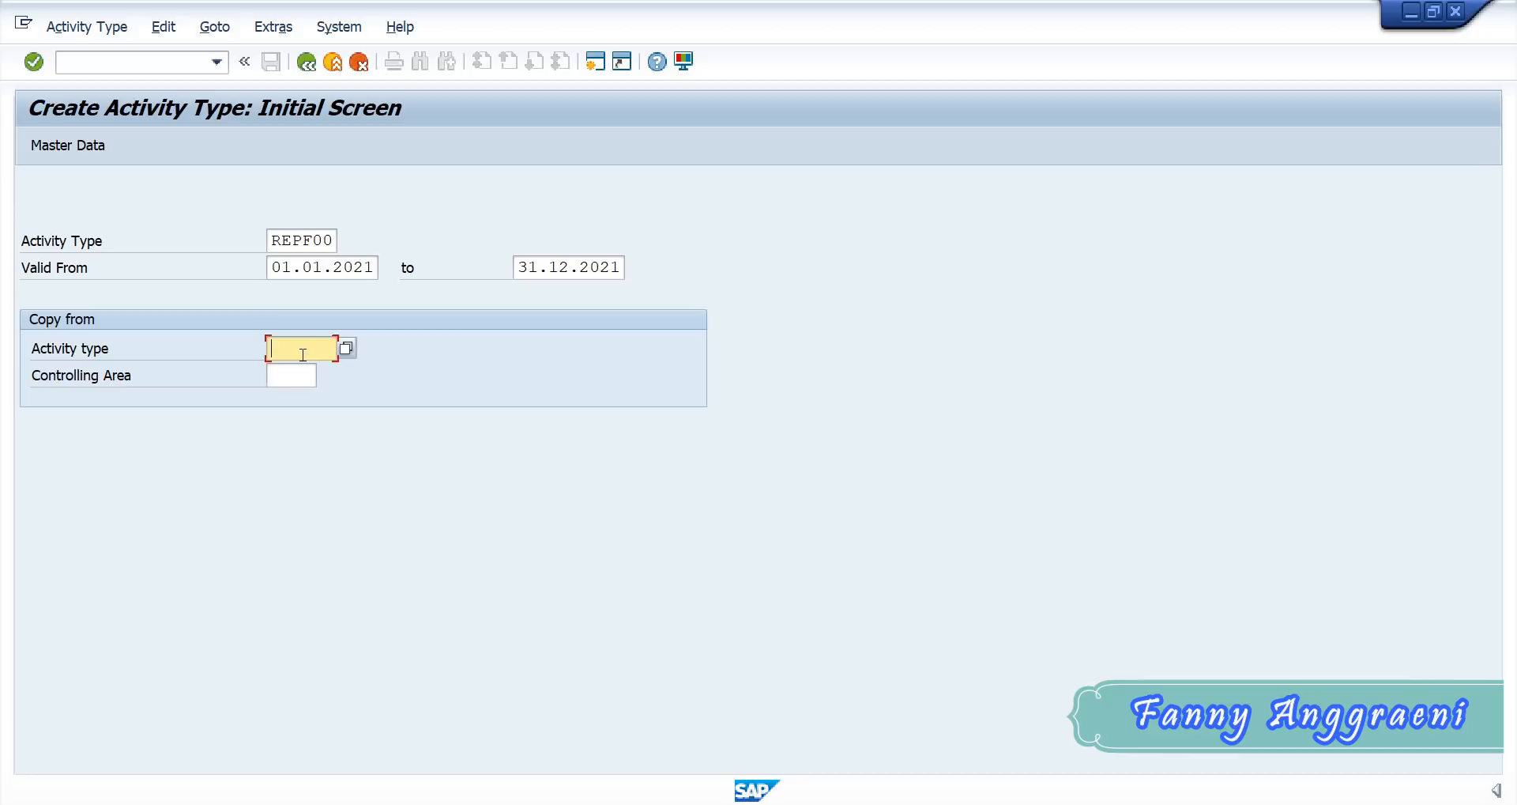
pyautogui.write('1421')
pyautogui.click(93, 146)
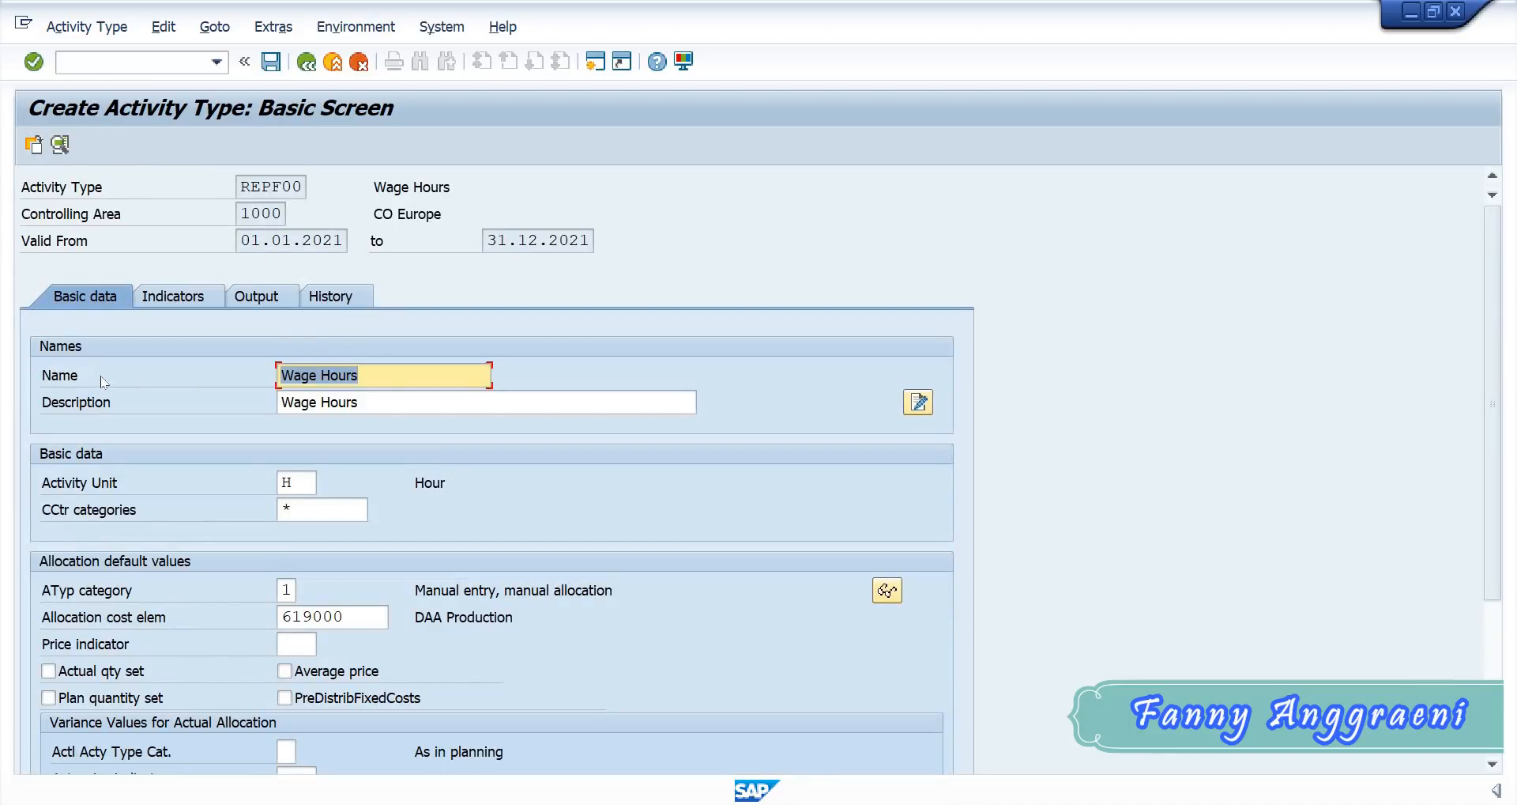
# - Set both the name and the description of activity type REPF00 to "Repairs Group-F00"
pyautogui.press('Delete')
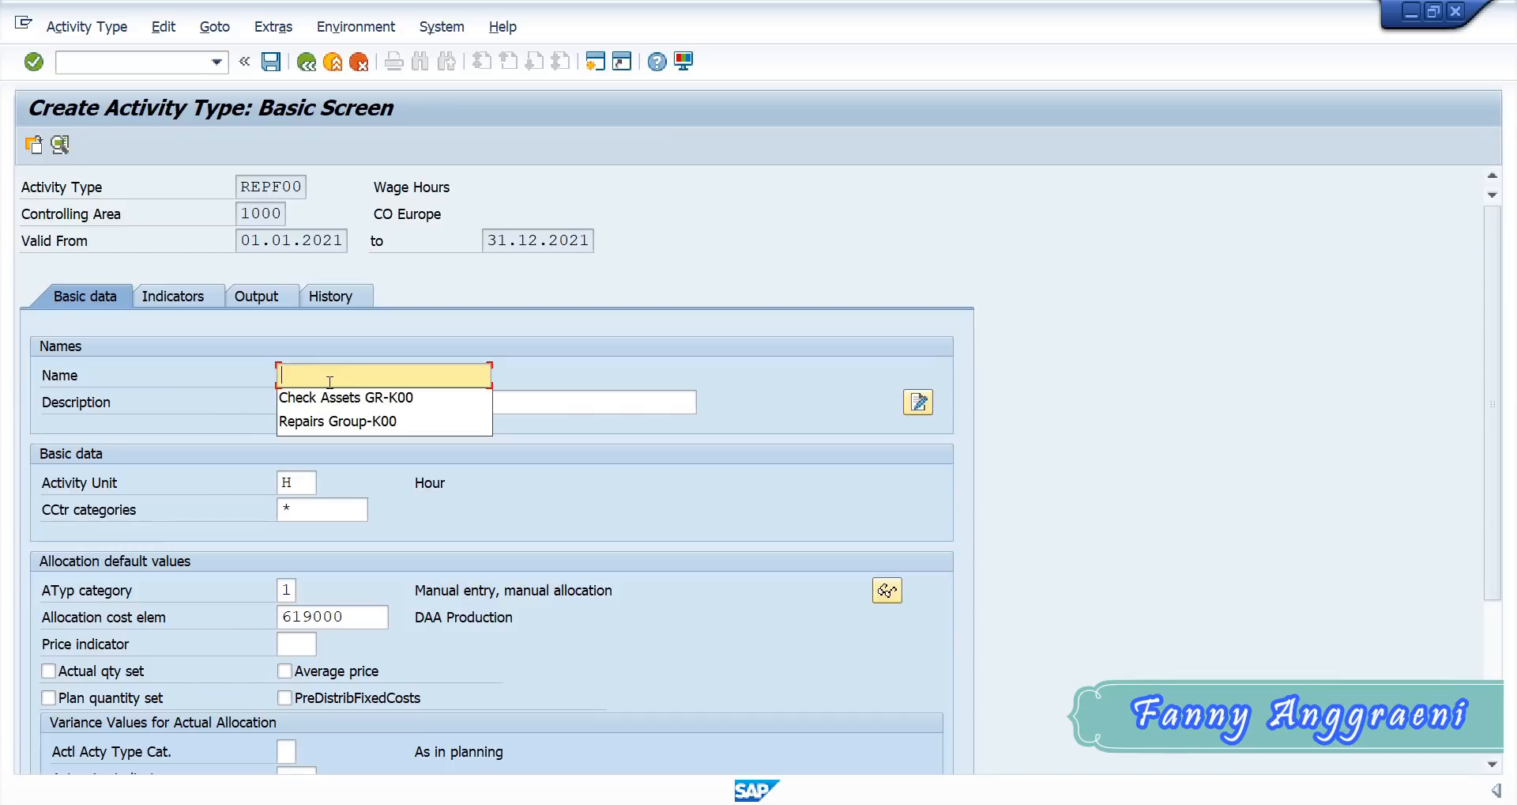
pyautogui.write('Repairs Group')
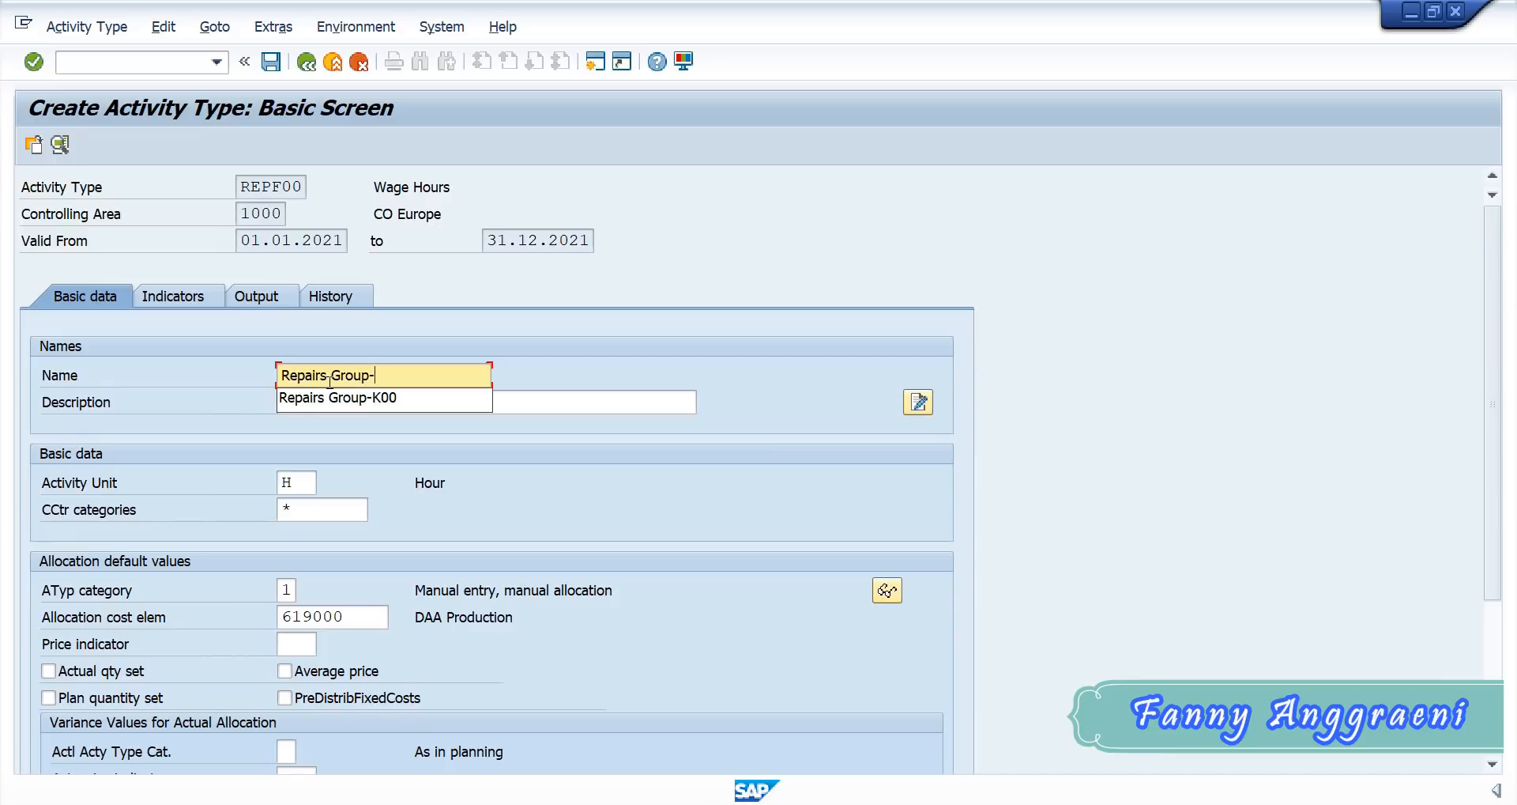
pyautogui.write('-F')
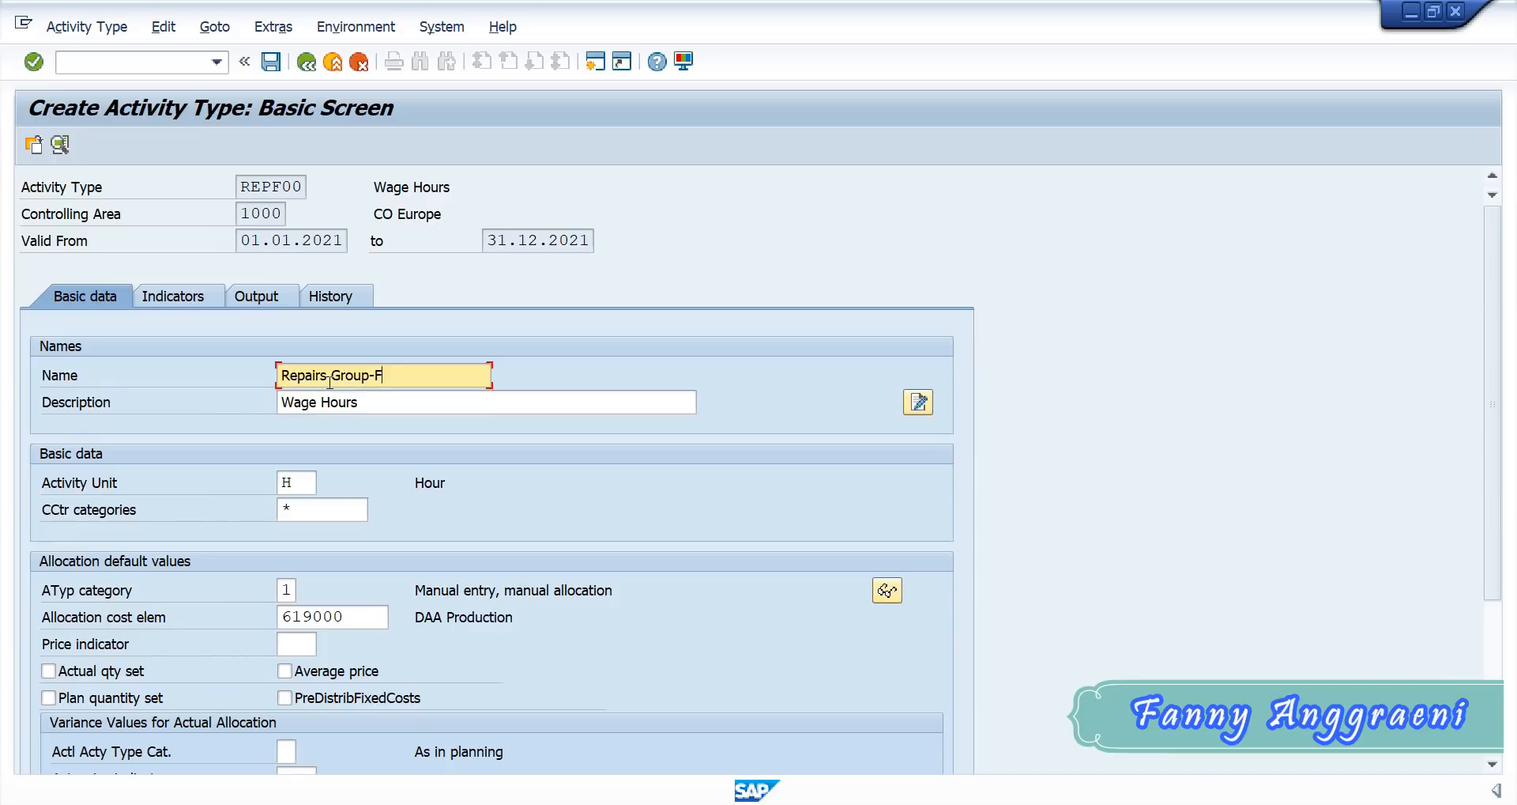
pyautogui.write('00')
pyautogui.moveTo(385, 399); pyautogui.dragTo(145, 361)
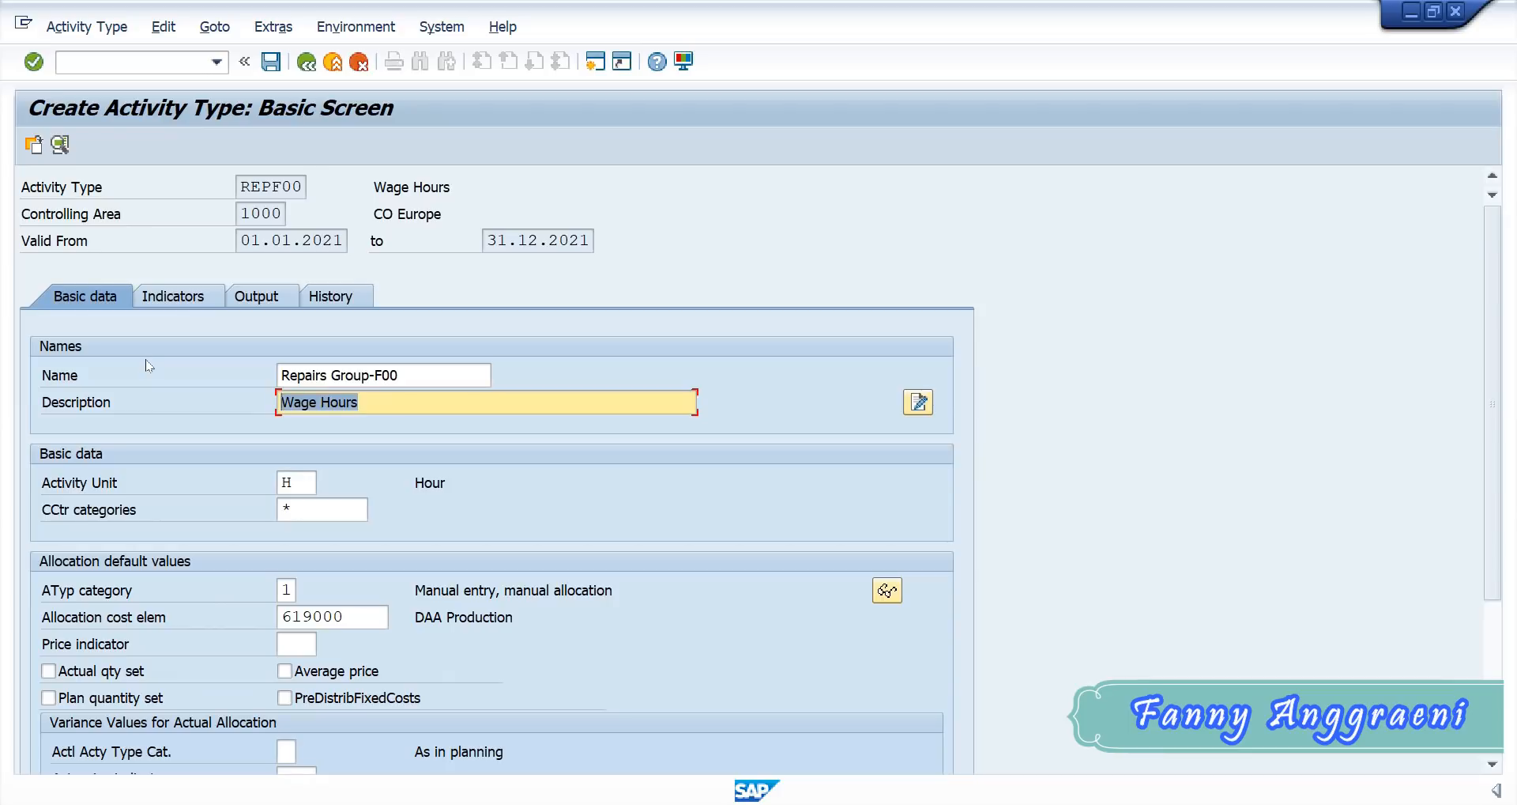
pyautogui.write('Repairs Group-F00')
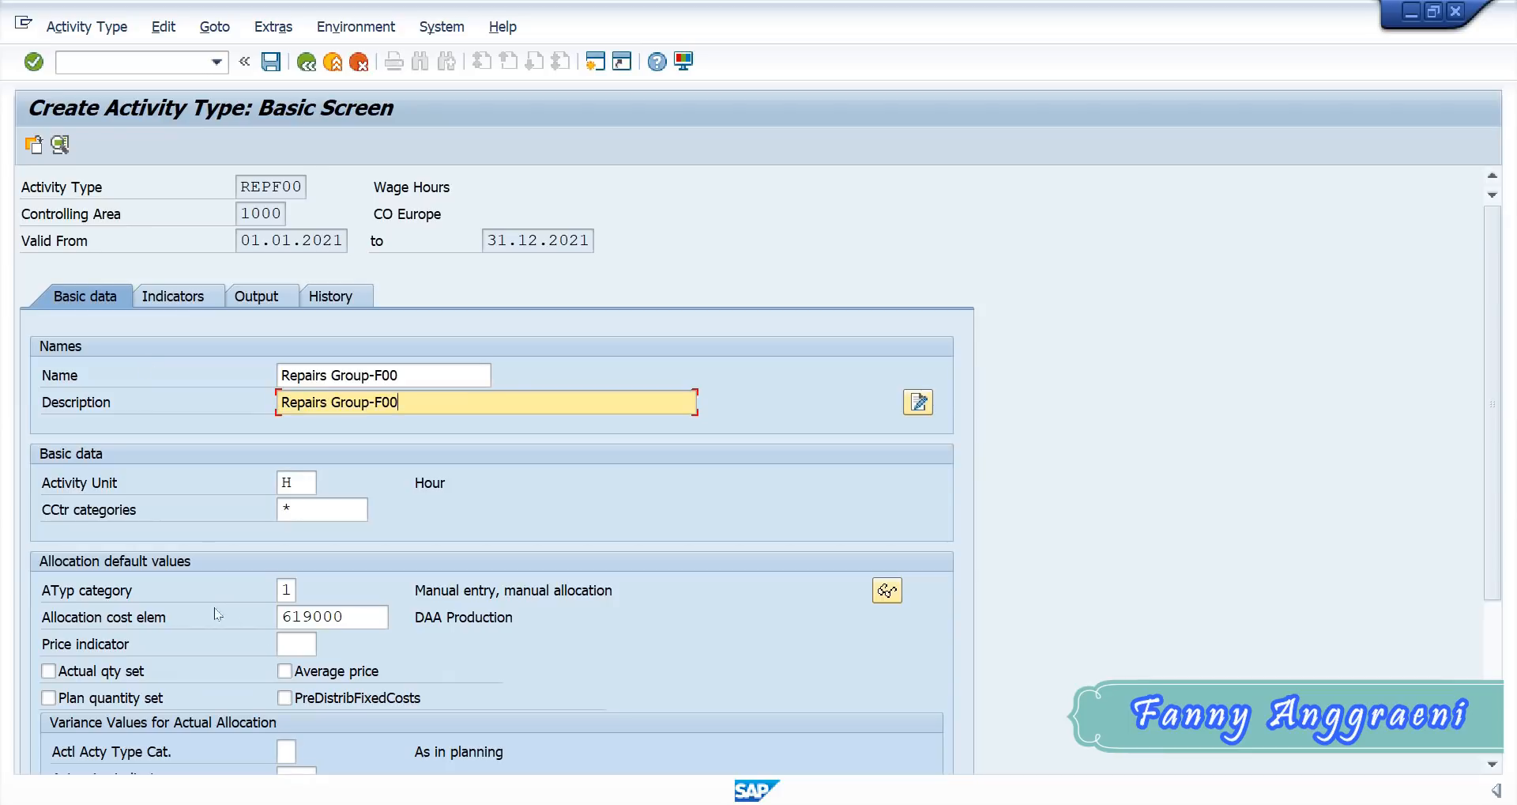
# - Set the allocation cost element of activity type REPF00 to 615000 and save the activity type
pyautogui.click(287, 590)
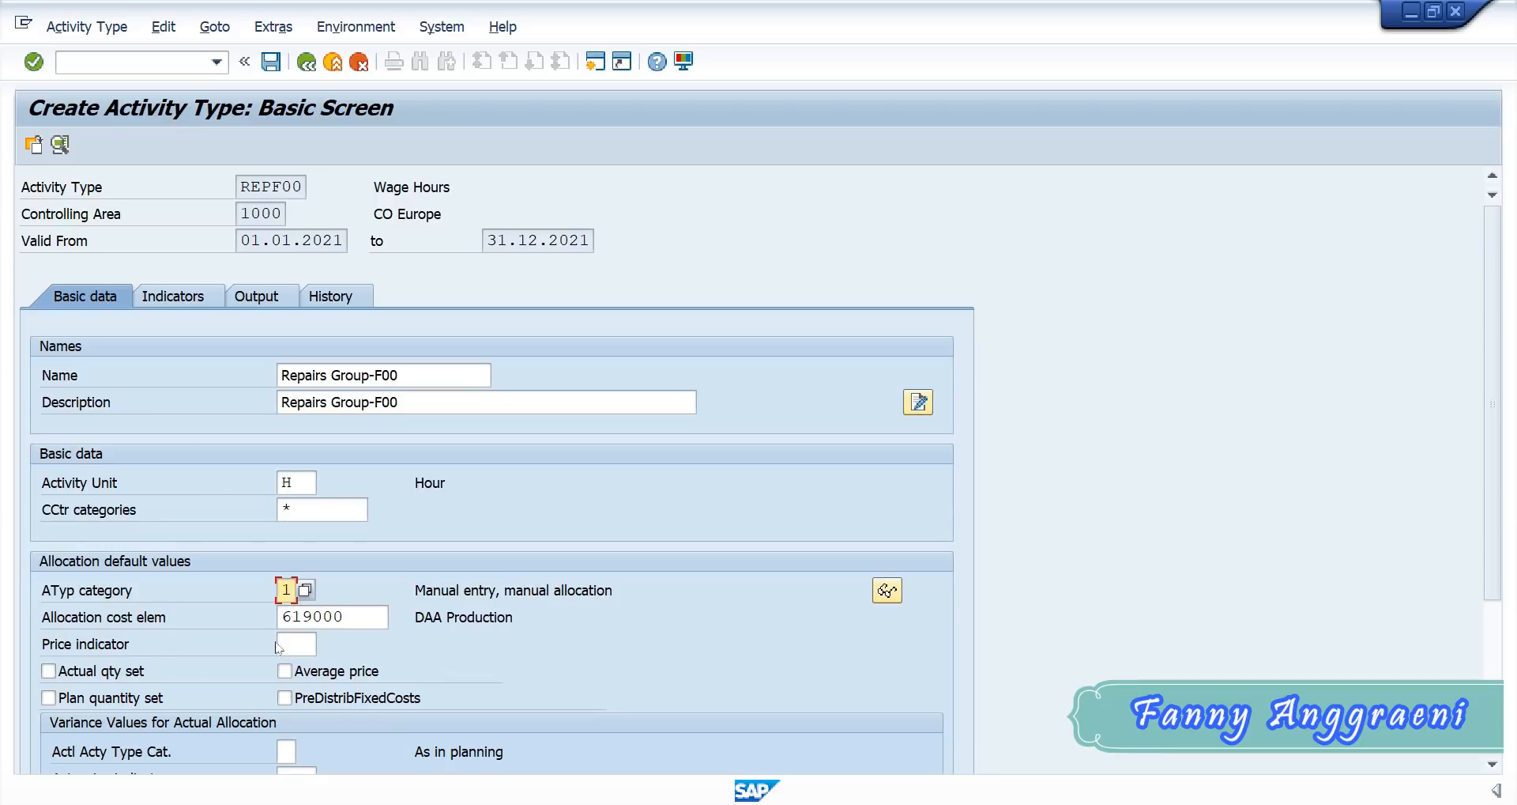
pyautogui.click(356, 616)
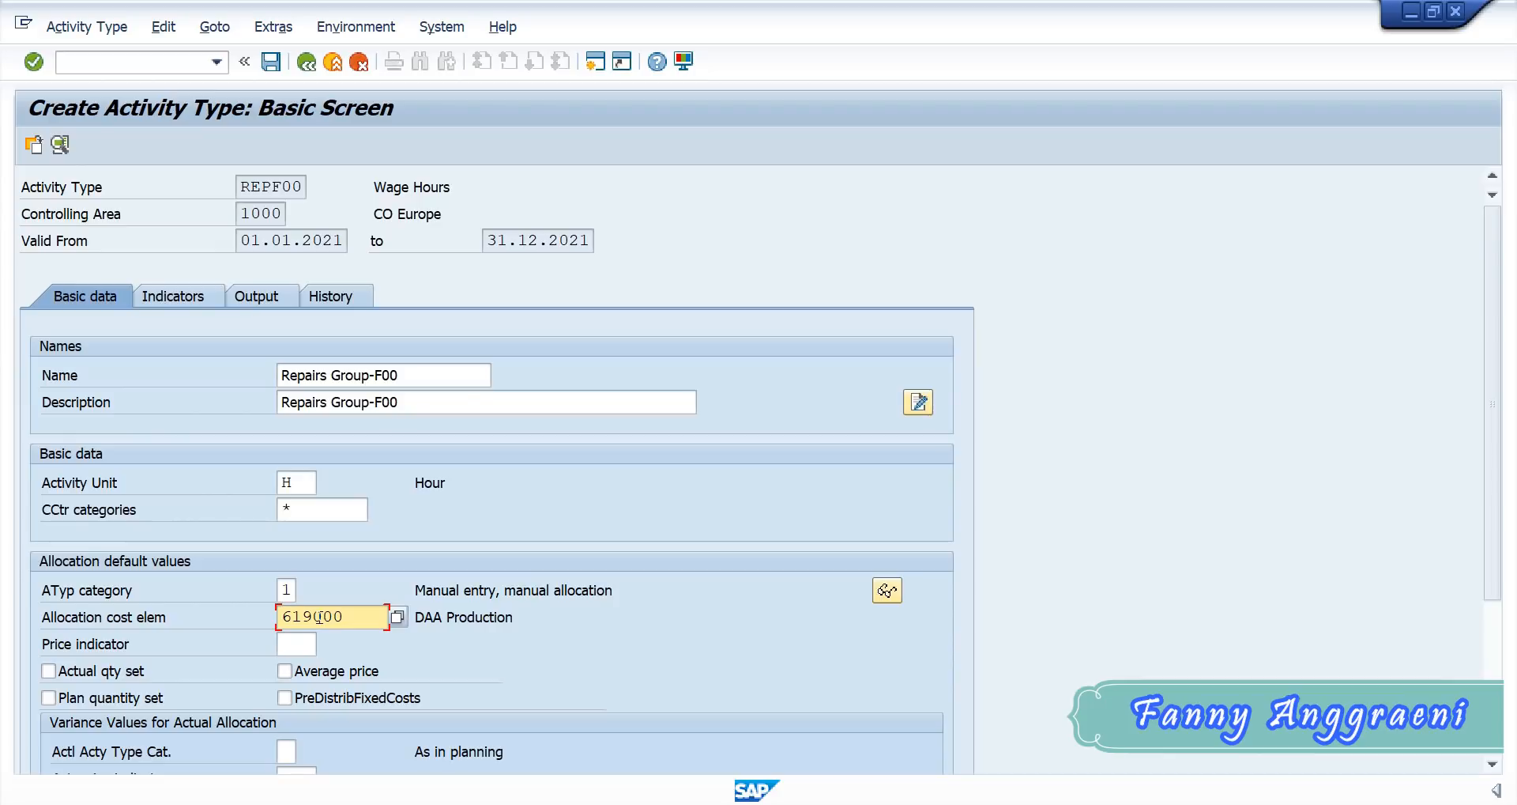
pyautogui.moveTo(351, 618); pyautogui.dragTo(143, 583)
pyautogui.write('6')
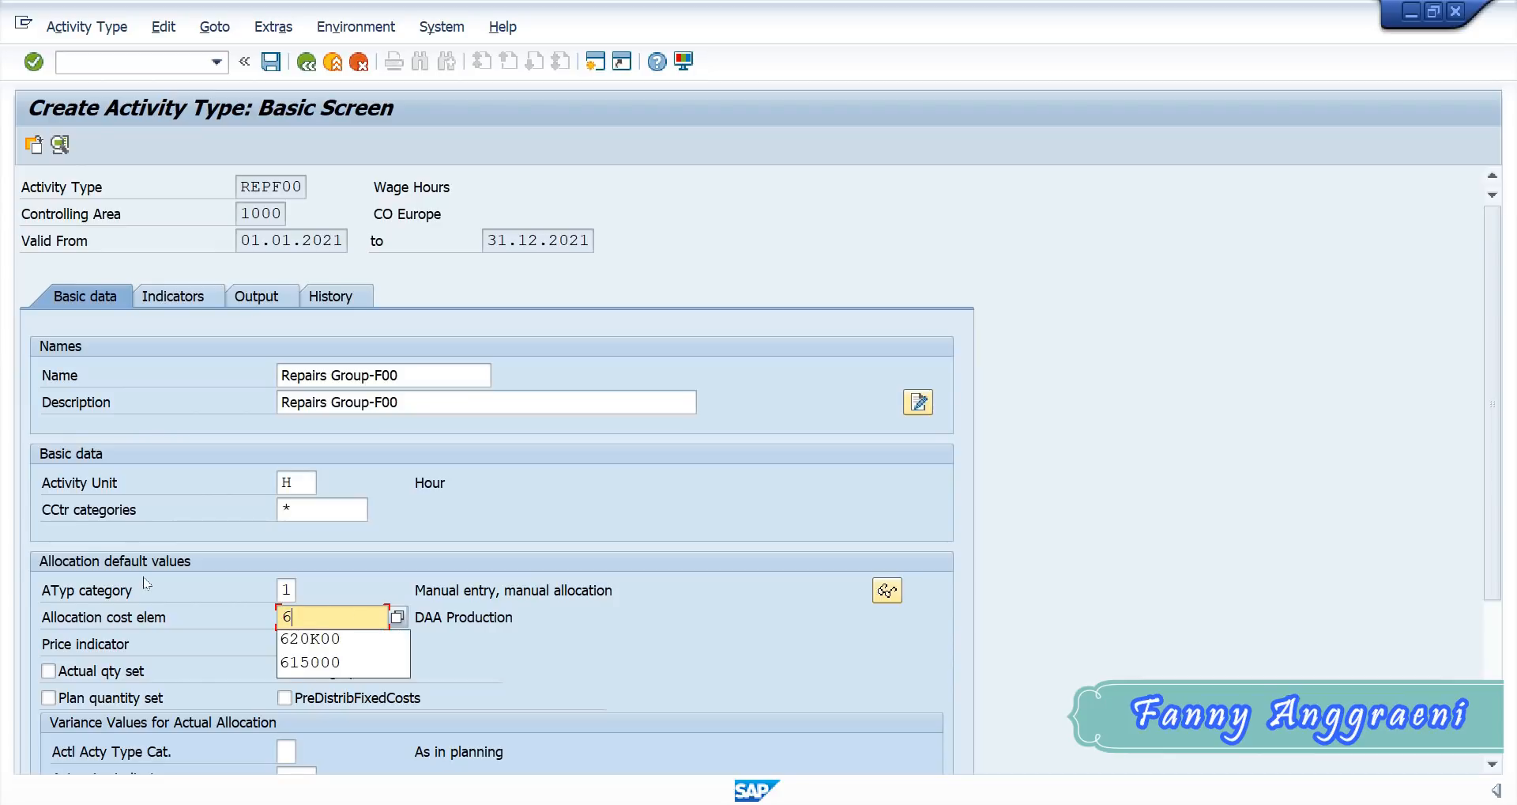
pyautogui.write('15000')
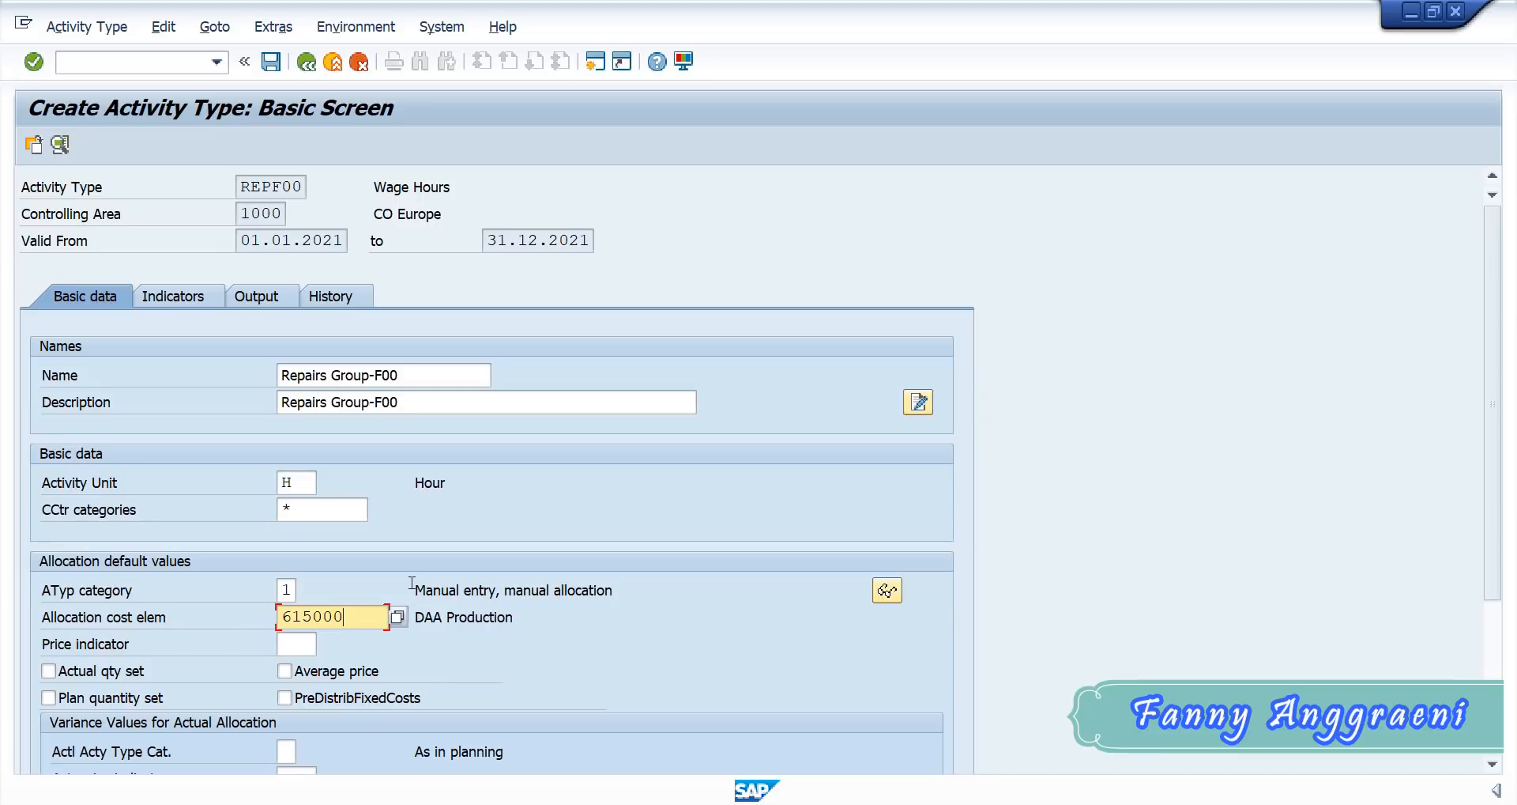
pyautogui.hotkey('ctrl', 's')
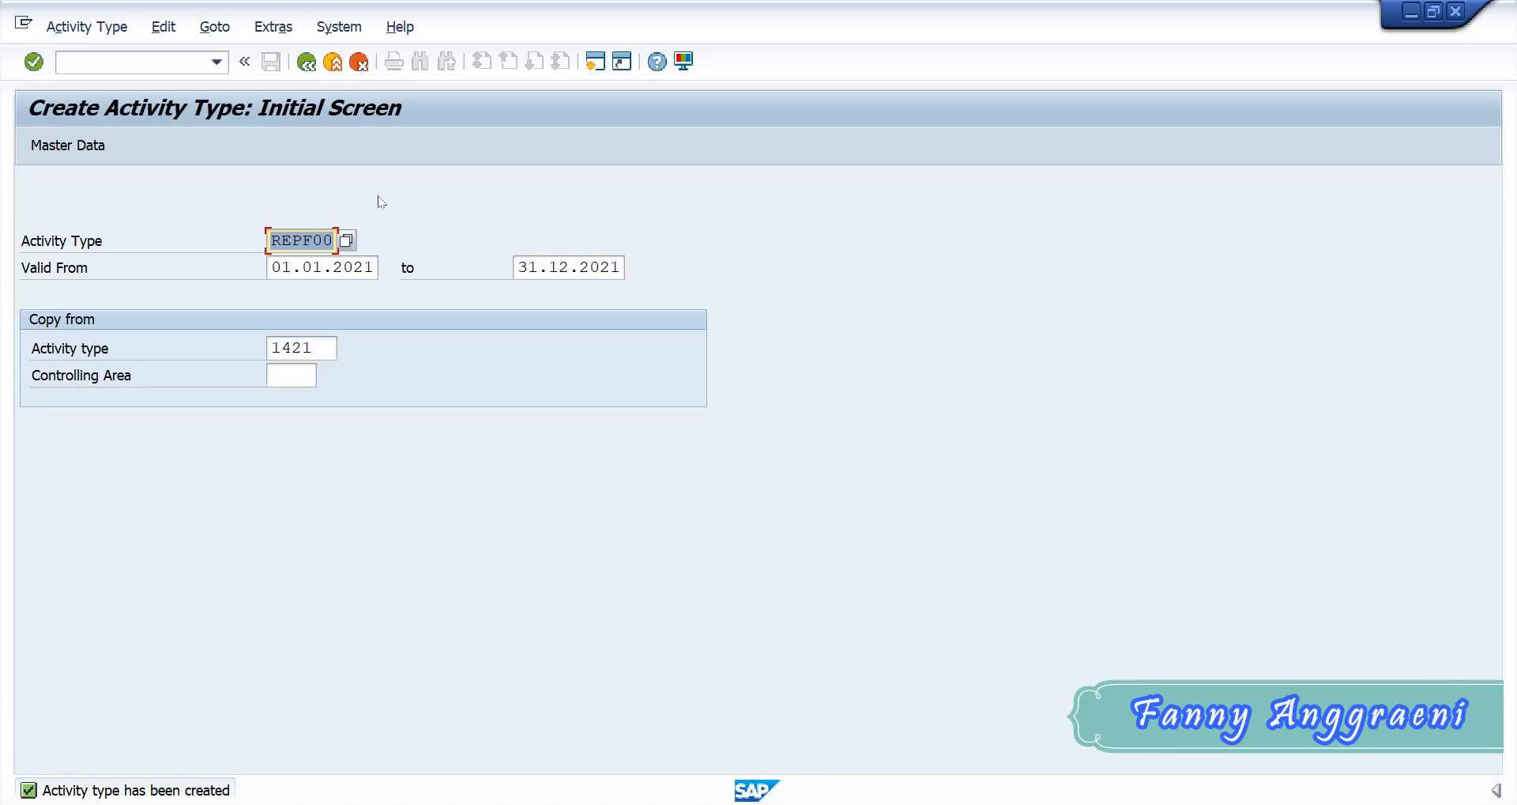
# - Enter CHKF00 as the new activity type, checking the code in the Excel list, and open its master data with 1421 as copy reference
pyautogui.write('CHK')
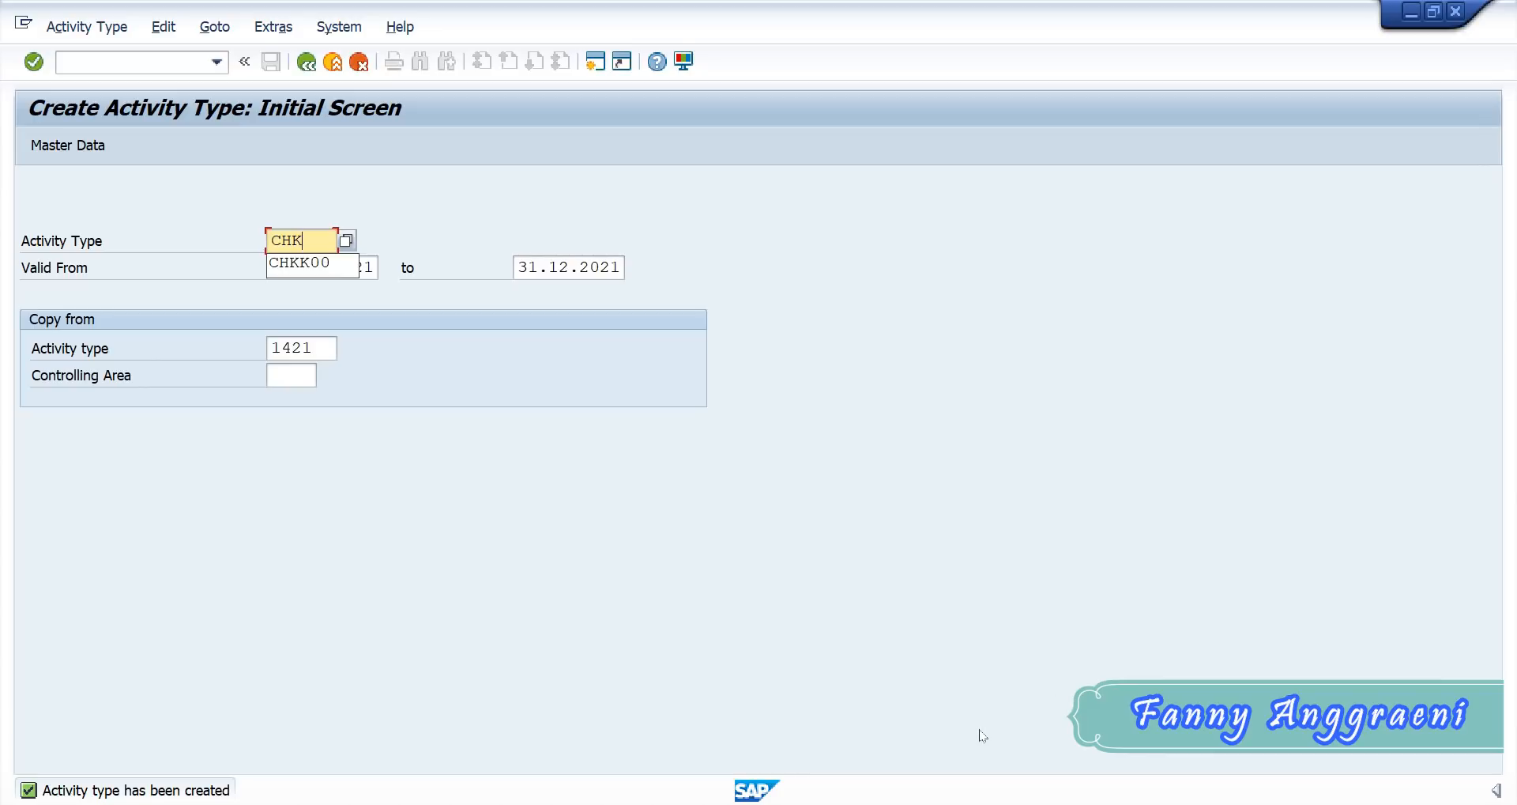
pyautogui.click(851, 804)
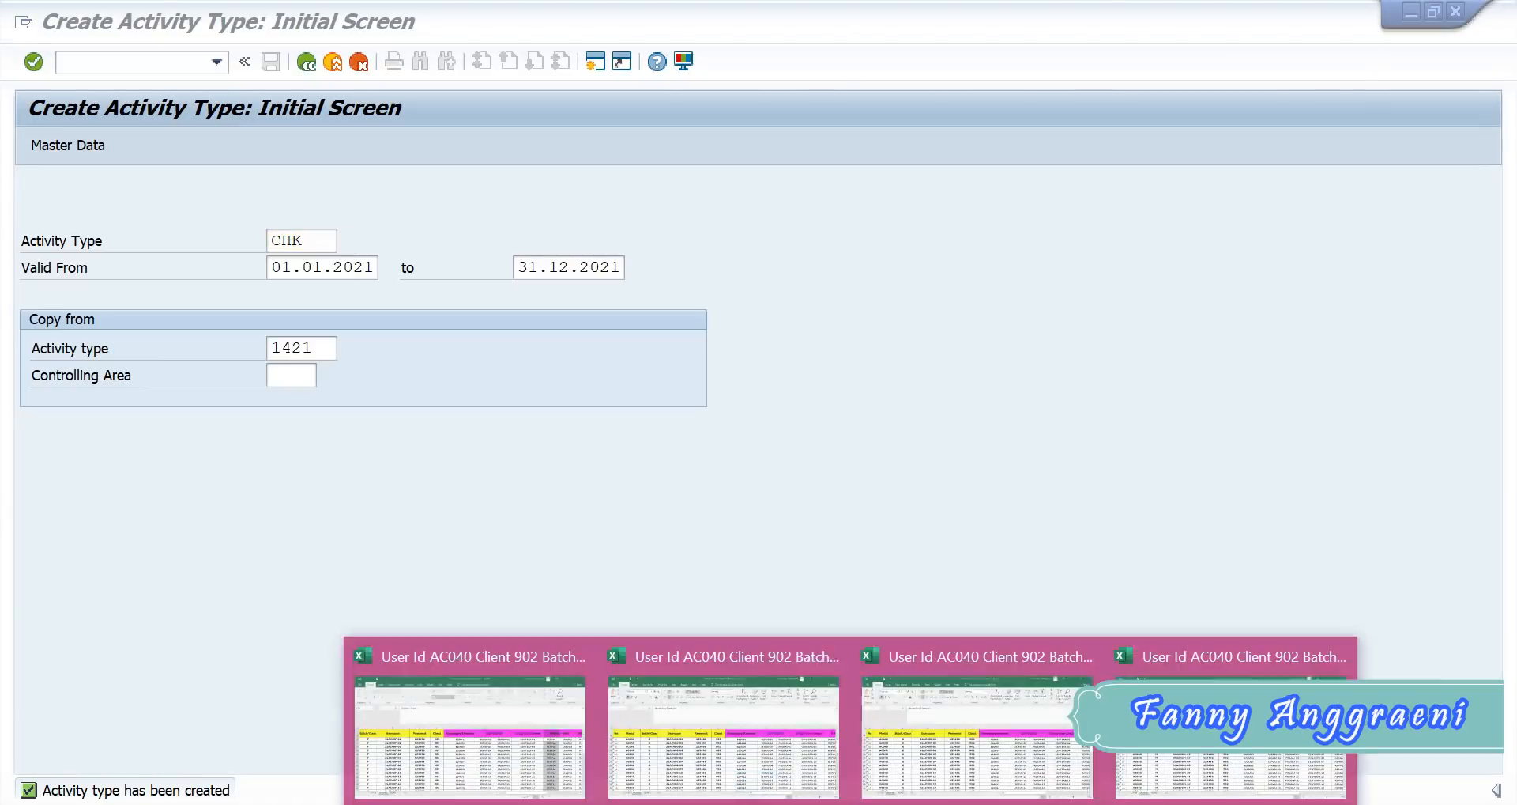
pyautogui.click(558, 731)
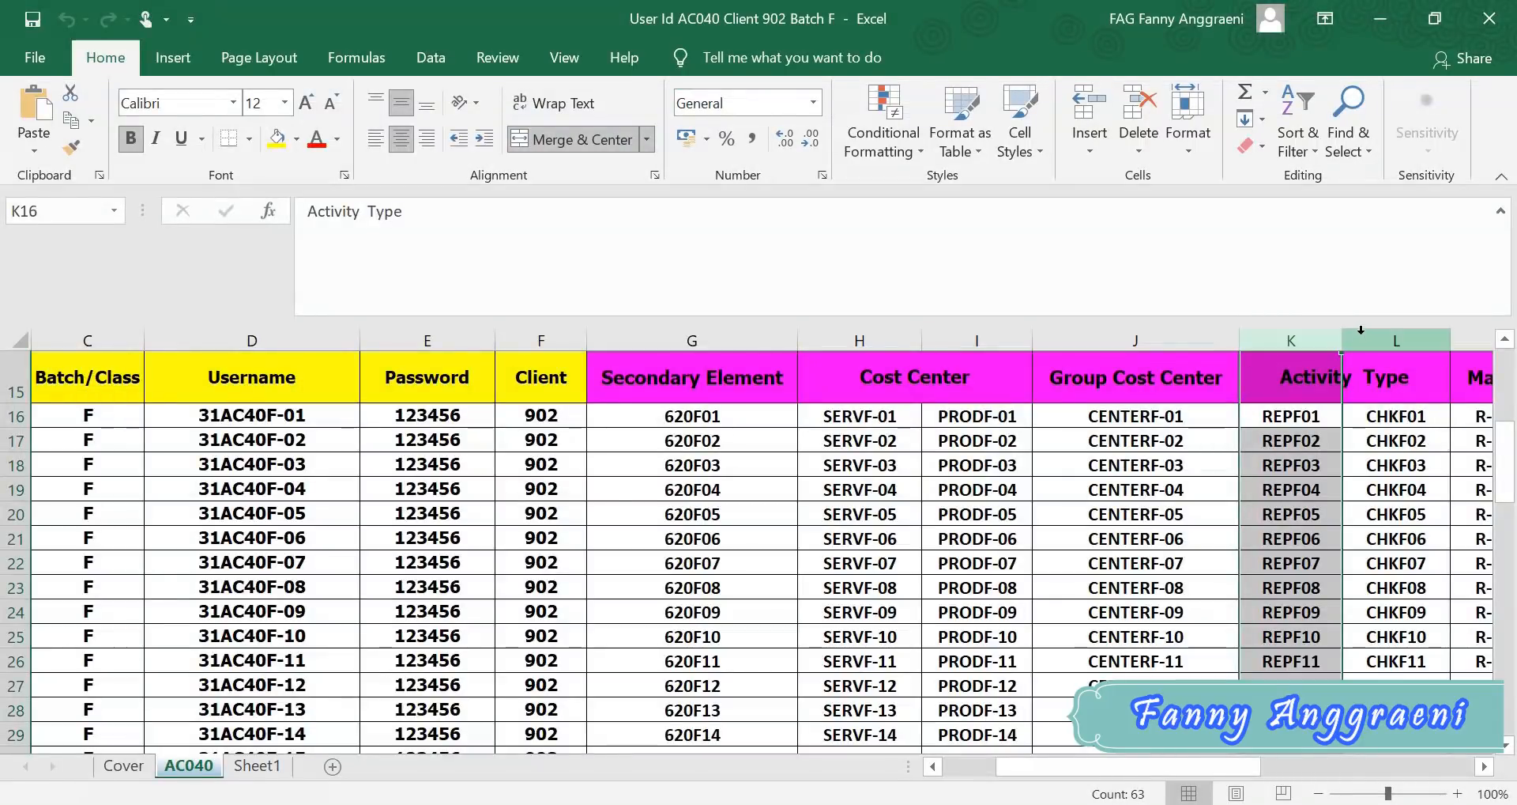
pyautogui.click(1368, 333)
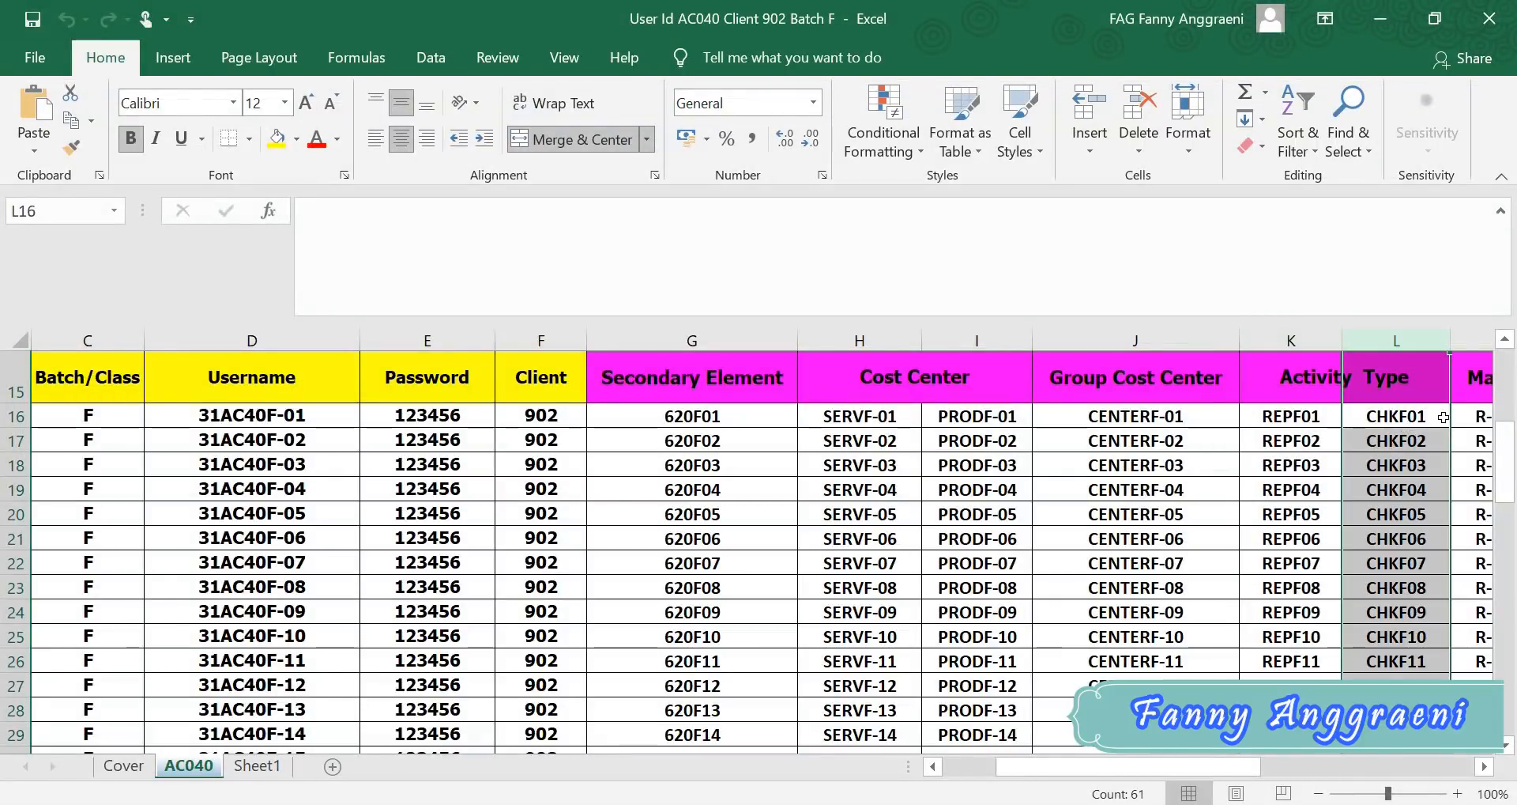
pyautogui.hotkey('alt', 'Tab')
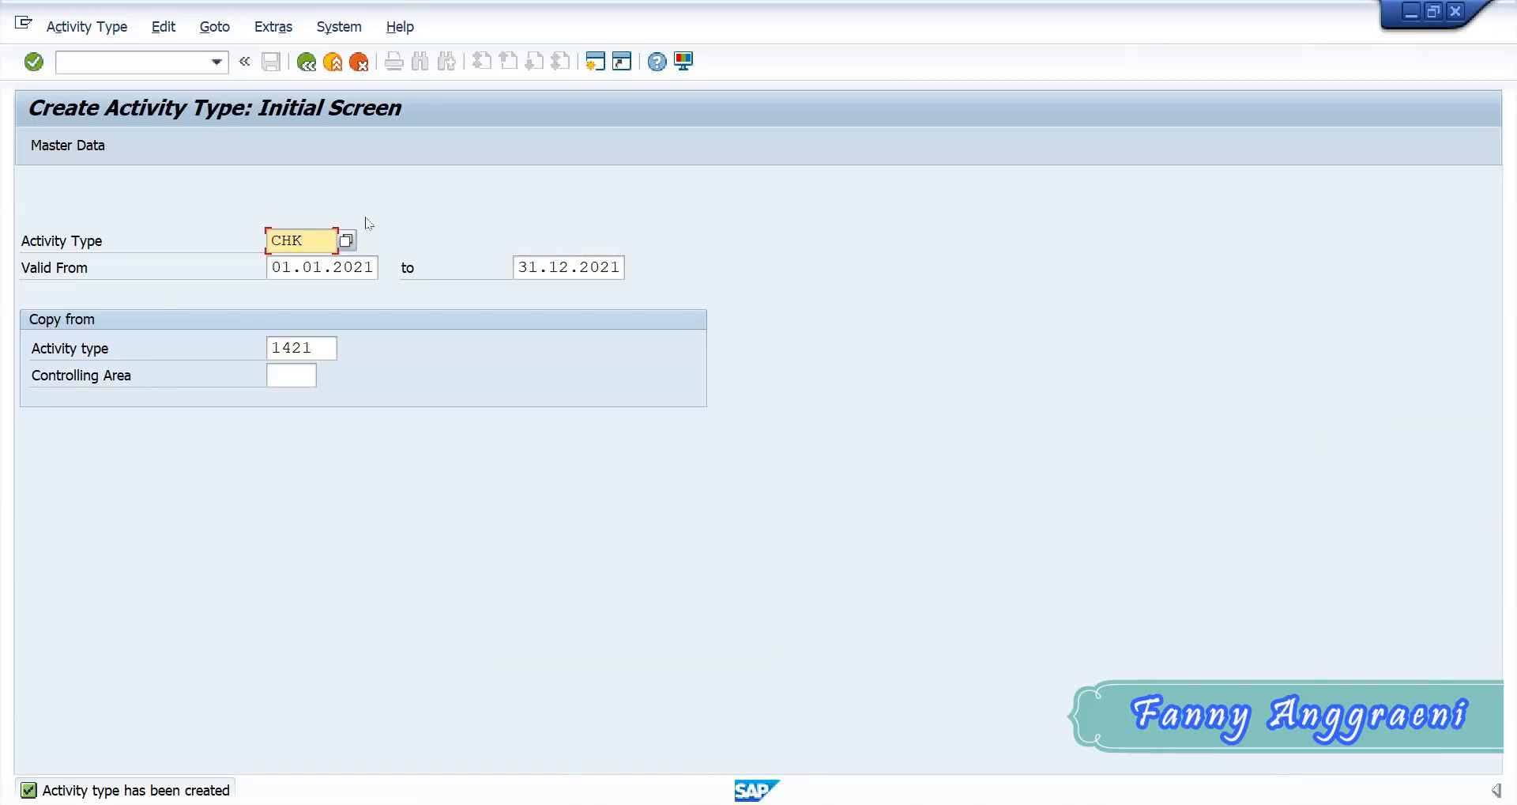
pyautogui.write('F00')
pyautogui.moveTo(316, 347); pyautogui.dragTo(264, 339)
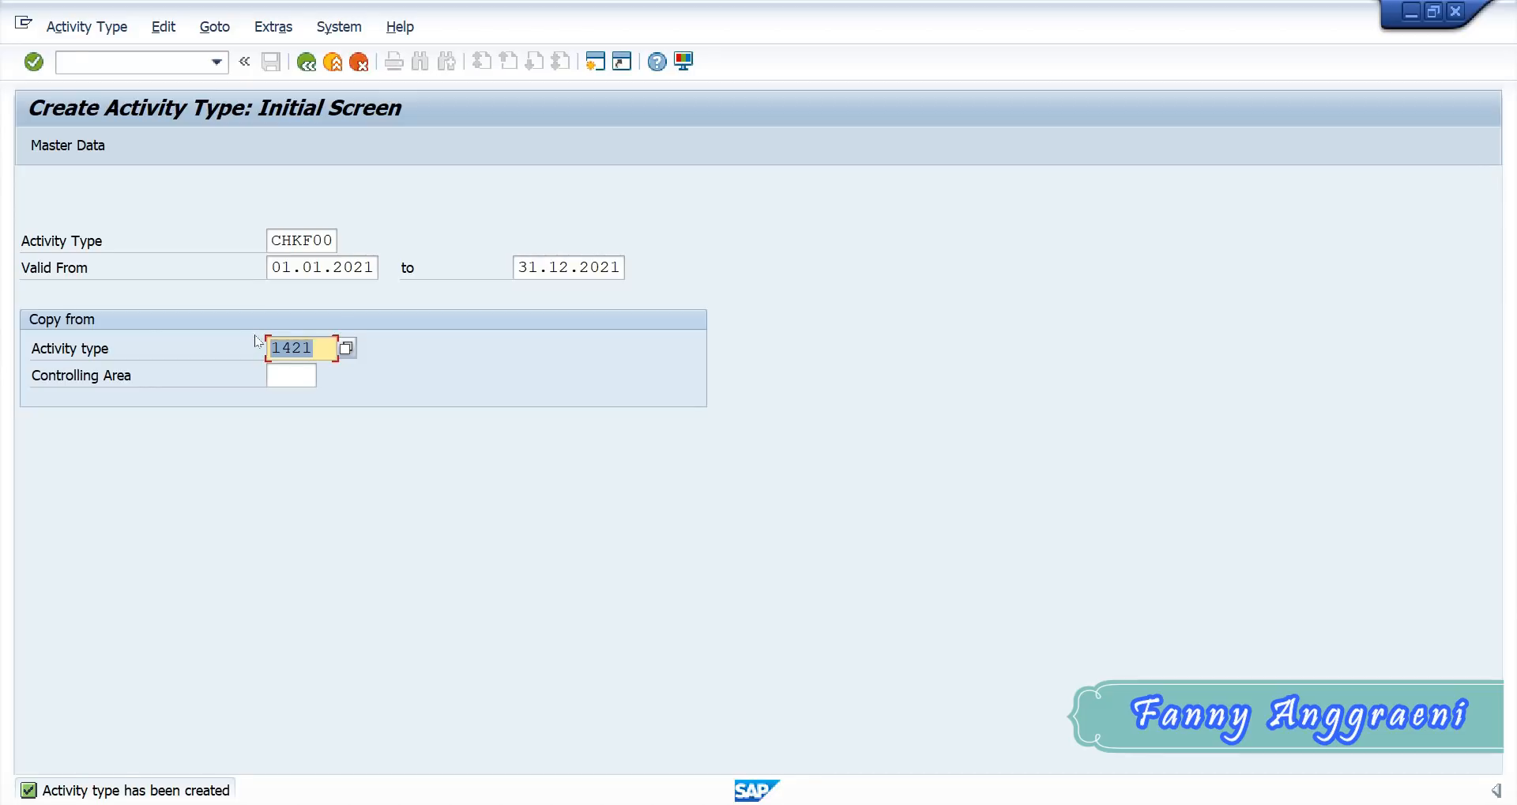
pyautogui.click(61, 146)
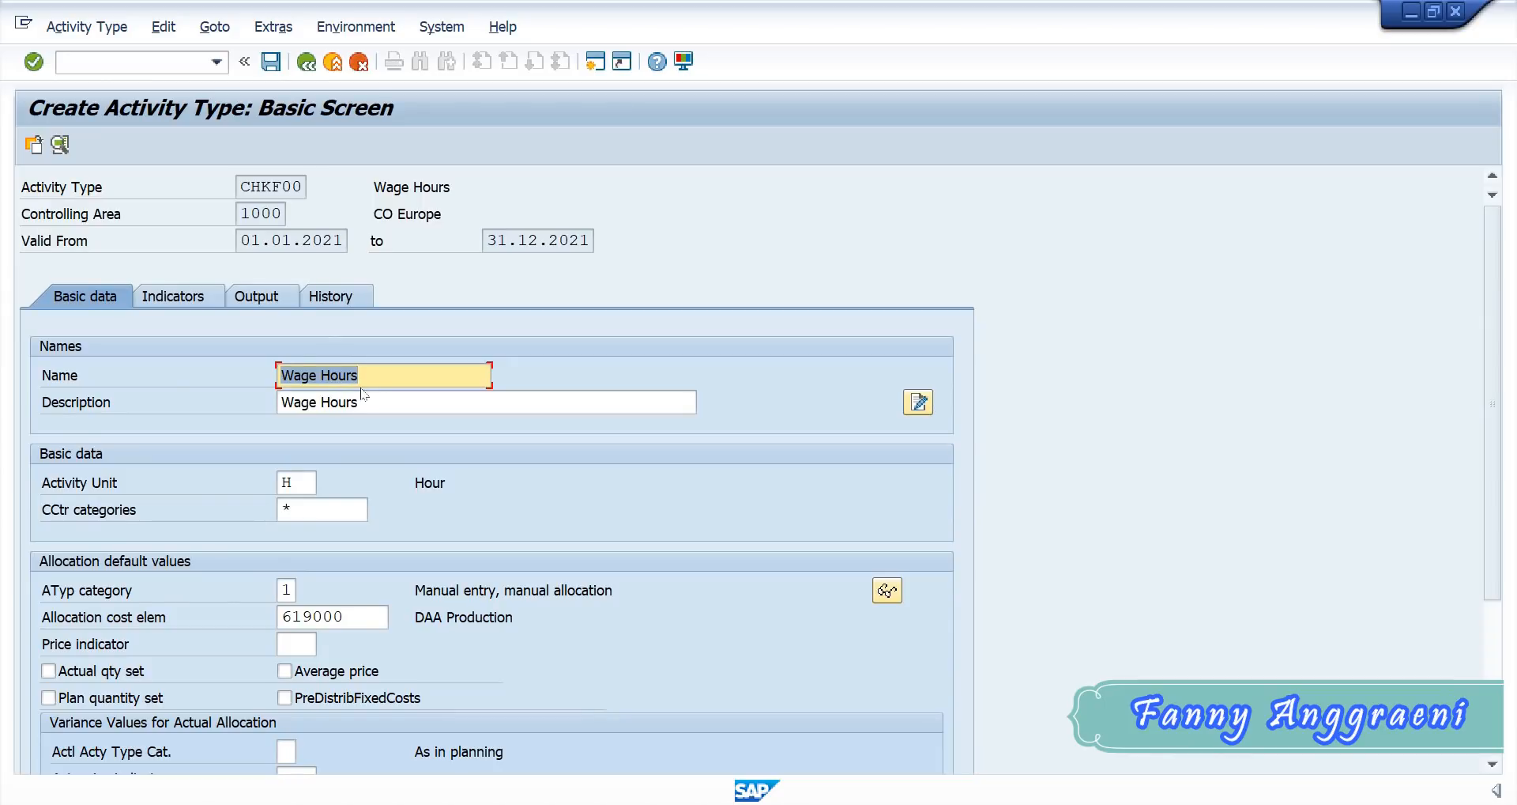
# - Set both the name and the description of activity type CHKF00 to "Check Assets GR-F00"
pyautogui.write('Check Assets')
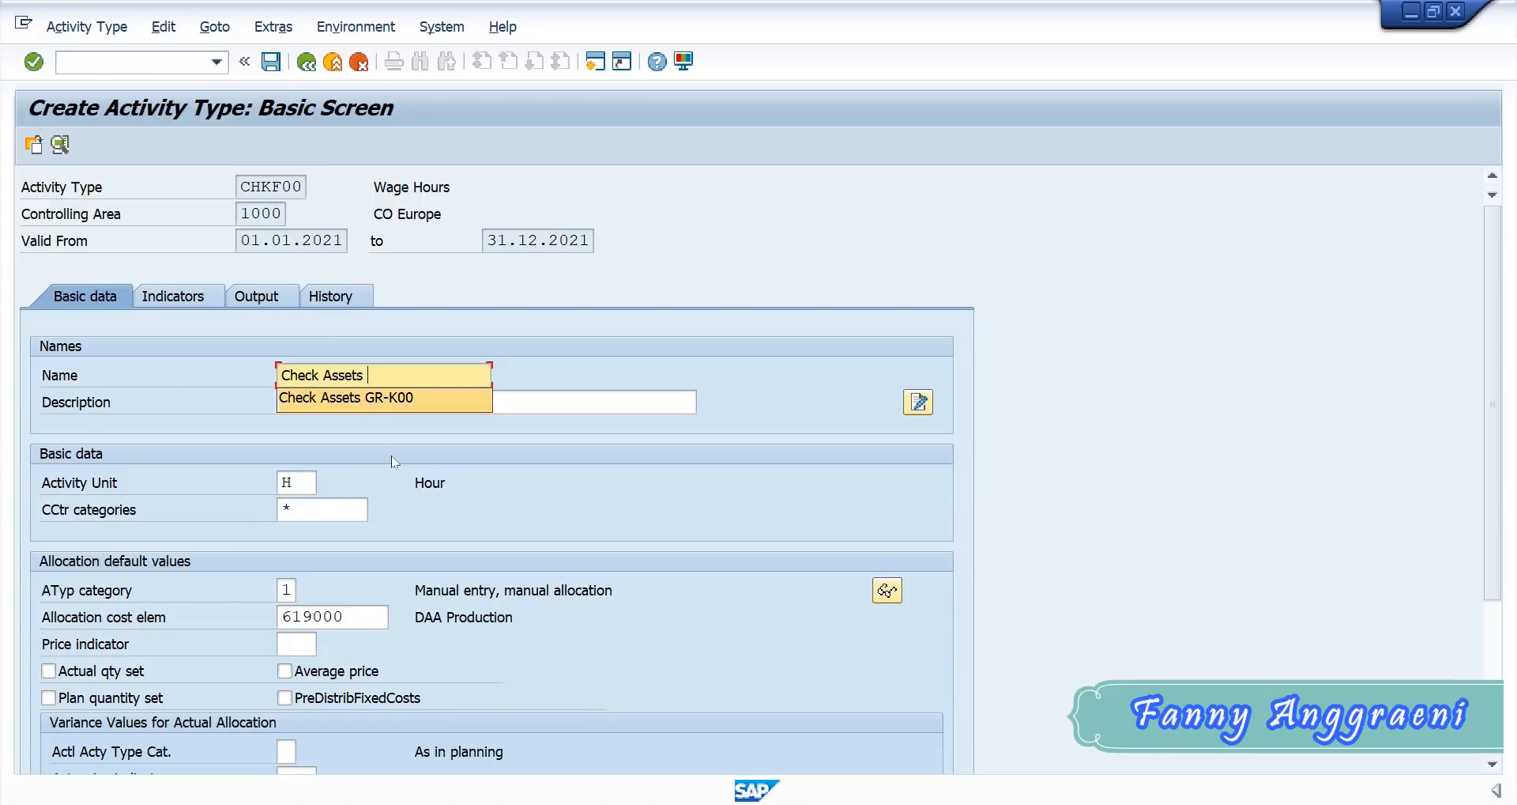
pyautogui.write(' GR')
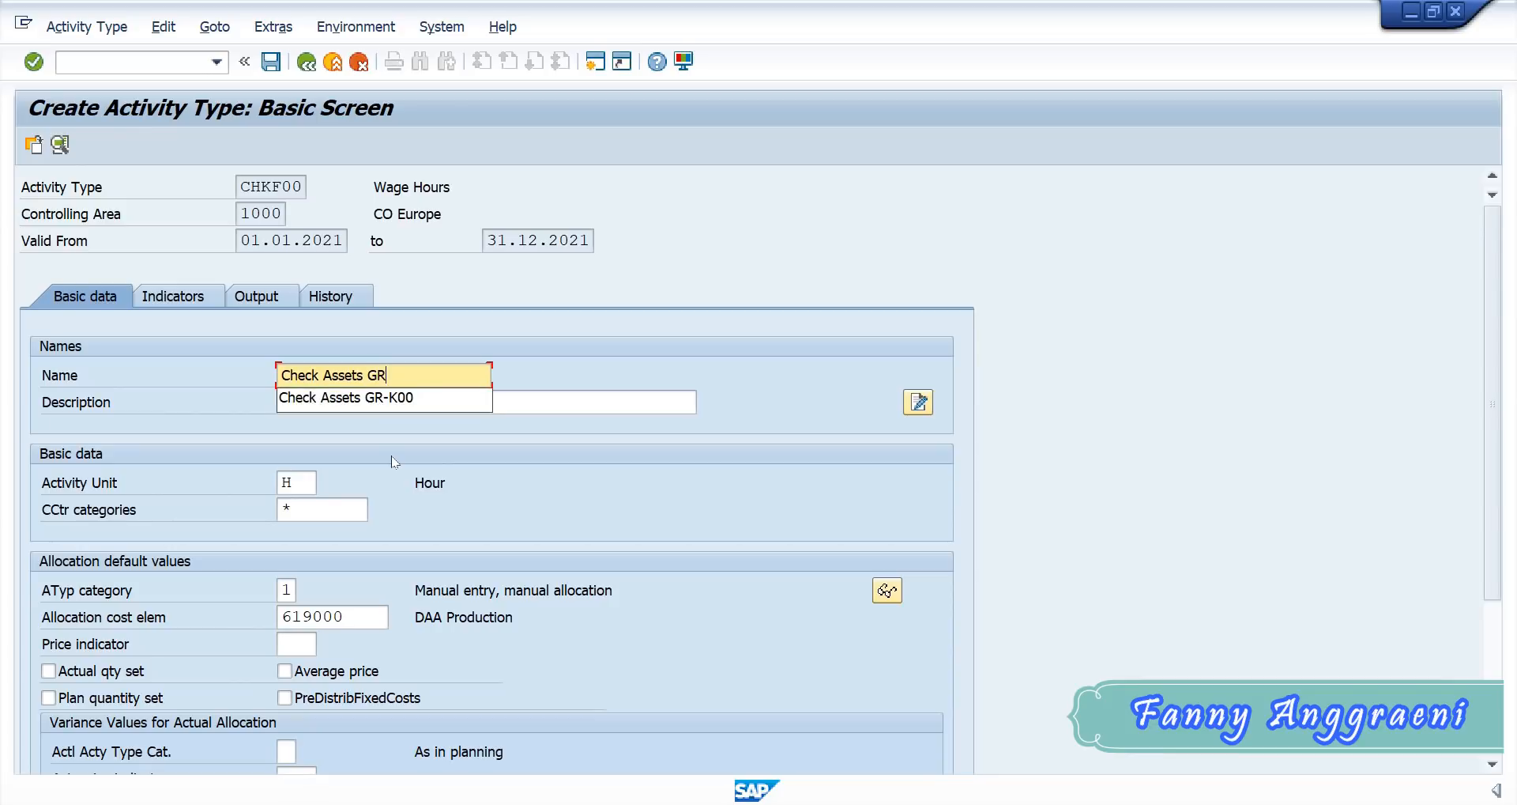
pyautogui.write('-F00')
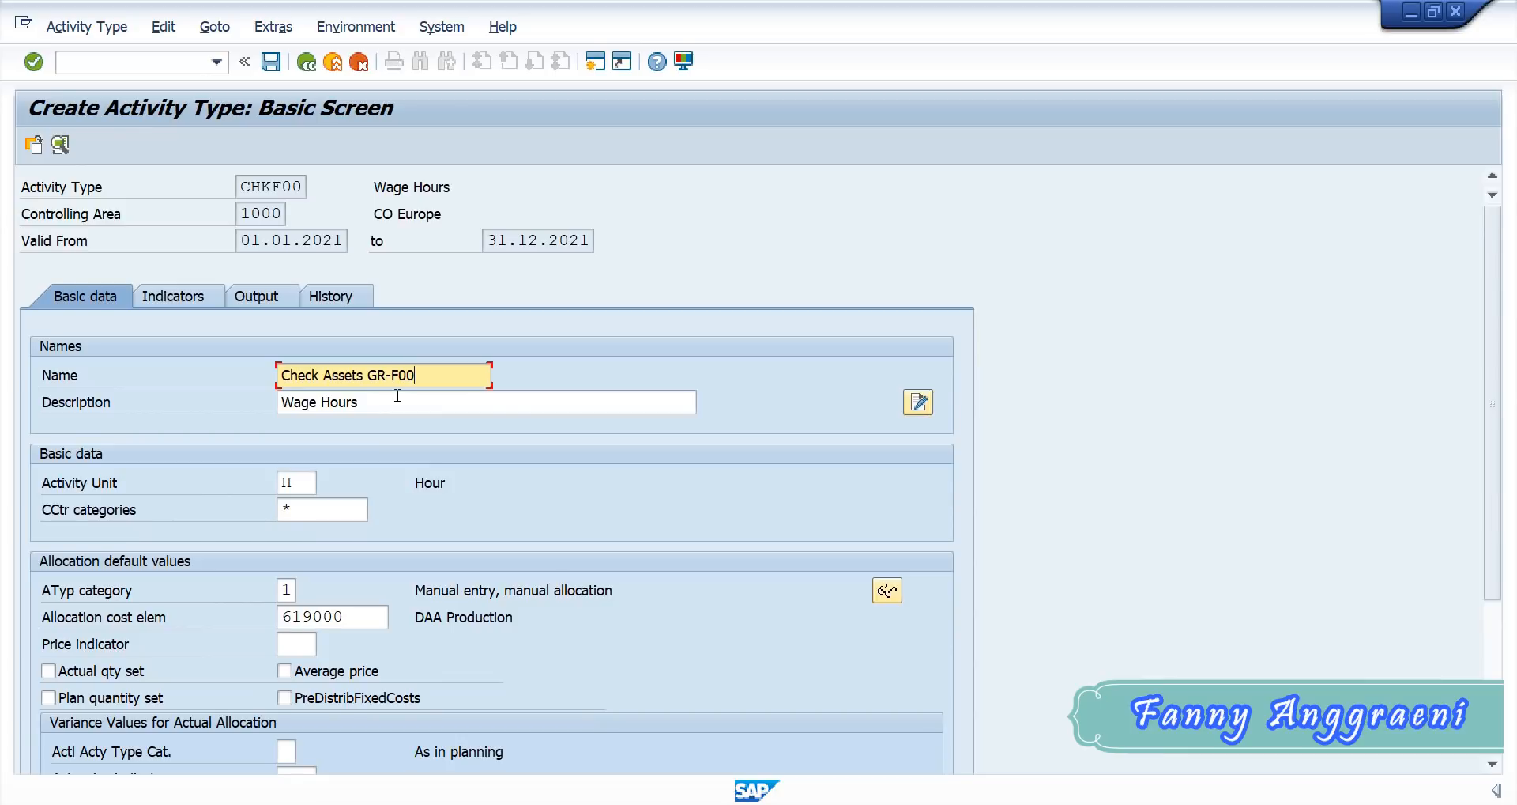
pyautogui.moveTo(398, 395); pyautogui.dragTo(156, 343)
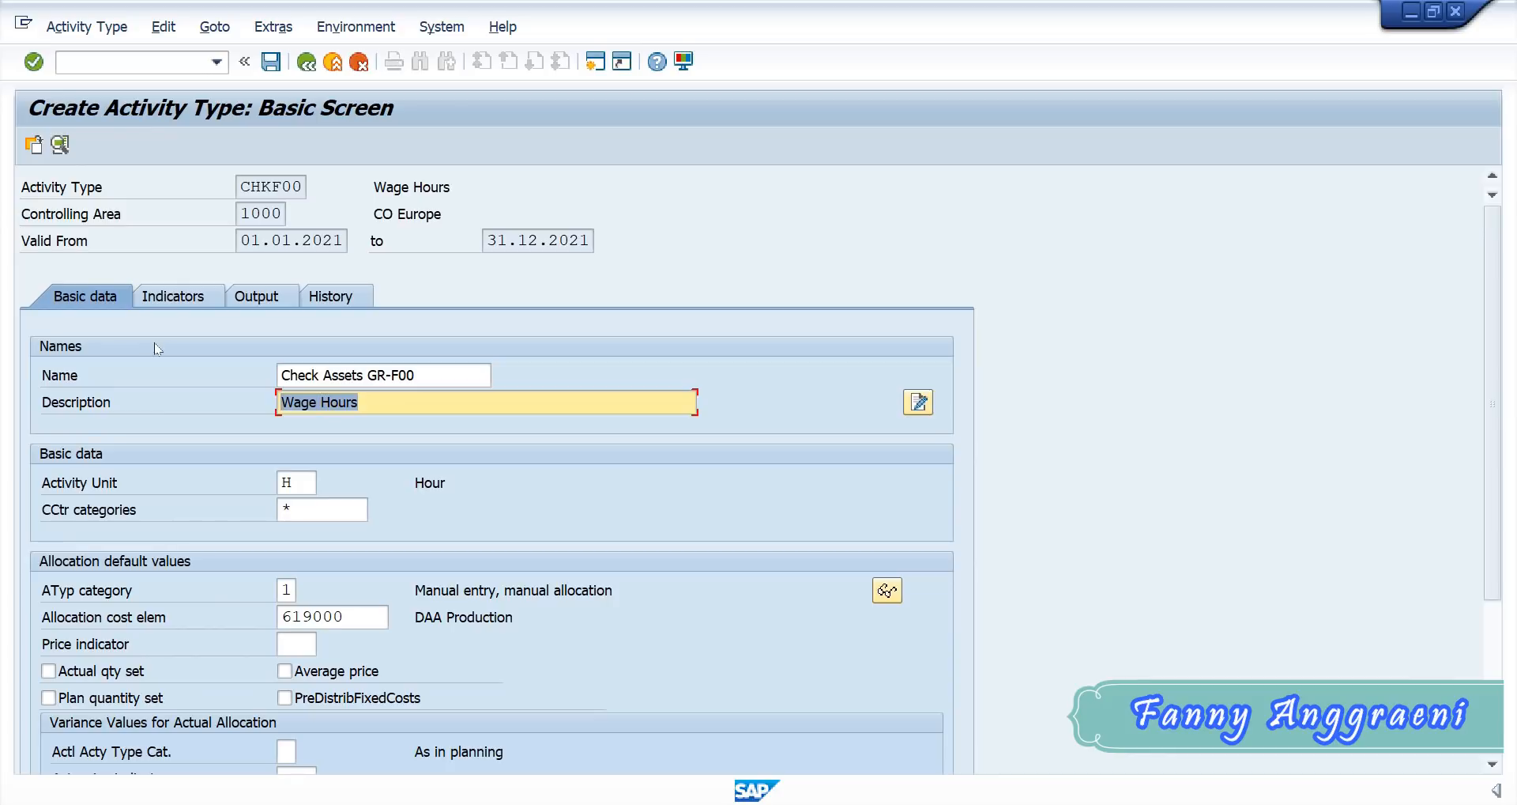
pyautogui.write('Check Assets GR-F00')
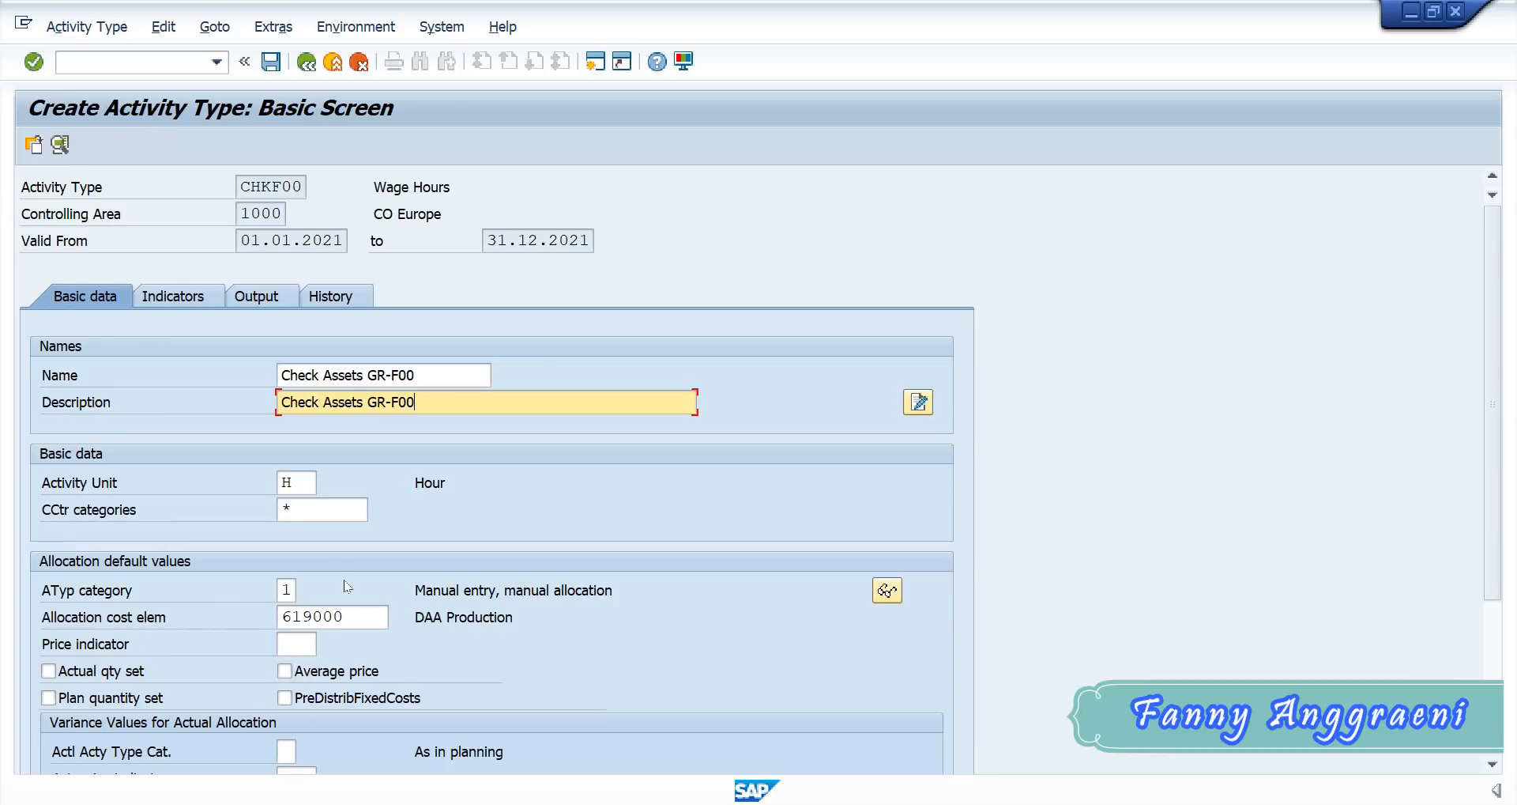
# - Set the allocation cost element of activity type CHKF00 to 620F00 and save the activity type
pyautogui.click(287, 588)
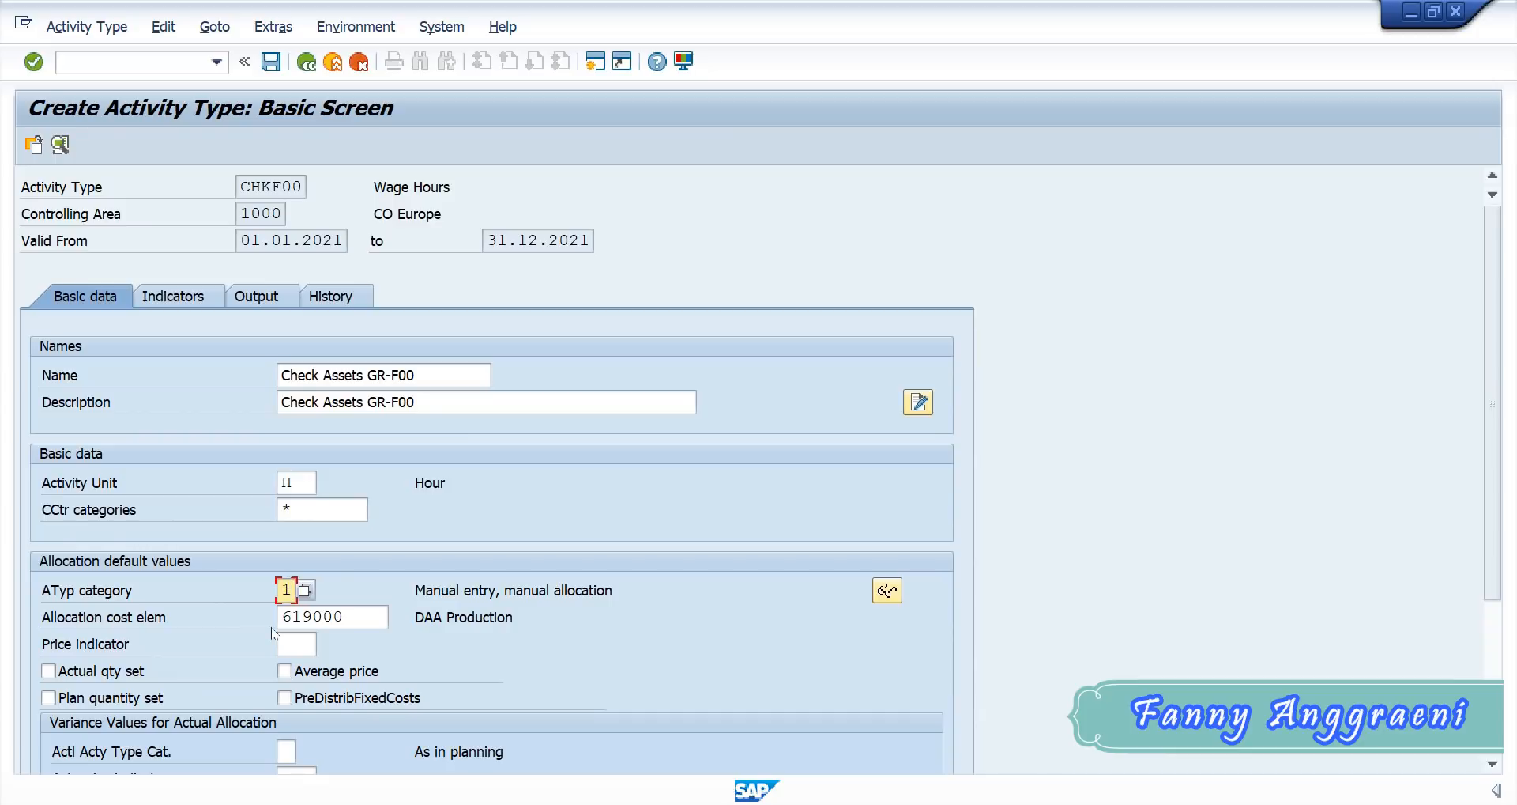
pyautogui.moveTo(346, 618); pyautogui.dragTo(217, 588)
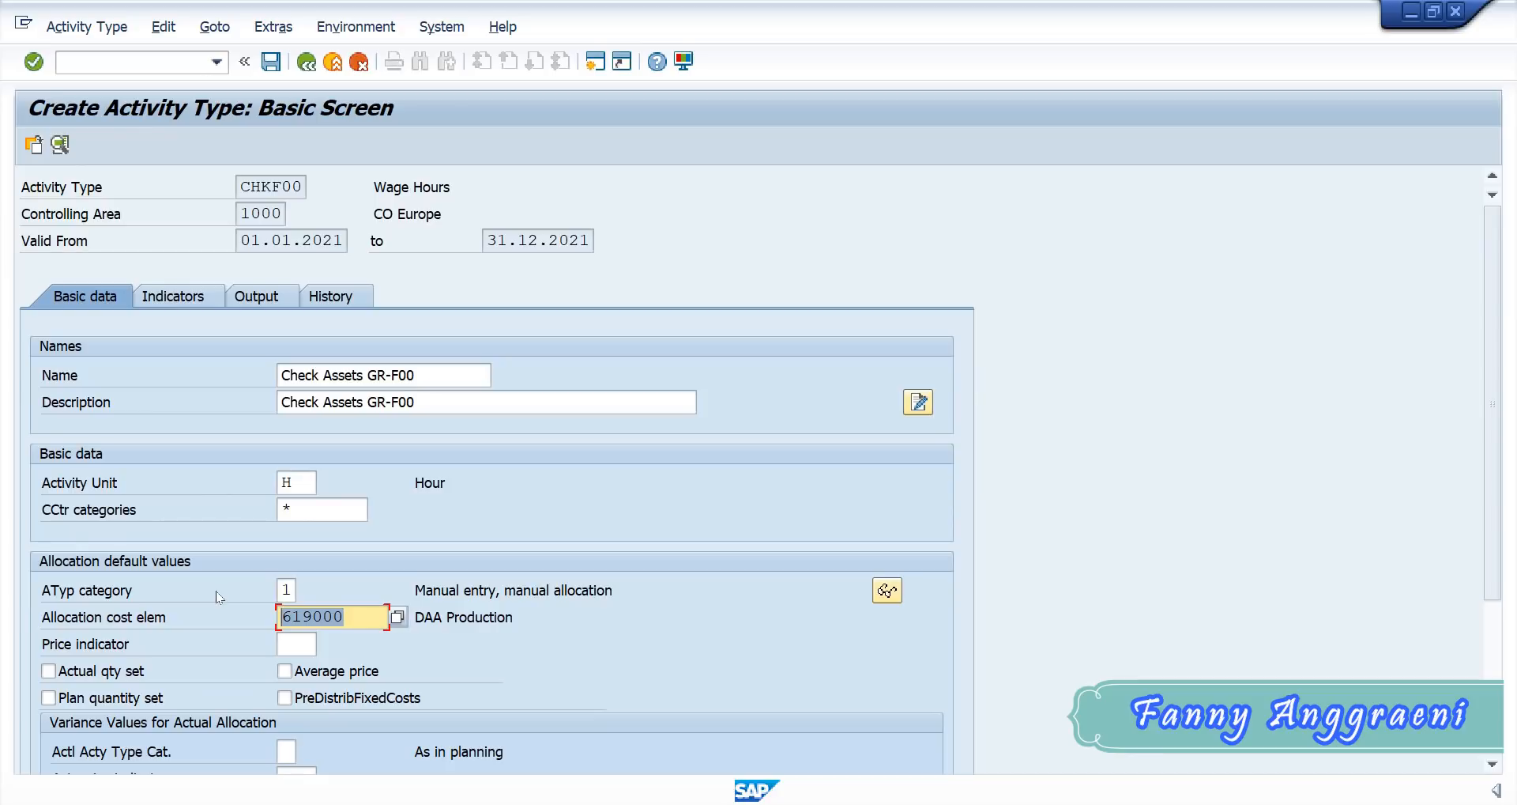
pyautogui.write('620')
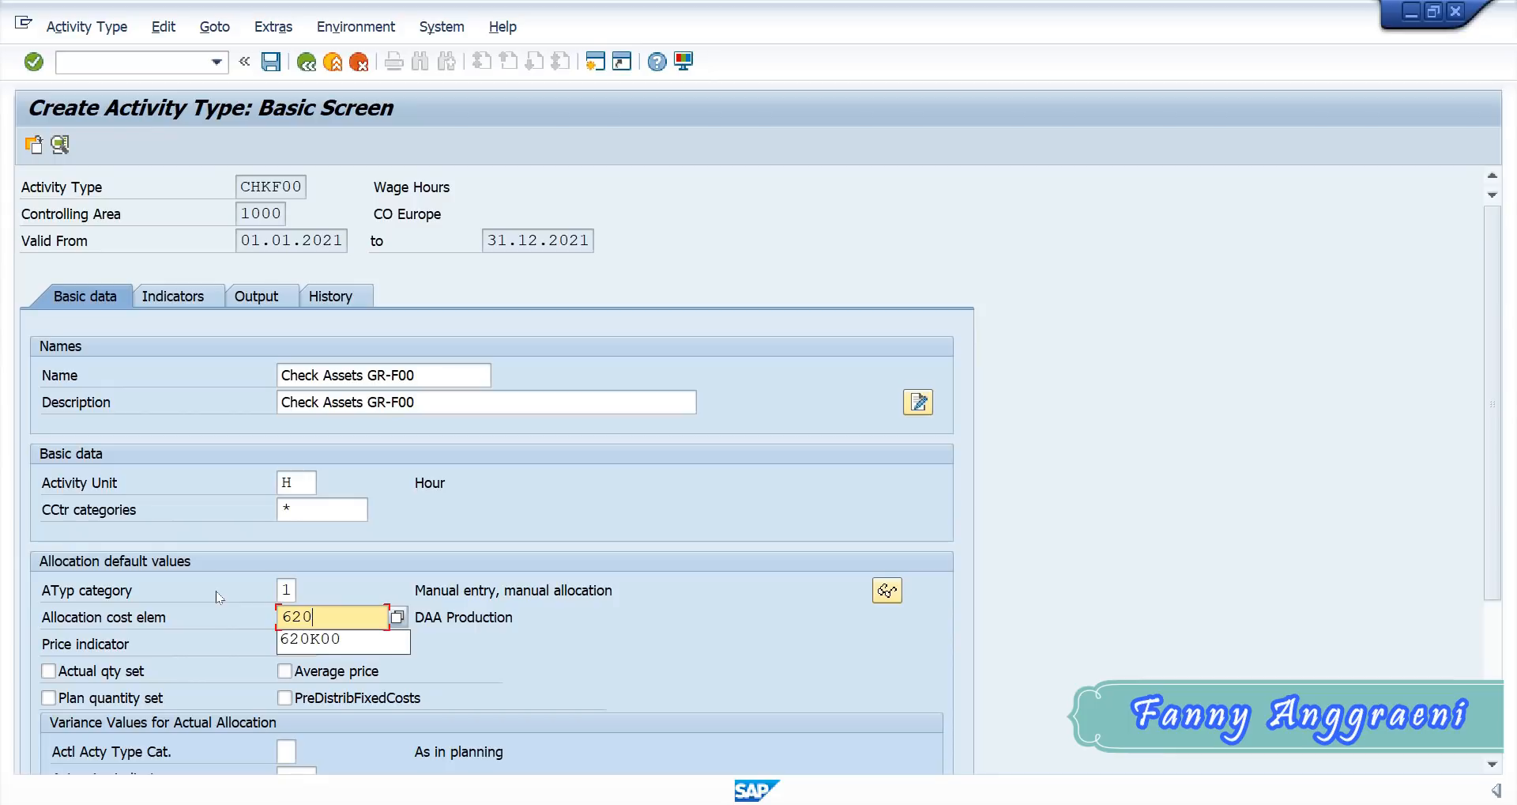
pyautogui.write('F00')
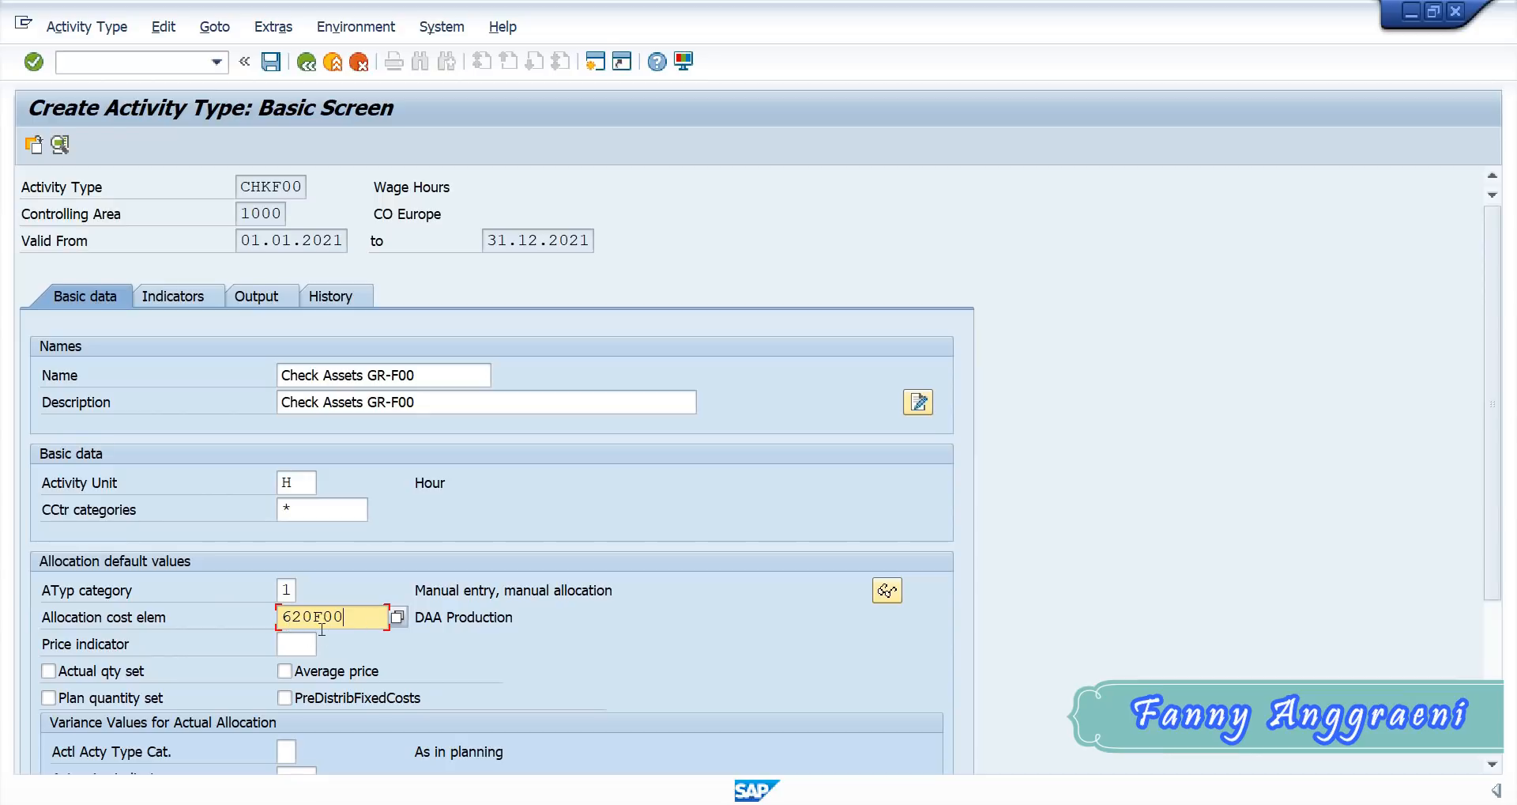
pyautogui.moveTo(360, 618); pyautogui.dragTo(249, 619)
pyautogui.click(353, 617)
pyautogui.moveTo(354, 618); pyautogui.dragTo(235, 605)
pyautogui.moveTo(362, 620); pyautogui.dragTo(289, 632)
pyautogui.click(315, 620)
pyautogui.moveTo(355, 618); pyautogui.dragTo(327, 621)
pyautogui.click(365, 621)
pyautogui.click(271, 62)
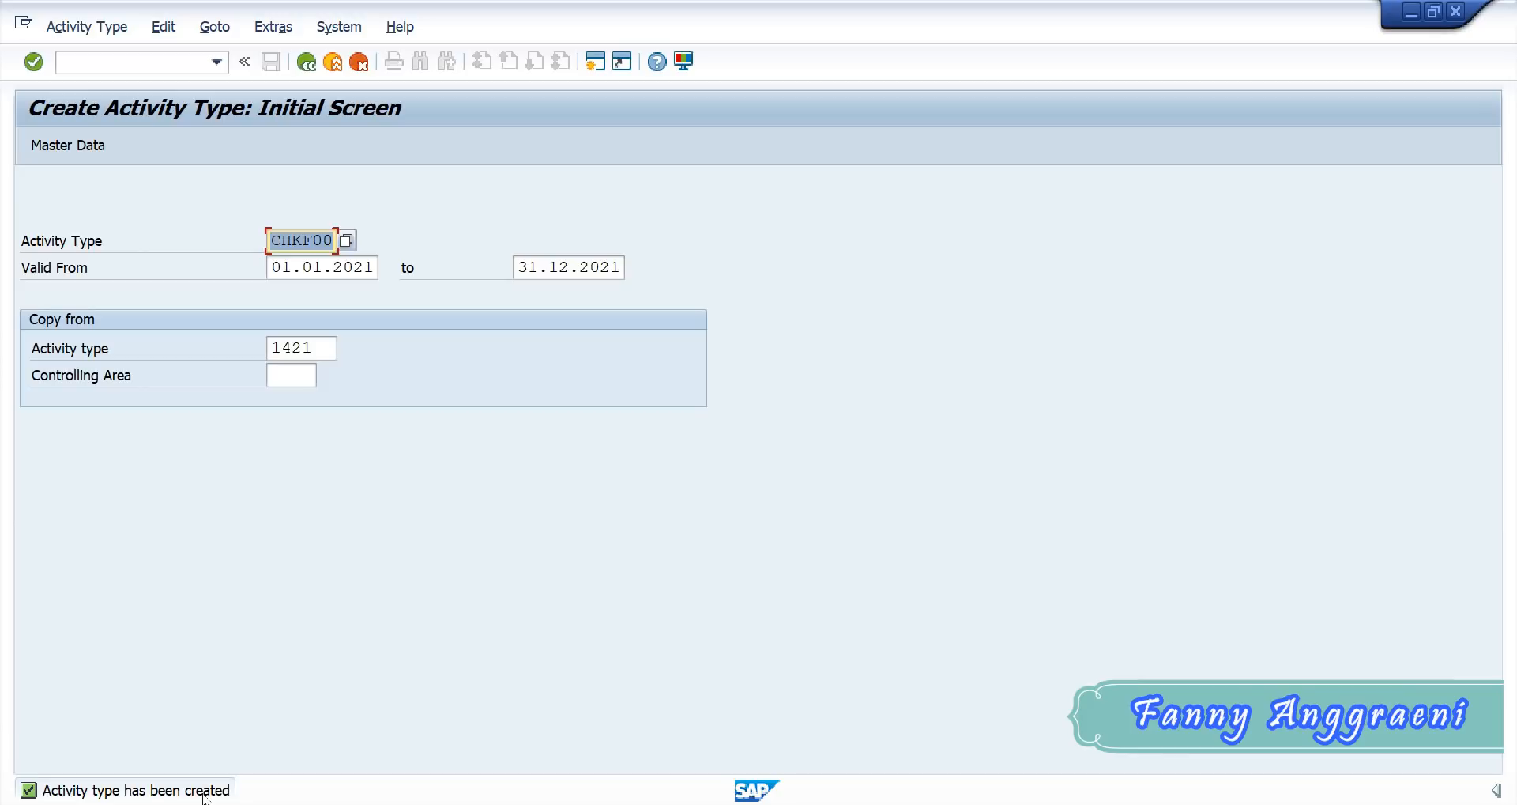
# - Leave the activity type creation transaction with /n and return to the SAP Easy Access menu
pyautogui.click(123, 61)
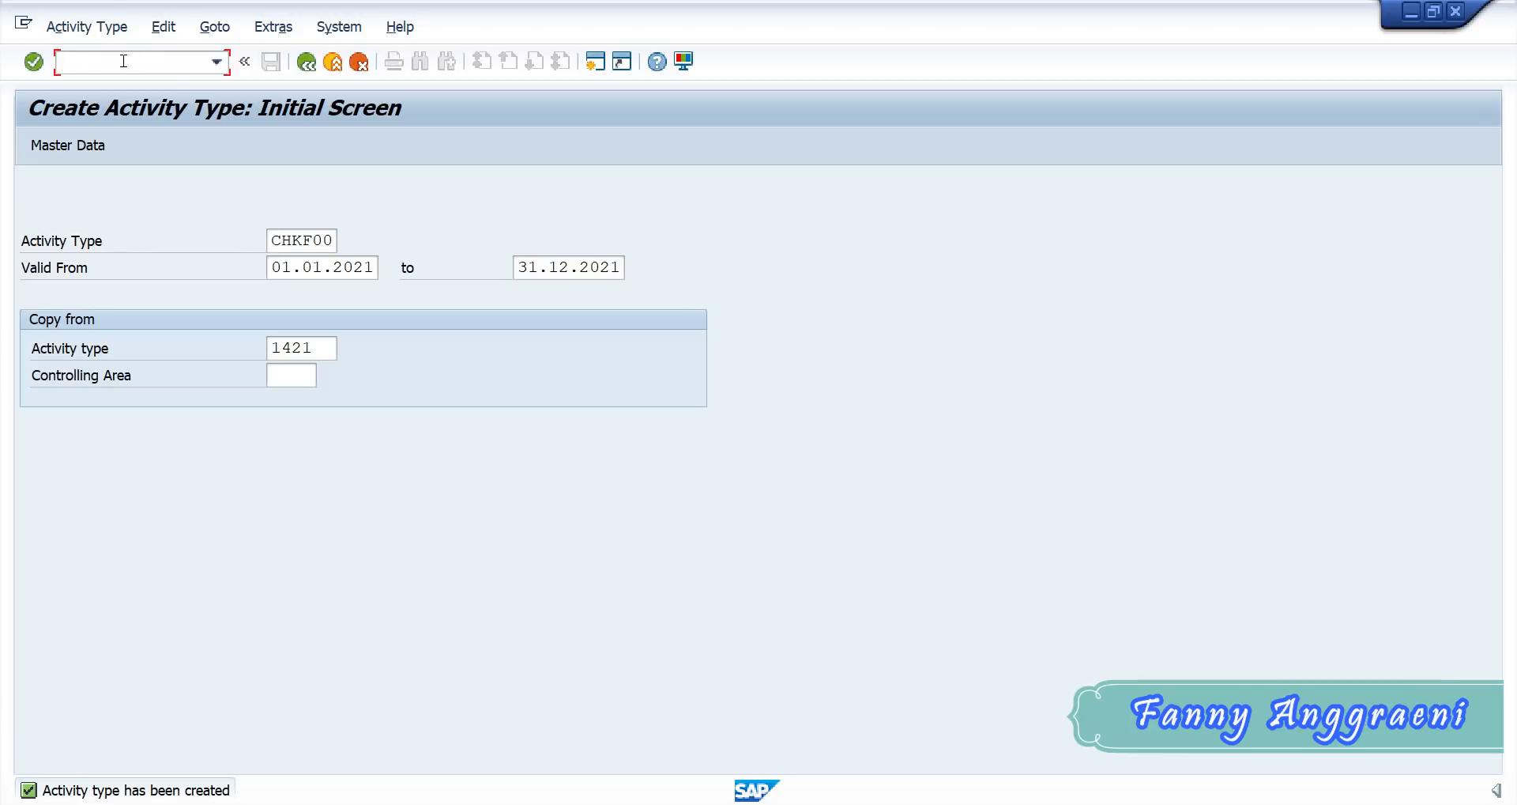
pyautogui.write('/n')
pyautogui.press('Return')
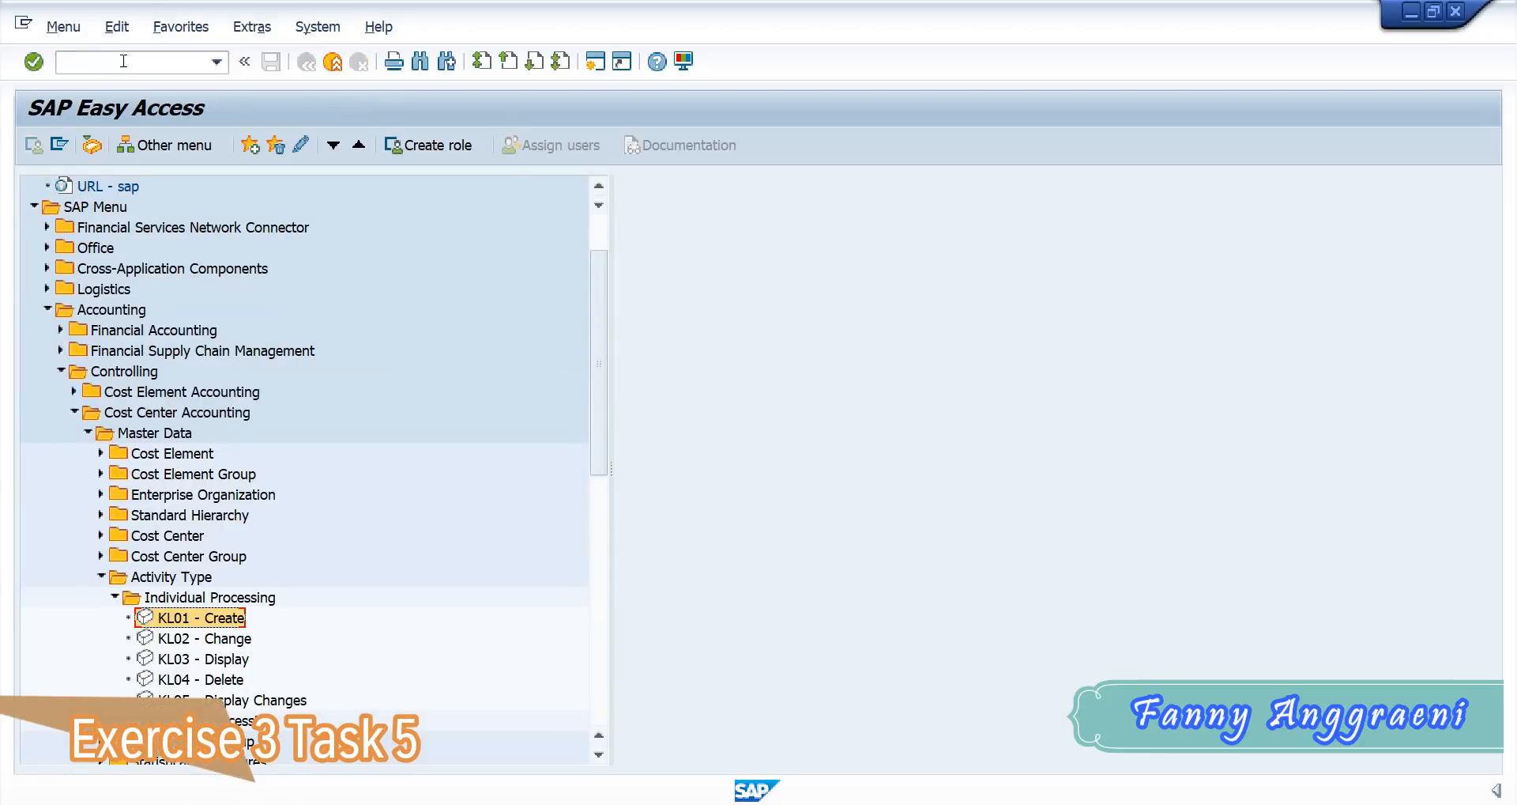
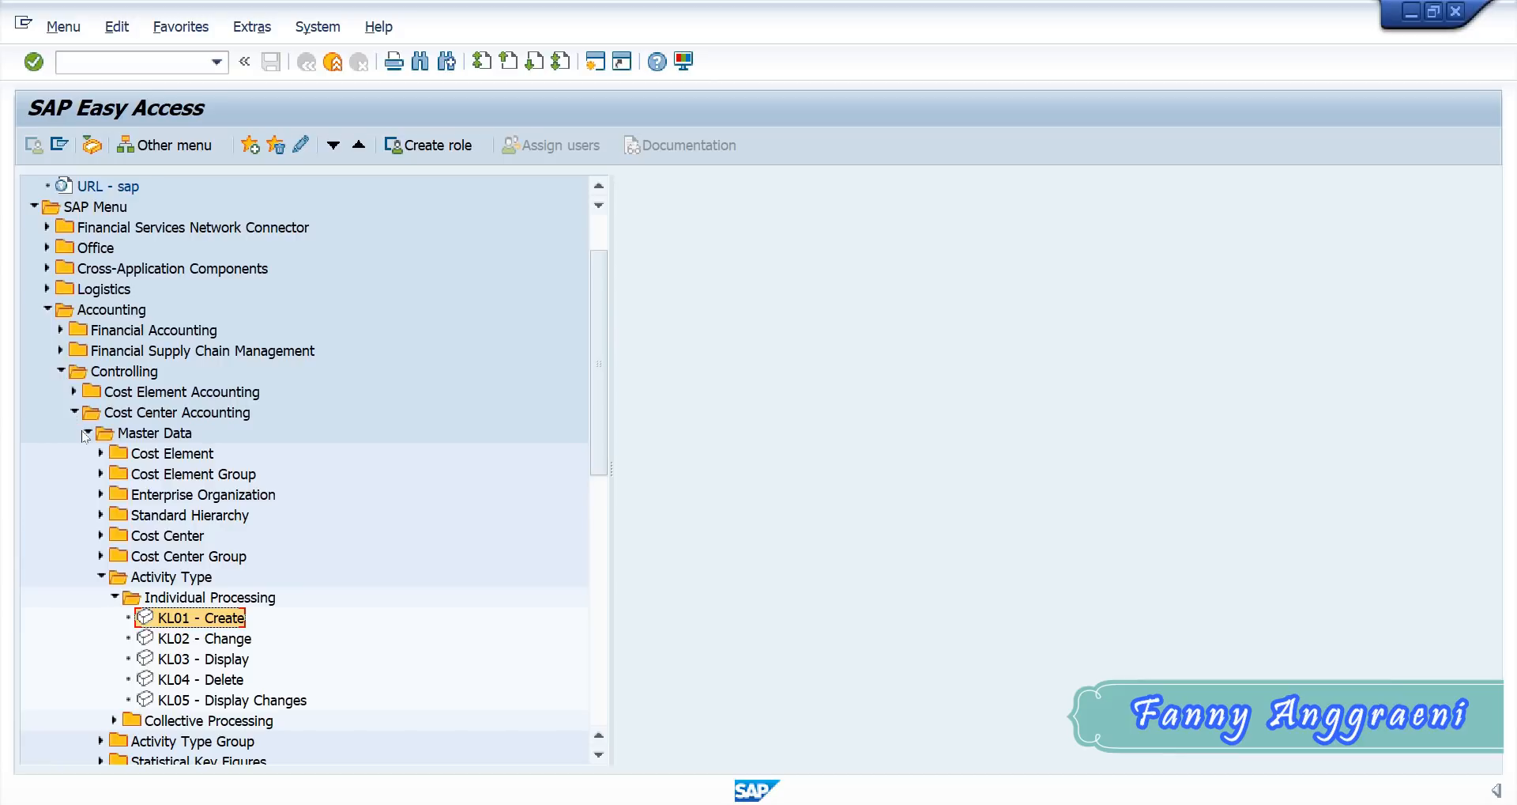
# - Open the KK01 transaction for creating an individual statistical key figure from the Cost Center Accounting master data
pyautogui.click(101, 576)
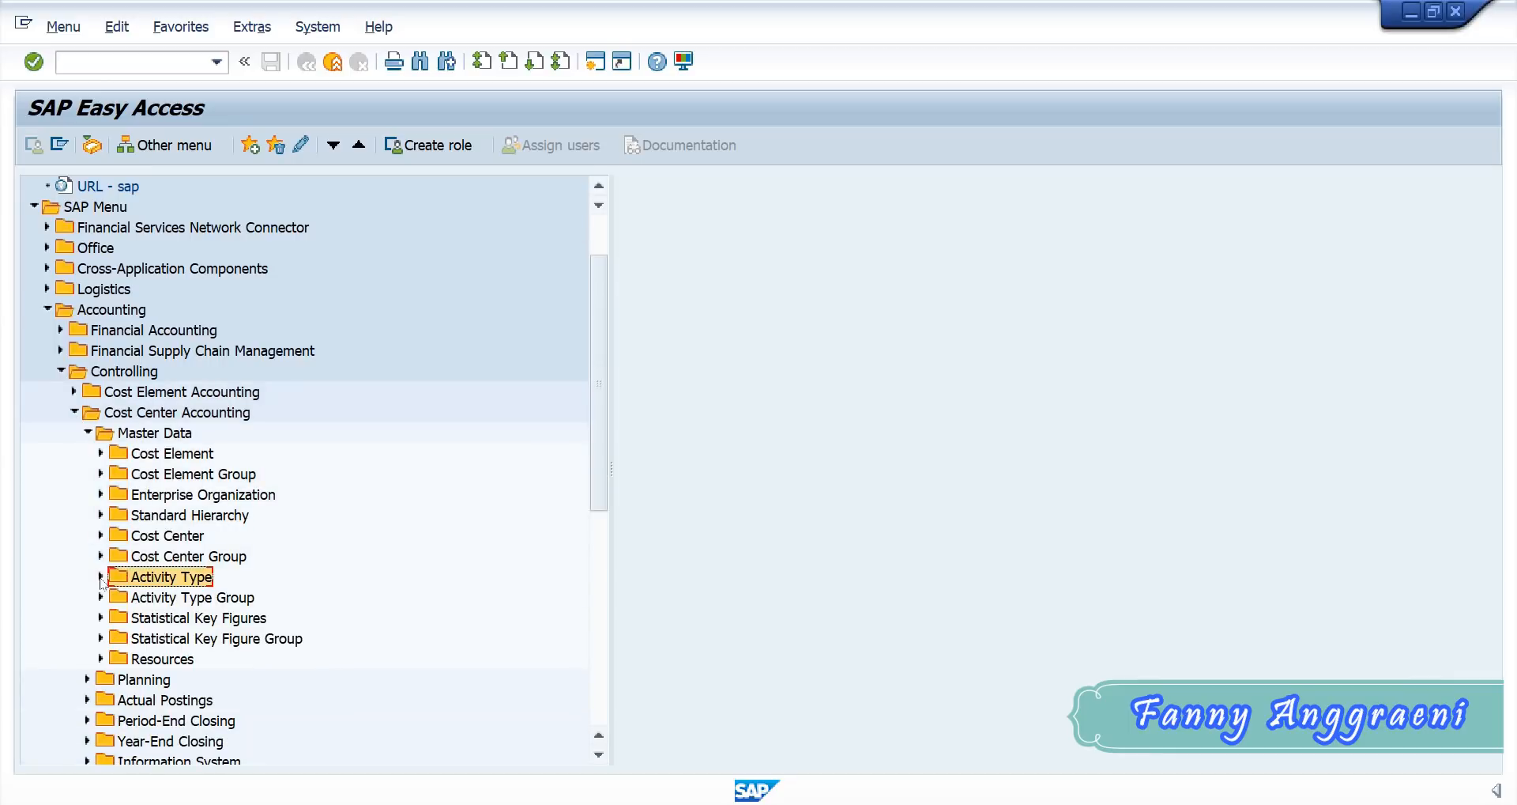
pyautogui.click(101, 618)
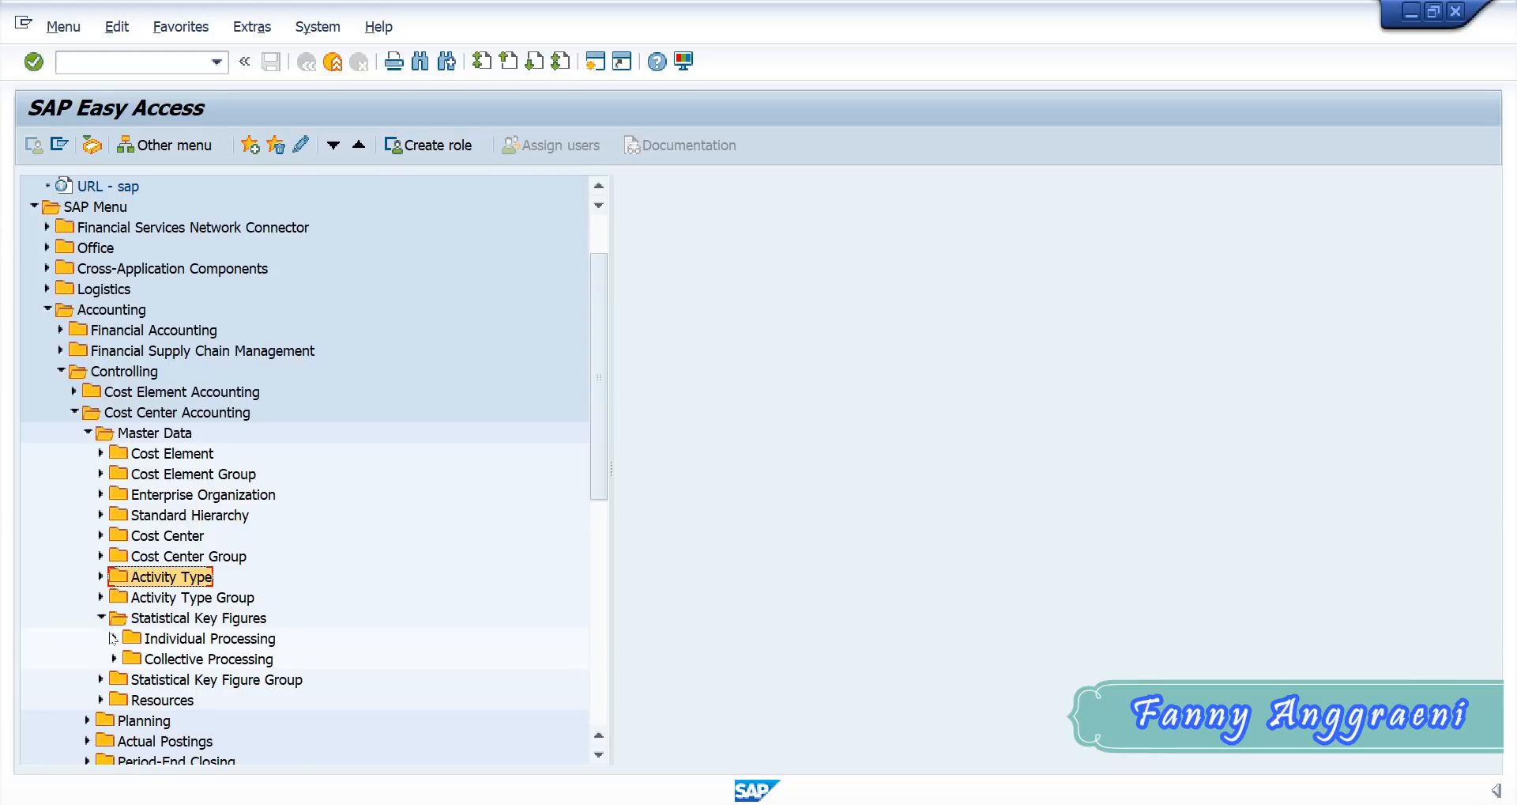
pyautogui.click(115, 638)
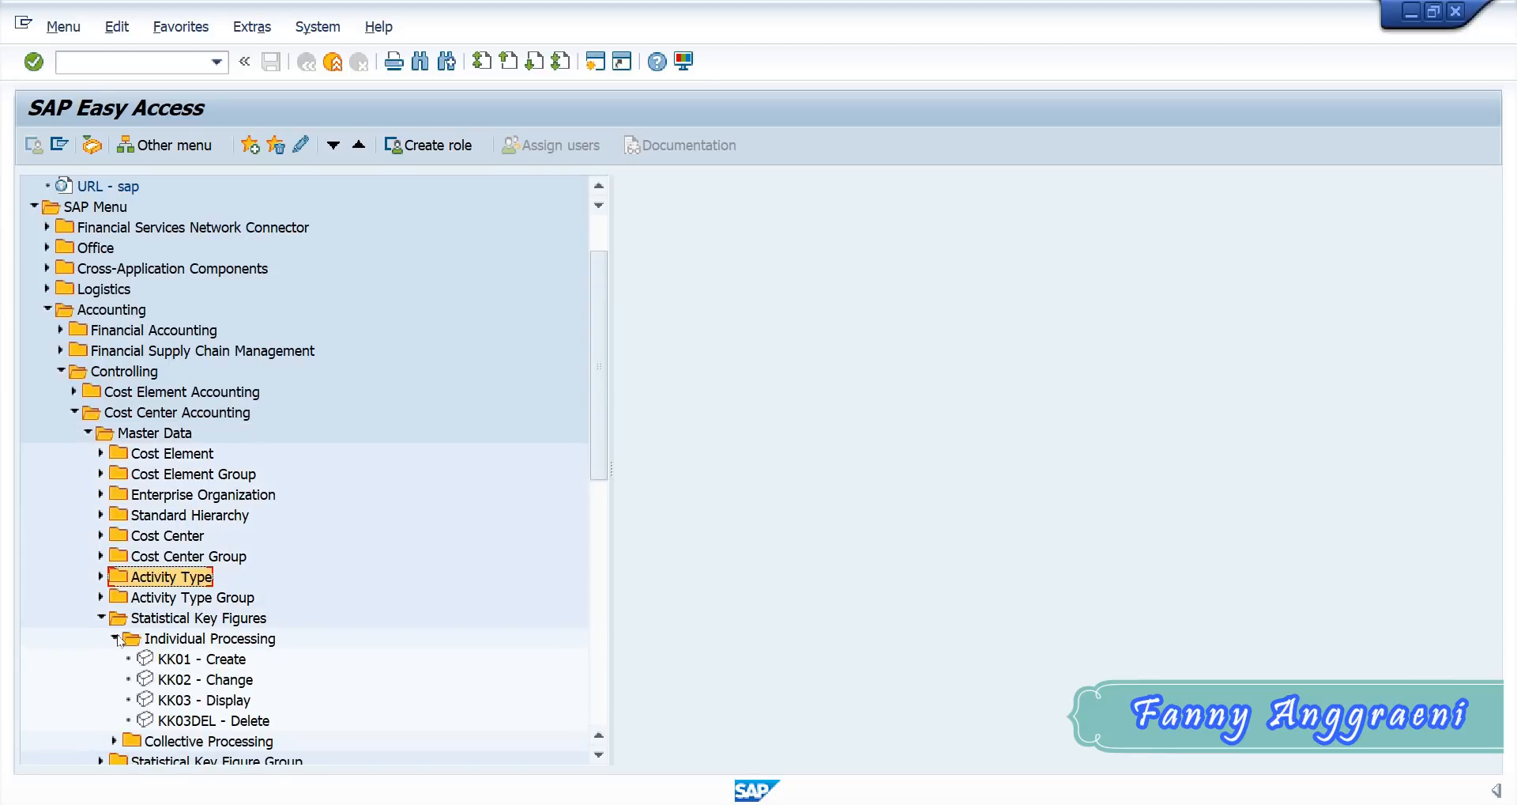
pyautogui.click(172, 661)
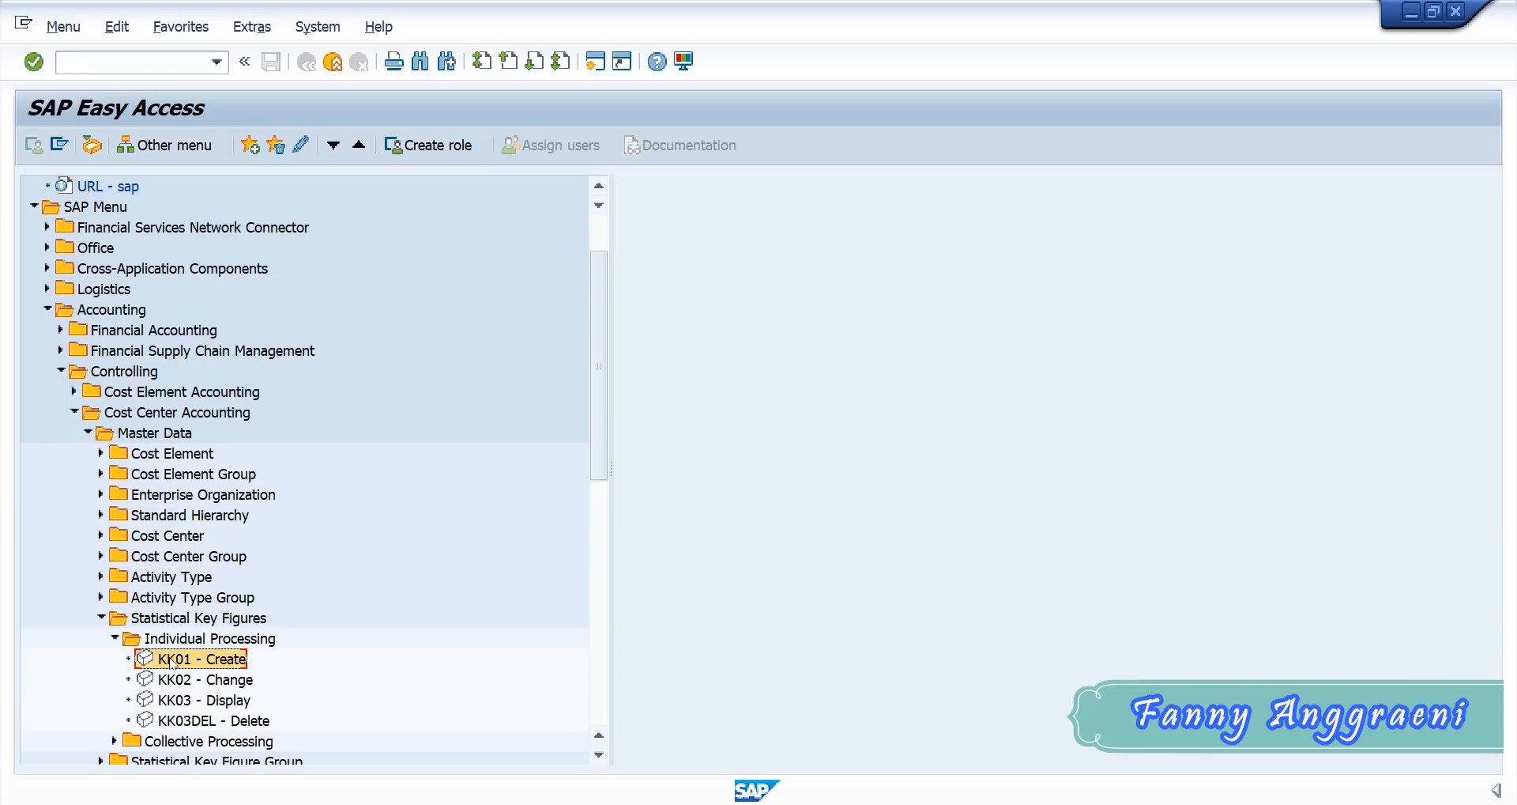
pyautogui.doubleClick(172, 660)
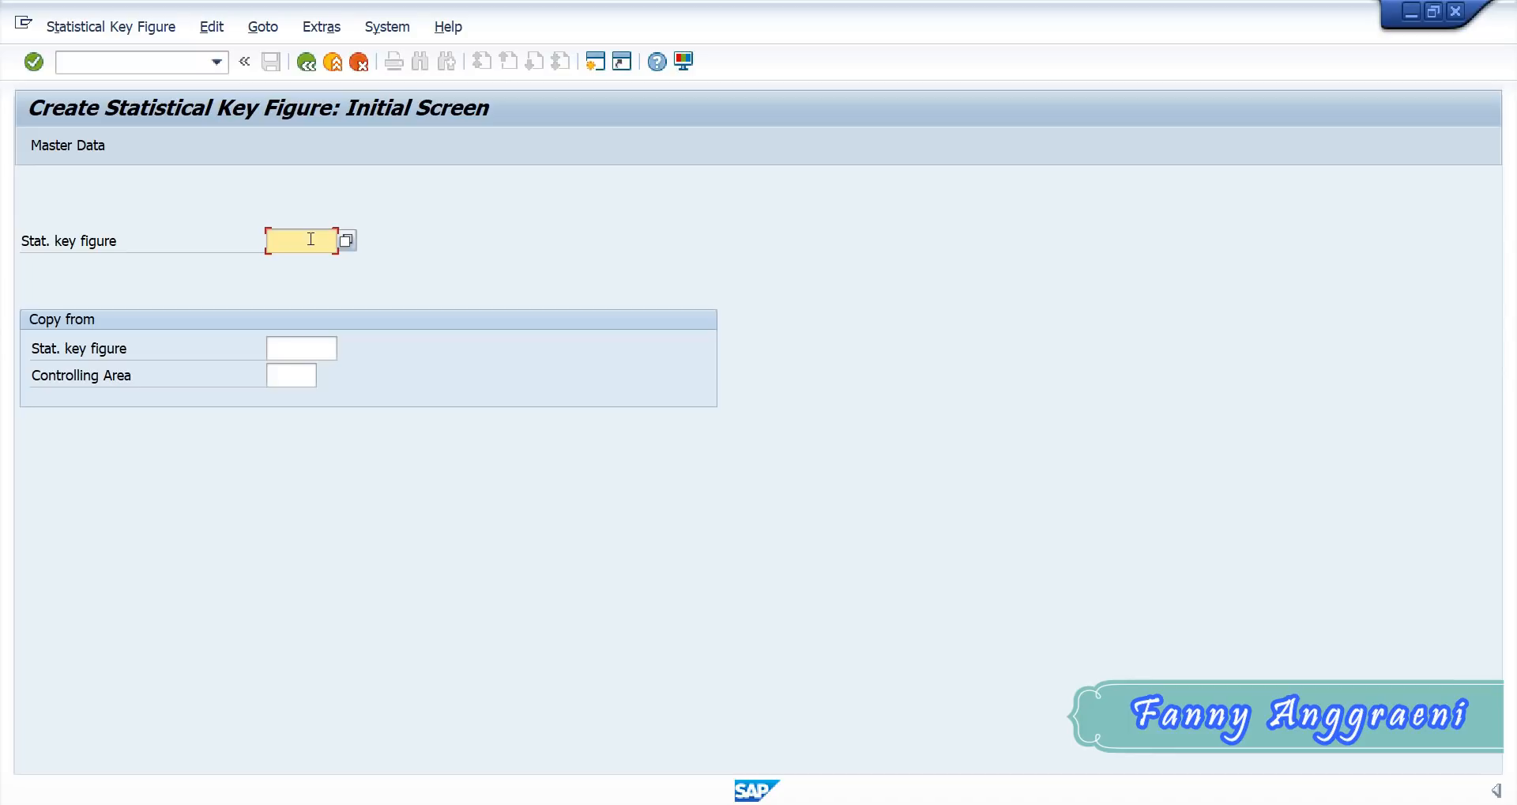
# - Enter EMPF00 as the new statistical key figure, checking the code pattern in the Excel list, and open its master data
pyautogui.click(841, 804)
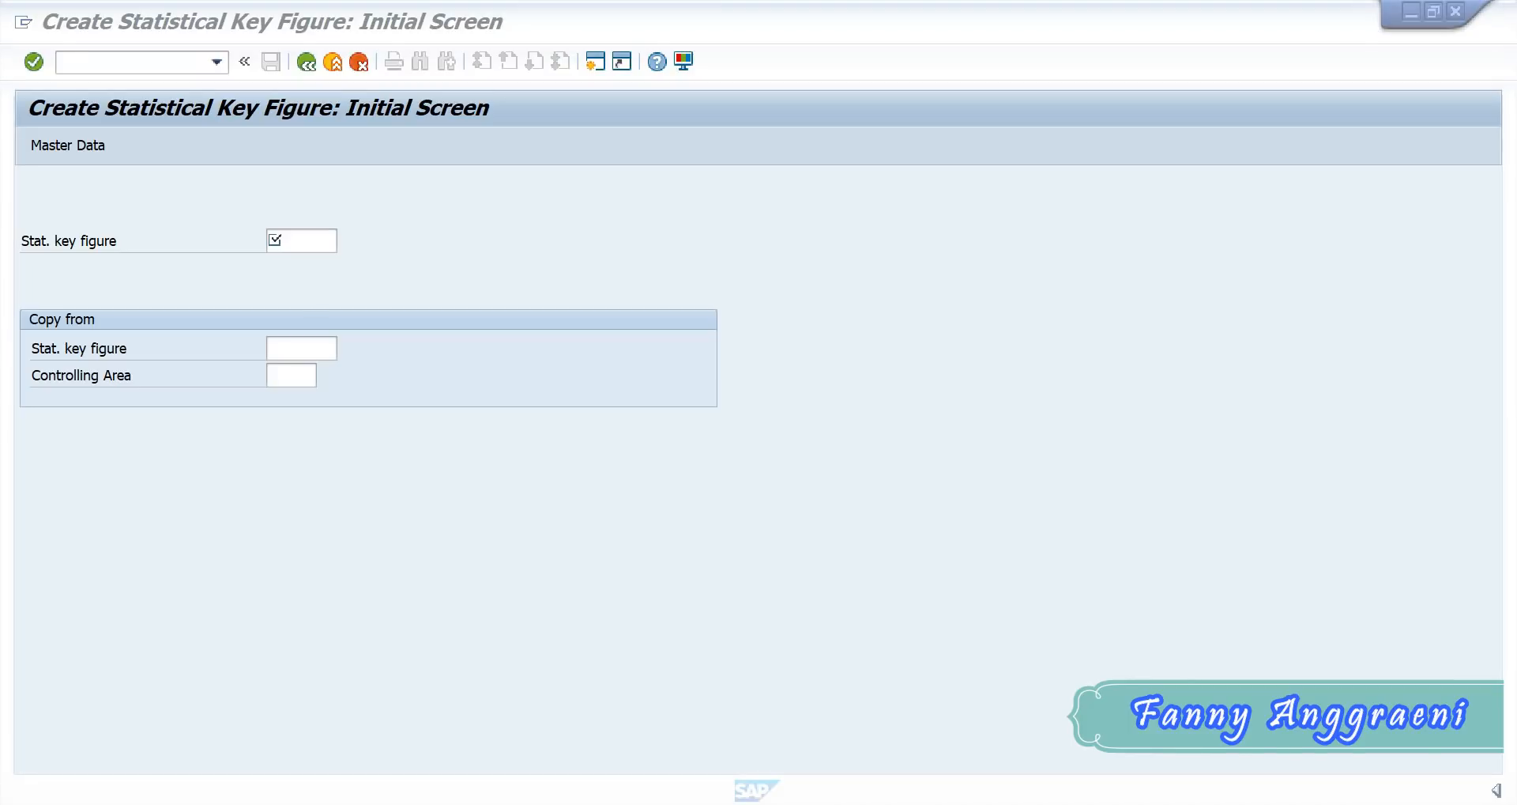
pyautogui.click(538, 752)
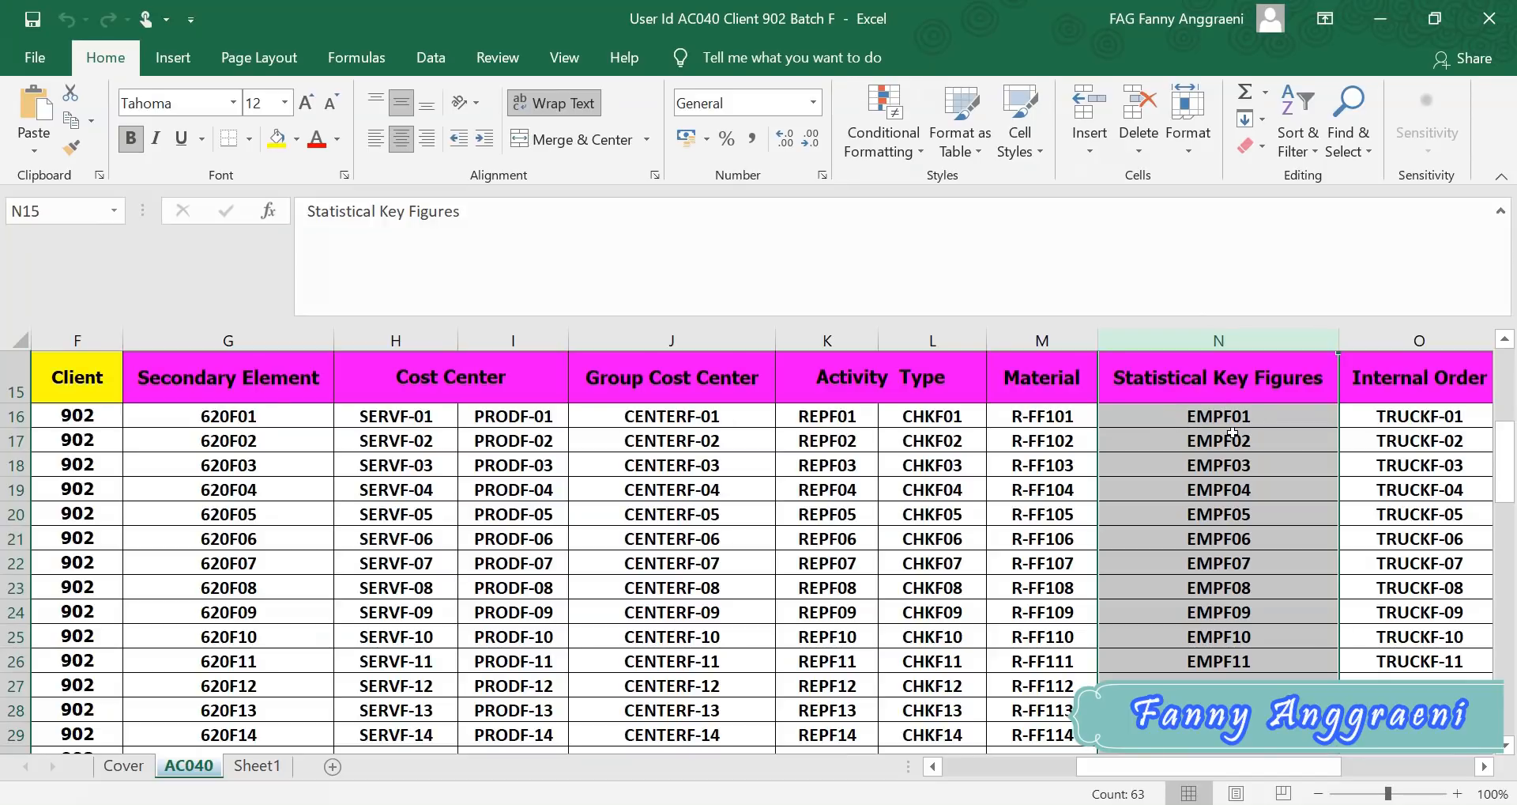
pyautogui.click(1381, 18)
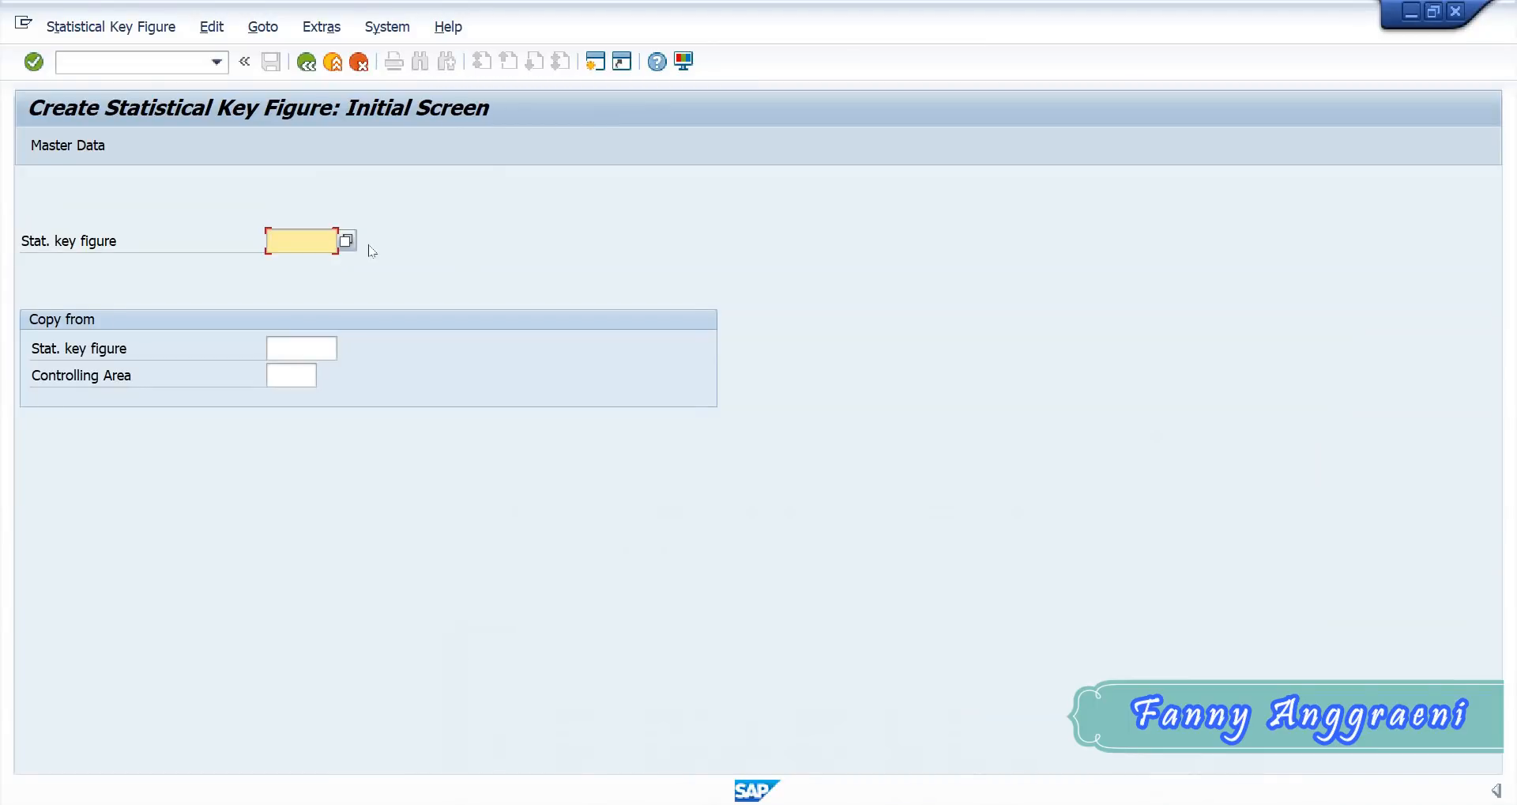
pyautogui.write('EMP')
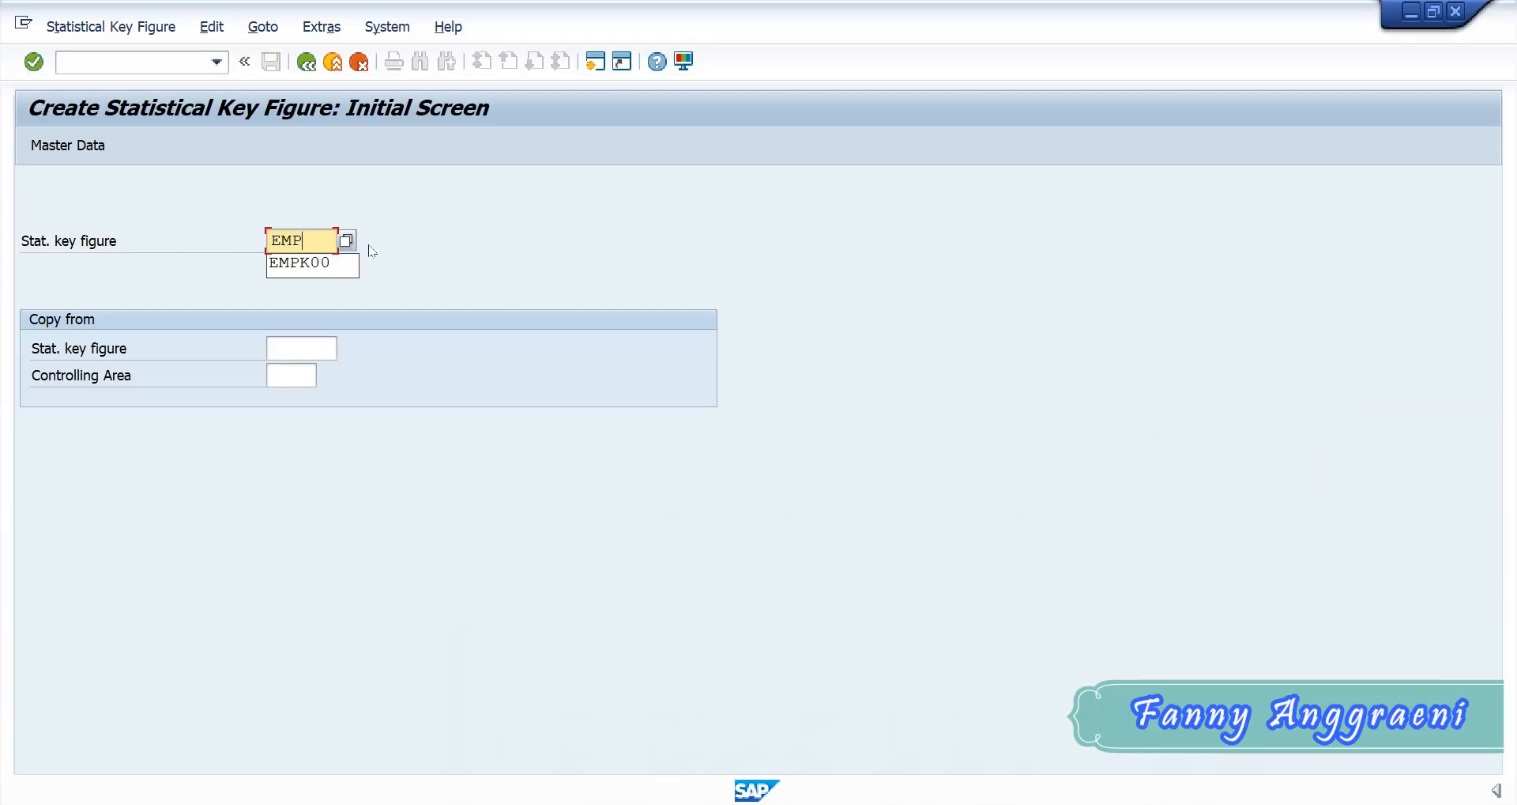
pyautogui.write('F00')
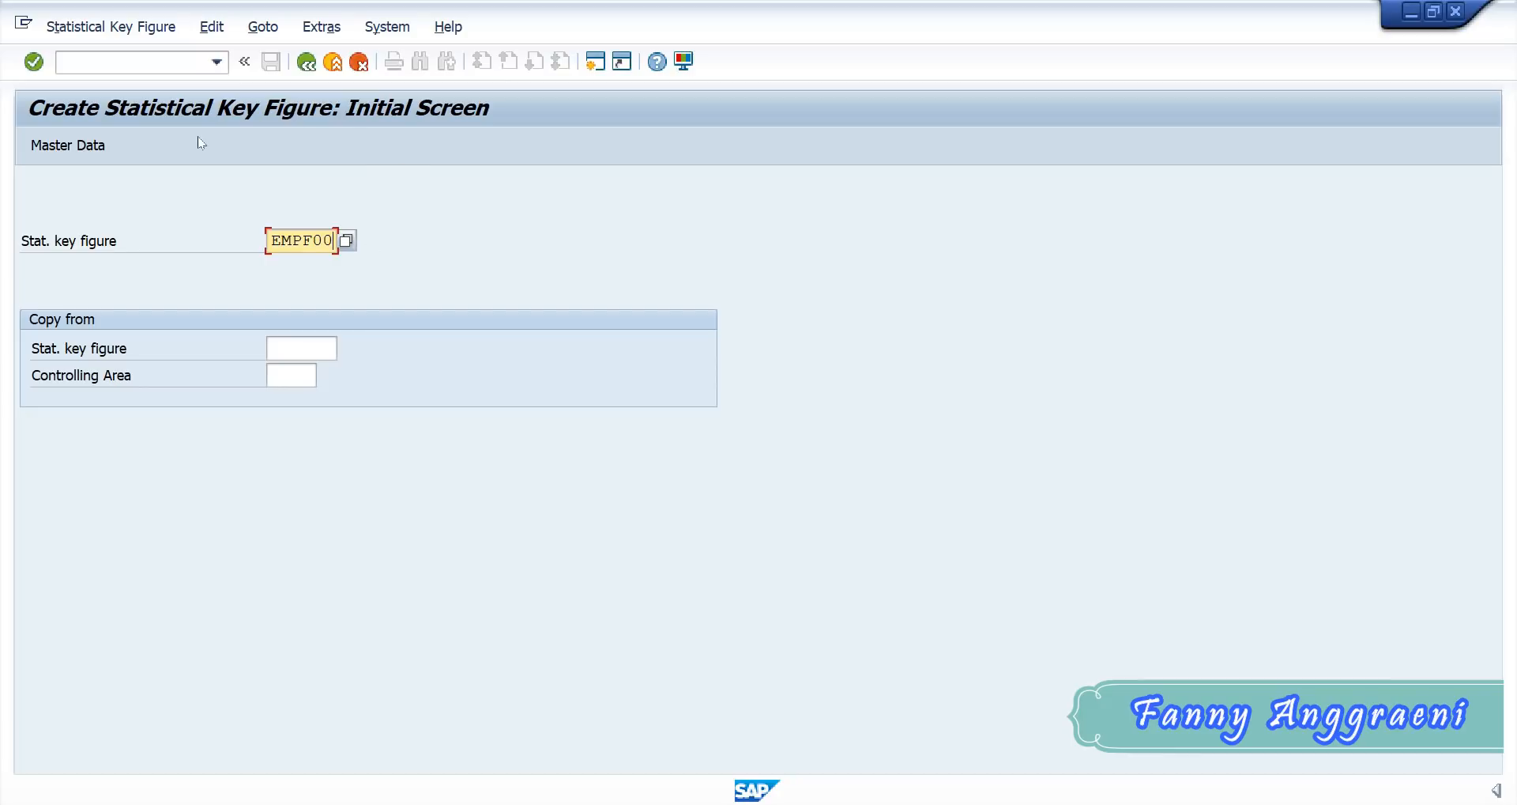
pyautogui.click(89, 147)
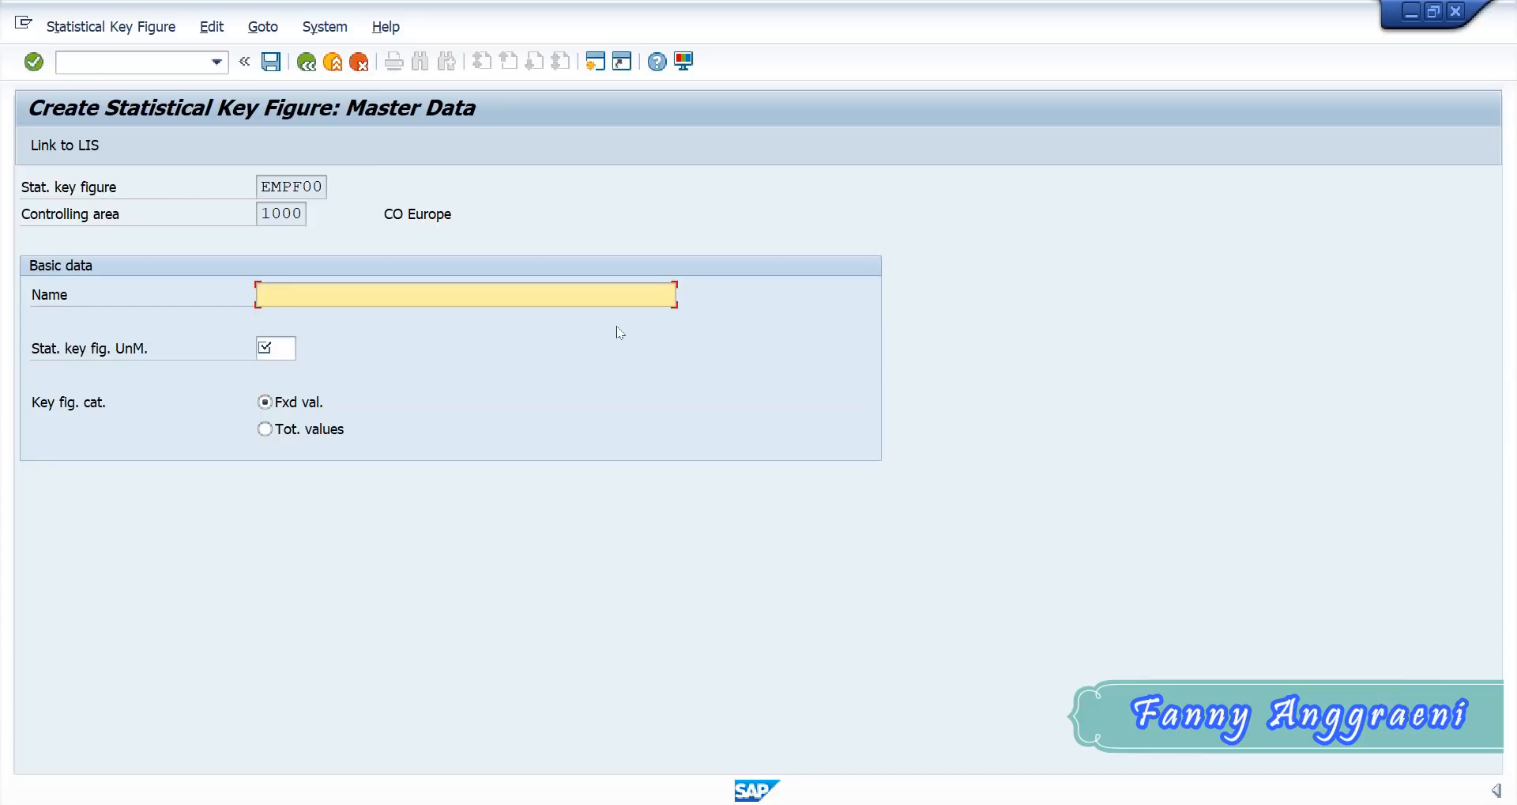
# - Name statistical key figure EMPF00 "Number of Employees", set its unit of measure to EA, and save it
pyautogui.write('Number of Employees')
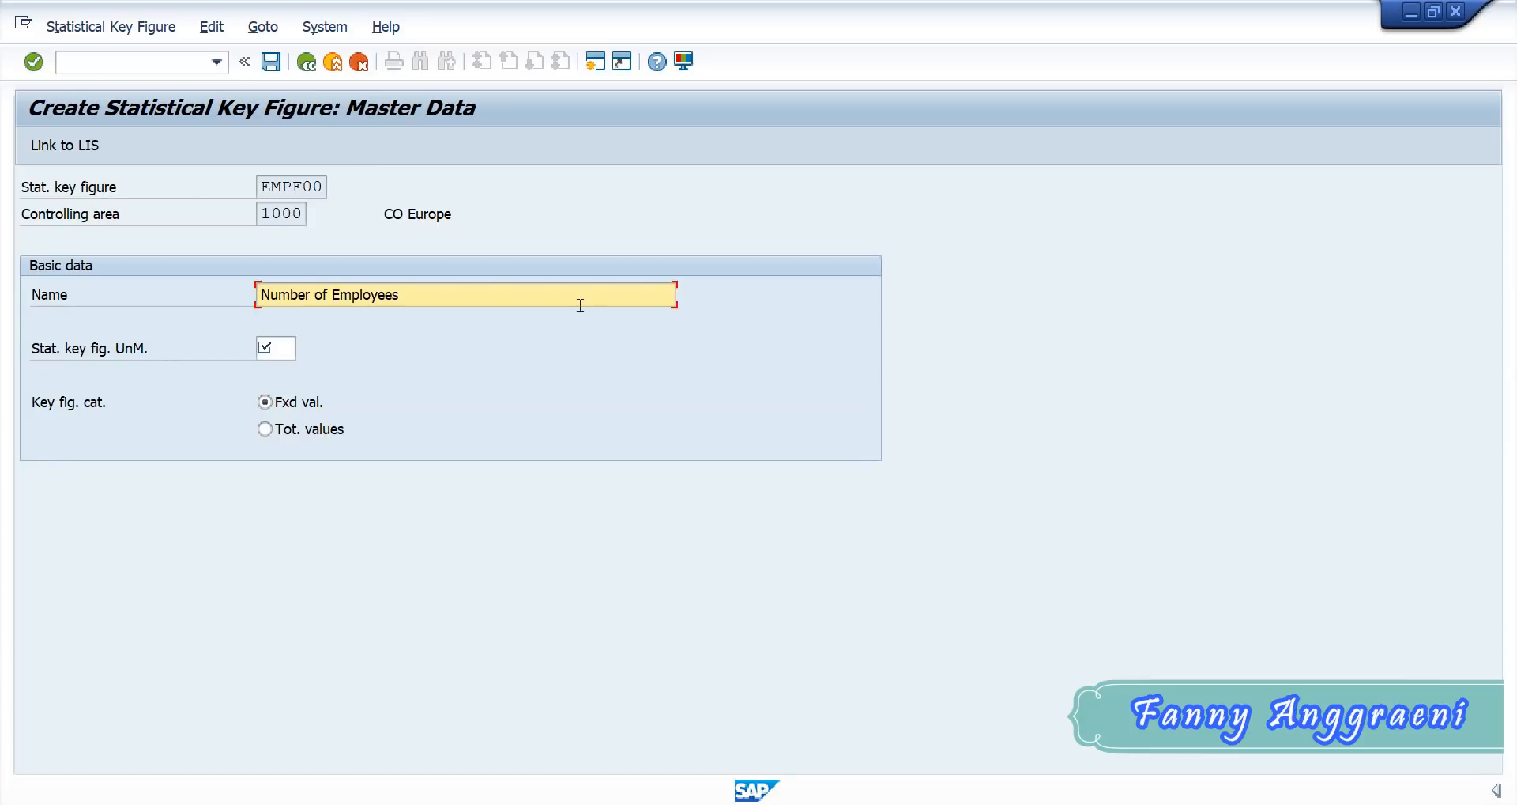
pyautogui.click(264, 345)
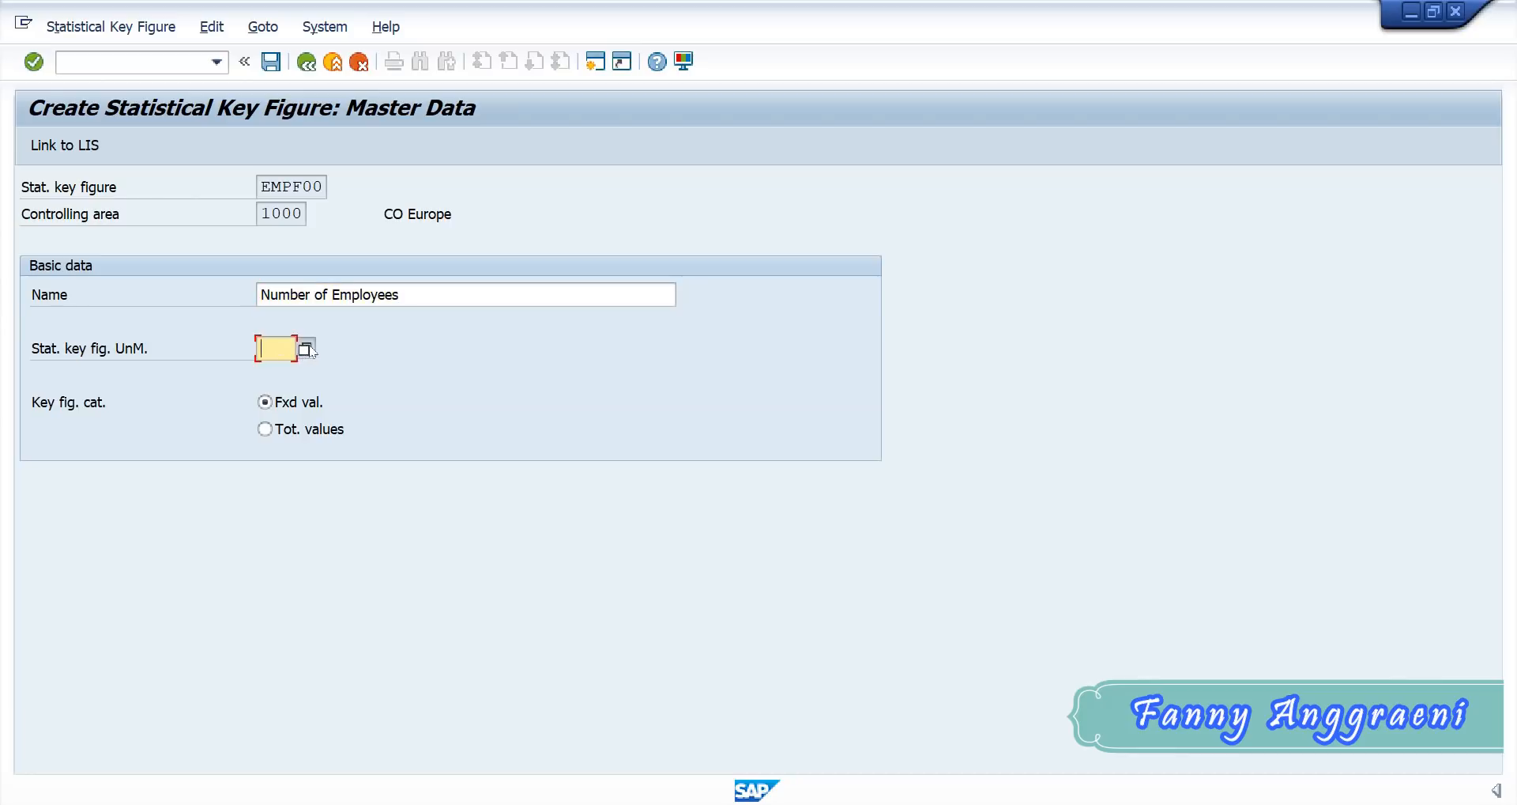
pyautogui.click(307, 349)
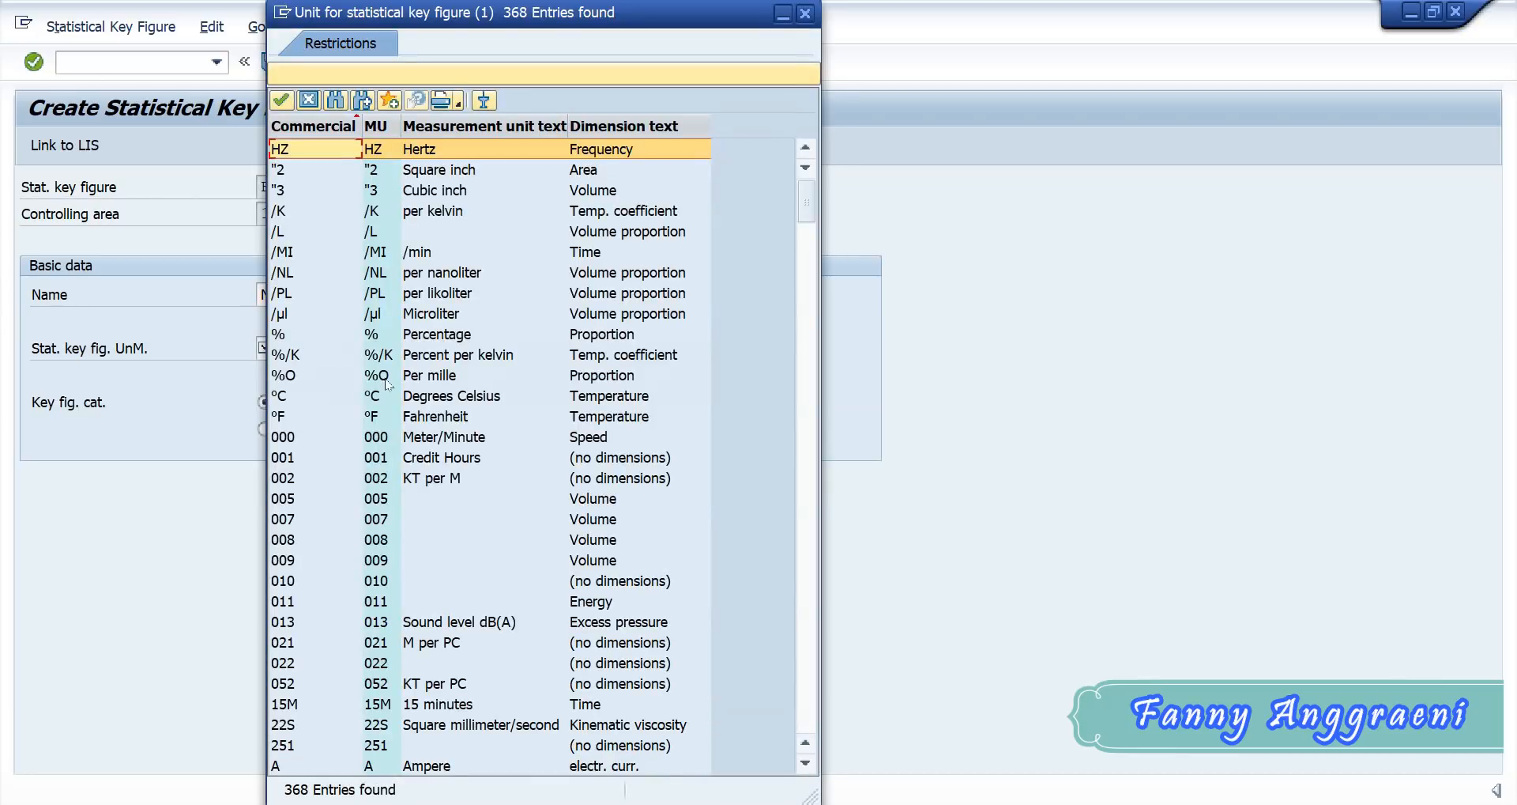
pyautogui.scroll(-20, 387, 384)
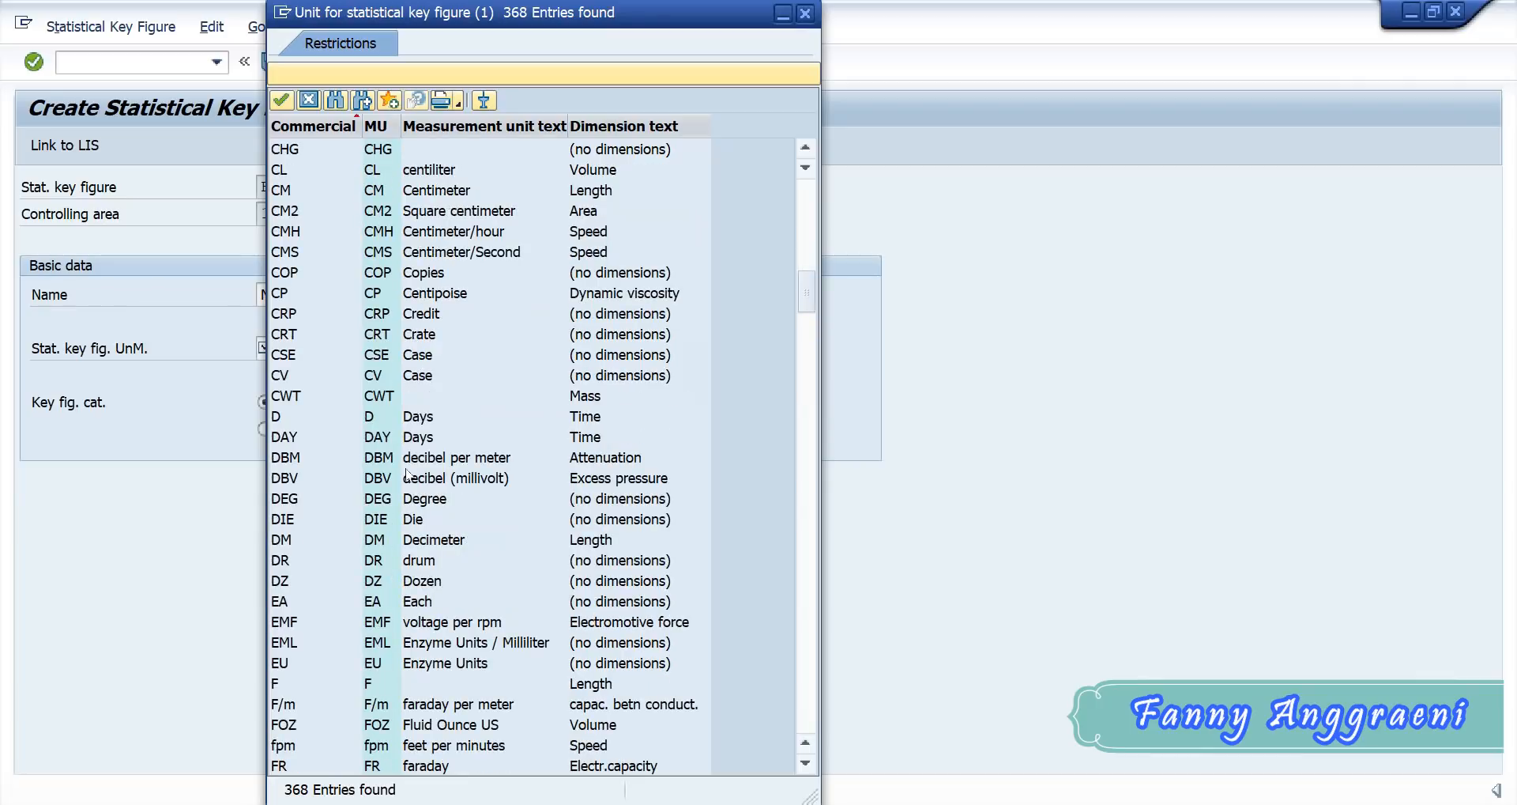
pyautogui.doubleClick(278, 602)
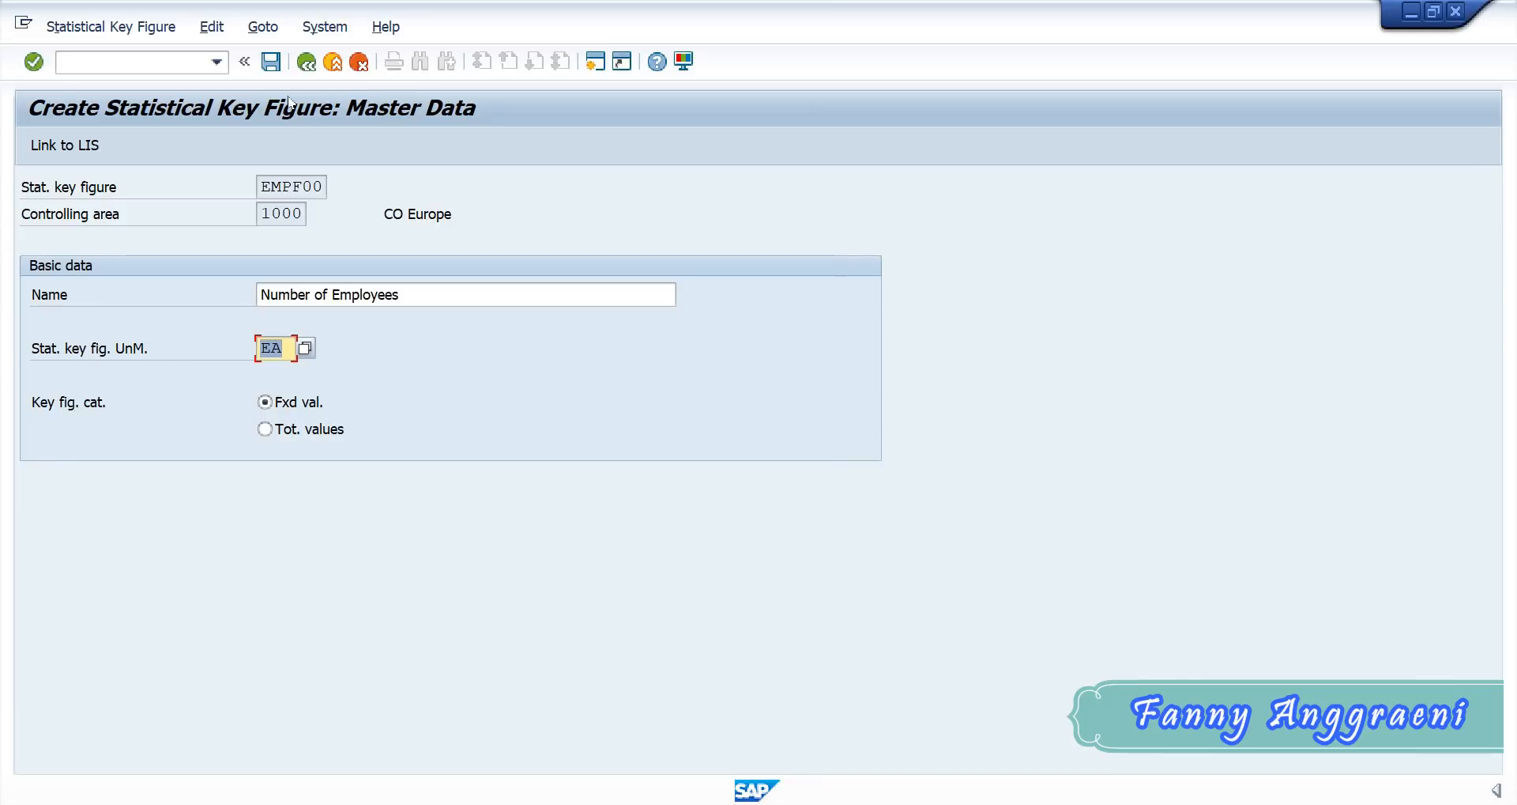
pyautogui.click(271, 63)
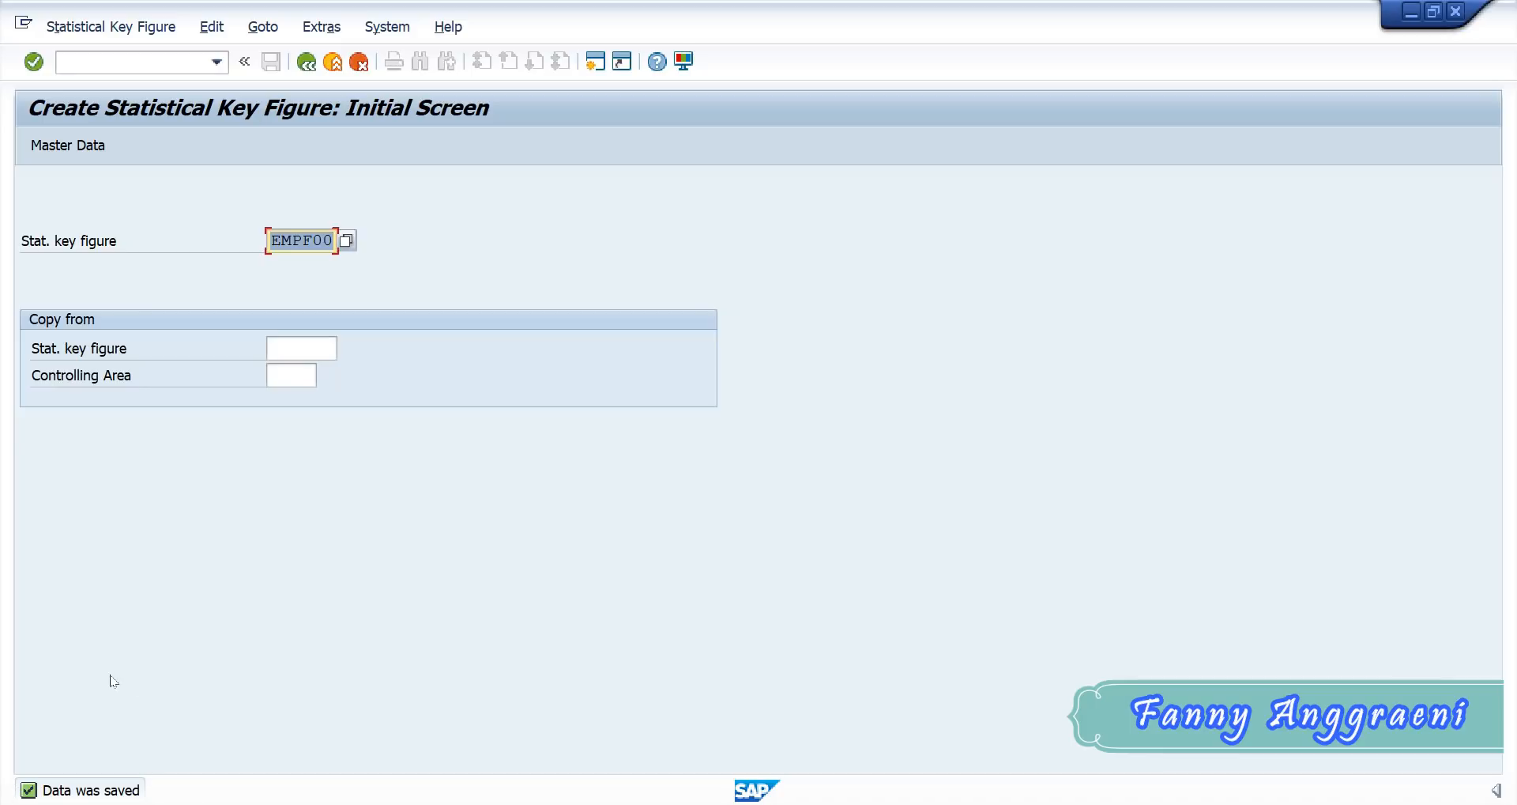
# - Leave the statistical key figure creation transaction with /n and return to the SAP Easy Access menu
pyautogui.click(142, 63)
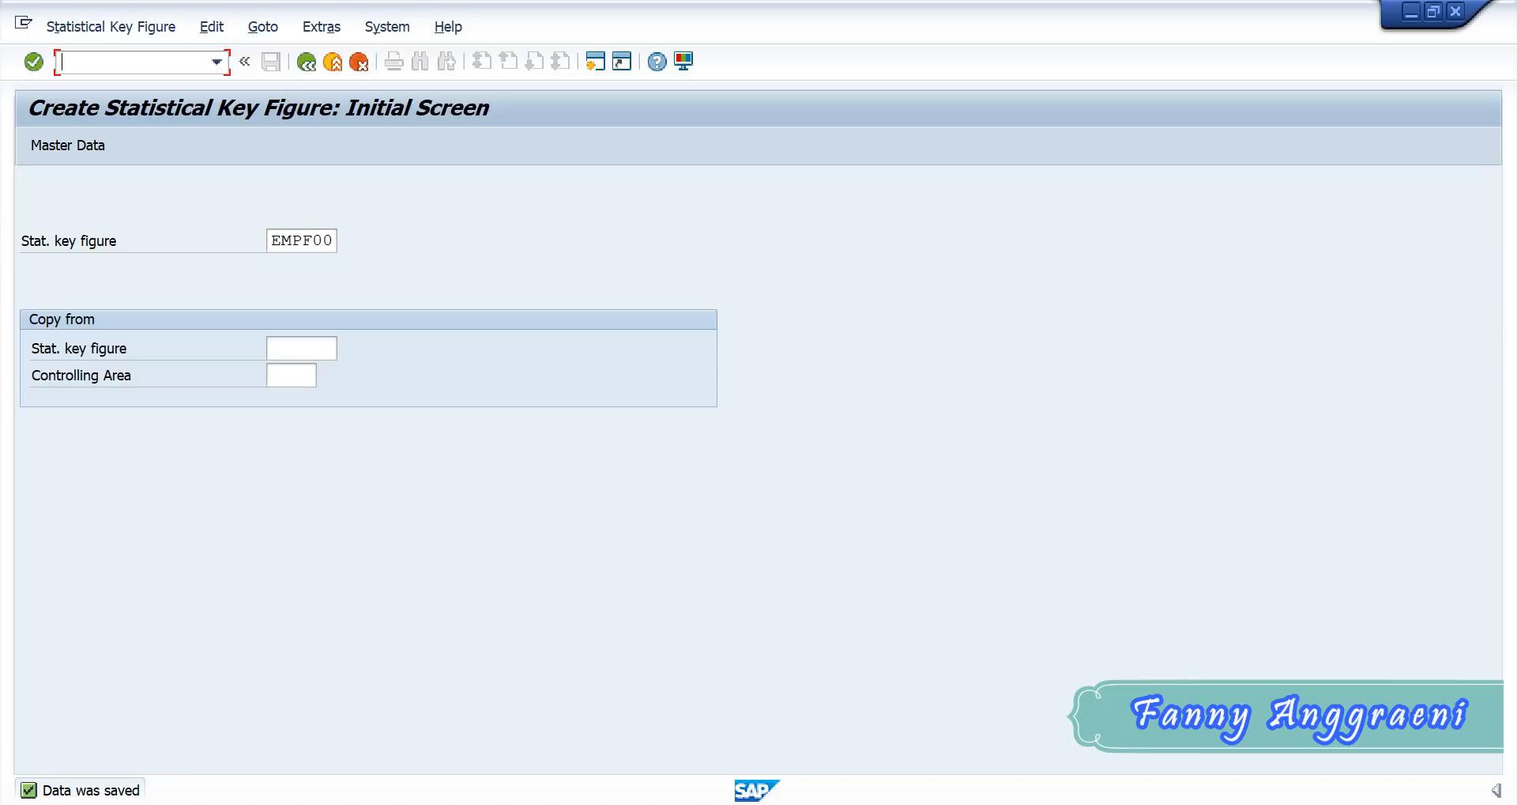
pyautogui.write('/n')
pyautogui.press('Return')
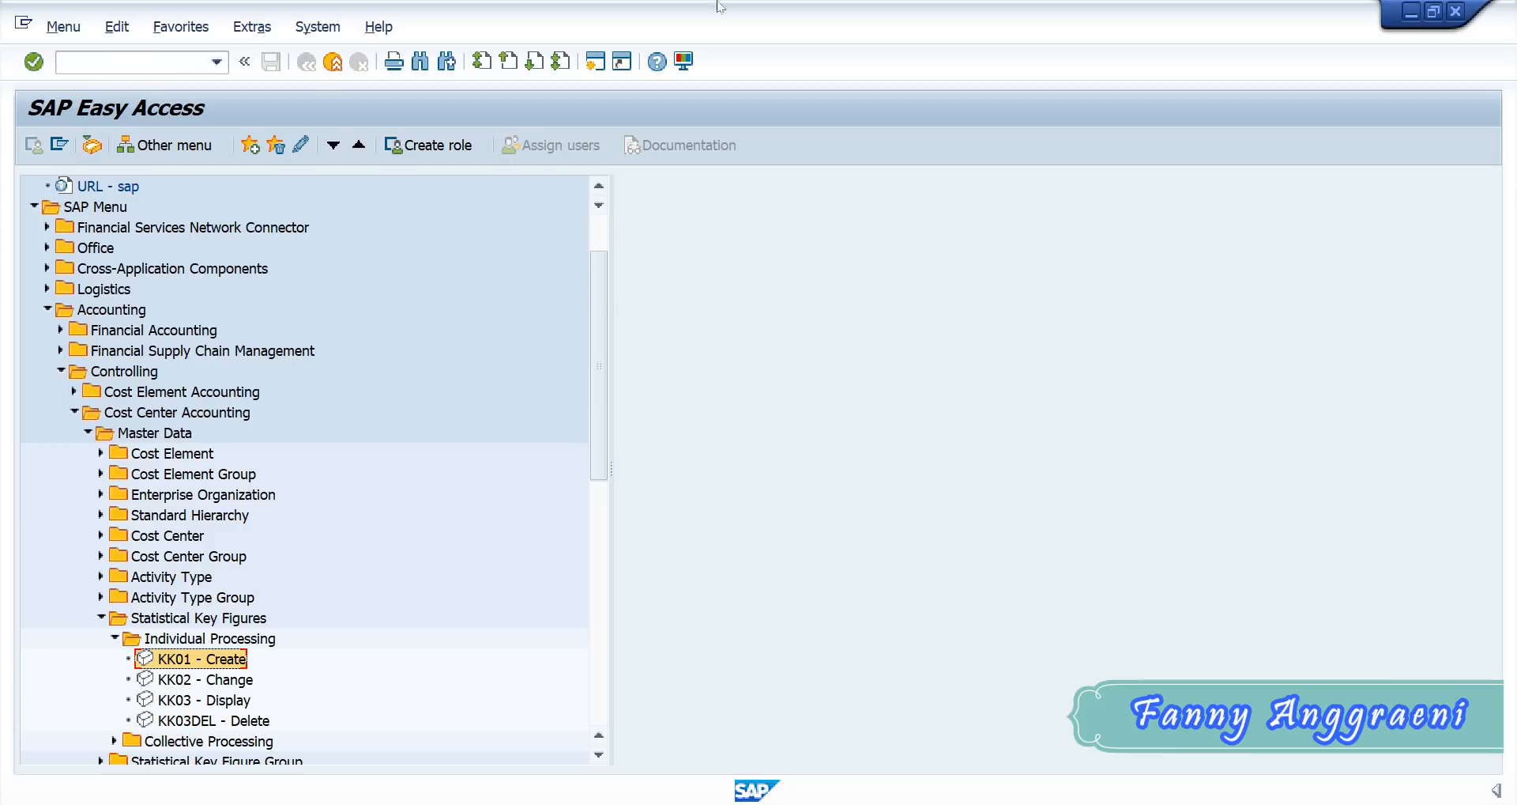
# - Open the KO04 Order Manager from the master data of Internal Orders under Controlling
pyautogui.click(61, 371)
pyautogui.click(60, 432)
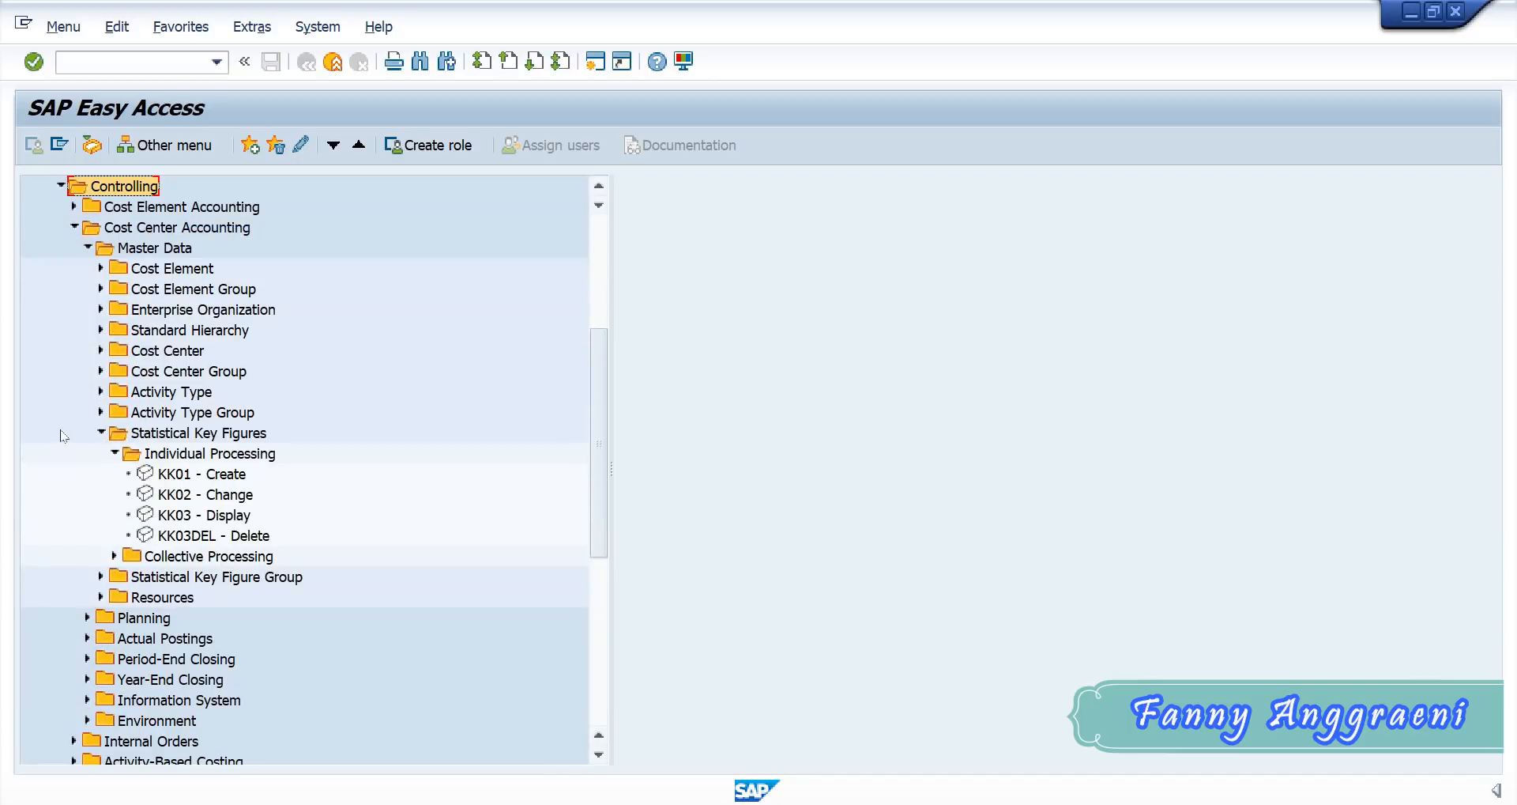
pyautogui.click(73, 226)
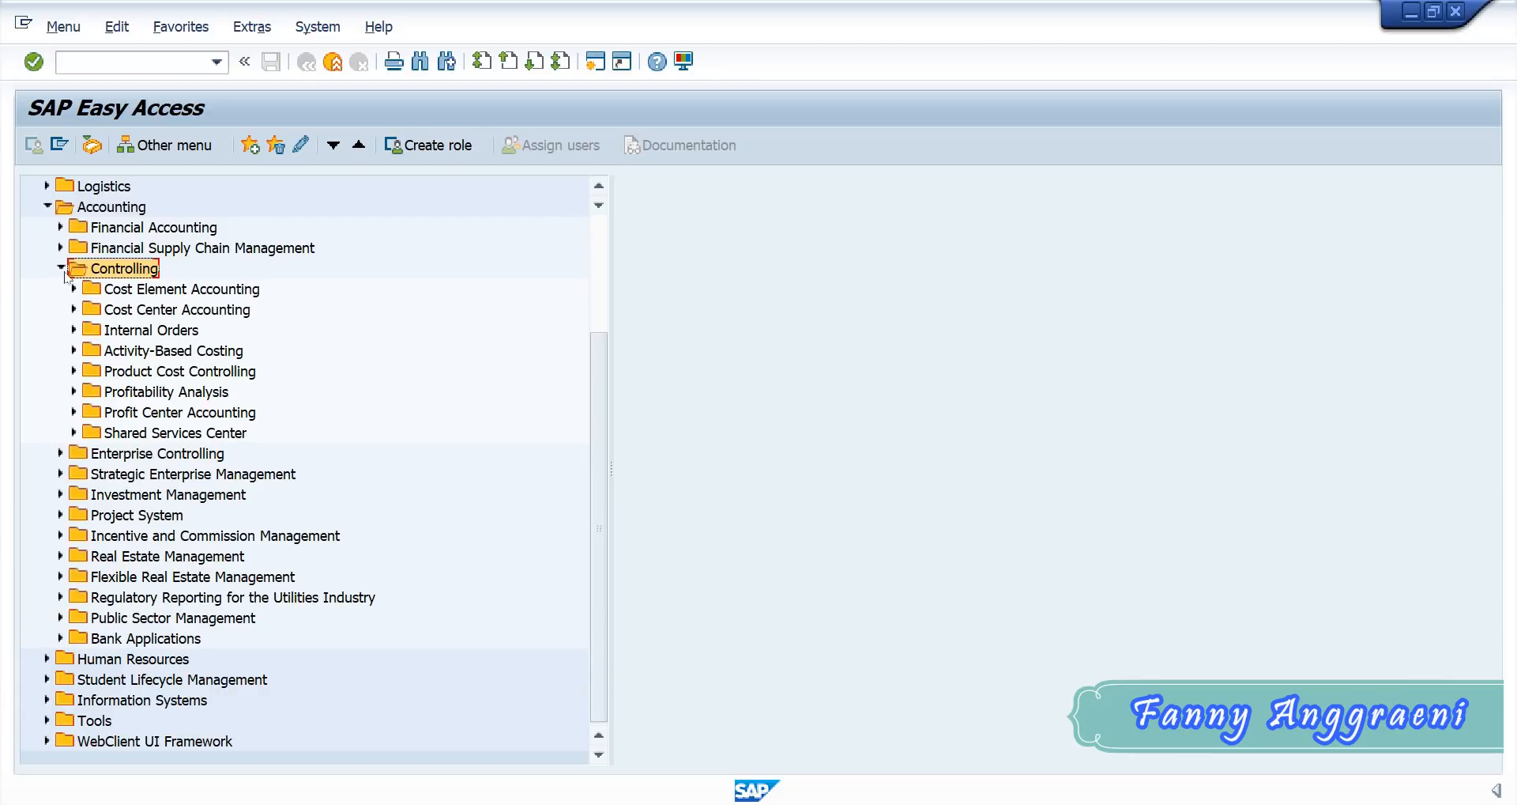
pyautogui.click(73, 329)
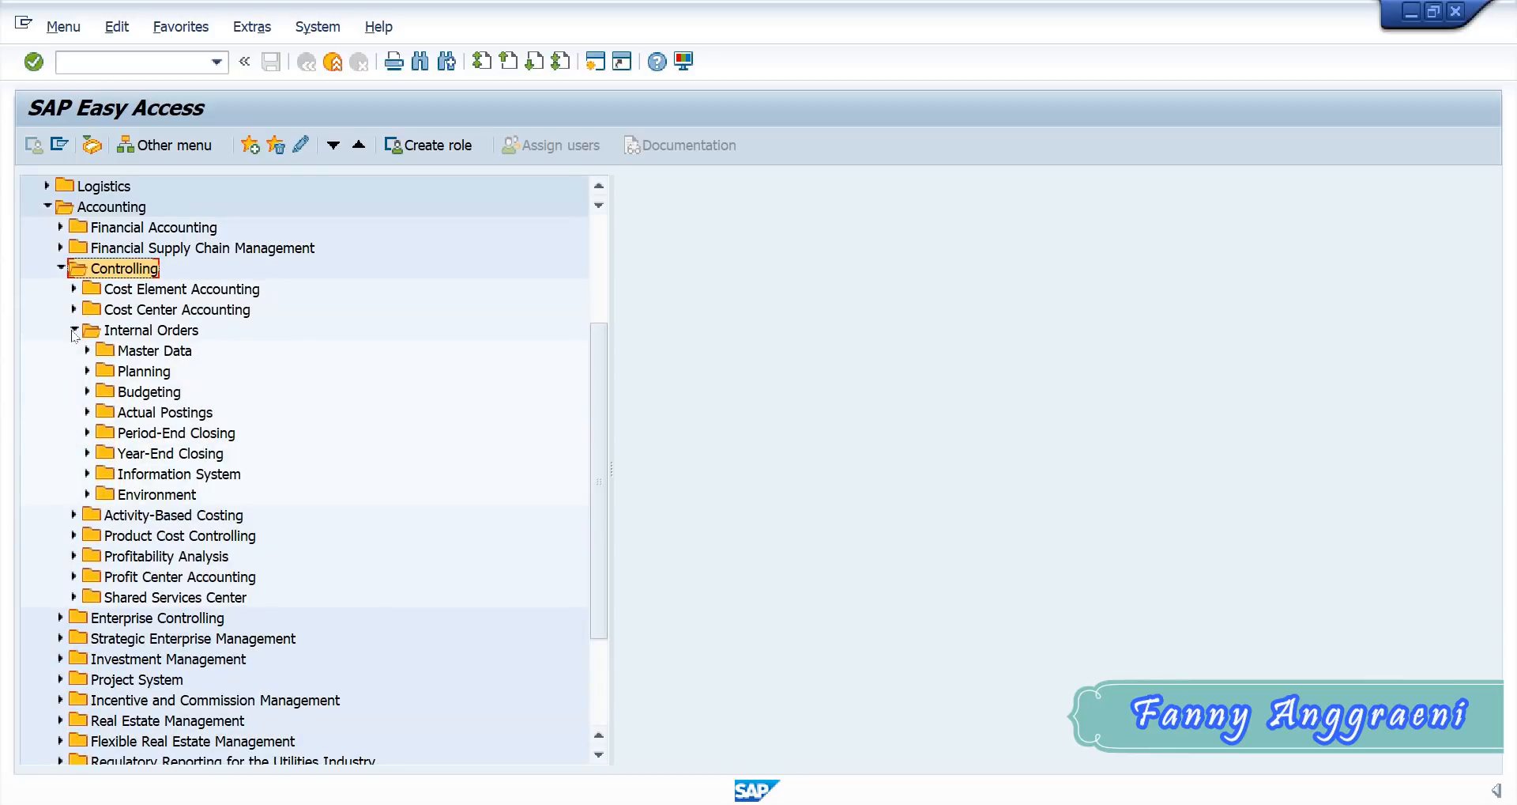
pyautogui.click(88, 350)
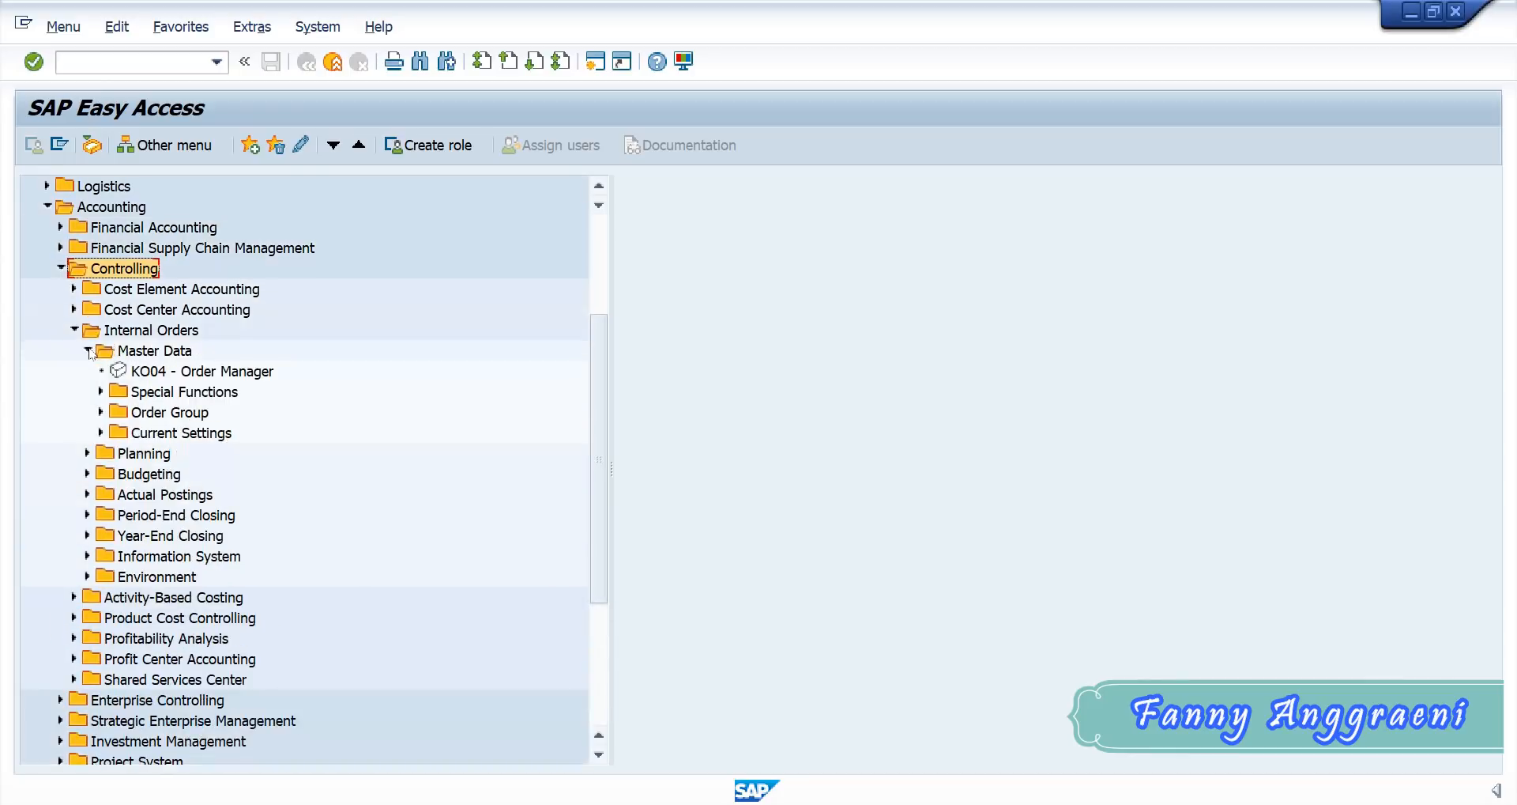
pyautogui.click(127, 373)
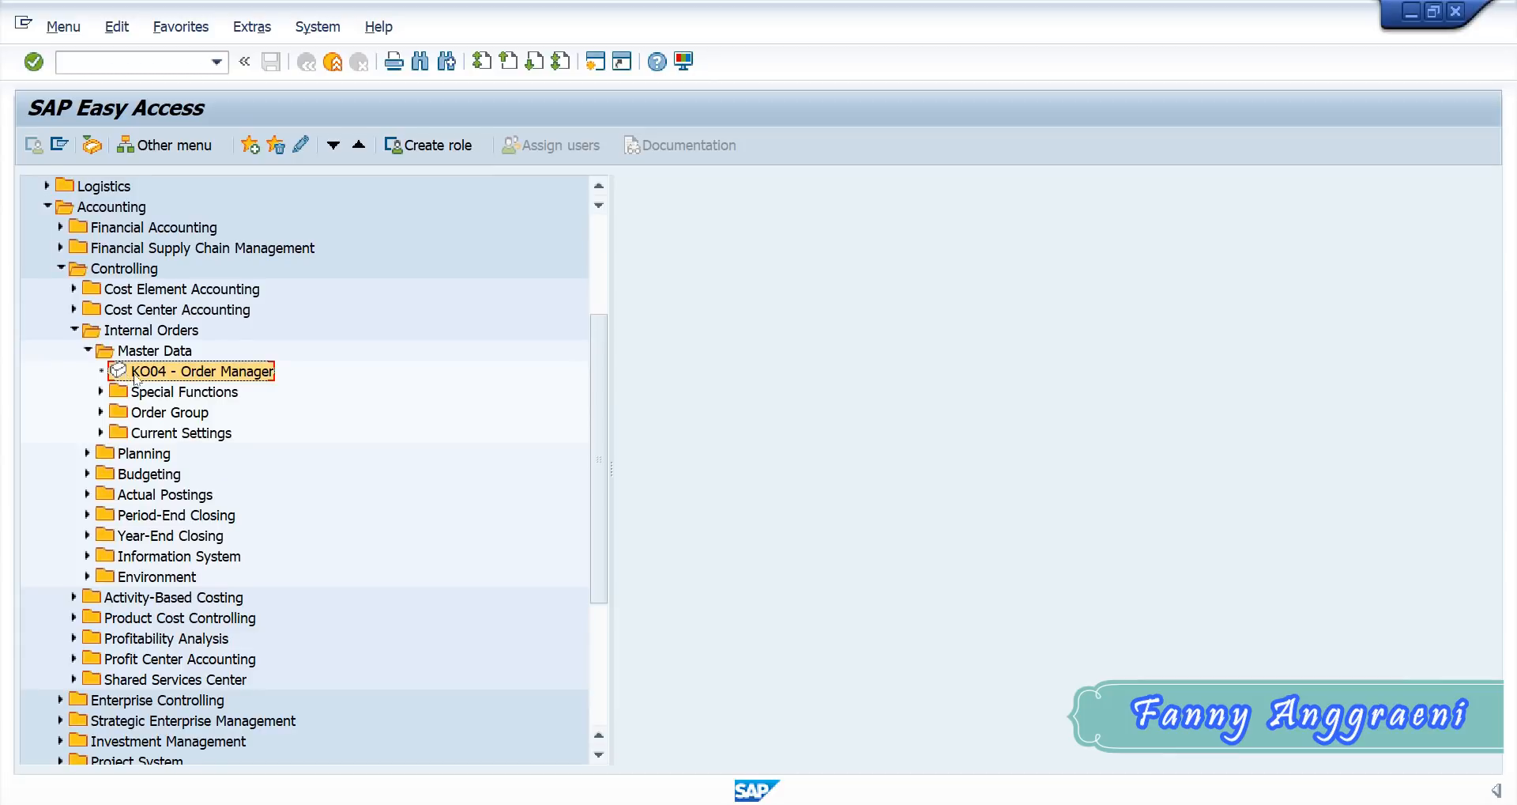
pyautogui.doubleClick(135, 376)
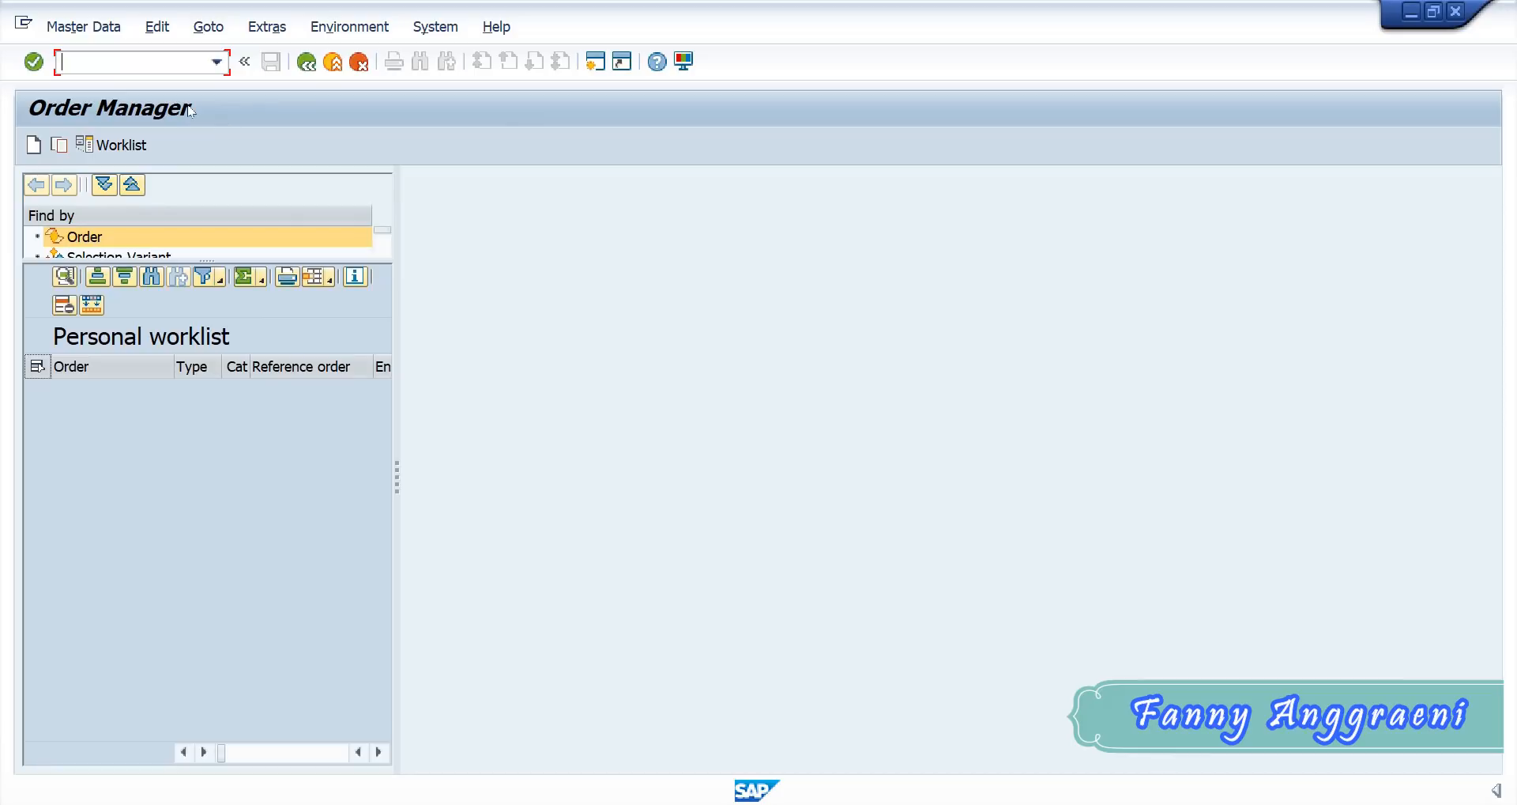
# - Start a new internal order of order type 0400 and set its description to "Trade Fair Group F00"
pyautogui.click(34, 147)
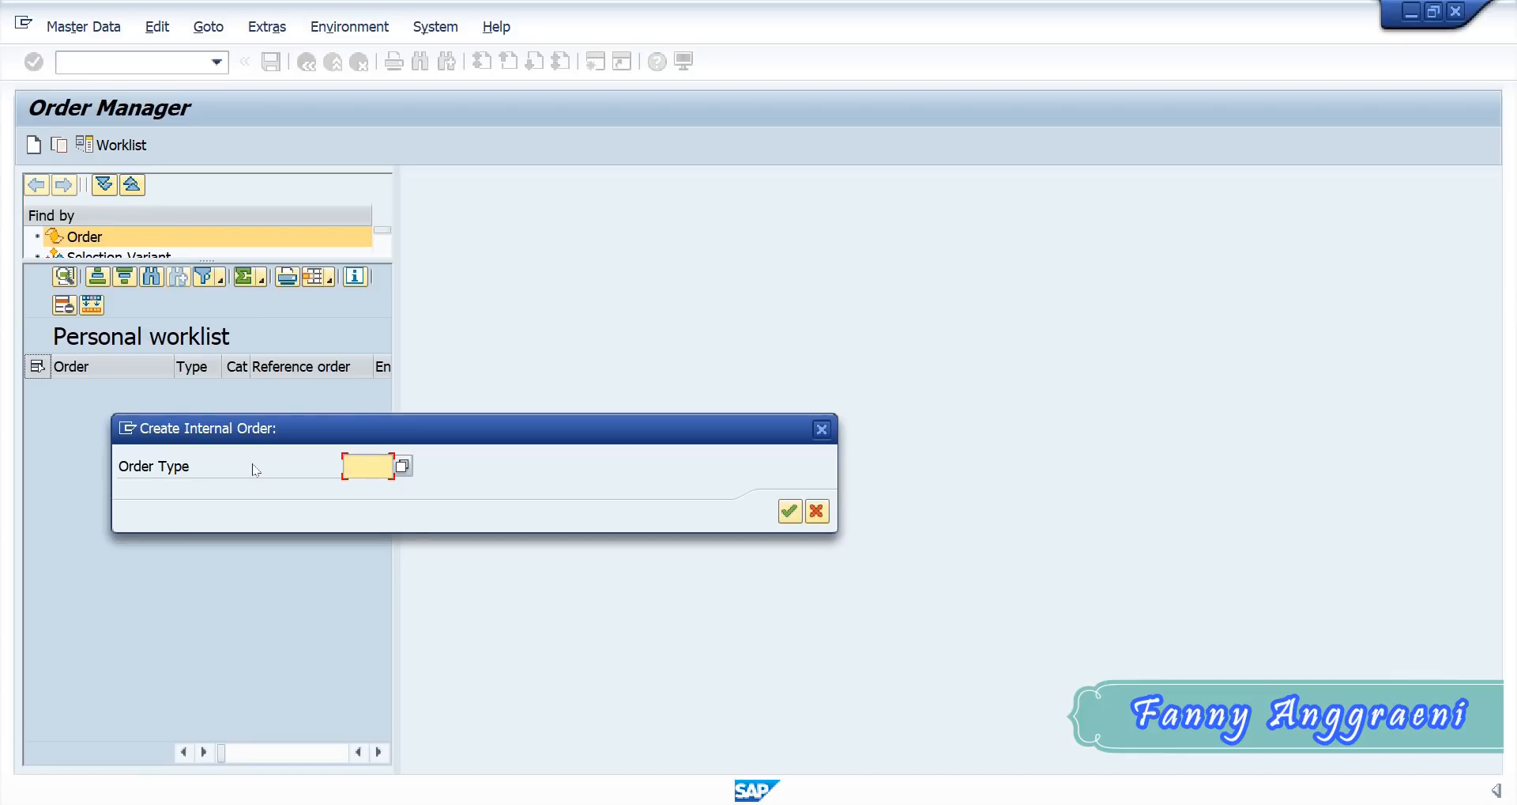
pyautogui.write('04')
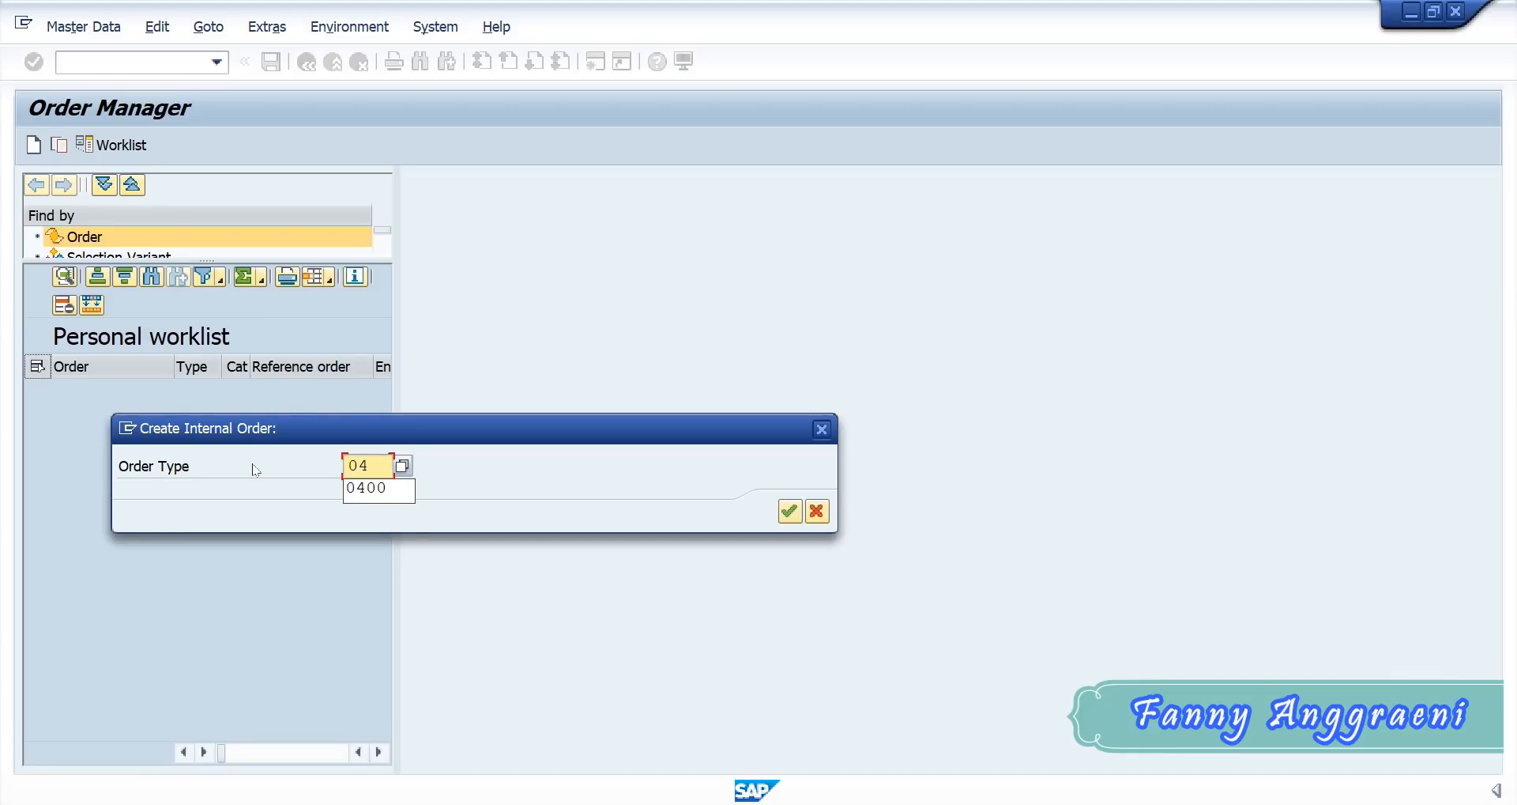
pyautogui.write('00')
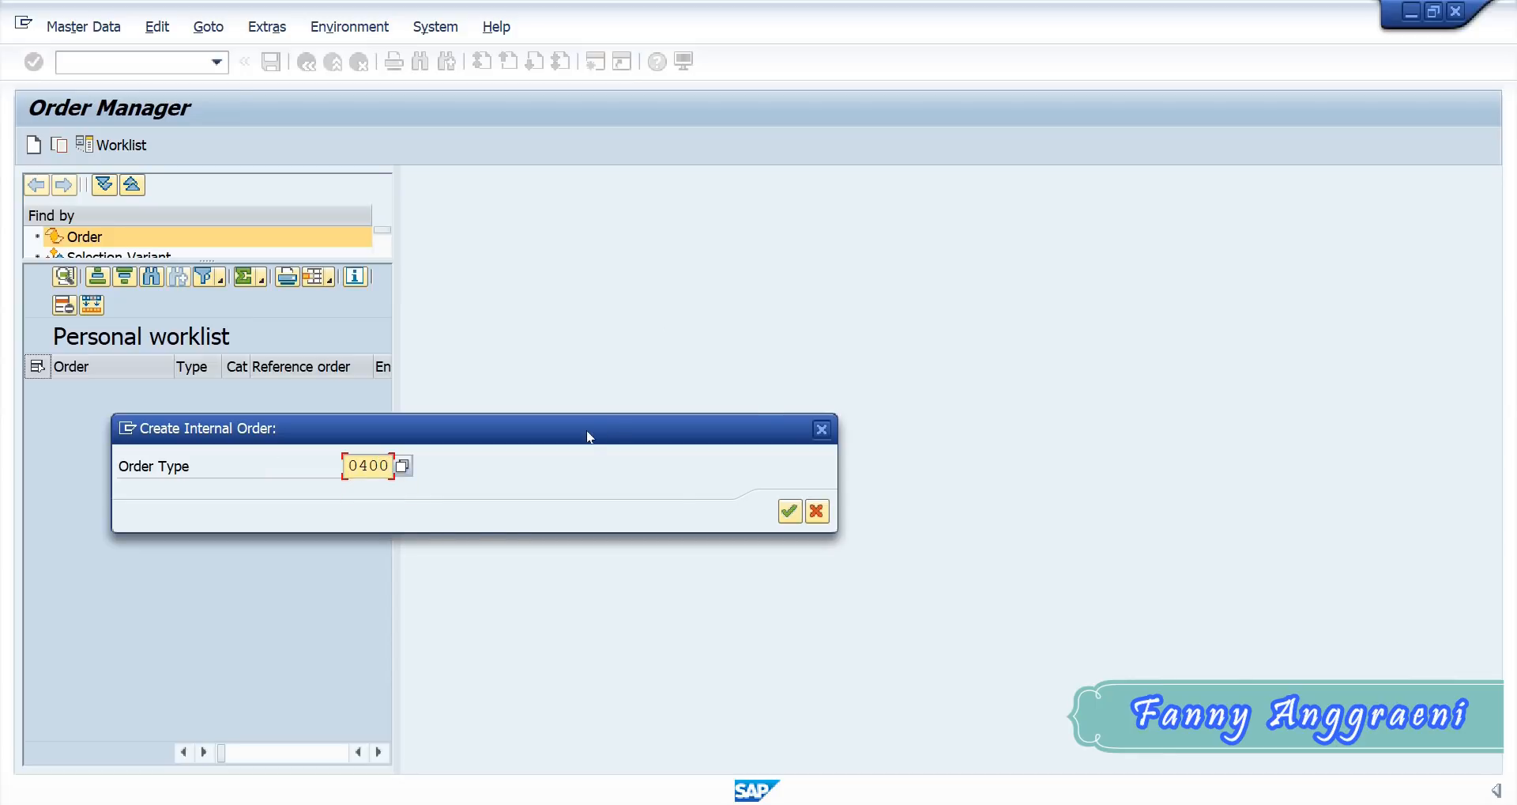
pyautogui.press('Return')
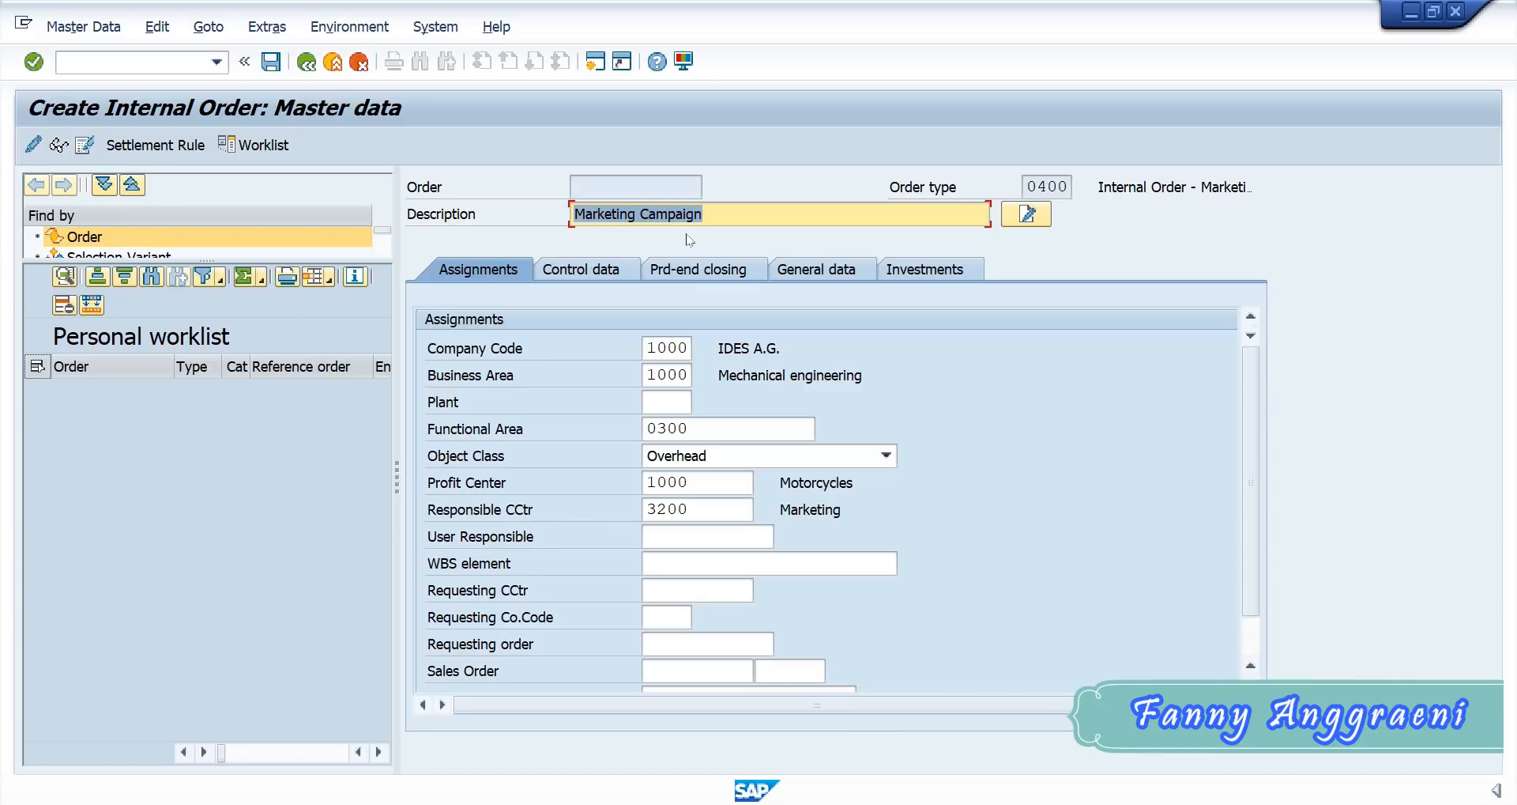
pyautogui.write('Trade Fair Group')
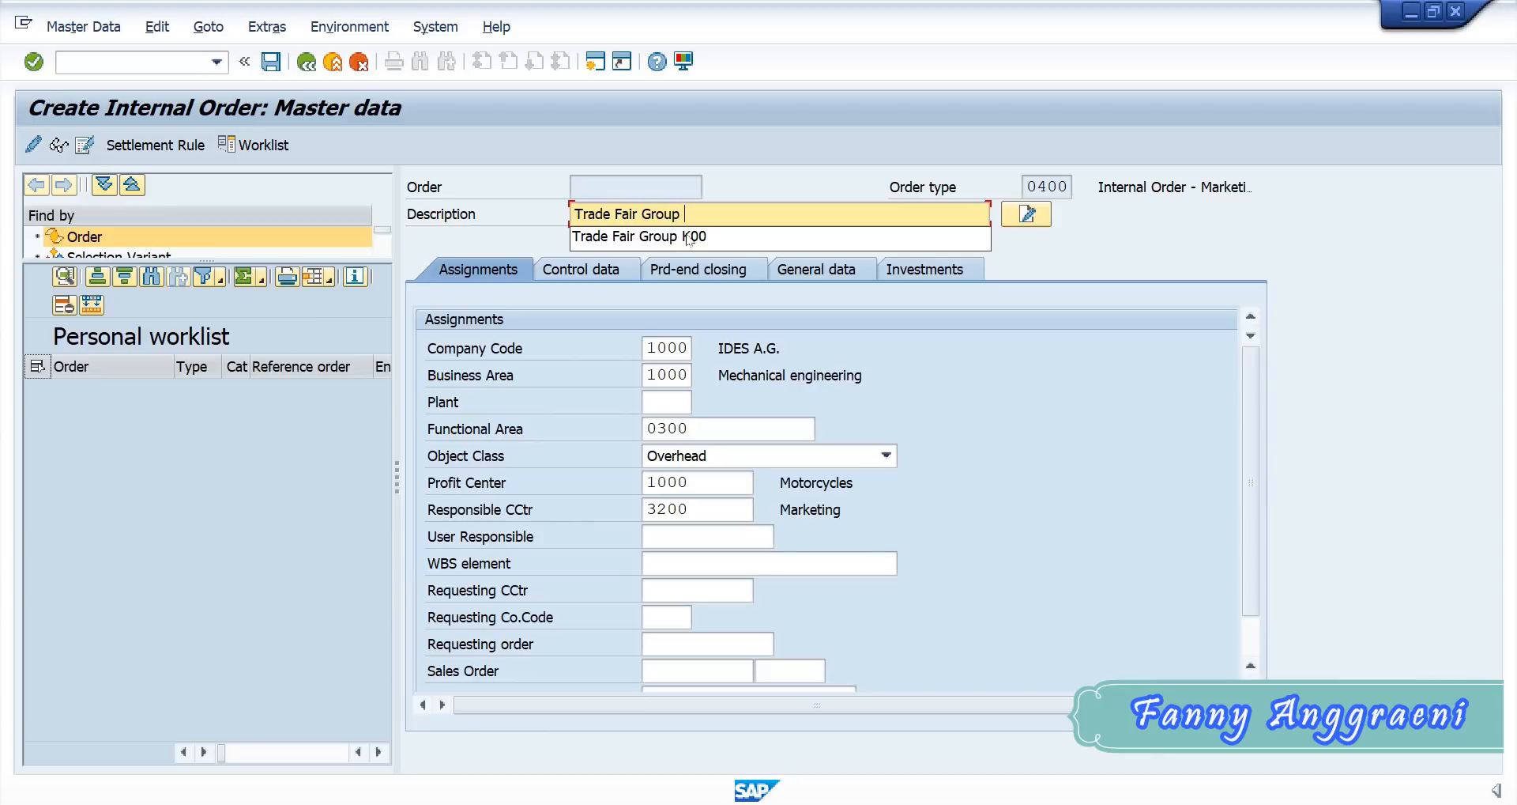
pyautogui.write(' F')
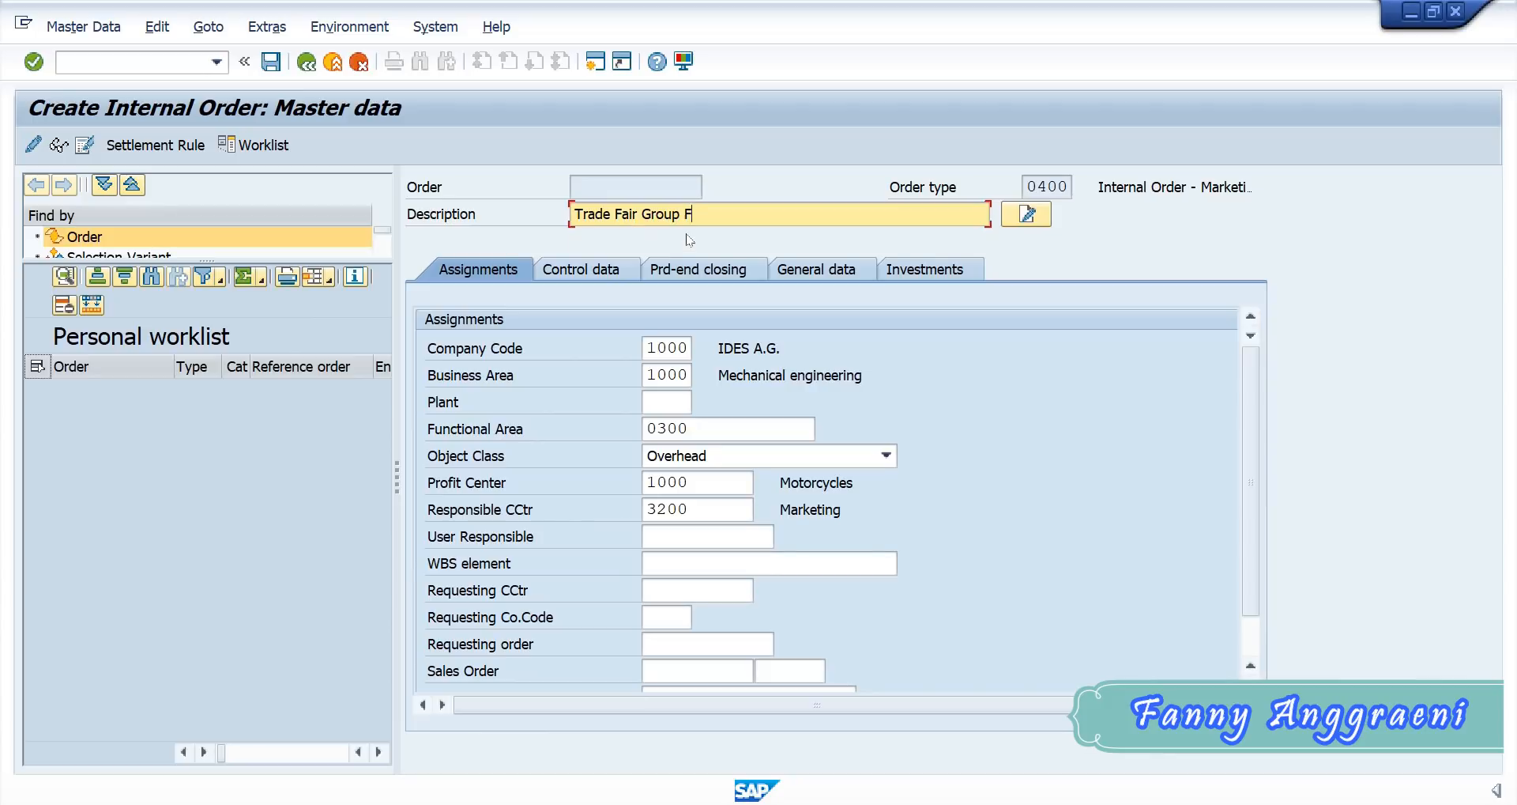
pyautogui.write('00')
# - Set the internal order's business area to 9900, profit center to 1400 and responsible cost center to SERVF-00
pyautogui.doubleClick(651, 374)
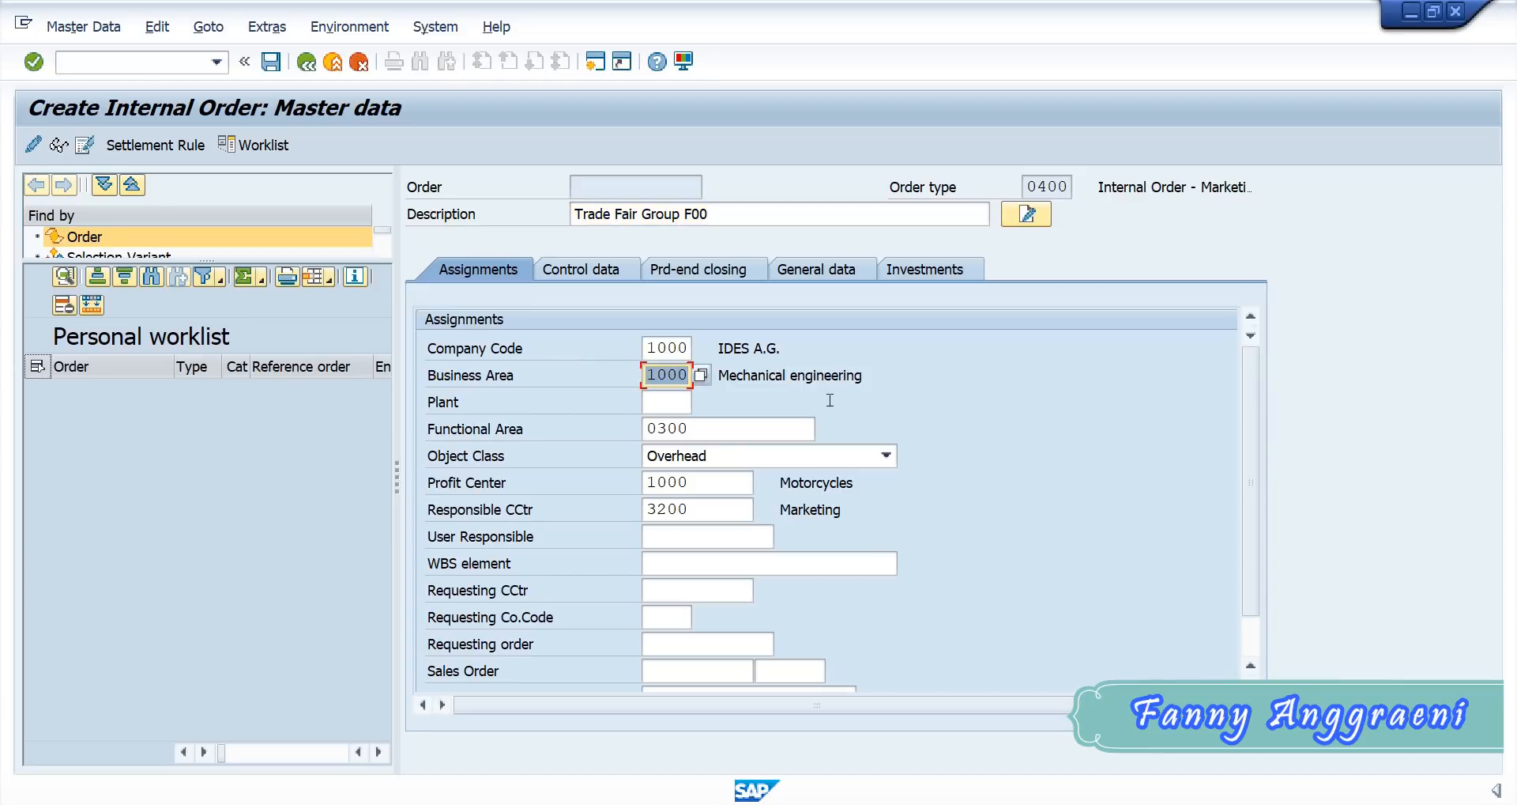
pyautogui.press('BackSpace')
pyautogui.write('9900')
pyautogui.doubleClick(720, 482)
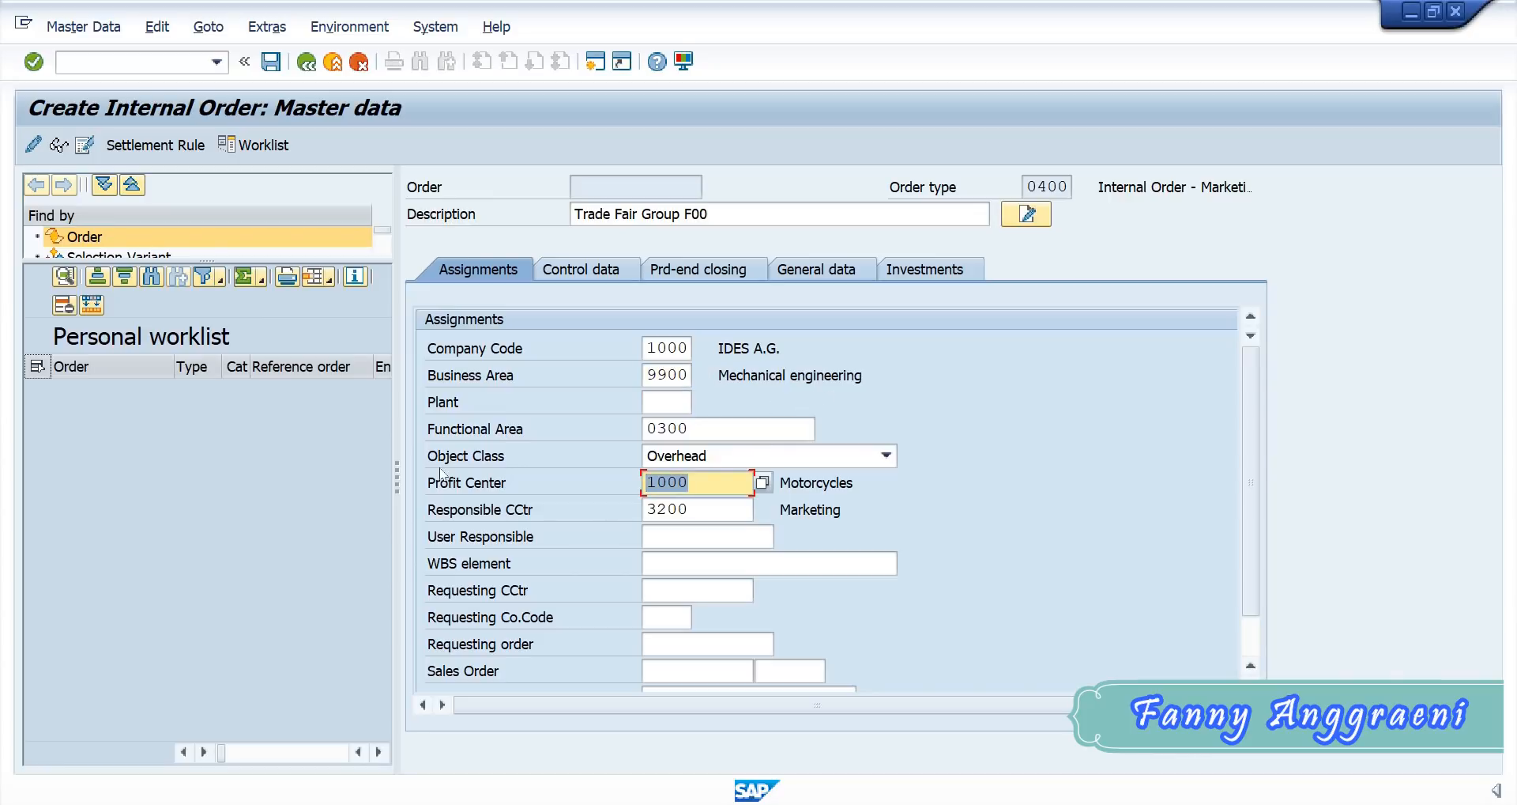
pyautogui.write('1400')
pyautogui.press('Tab')
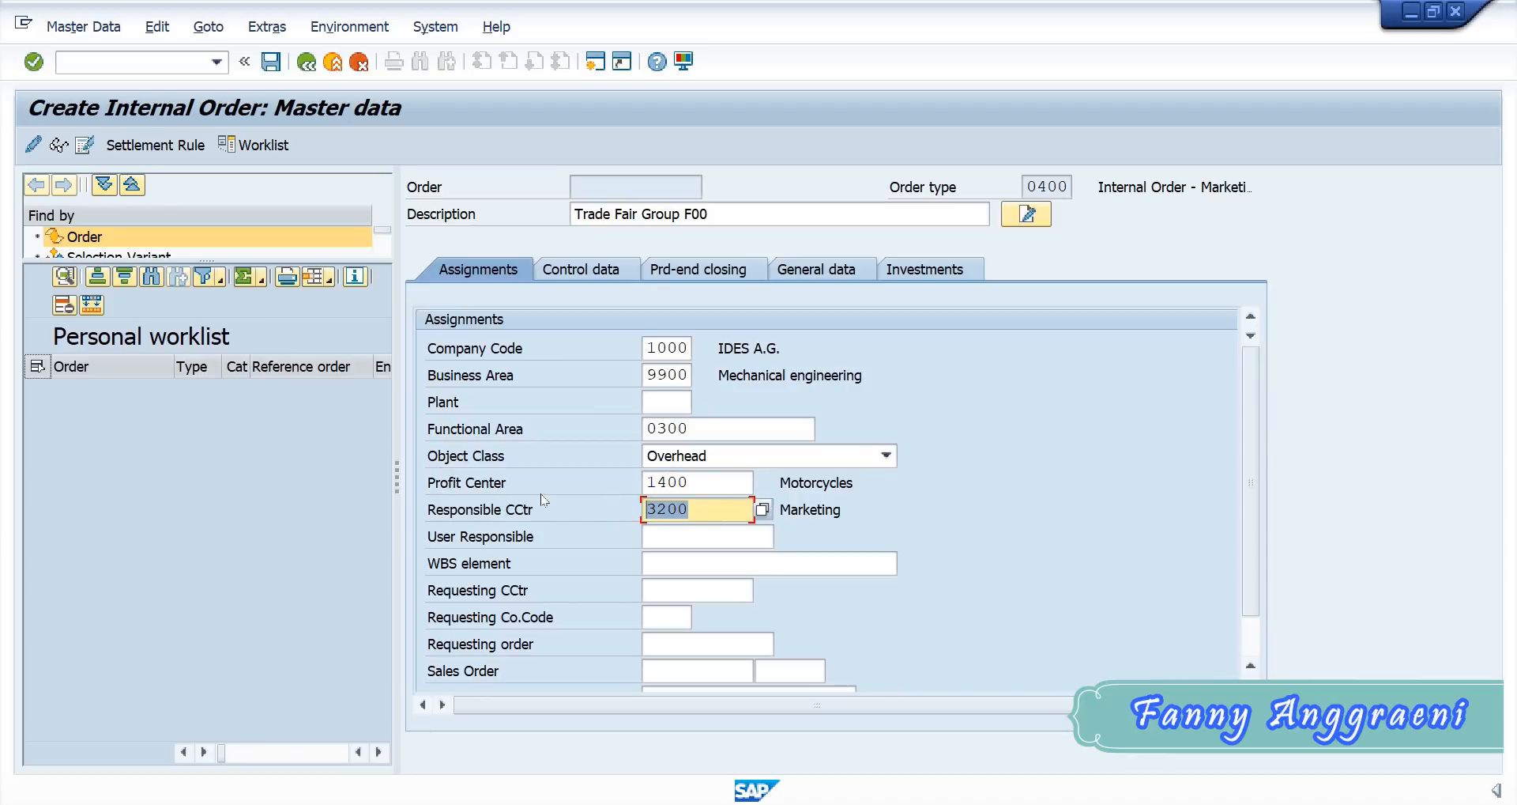
pyautogui.write('SERV')
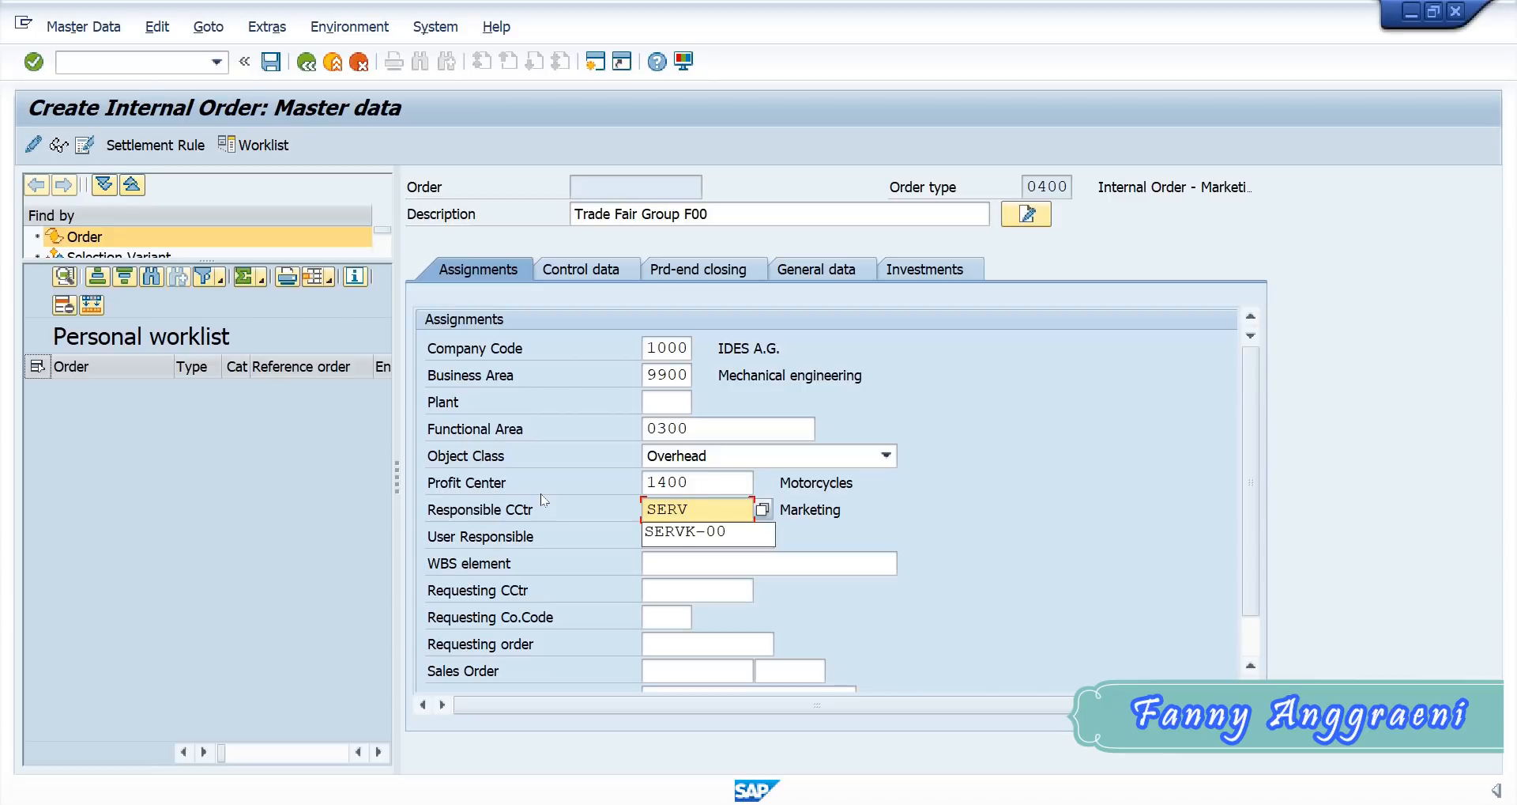
pyautogui.write('F-00')
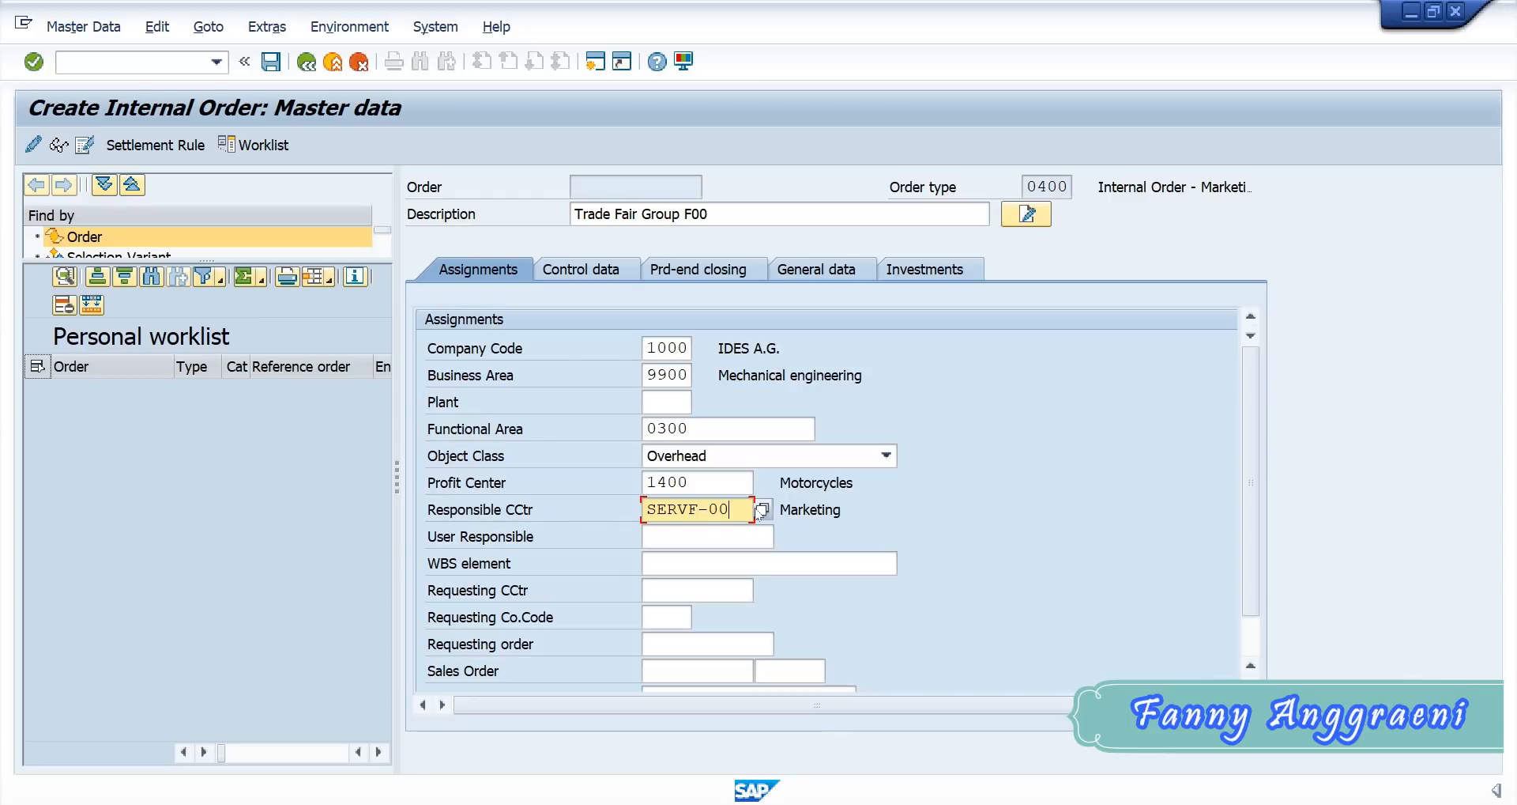
pyautogui.moveTo(724, 510); pyautogui.dragTo(574, 511)
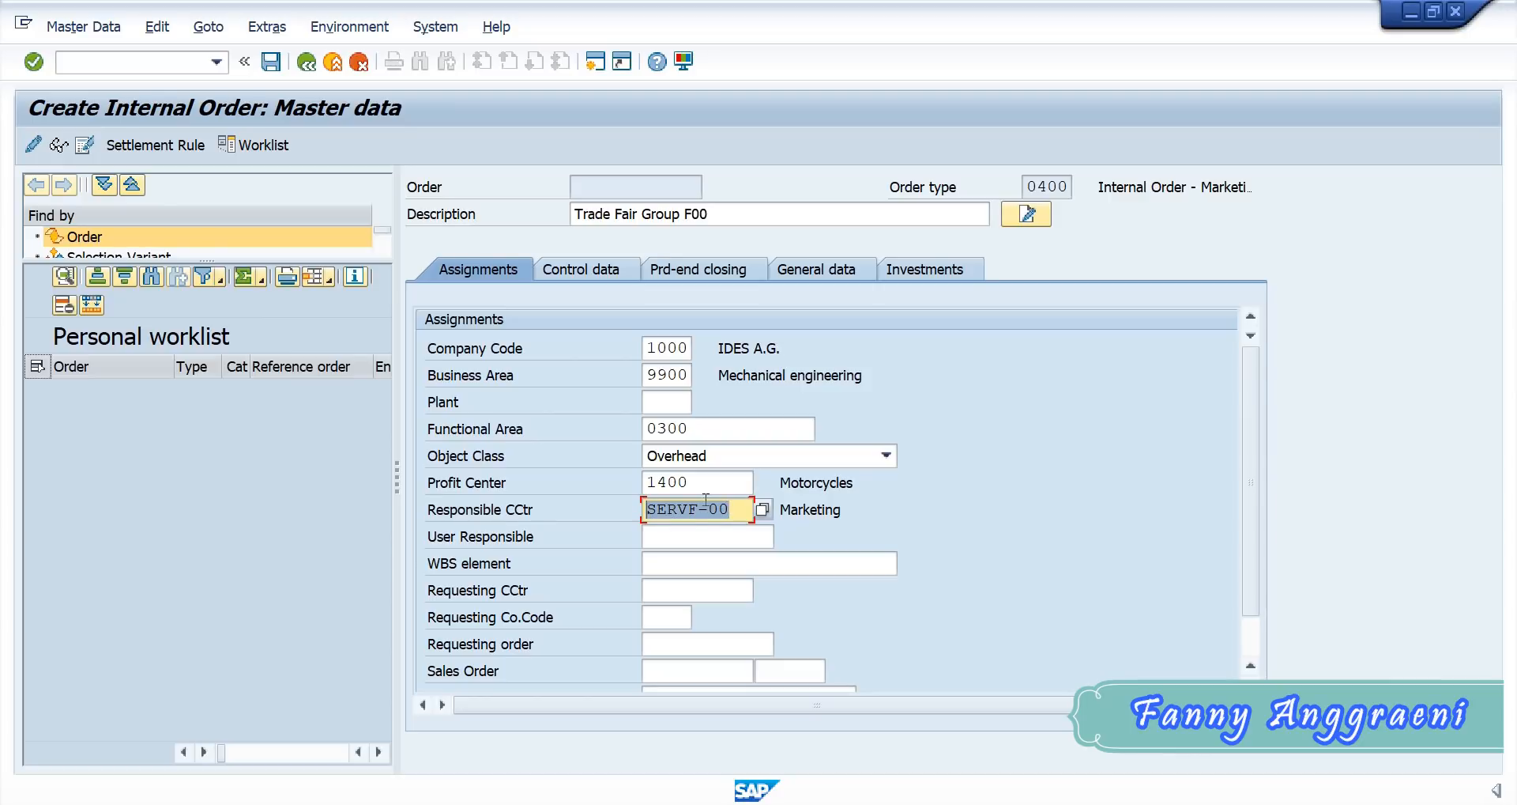
pyautogui.press('Tab')
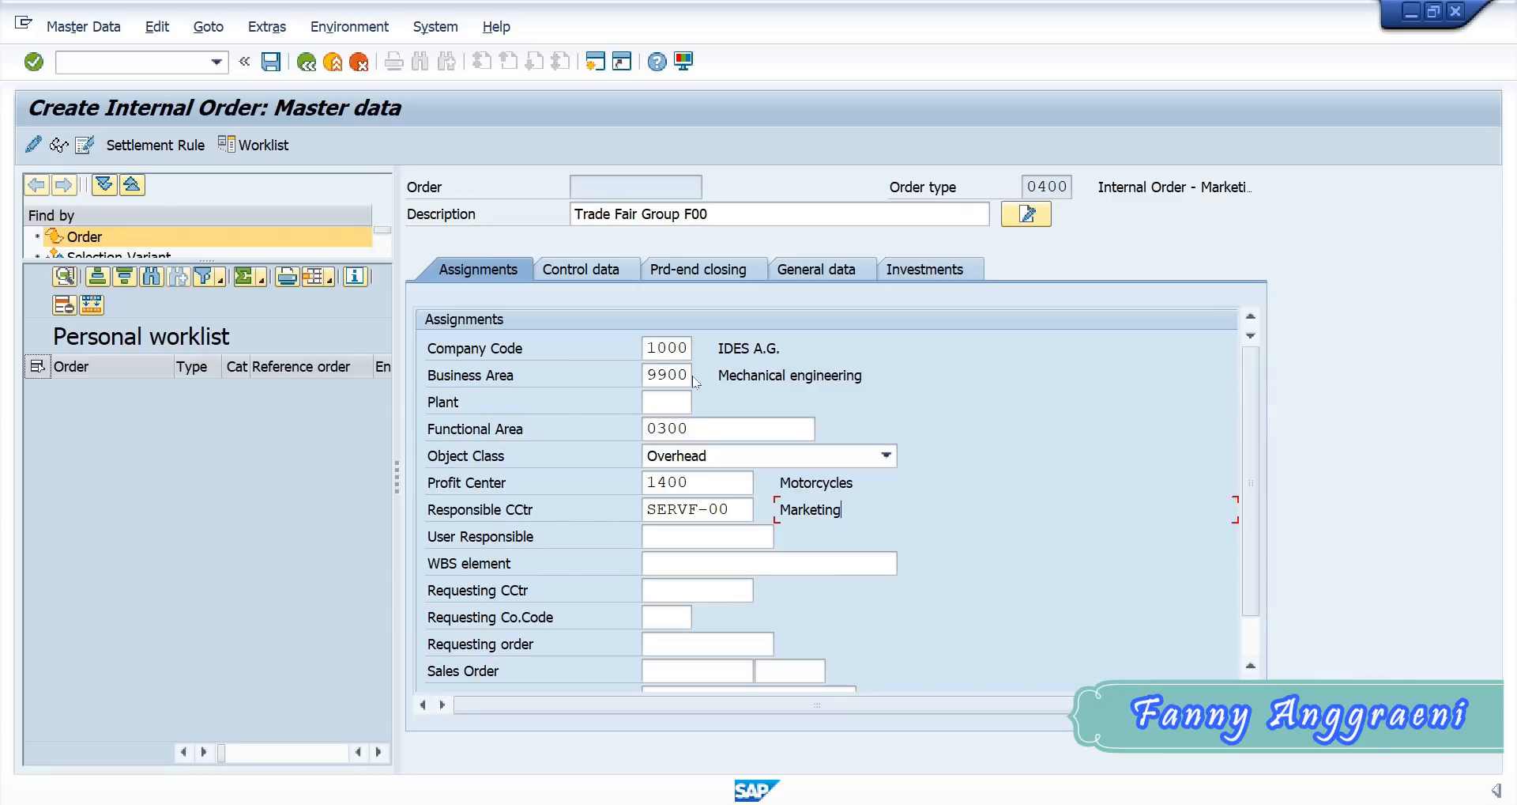
pyautogui.click(656, 368)
pyautogui.moveTo(705, 483); pyautogui.dragTo(544, 474)
pyautogui.press('Tab')
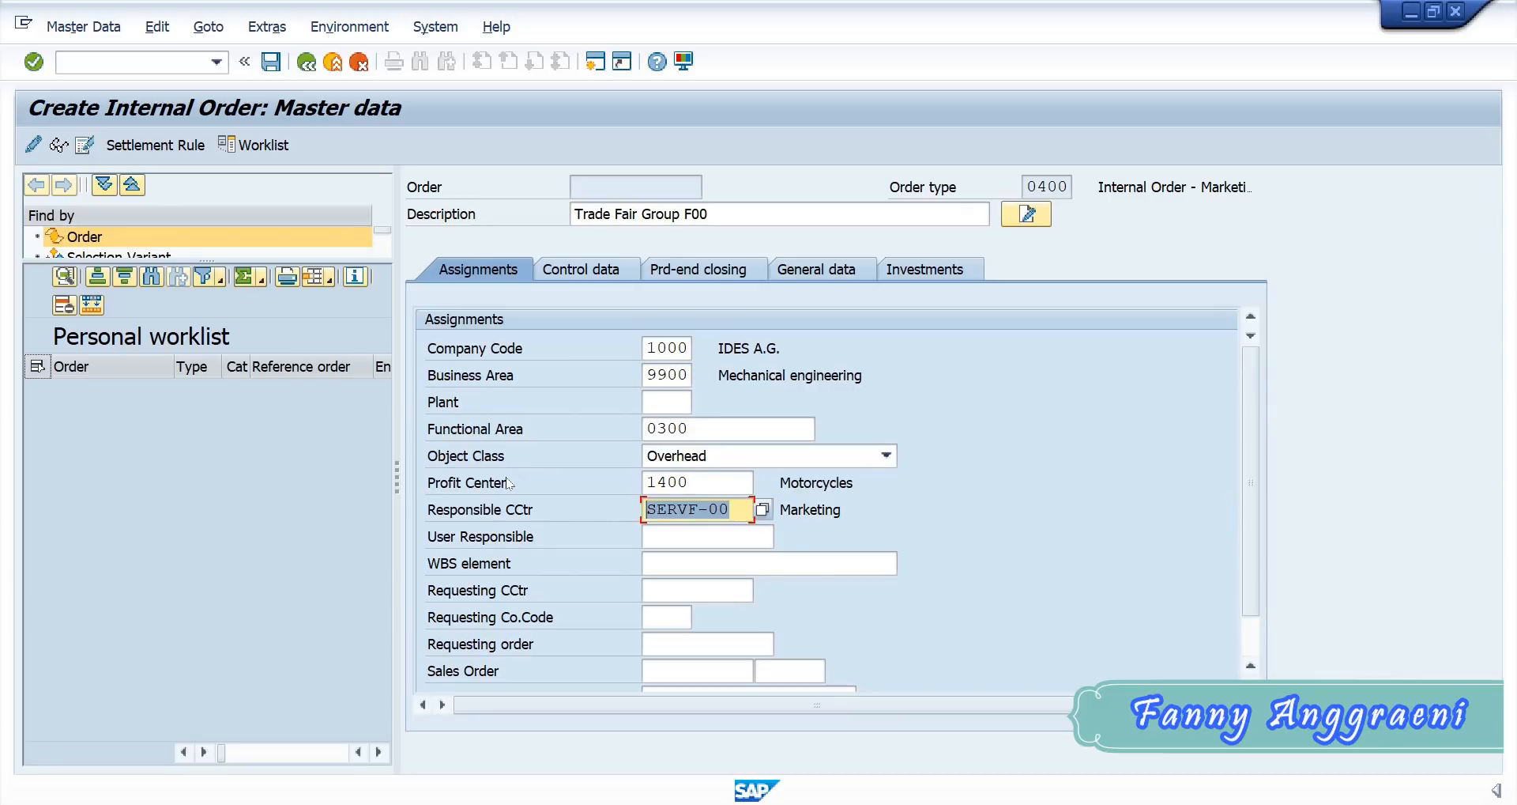
pyautogui.press('Tab')
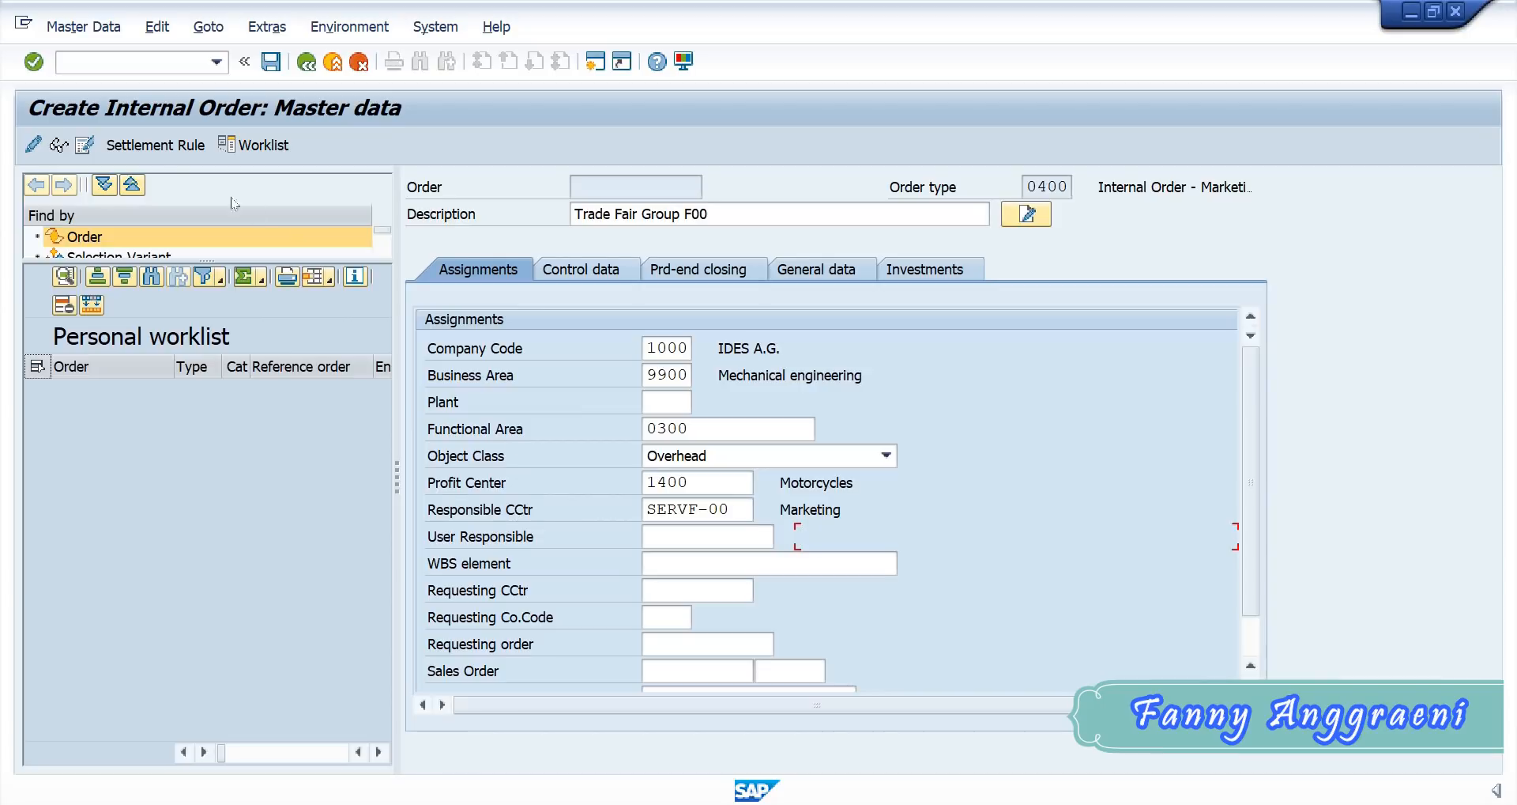
# - Open the order's settlement rule and add a distribution rule with category CTR and settlement receiver SERVF-00
pyautogui.click(141, 148)
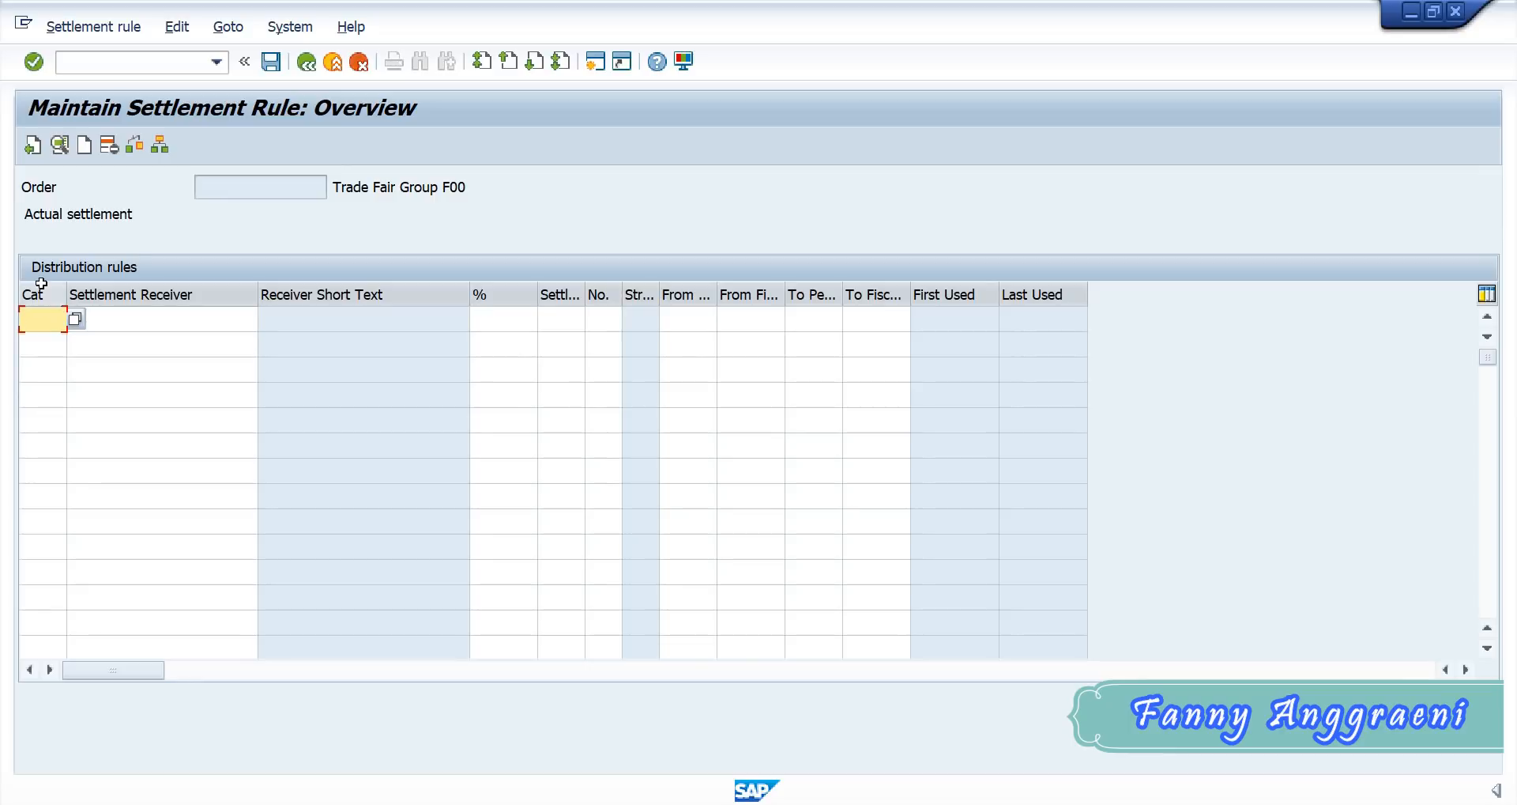
pyautogui.write('CTR')
pyautogui.click(75, 318)
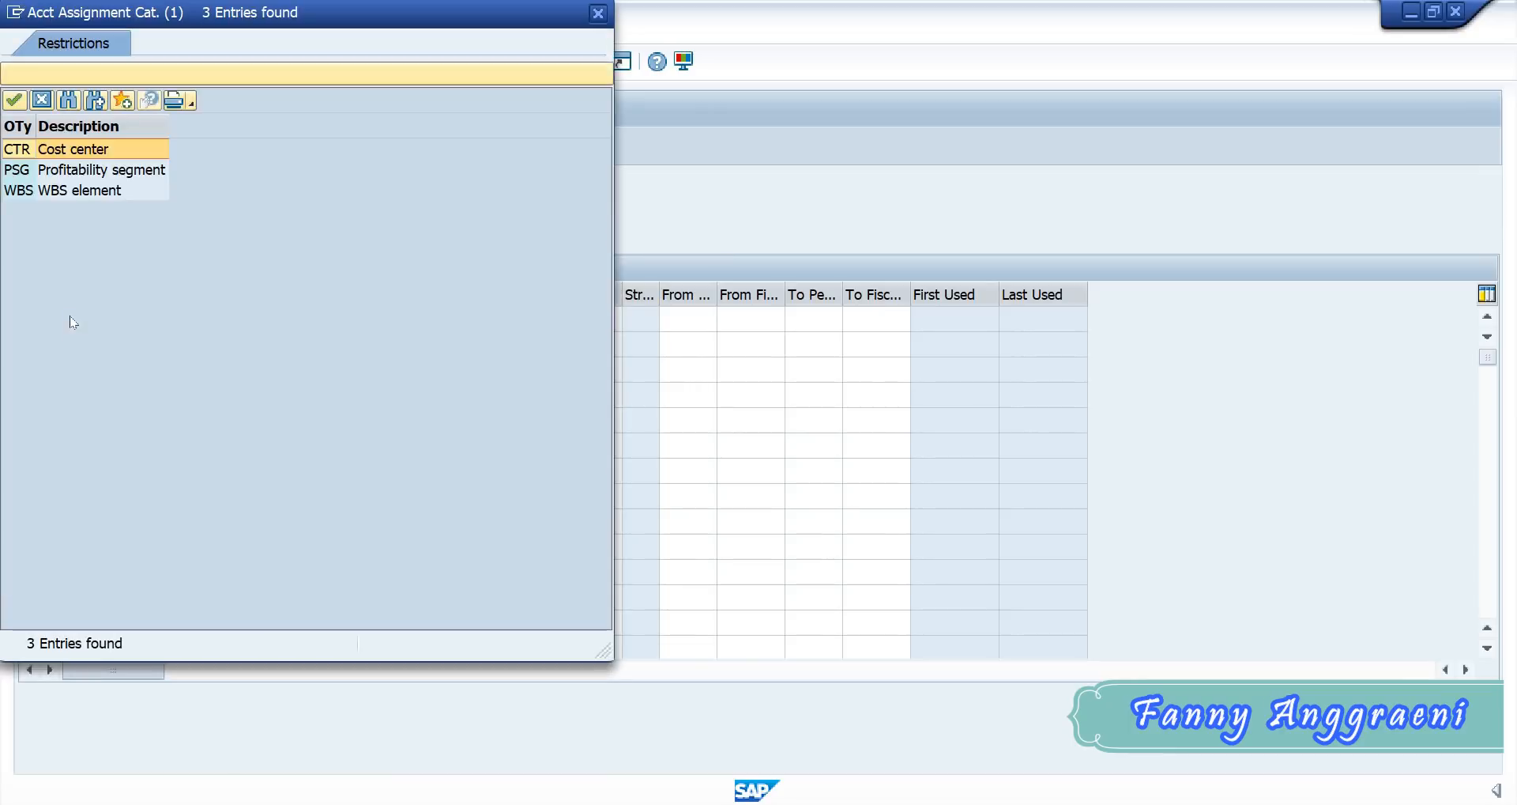
pyautogui.doubleClick(19, 154)
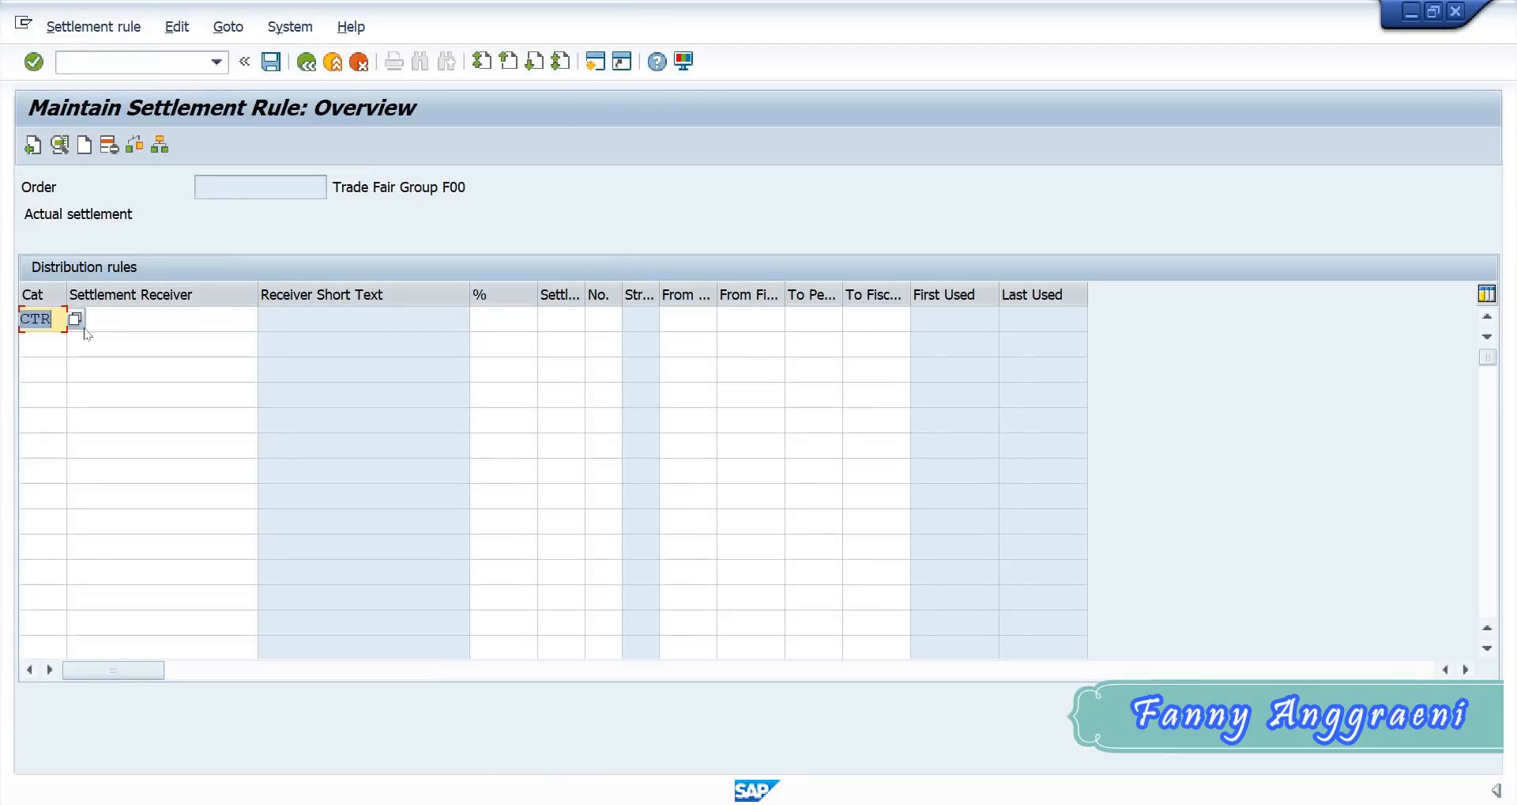
pyautogui.click(158, 313)
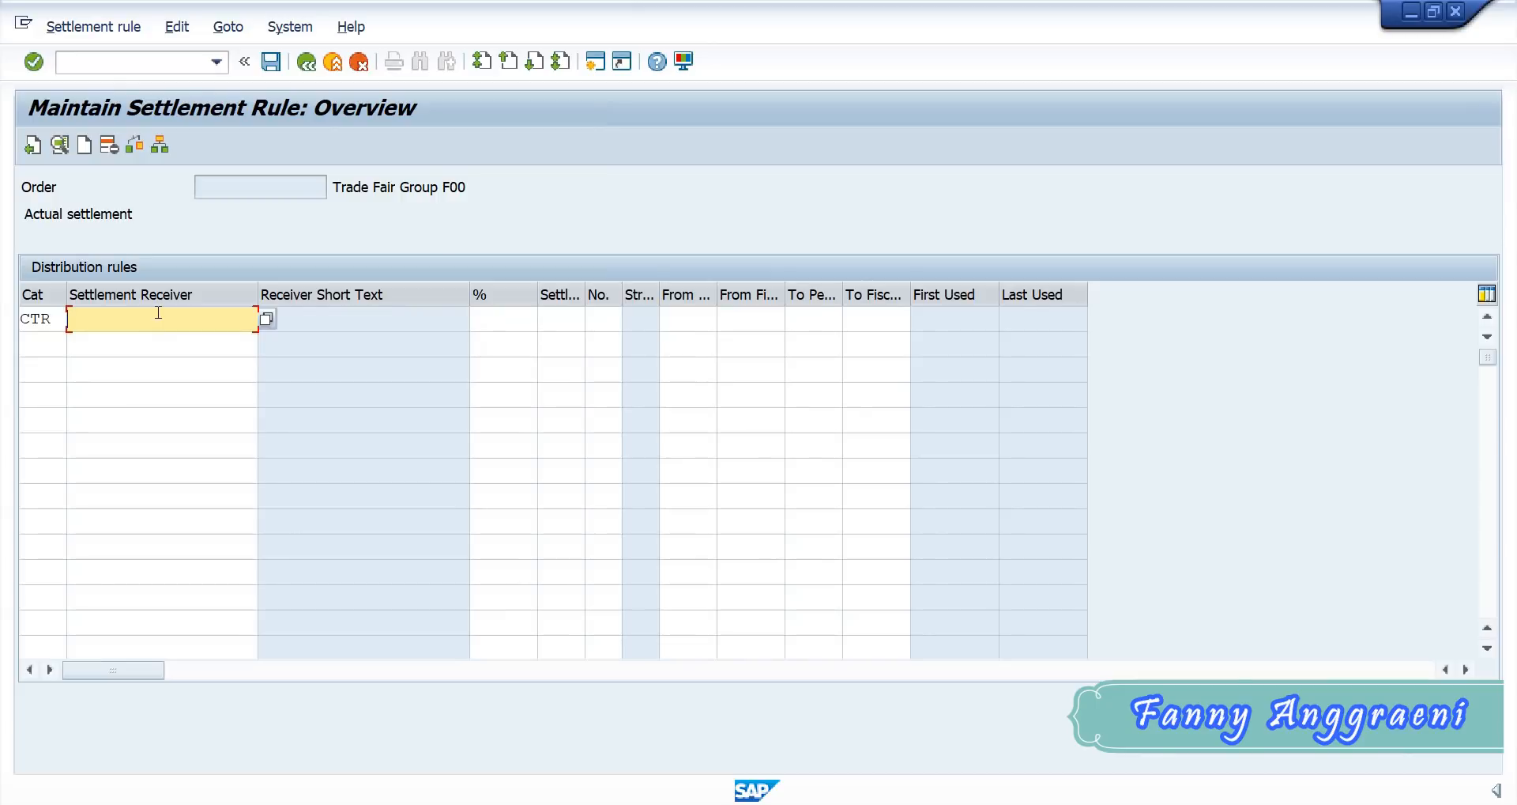
pyautogui.write('SE')
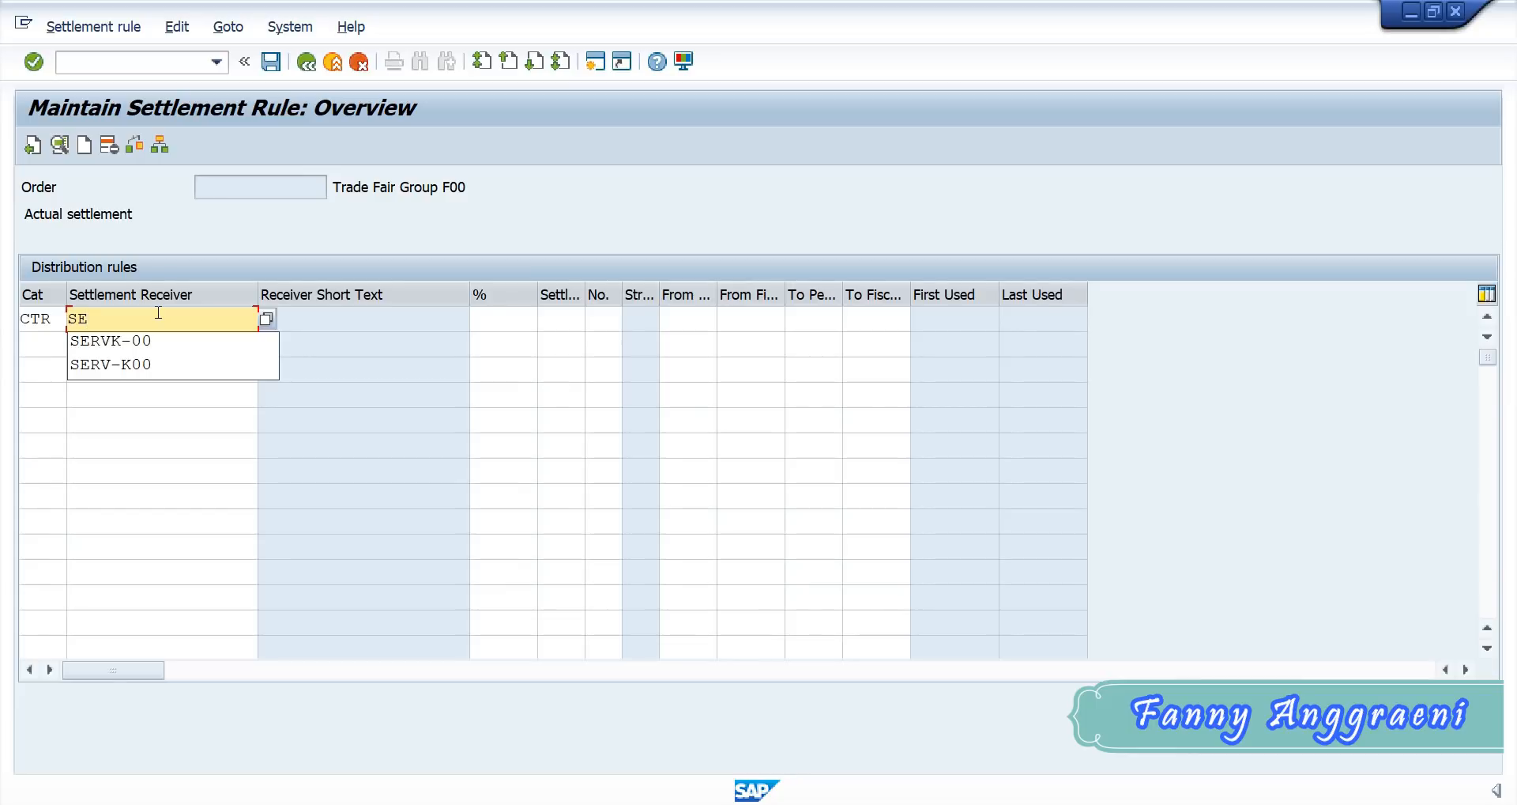
pyautogui.write('RVF')
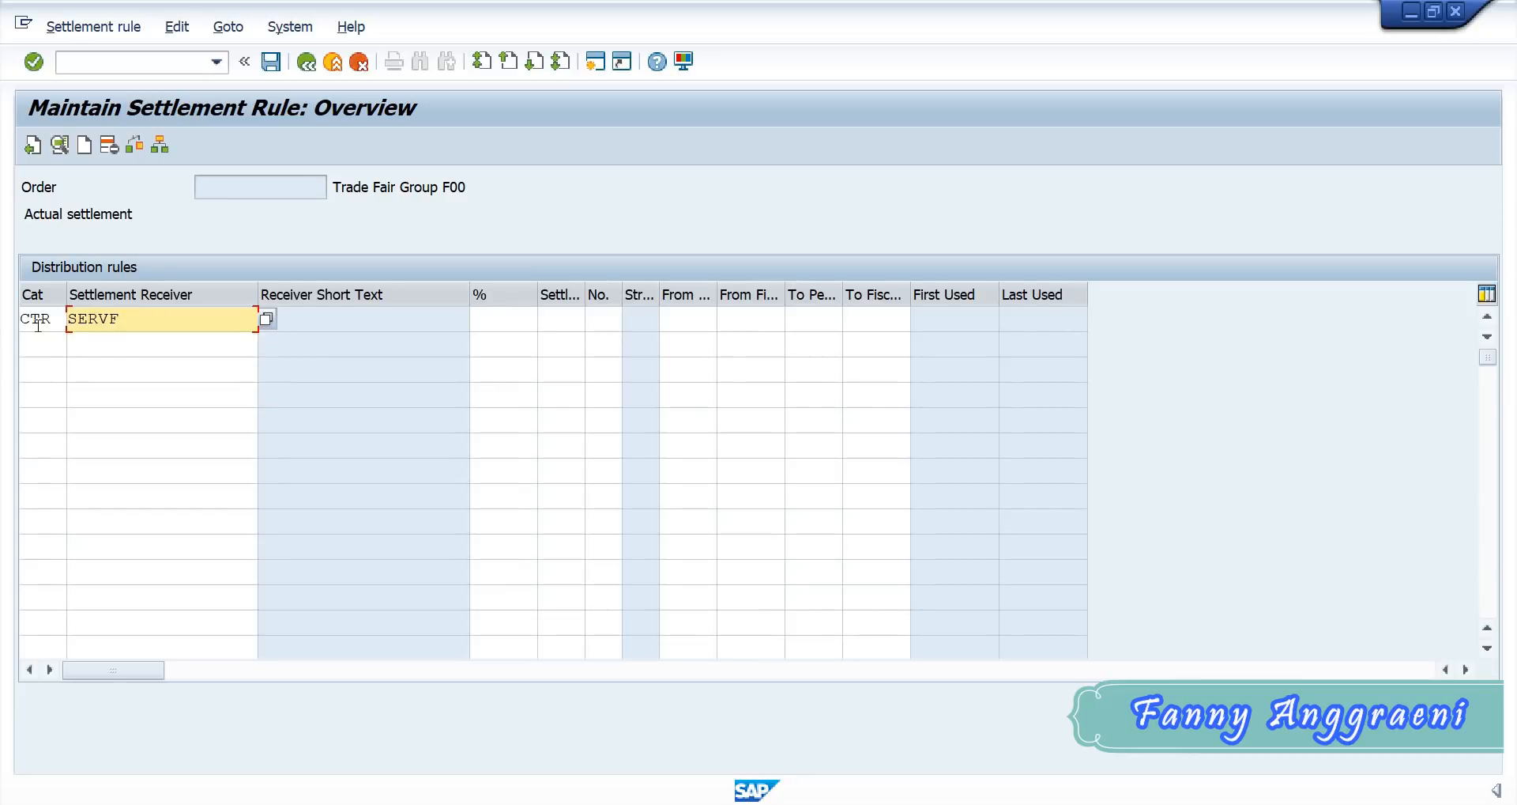
pyautogui.write('-00')
# - Consult the batch data workbook in Excel and, back in SAP, set the SERVF-00 distribution rule's share to 100 %
pyautogui.click(841, 803)
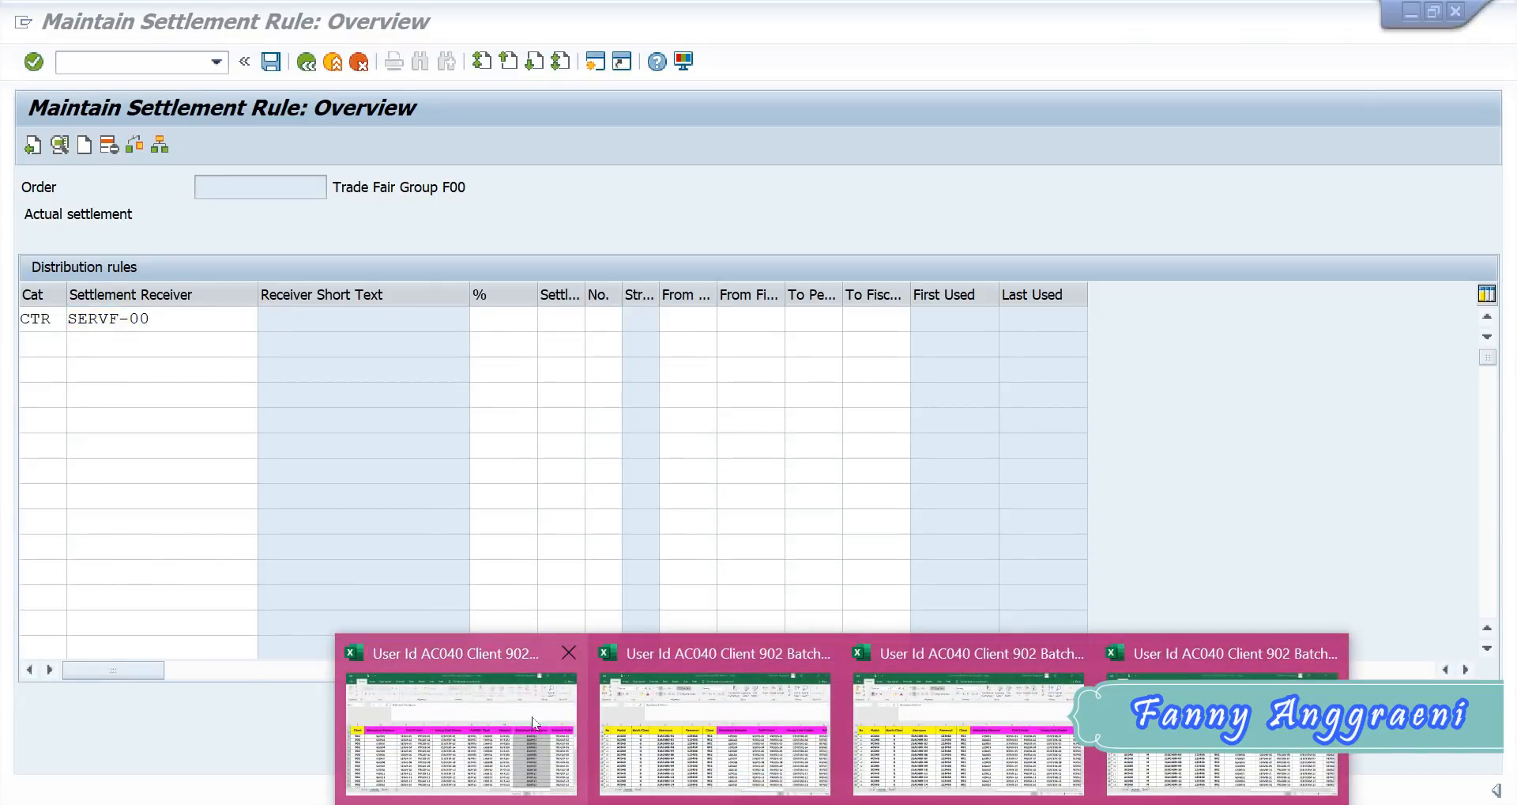
pyautogui.click(461, 735)
pyautogui.click(405, 338)
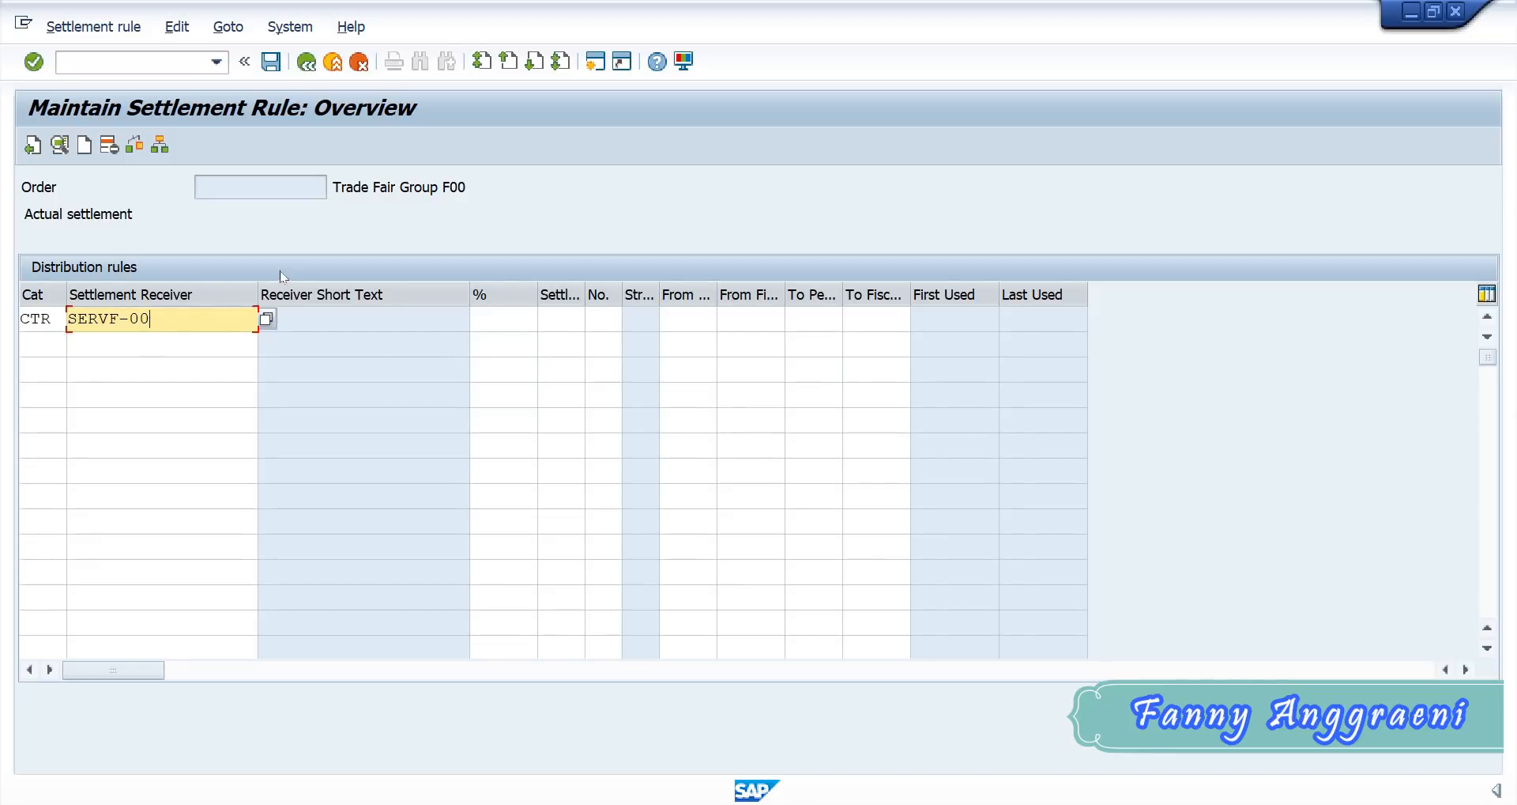
pyautogui.click(486, 318)
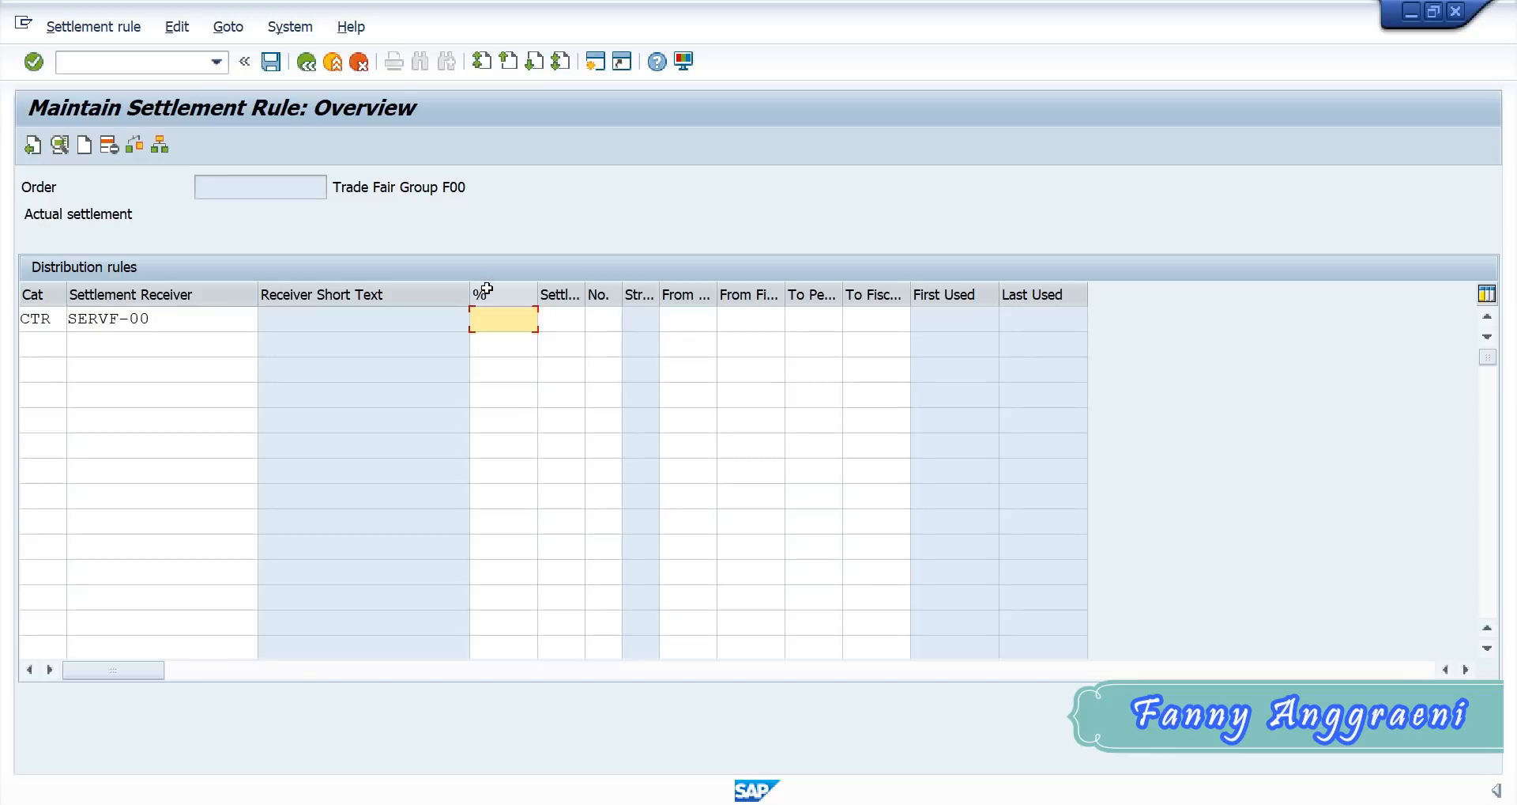
pyautogui.write('100')
pyautogui.click(514, 345)
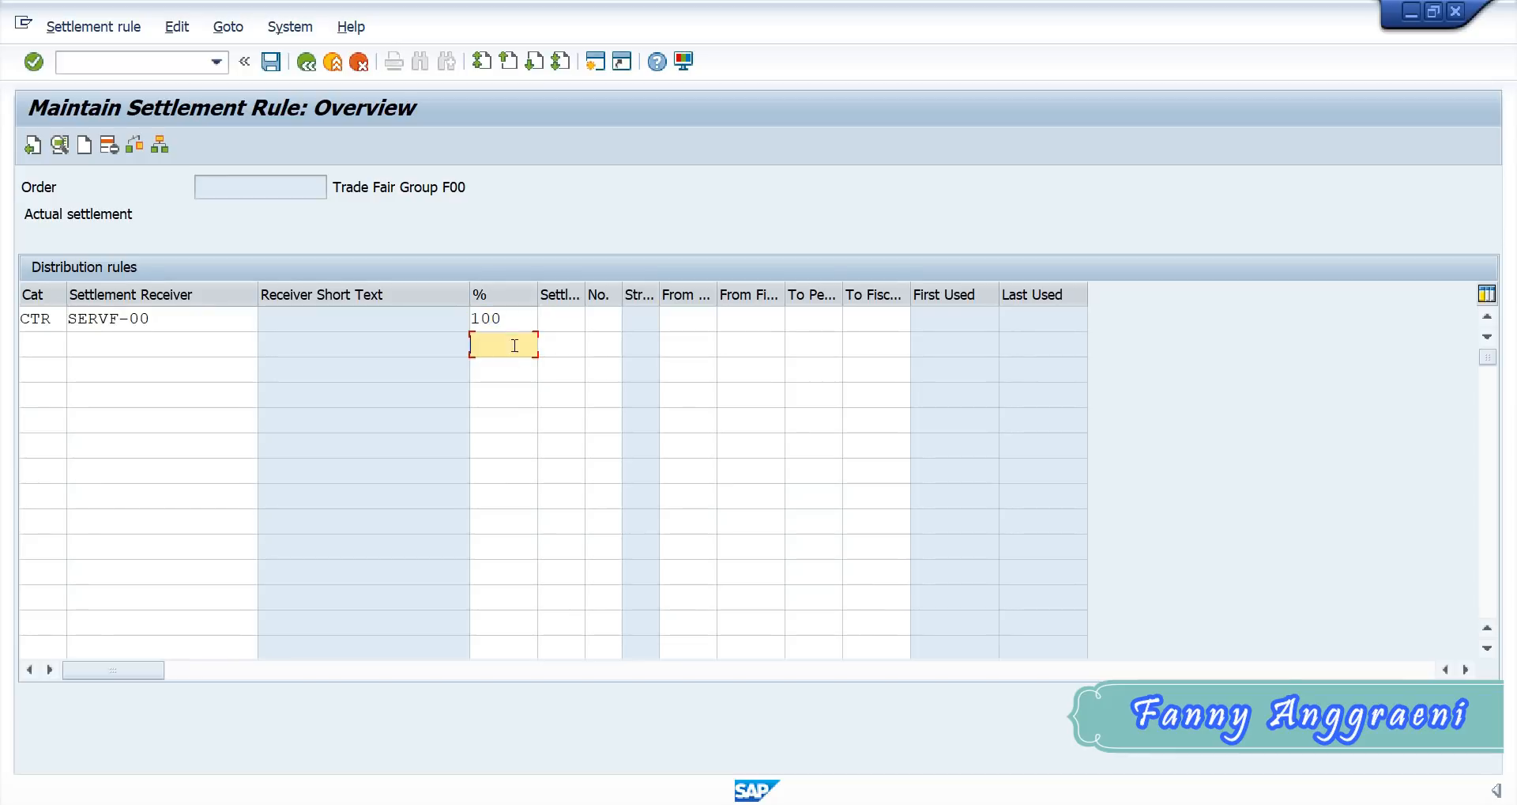
pyautogui.click(515, 319)
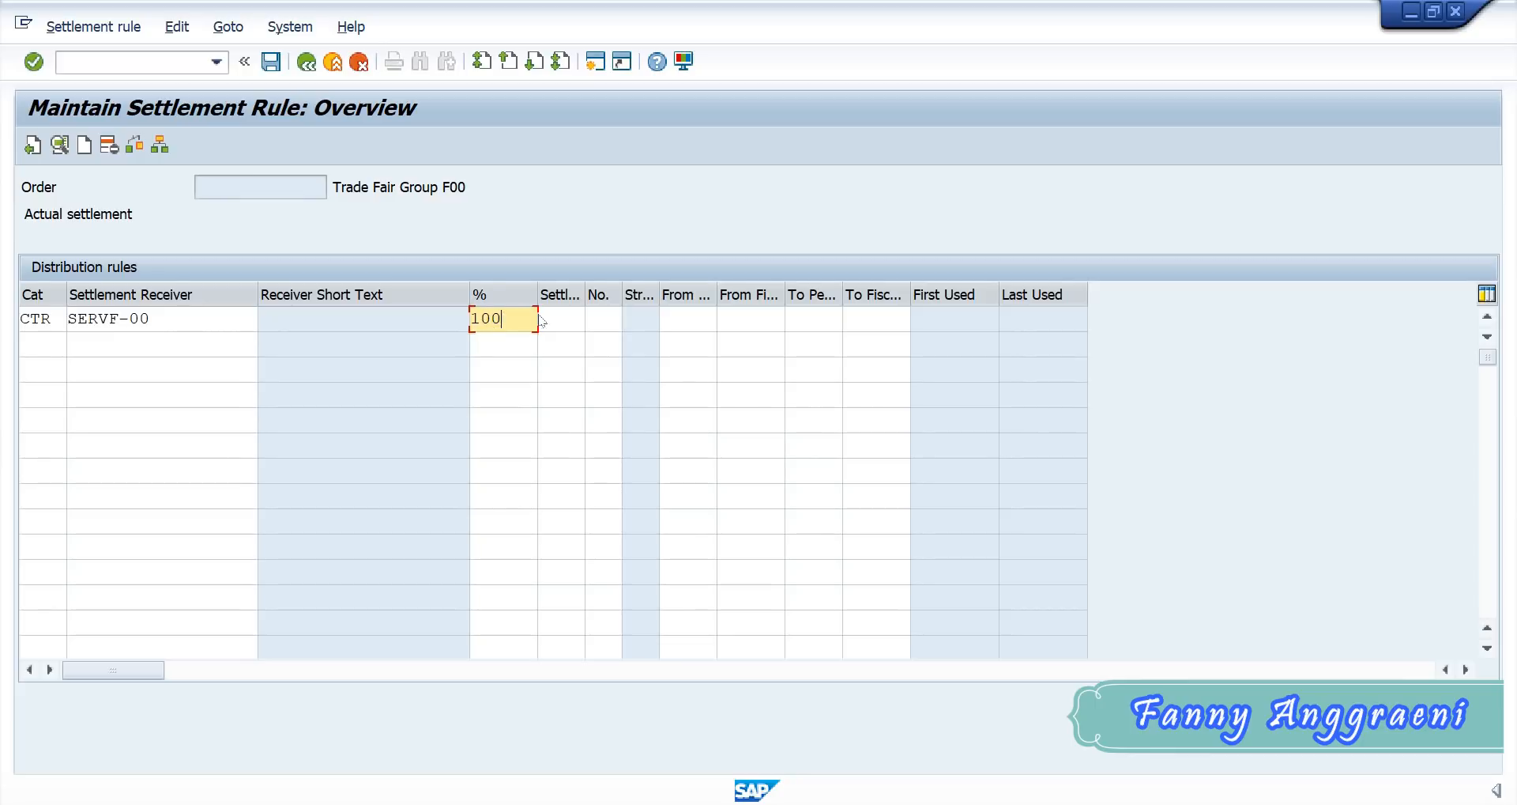
pyautogui.moveTo(523, 315); pyautogui.dragTo(453, 314)
pyautogui.click(158, 342)
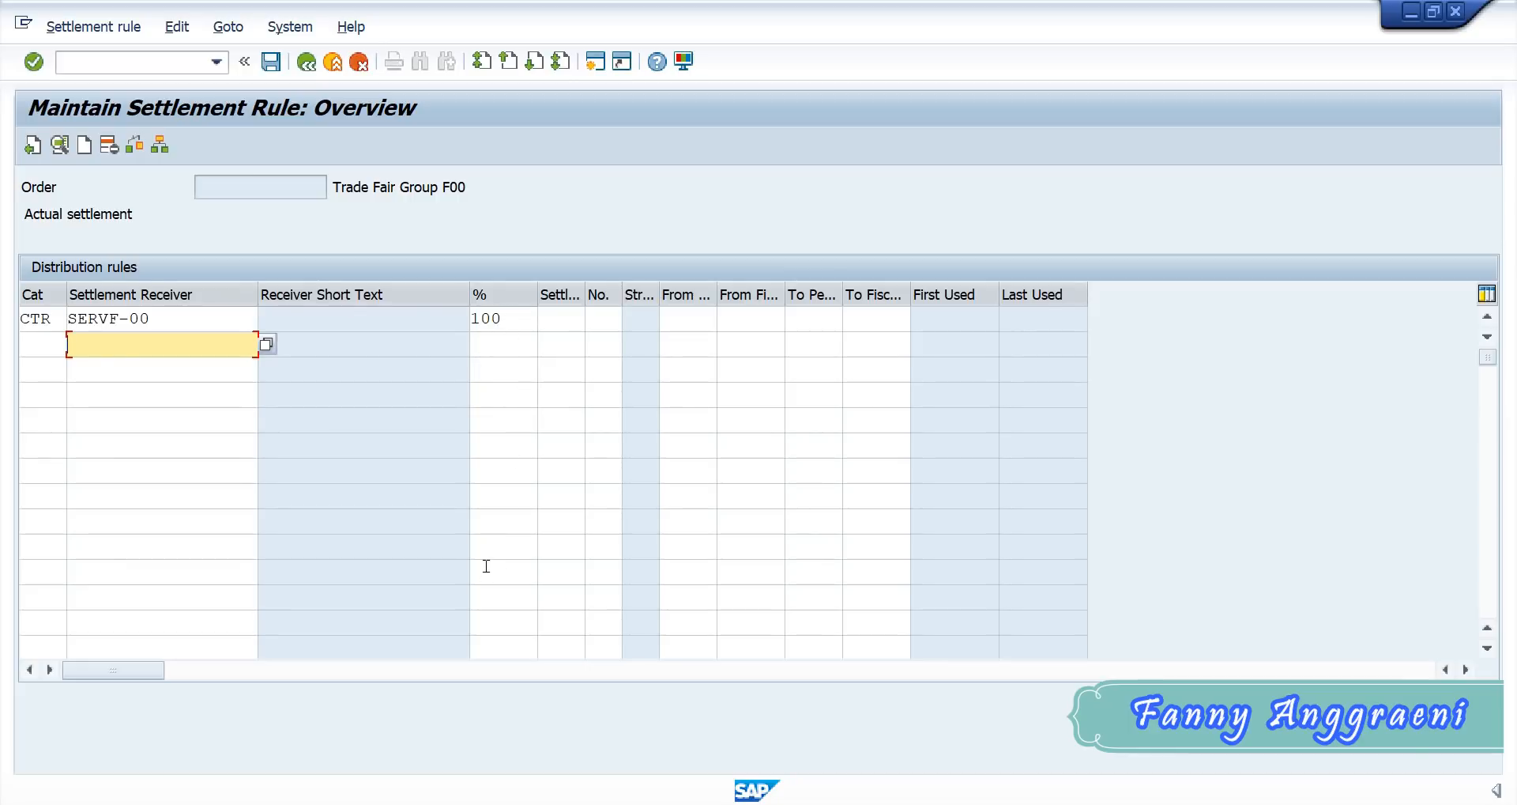
# - Set the distribution rule's settlement type to PER (Periodic Settlement) and save the internal order
pyautogui.click(564, 314)
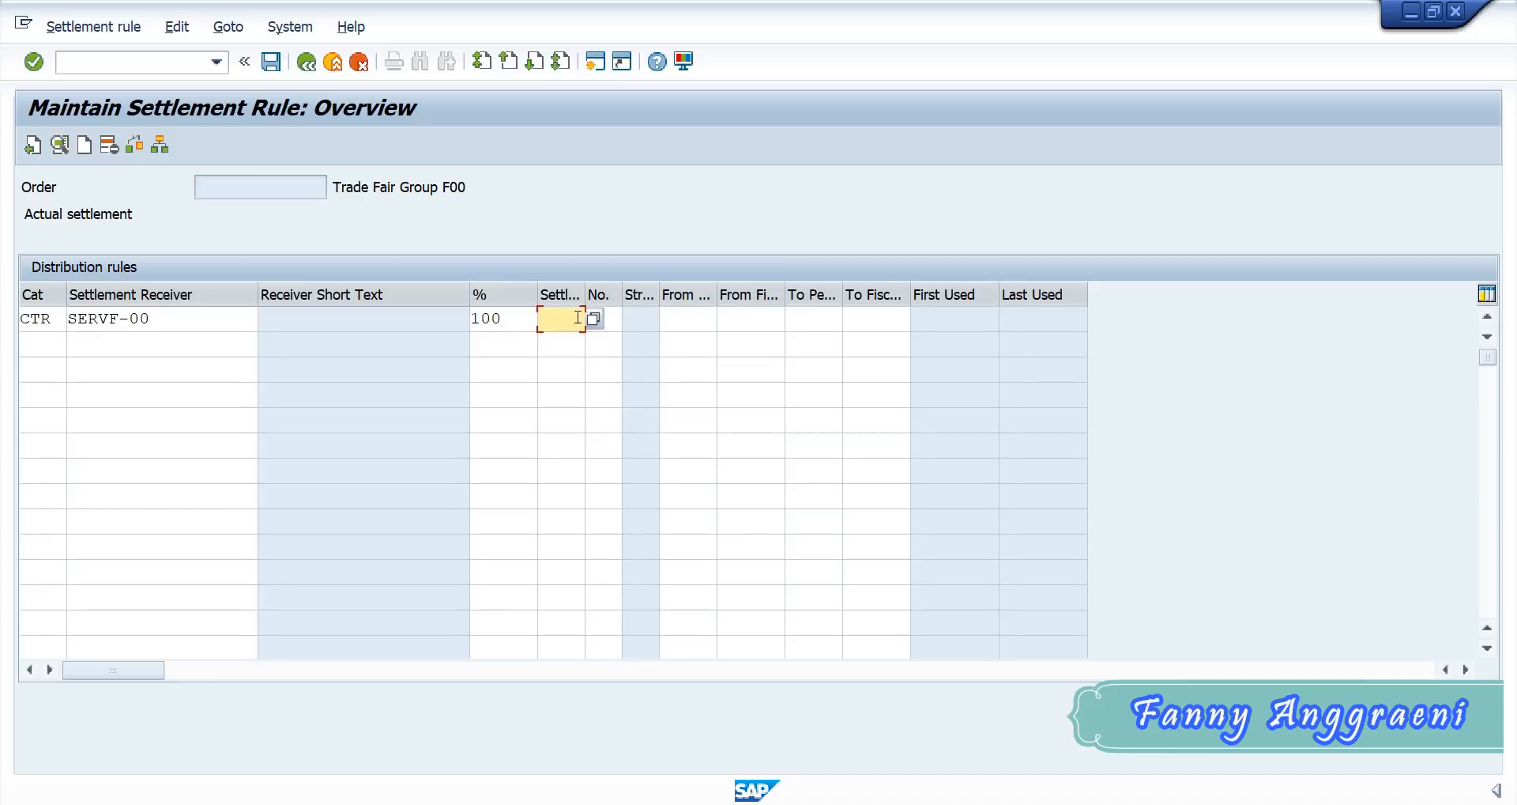
pyautogui.click(595, 319)
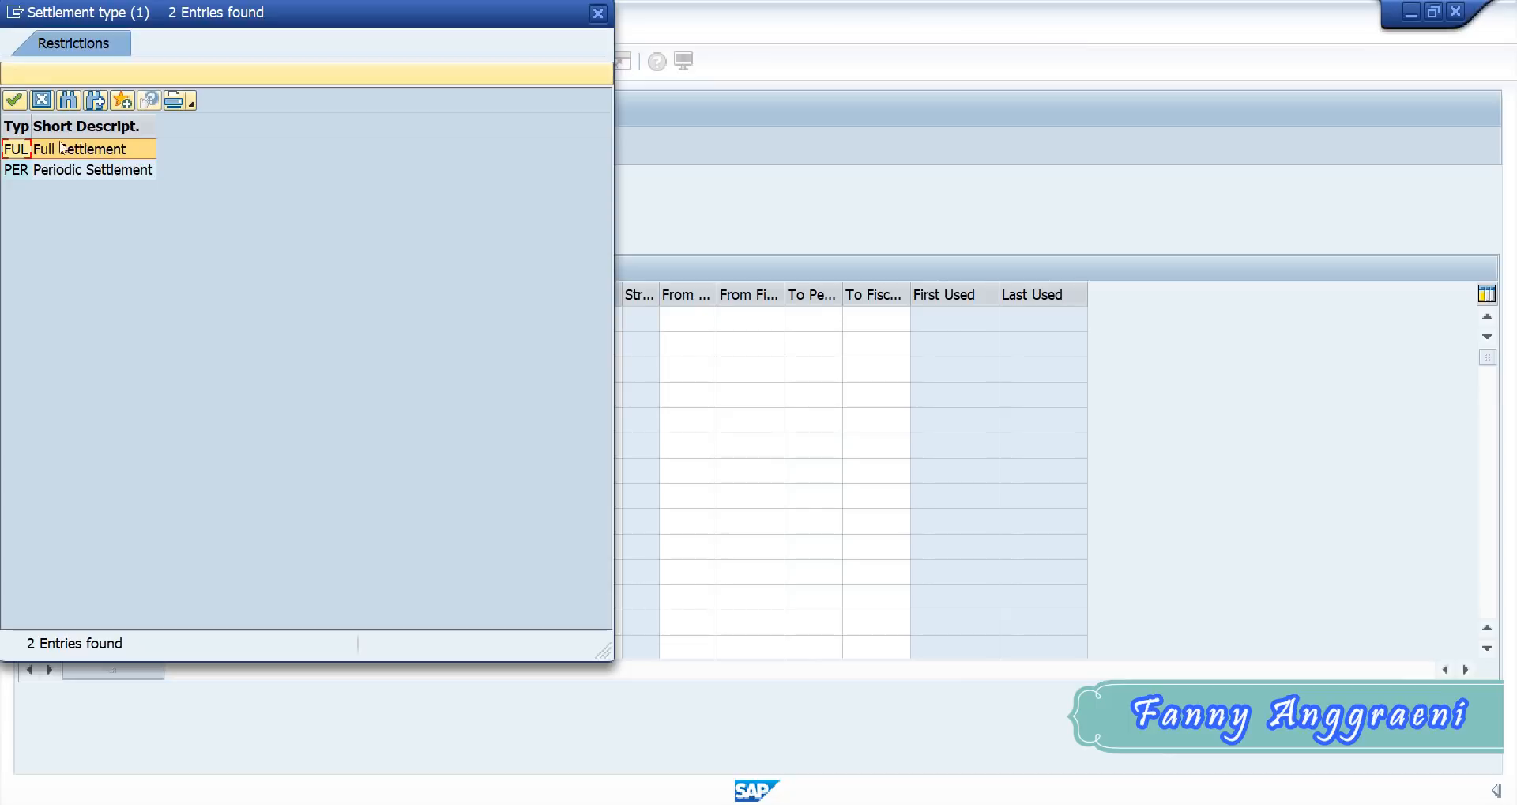
pyautogui.doubleClick(21, 169)
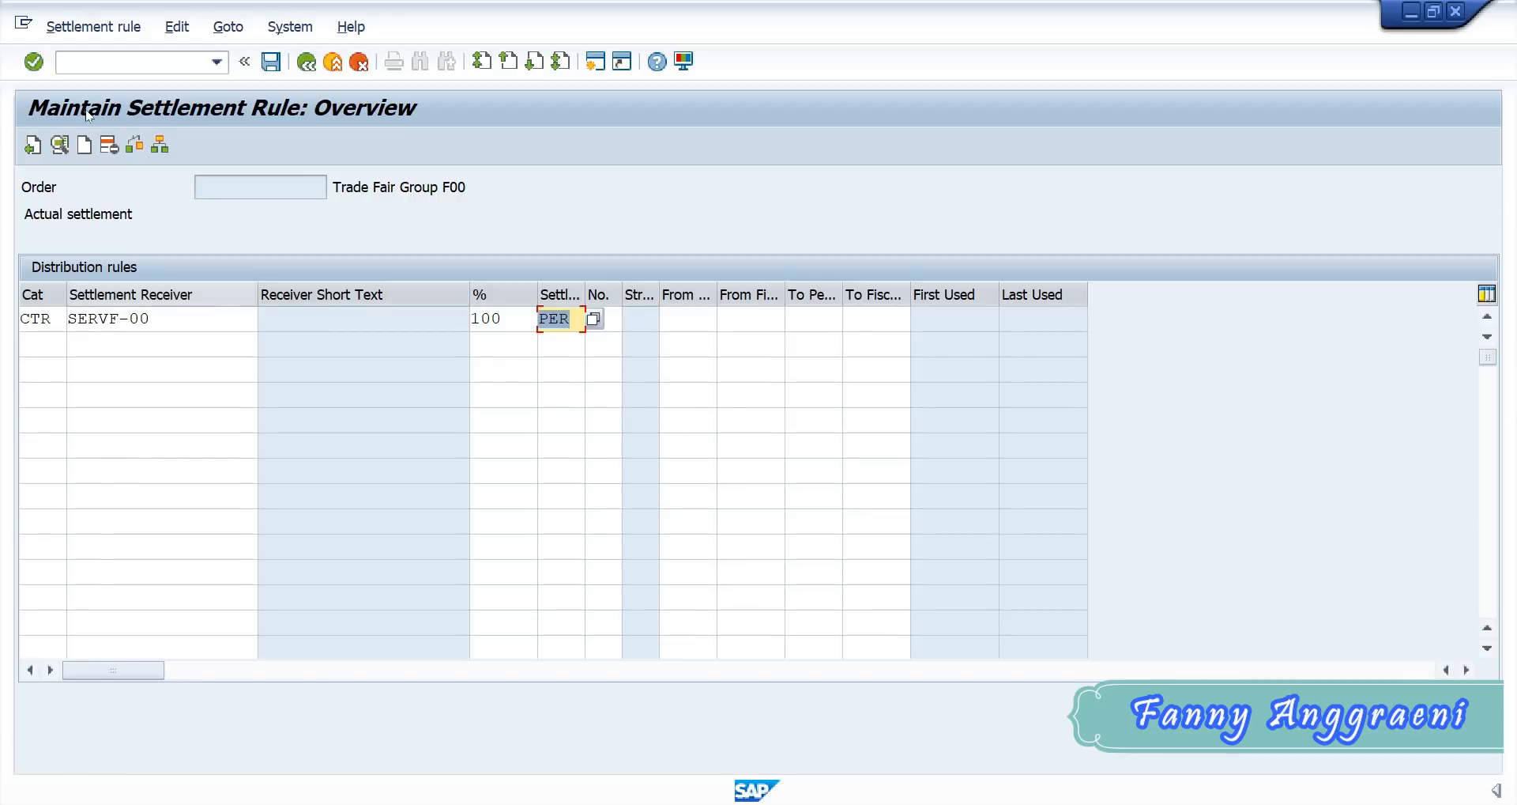
pyautogui.click(272, 64)
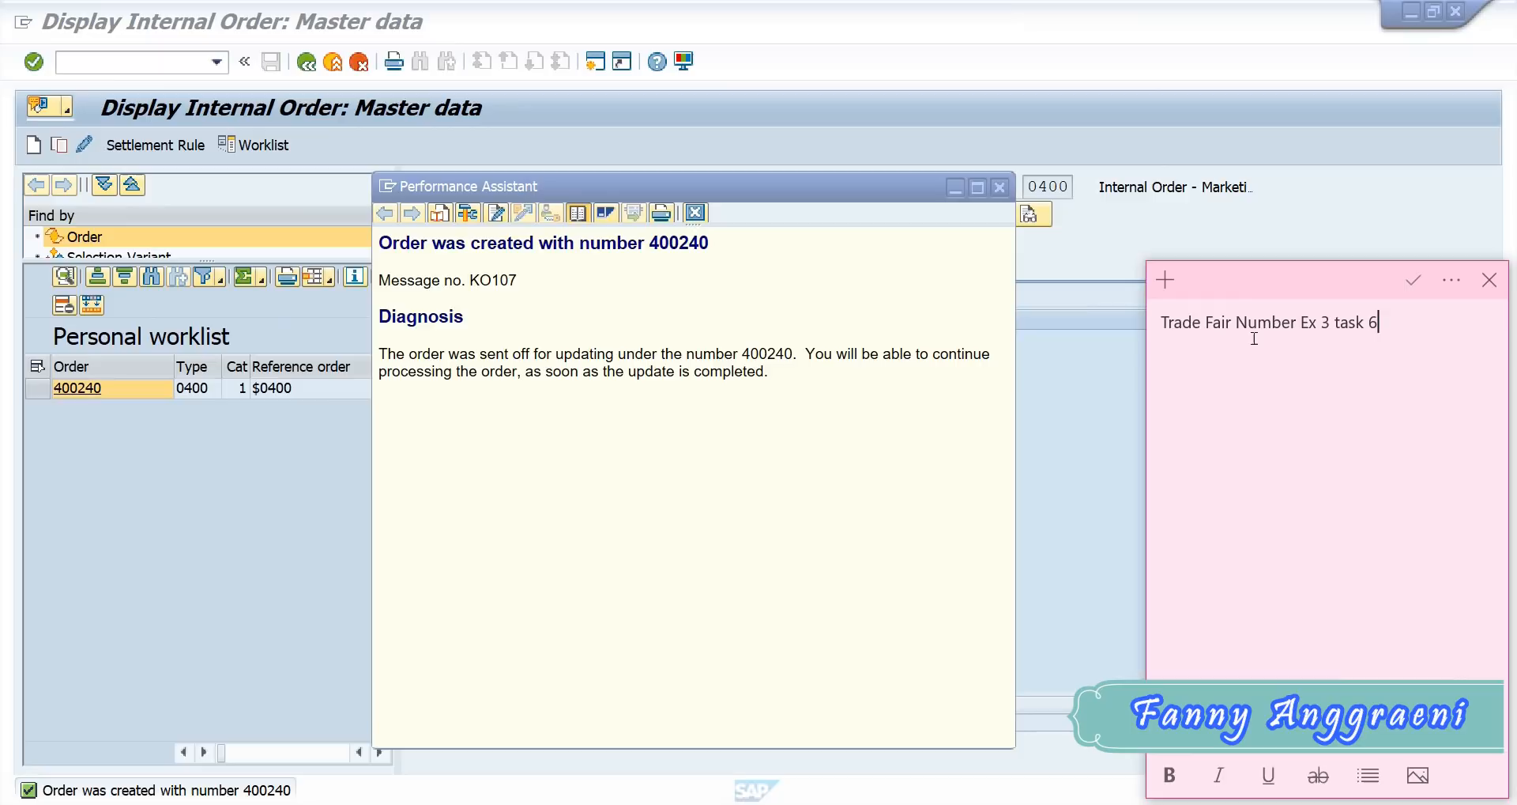
# - In the sticky note, add an equals sign and the created order's number after "Trade Fair Number Ex 3 task 6"
pyautogui.write('=')
pyautogui.write('400240')
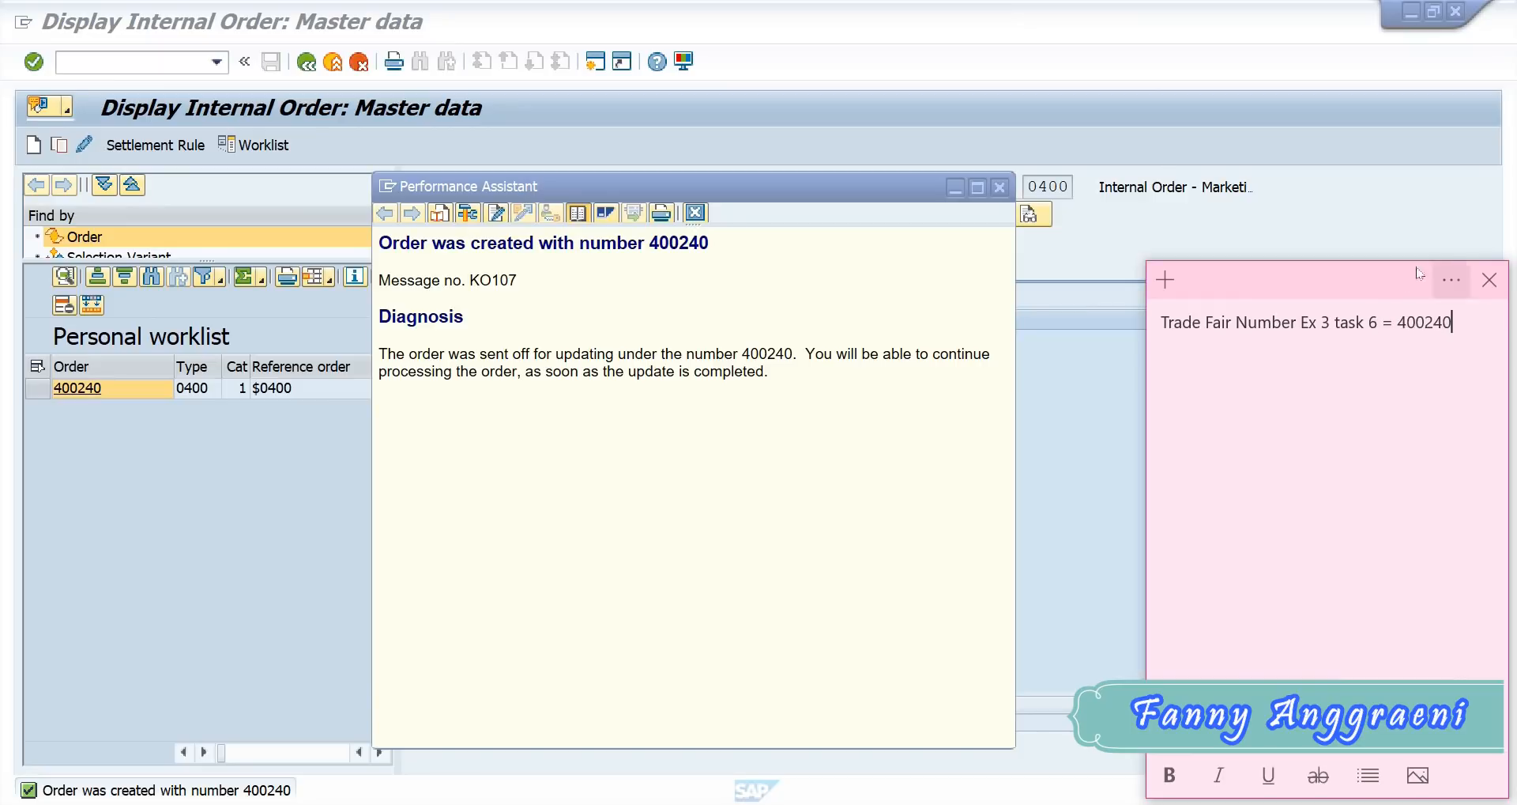
# - Back in SAP, leave the internal order display with /n and return to the SAP Easy Access menu
pyautogui.click(1168, 156)
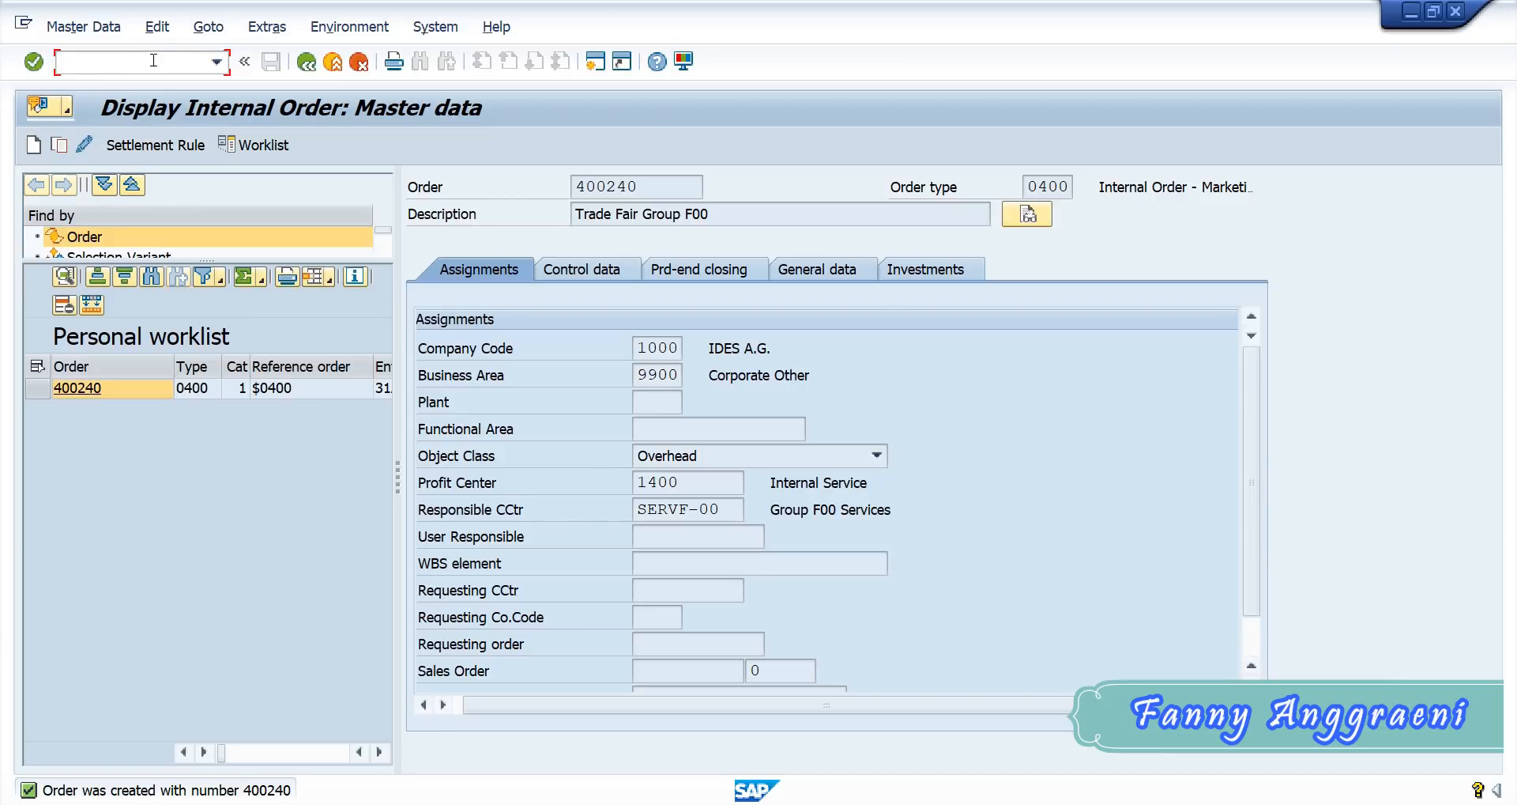
pyautogui.write('/n')
pyautogui.press('Return')
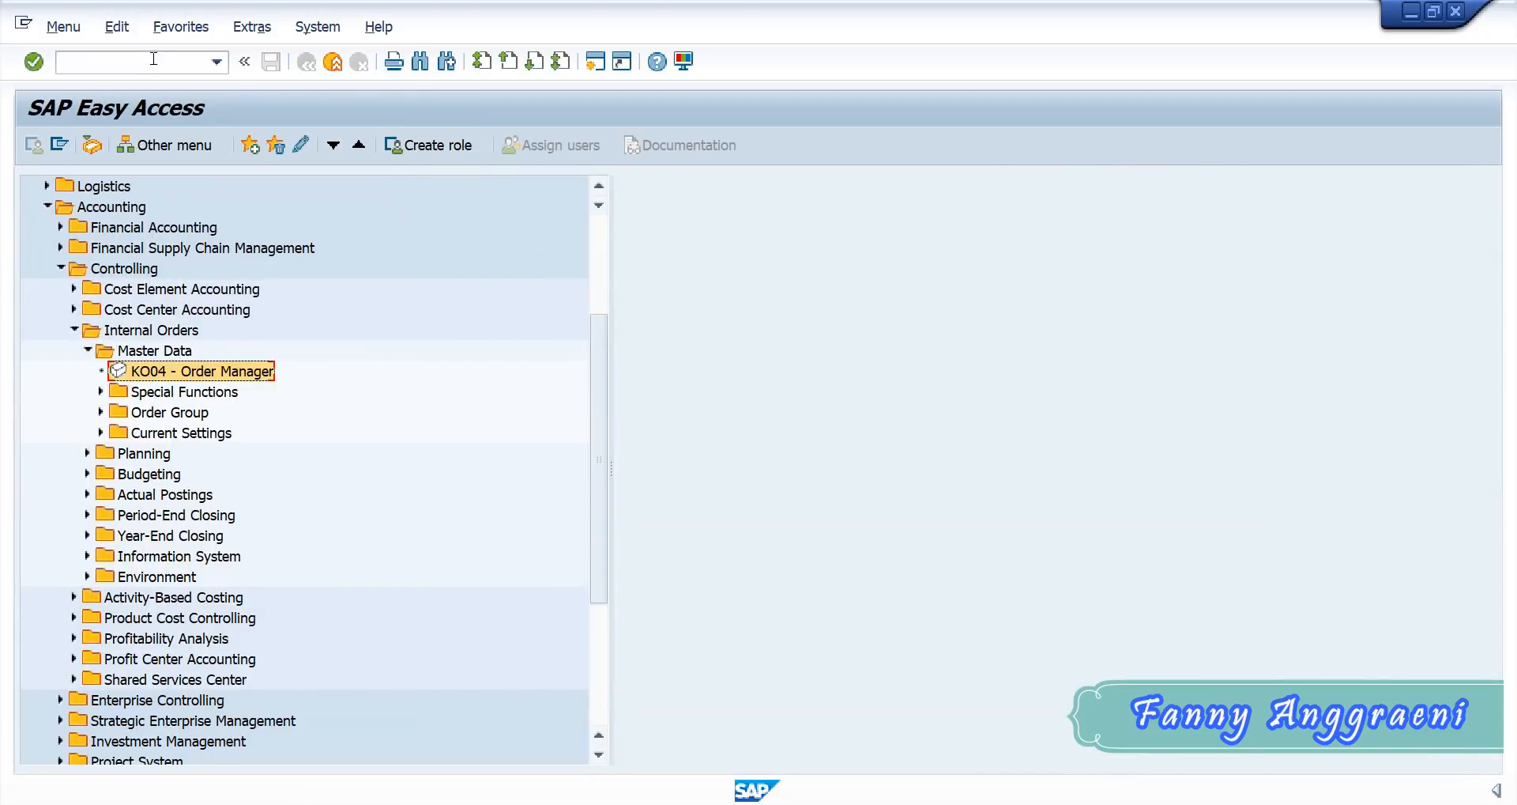